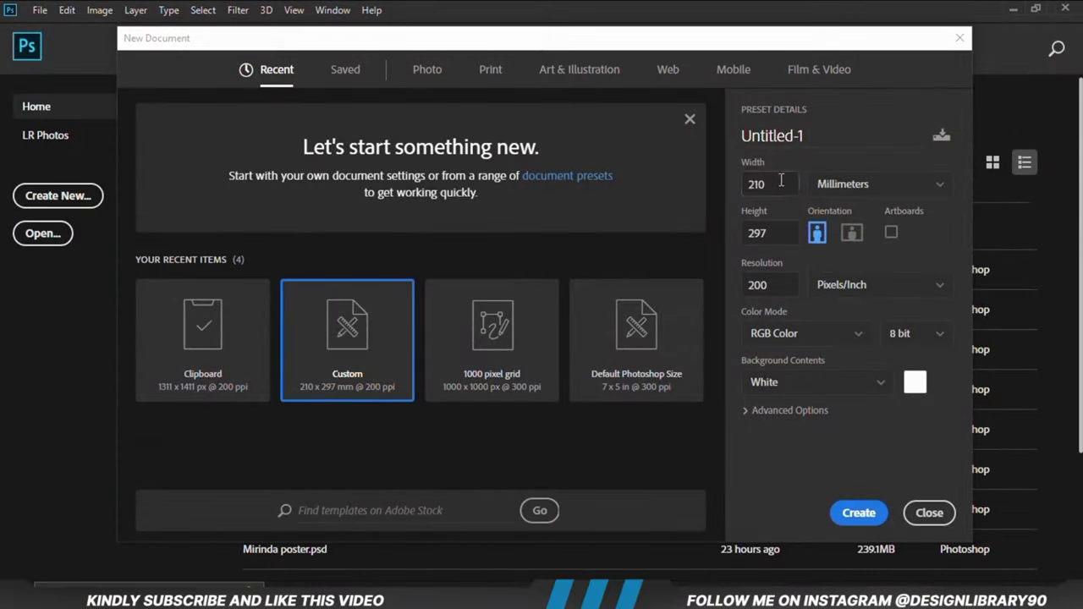
- Create a new RGB document 210 mm wide and 297 mm high at 200 pixels/inch with a white background
click(755, 184)
click(770, 232)
click(778, 285)
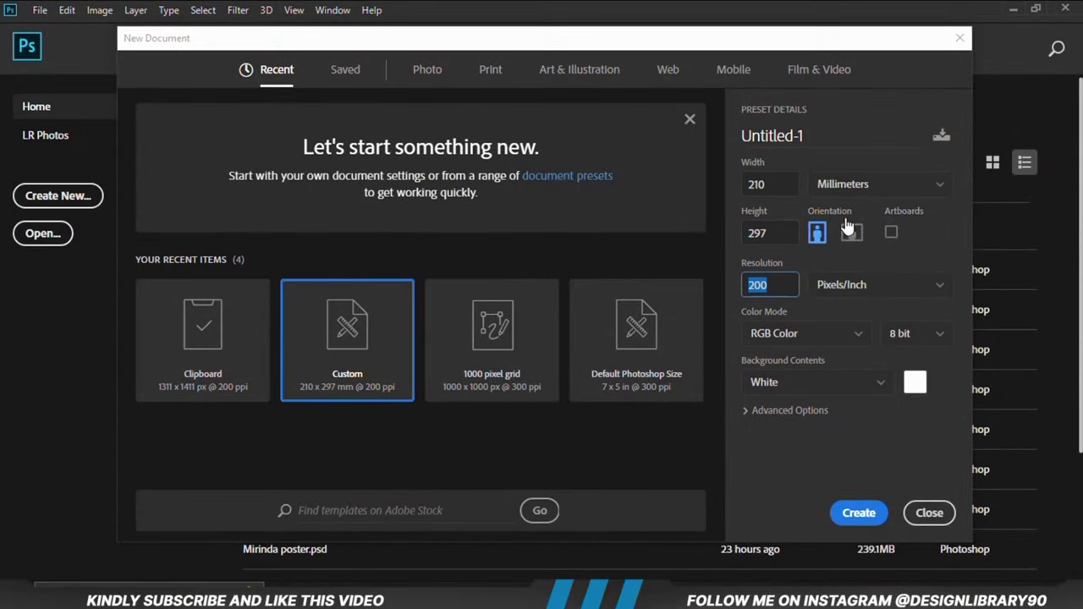
click(853, 511)
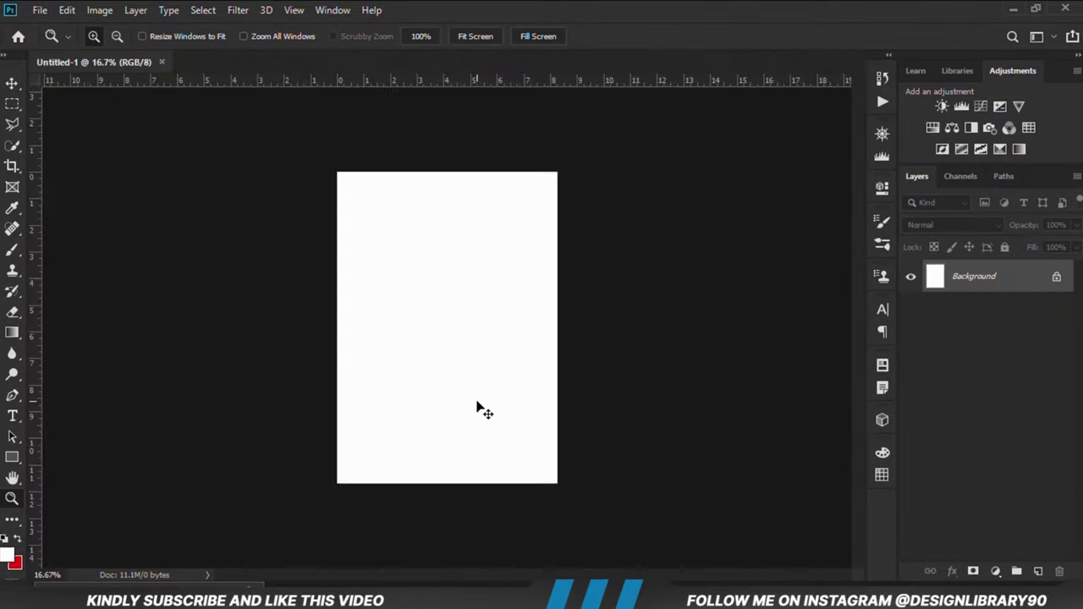
- Add a Solid Color fill layer using the hex code 610606 copied from the Notepad color list
click(995, 572)
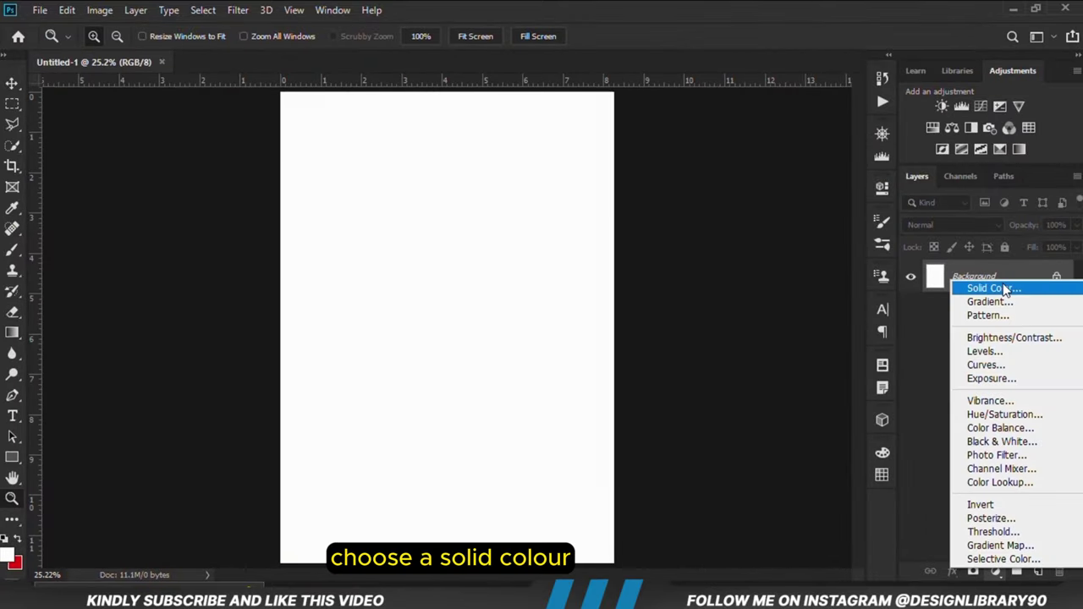
click(987, 285)
key(alt+Tab)
click(185, 188)
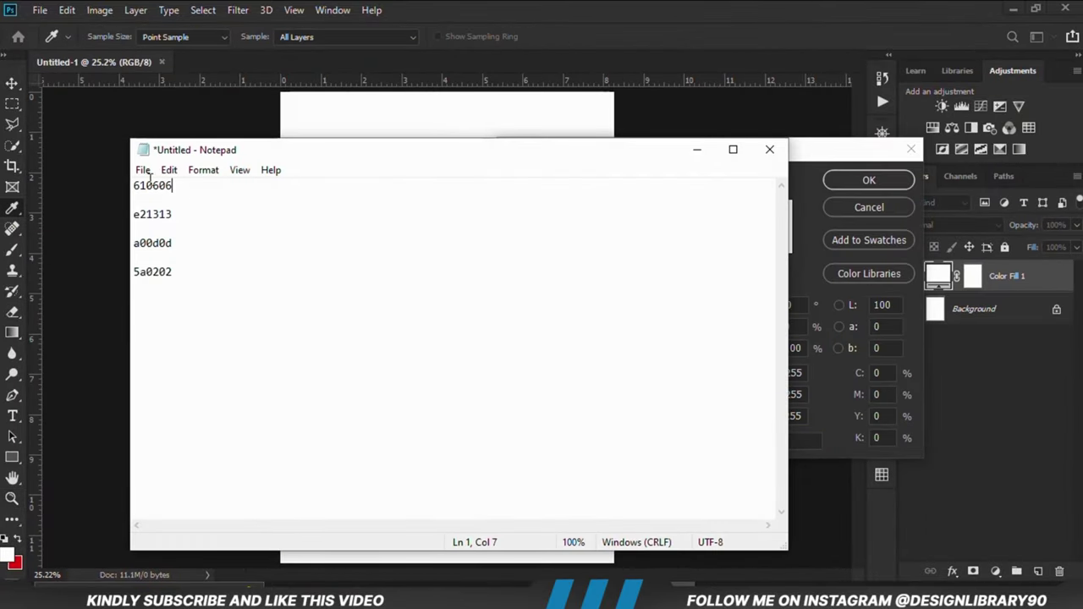
double_click(173, 187)
right_click(173, 190)
click(204, 237)
click(620, 111)
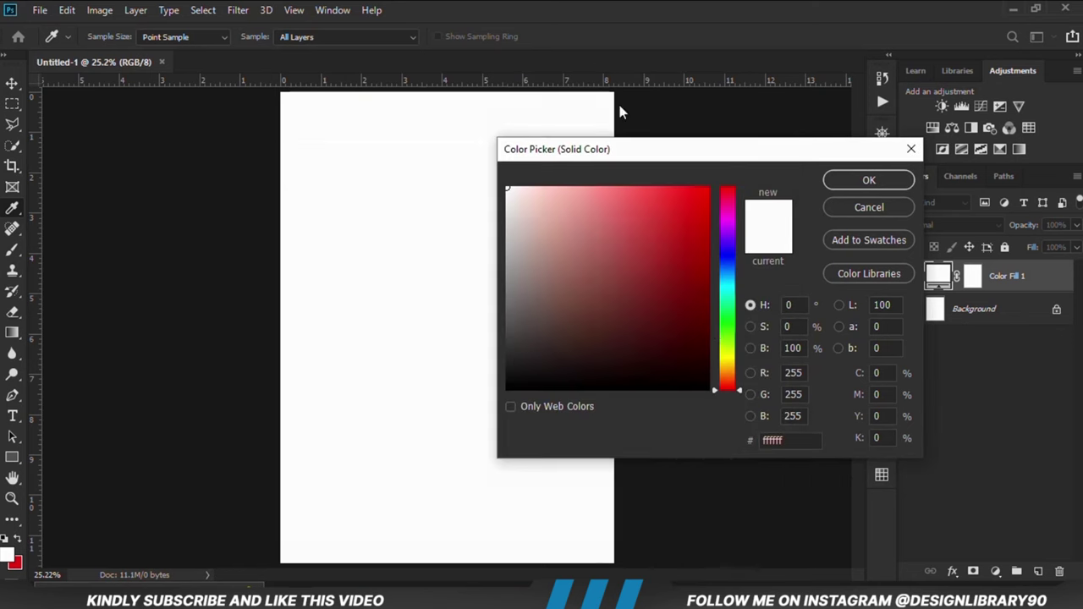
double_click(773, 438)
right_click(775, 438)
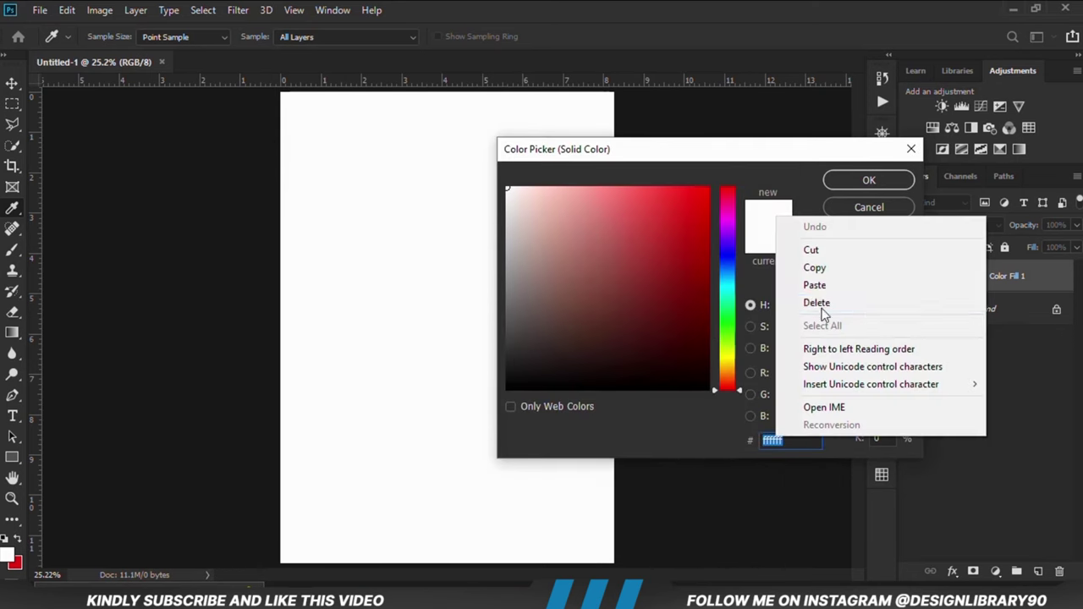
click(817, 286)
click(841, 188)
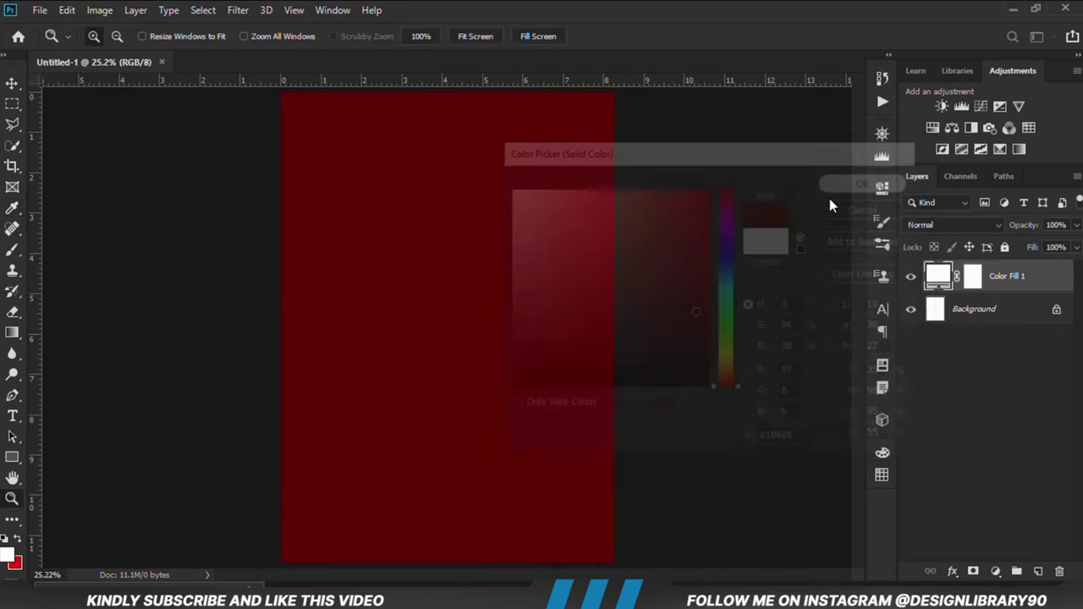
- Add a new empty layer above the dark red color fill layer
click(12, 82)
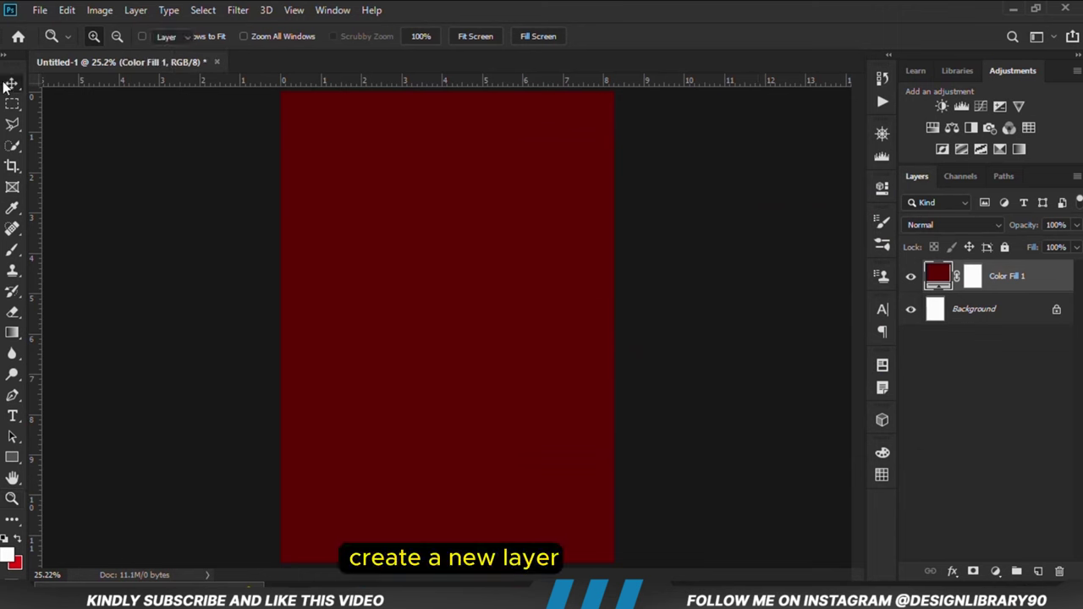
click(137, 171)
click(1040, 572)
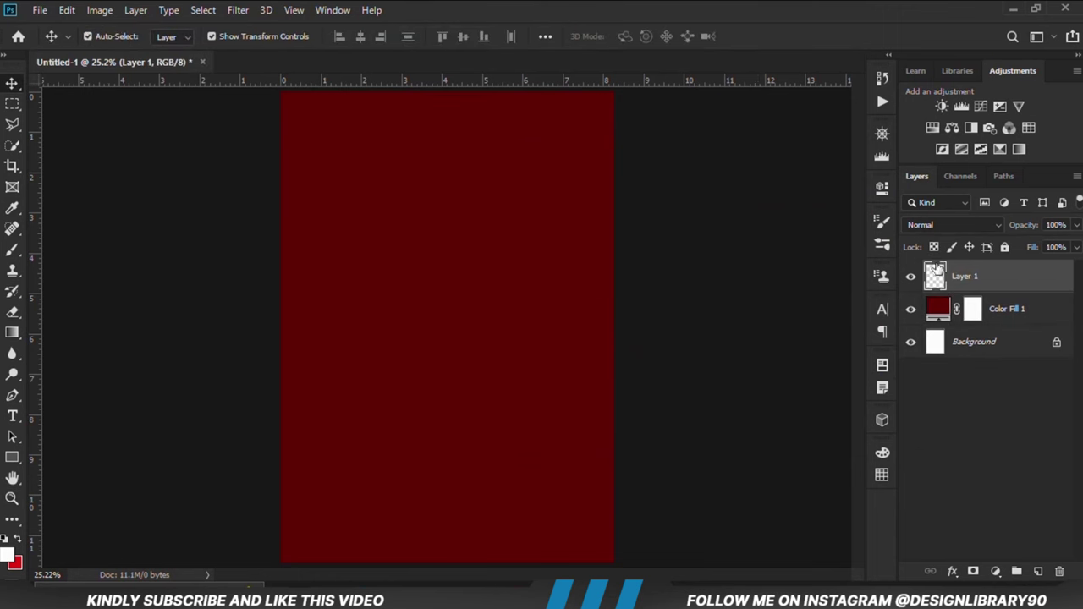
- Copy the hex code e21313 from the Notepad color list and return to the Photoshop document
key(alt+Tab)
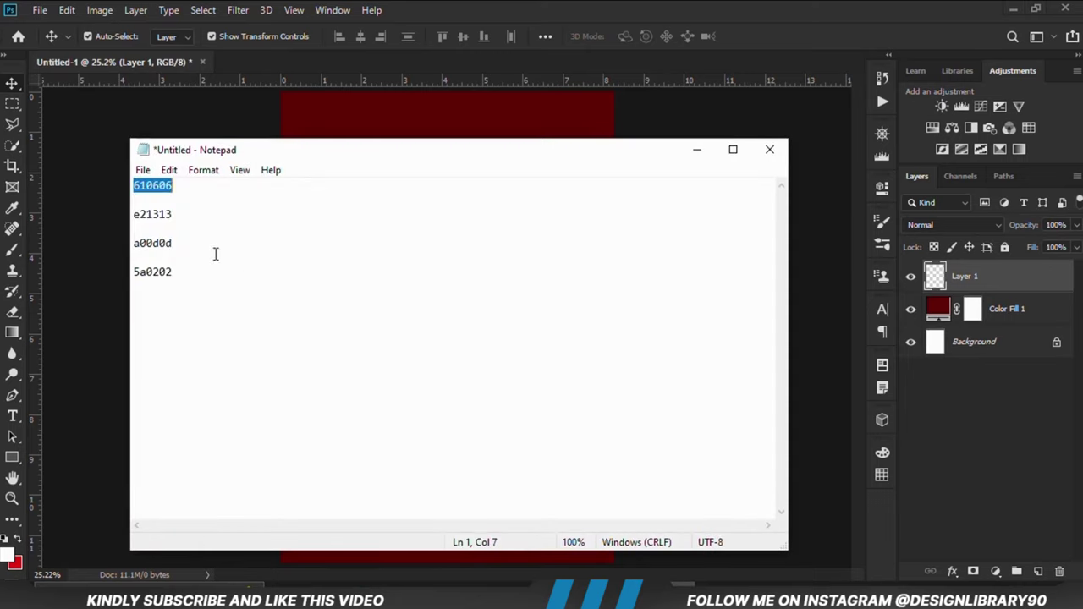
double_click(152, 214)
right_click(157, 214)
click(194, 263)
key(alt+Tab)
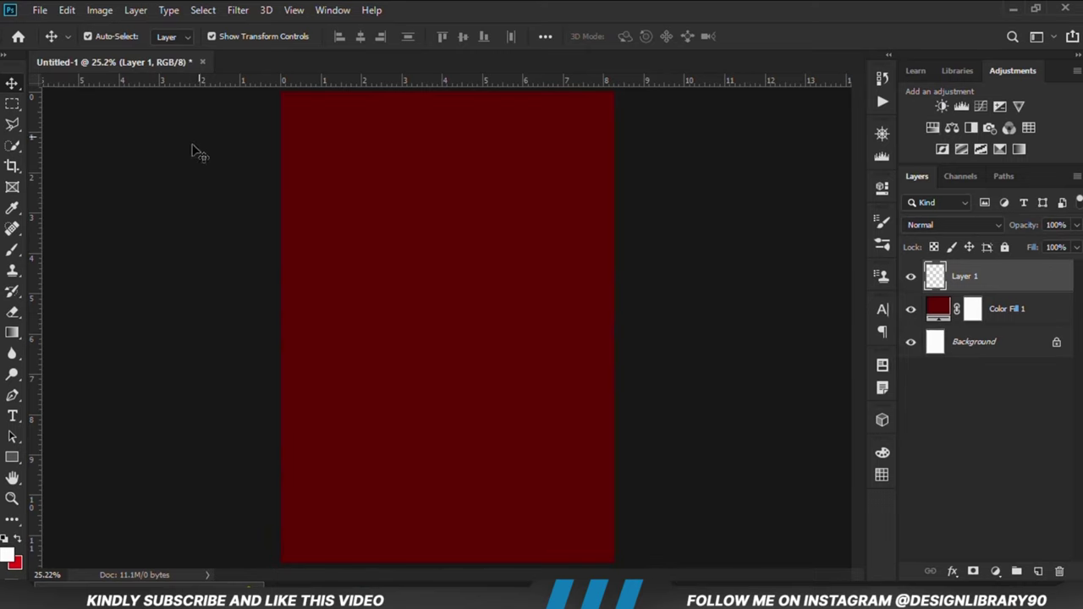
- Choose the Brush tool and set the foreground color to the copied hex code e21313
click(12, 249)
click(63, 246)
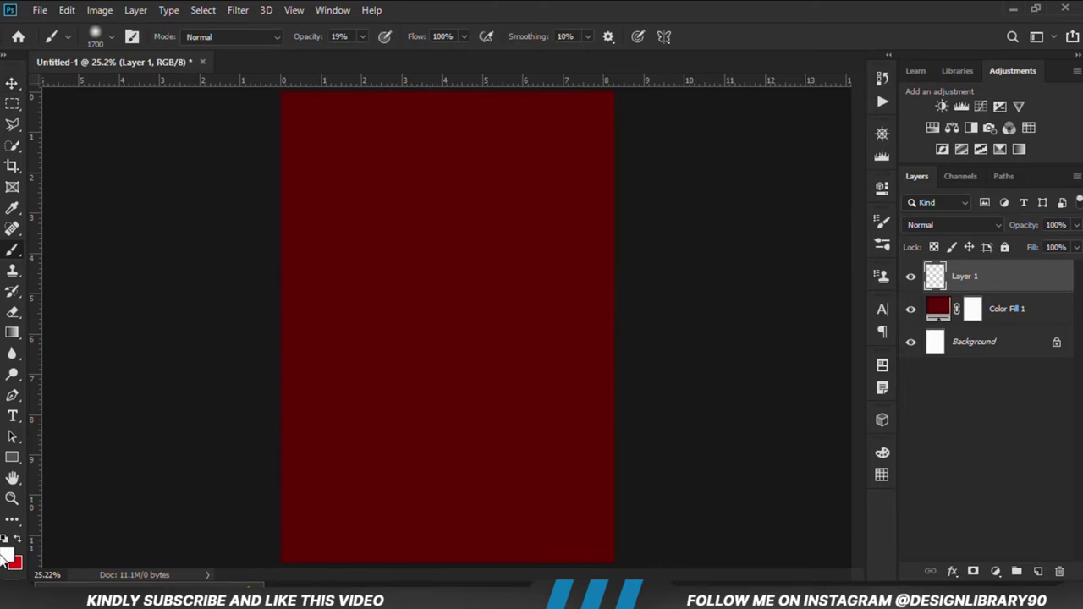
click(7, 557)
right_click(783, 440)
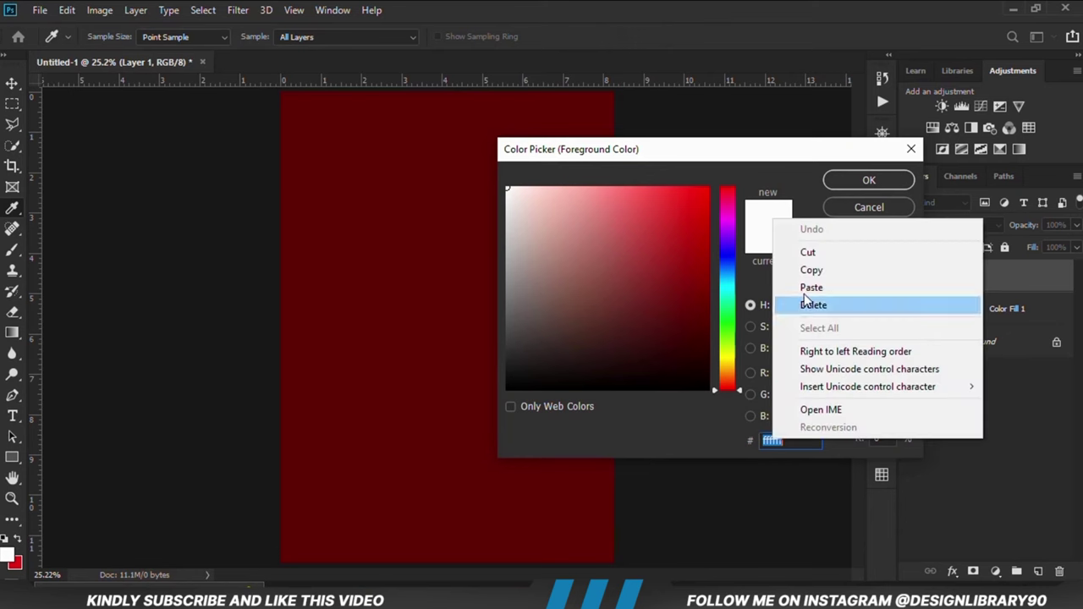
click(804, 285)
double_click(809, 441)
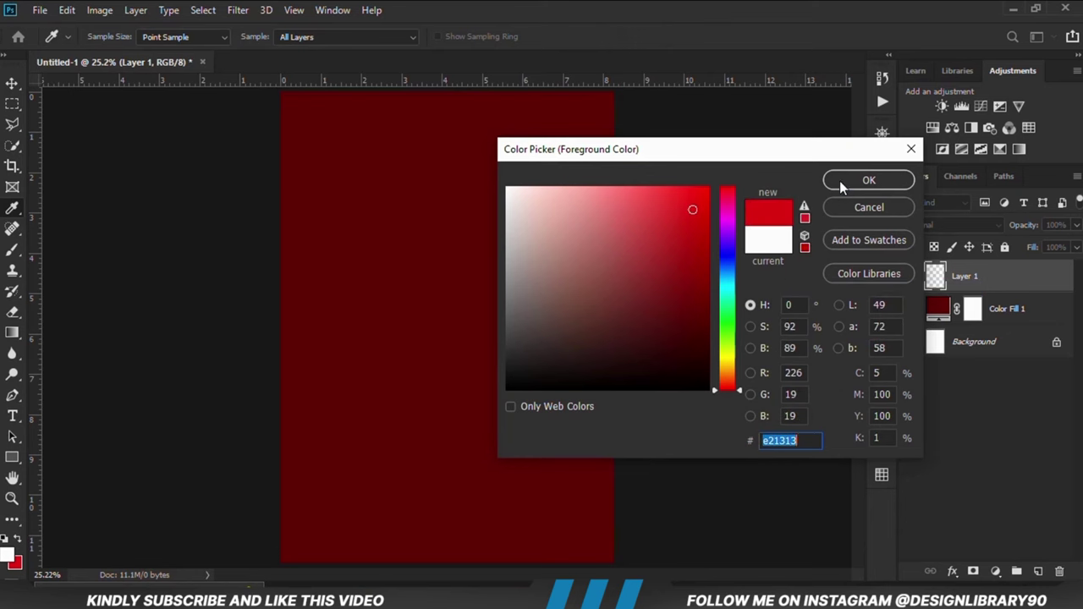
click(869, 179)
- Paint one soft red dab at the center of the page with a 2300 px brush at 100% opacity
click(361, 37)
drag(364, 52, 440, 54)
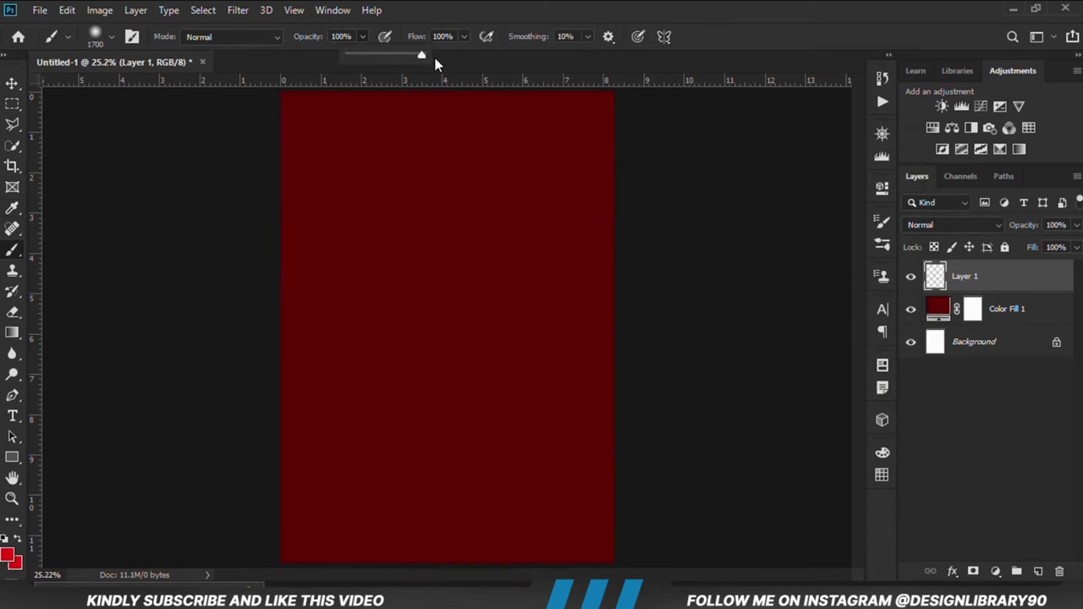
right_click(480, 326)
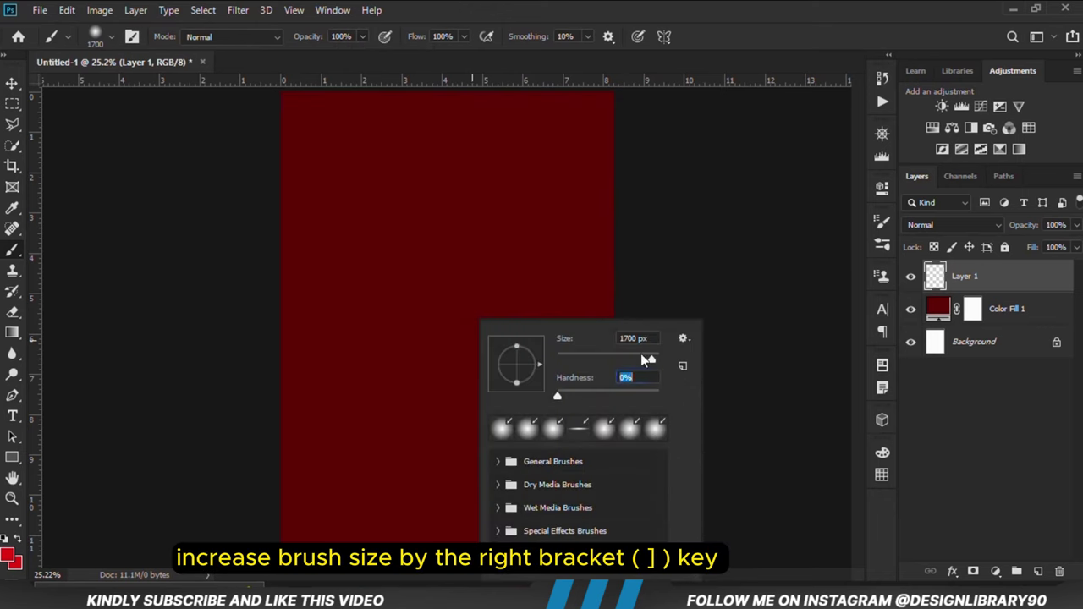
drag(650, 359, 653, 360)
click(656, 6)
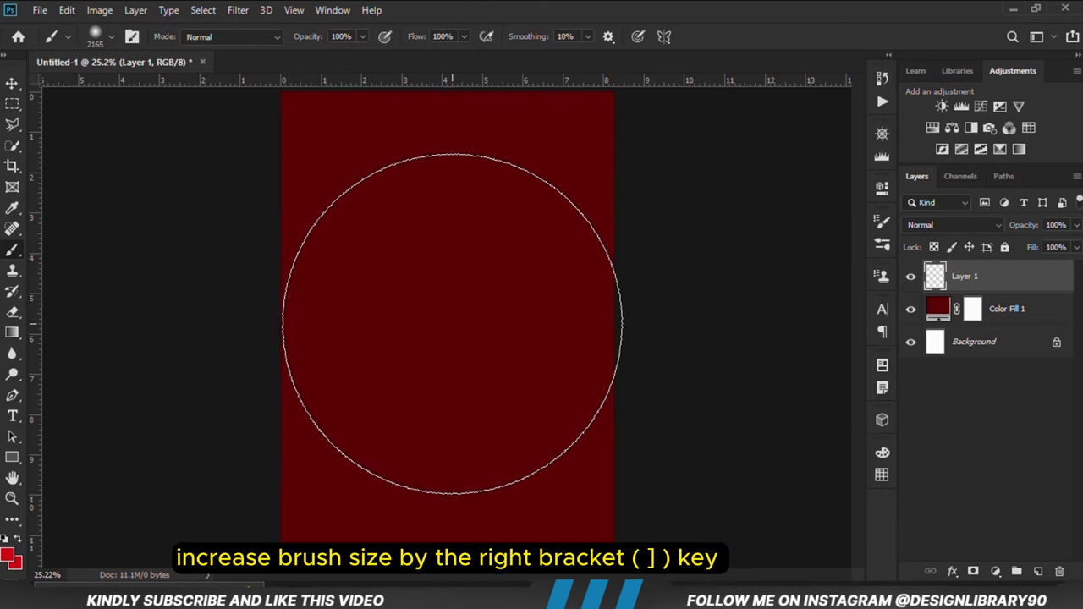
key(bracketright)
click(453, 325)
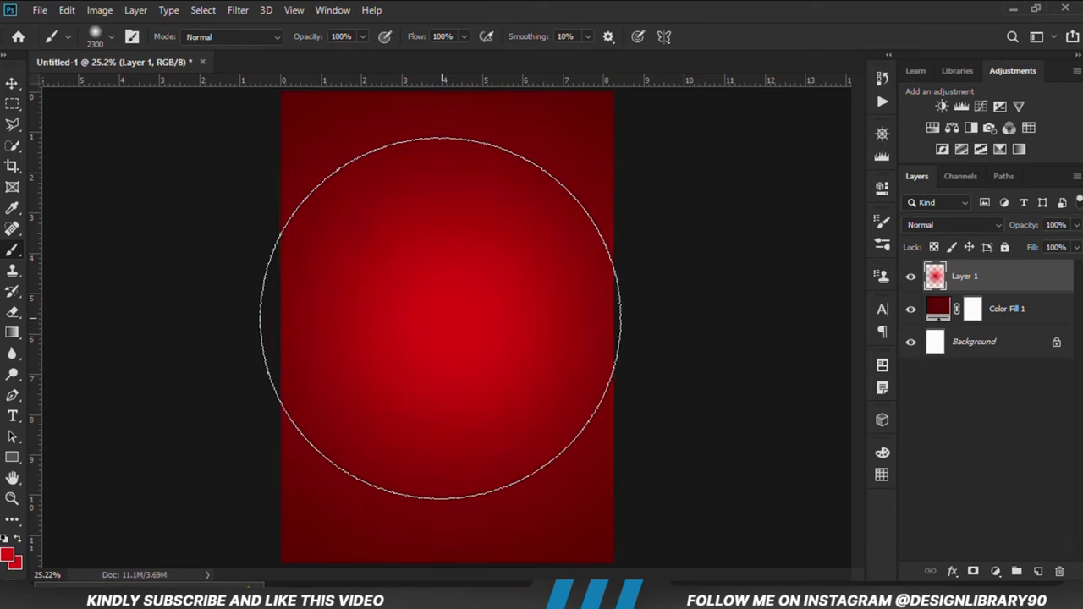
click(11, 83)
click(750, 290)
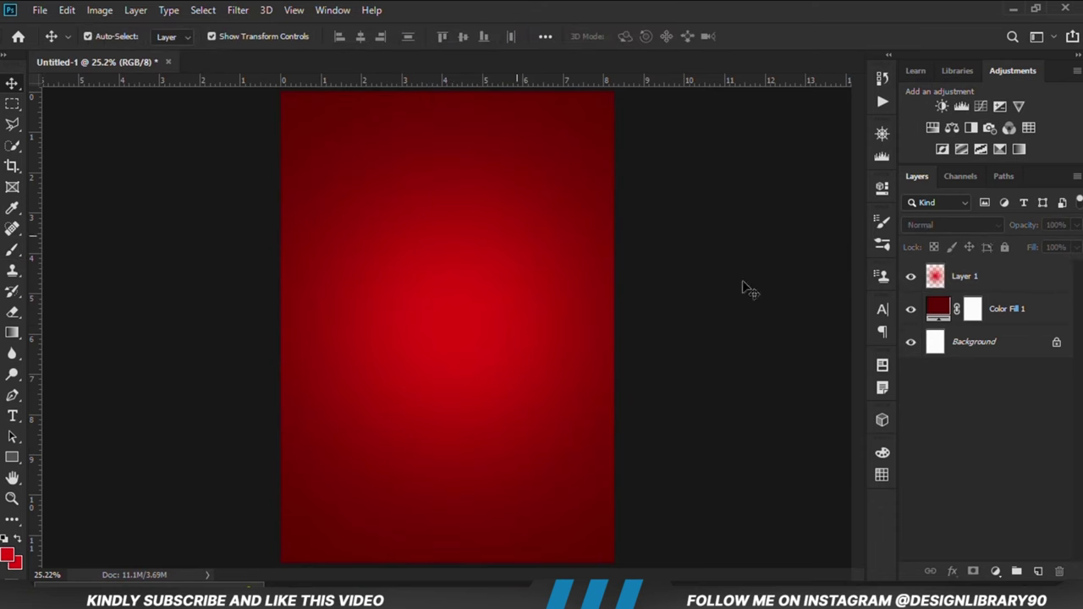
- Set the red glow layer's blend mode to Overlay and its opacity to 63%
click(911, 277)
click(911, 277)
click(948, 279)
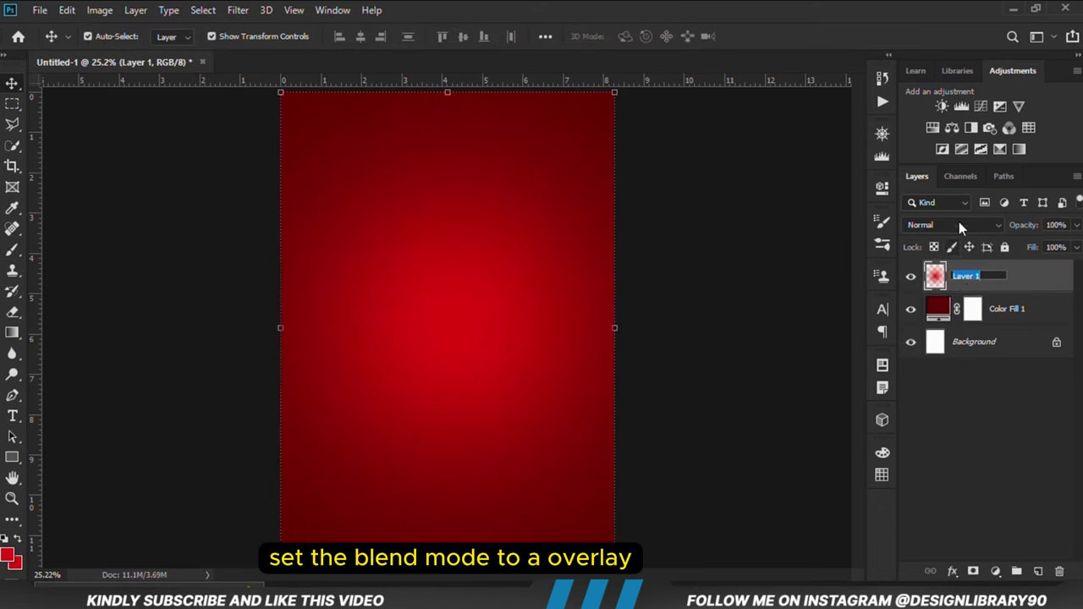
click(963, 226)
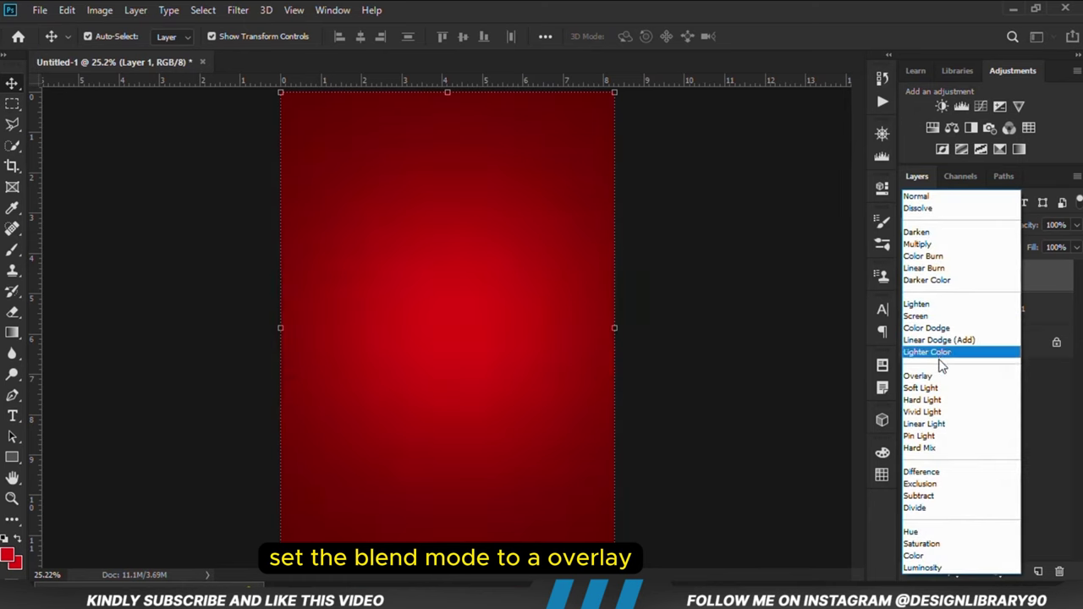
click(919, 376)
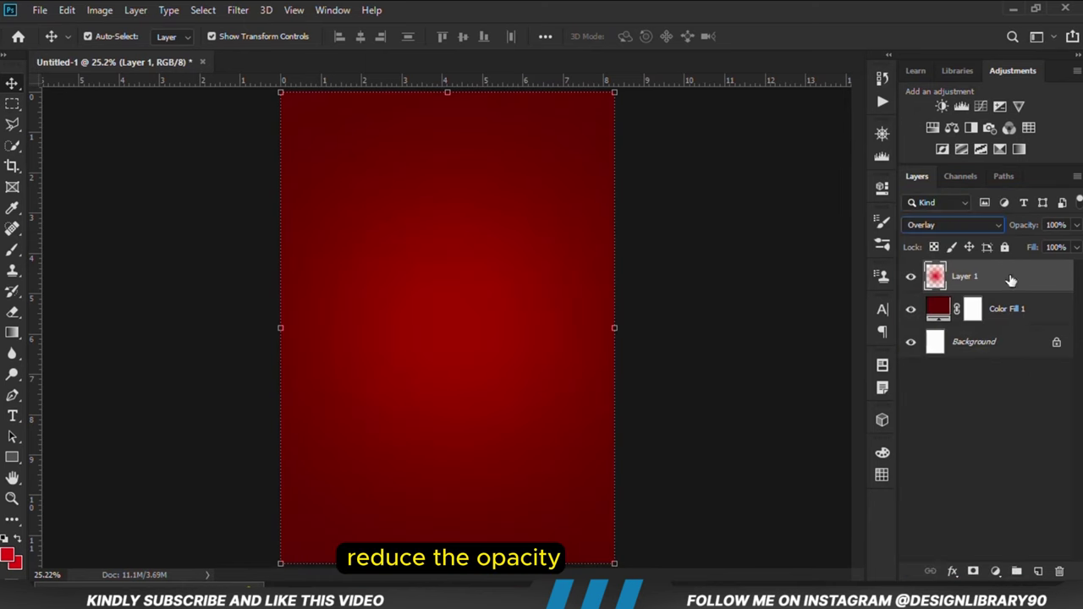
click(1077, 225)
drag(1072, 245, 1045, 245)
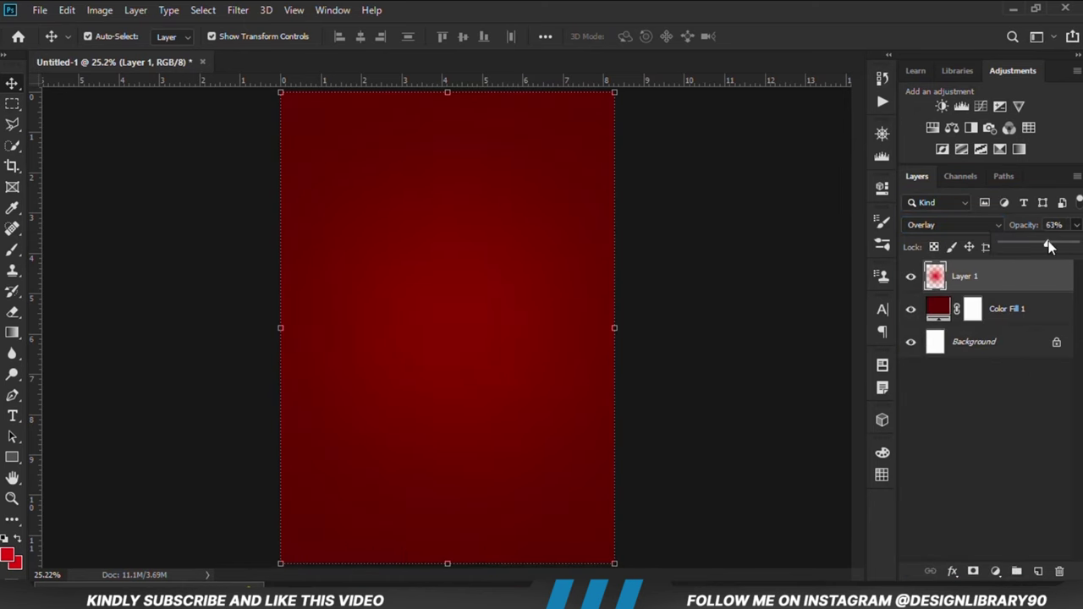
click(728, 276)
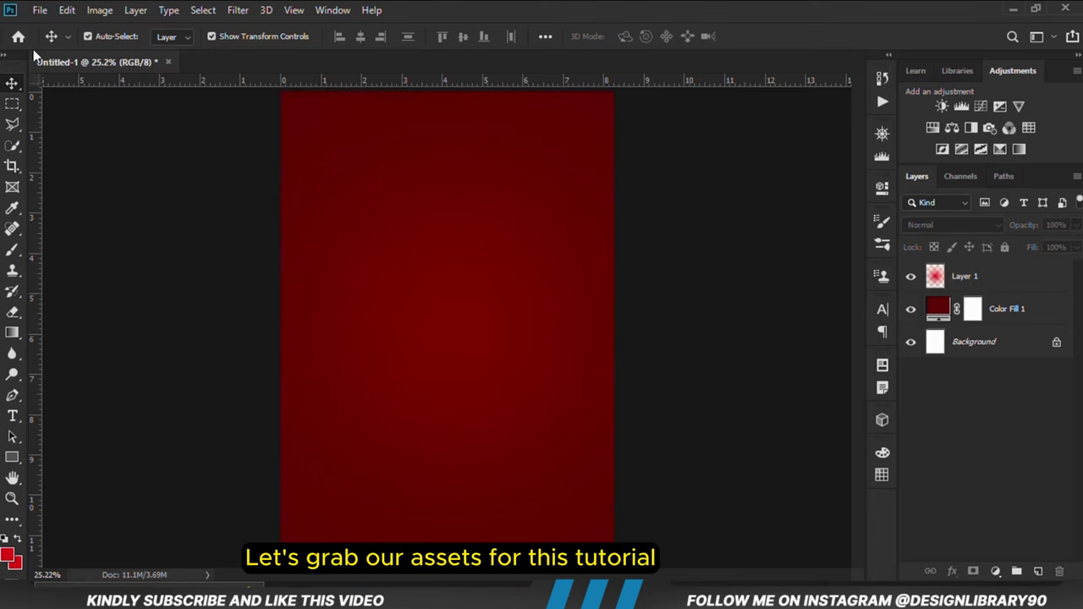
- Open the recent file Mac D.psd containing the poster assets
click(39, 10)
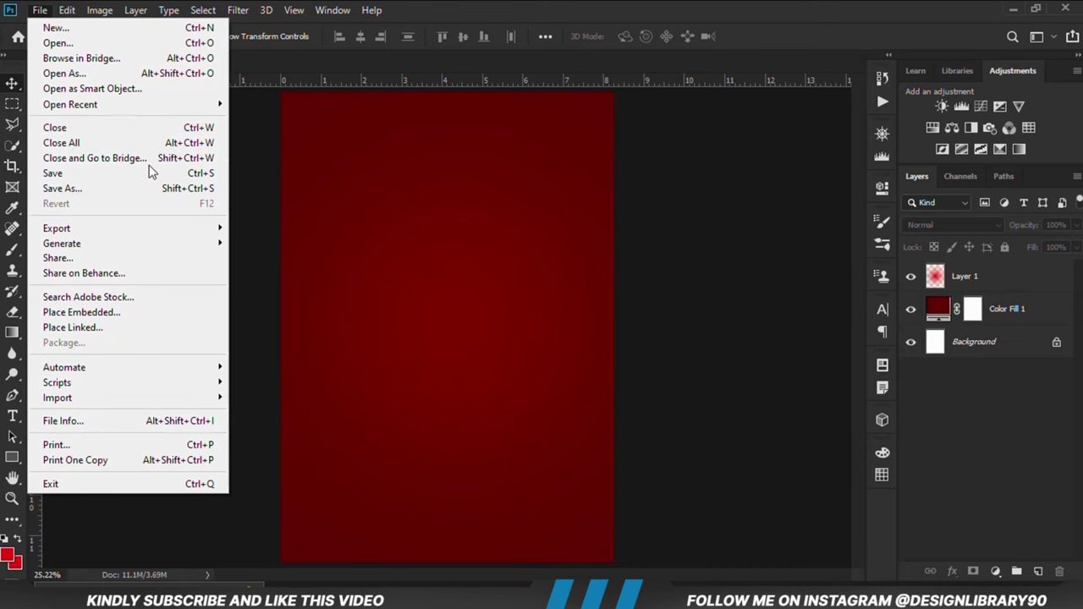
mouse_move(178, 108)
click(279, 104)
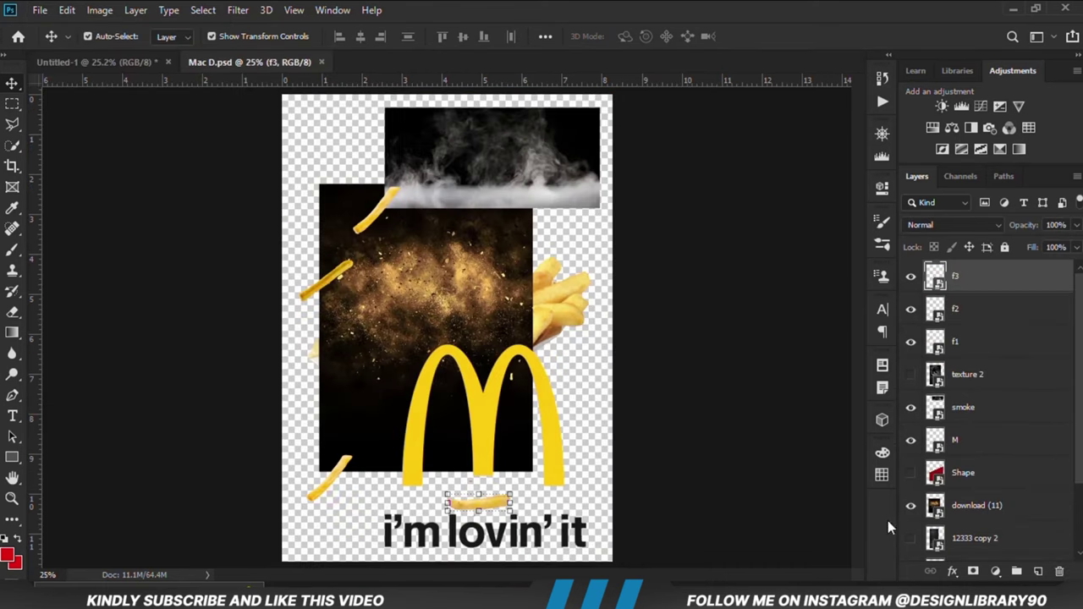
- Show the 12333 copy 2 texture in Mac D.psd, hide download (11), and copy the texture into the Untitled-1 document
click(912, 539)
click(940, 539)
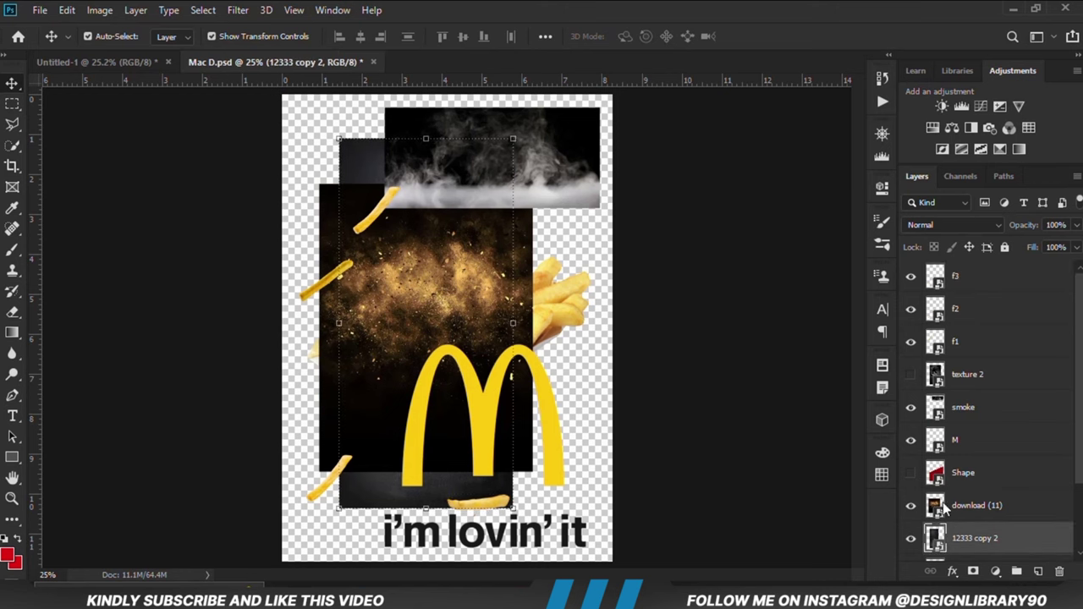
click(911, 506)
drag(380, 399, 347, 364)
key(ctrl+c)
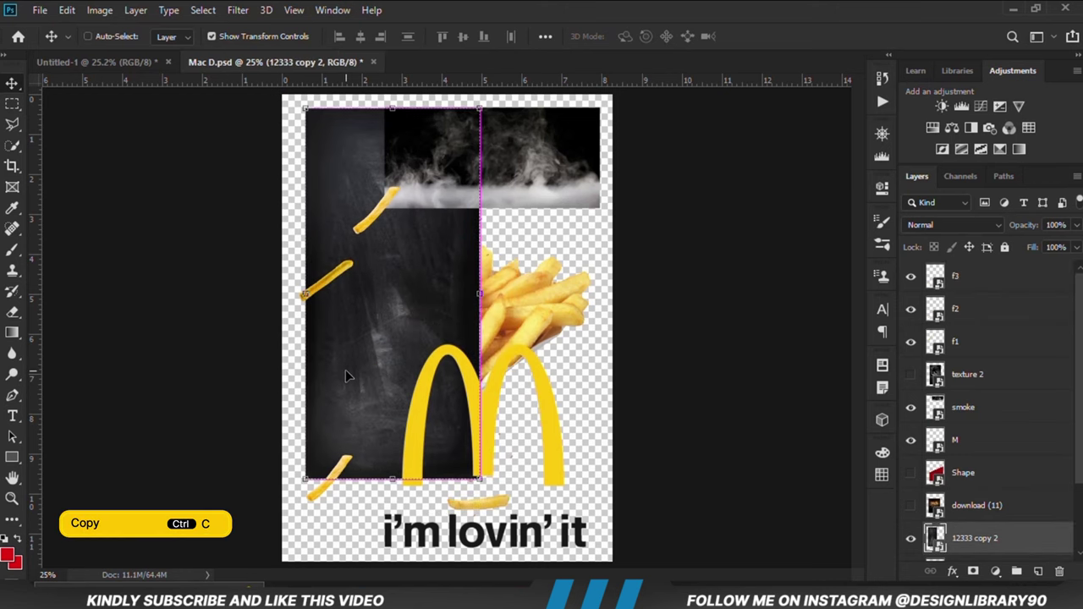
key(ctrl+Tab)
key(ctrl+v)
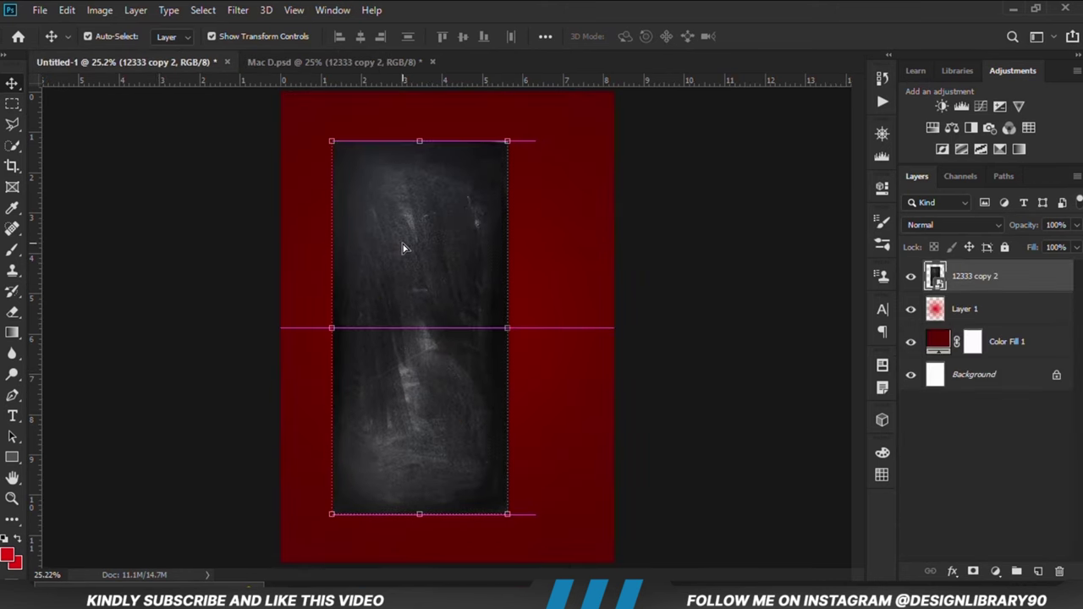
- Scale the pasted chalkboard texture up with Free Transform so that it covers the whole page
key(ctrl+t)
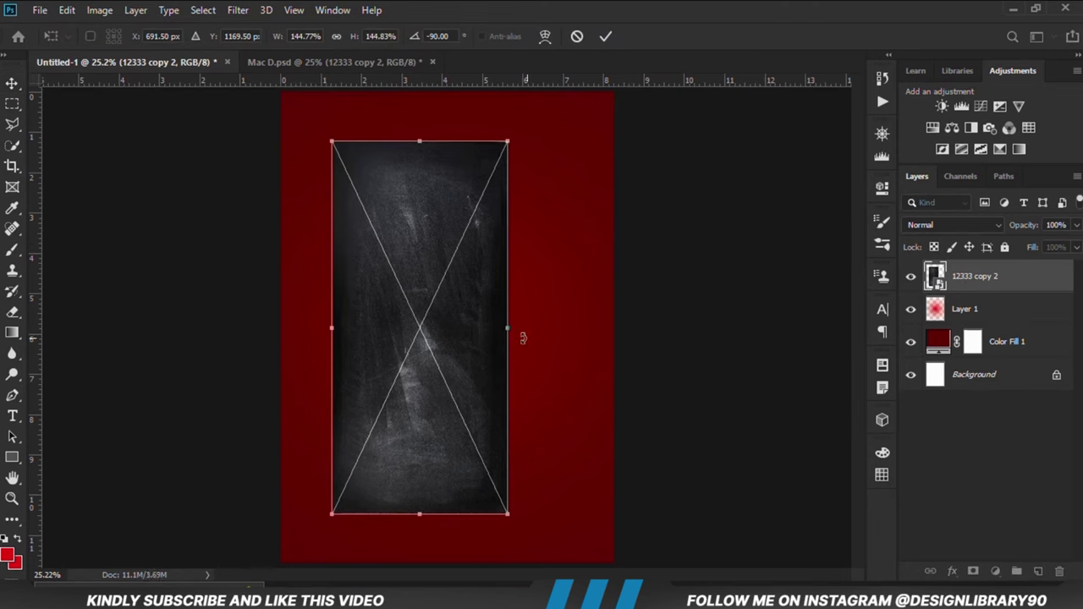
drag(523, 339, 651, 339)
drag(324, 331, 261, 342)
click(606, 36)
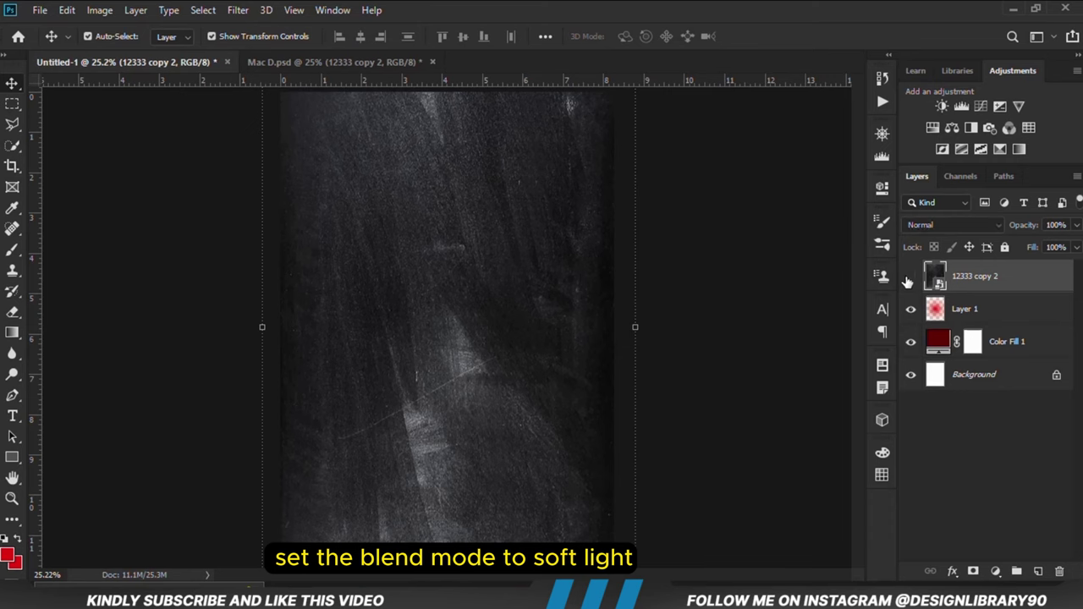
- Set the chalkboard texture layer's blend mode to Soft Light and its opacity to 24%
click(910, 279)
click(910, 279)
click(948, 225)
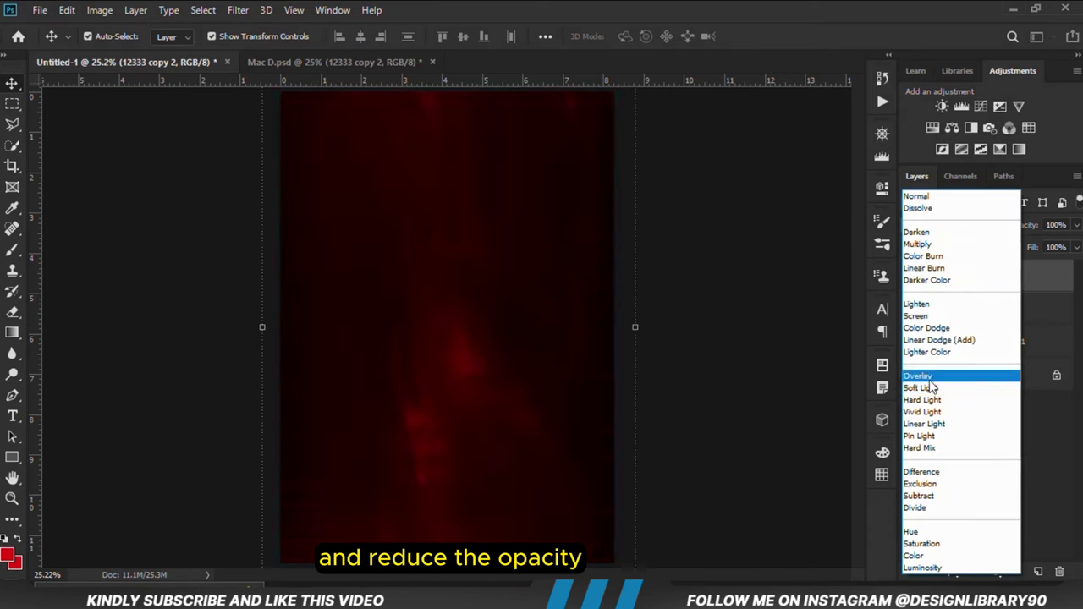
click(931, 388)
drag(1077, 225, 1032, 246)
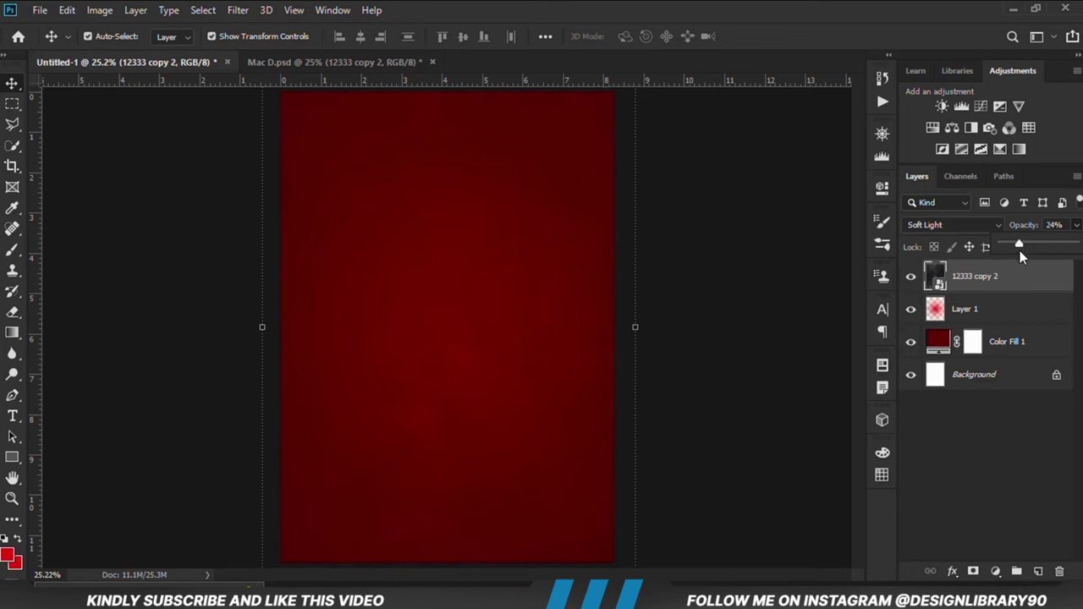
click(821, 308)
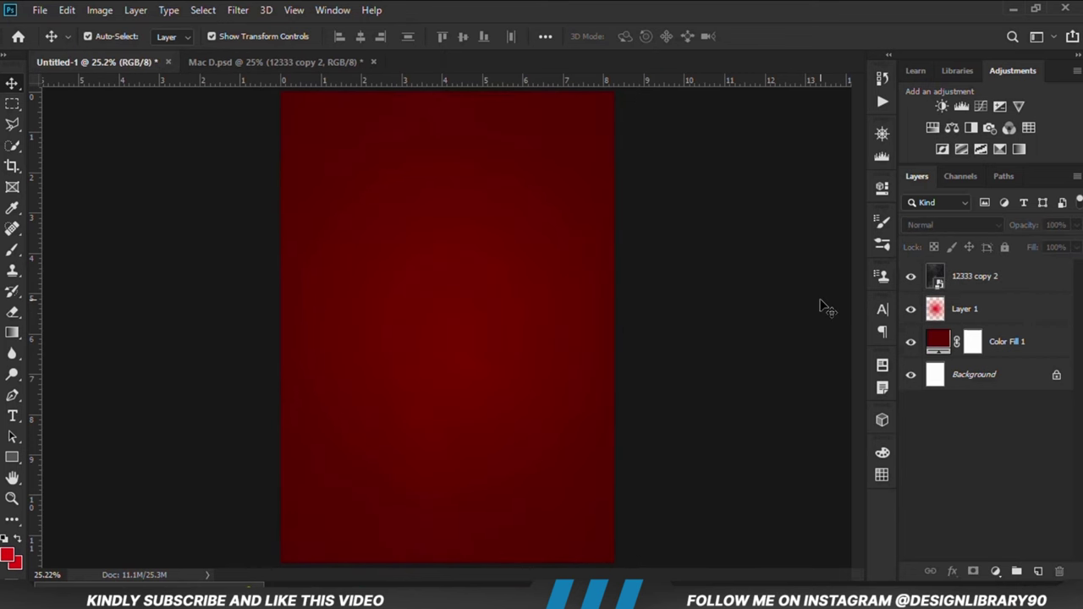
- Create a new layer above the texture and stamp a soft white 2300 px brush spot in the centre of the page
click(1038, 572)
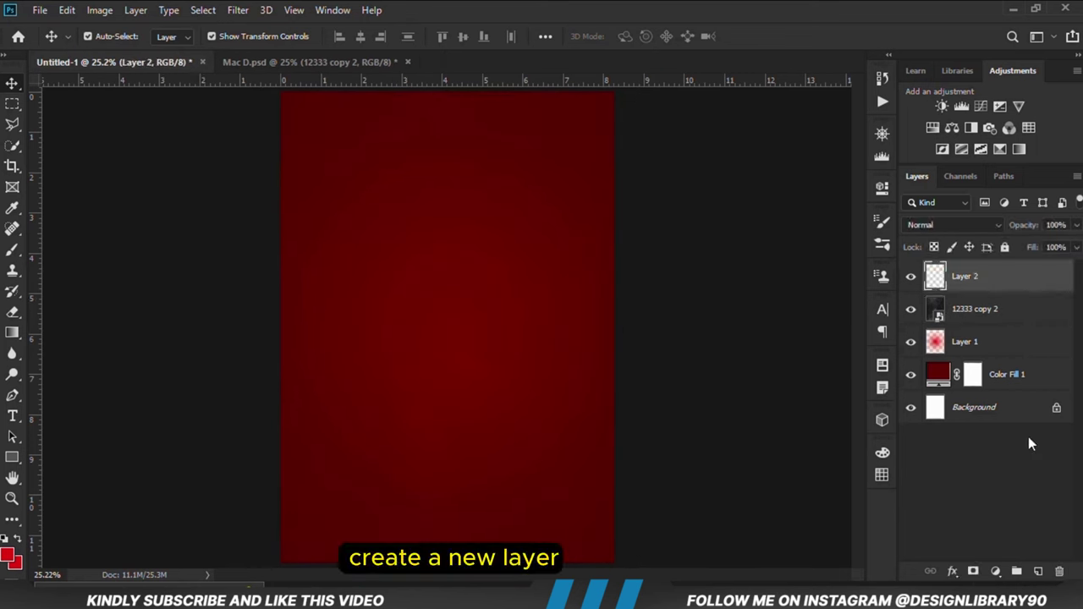
click(12, 249)
right_click(12, 250)
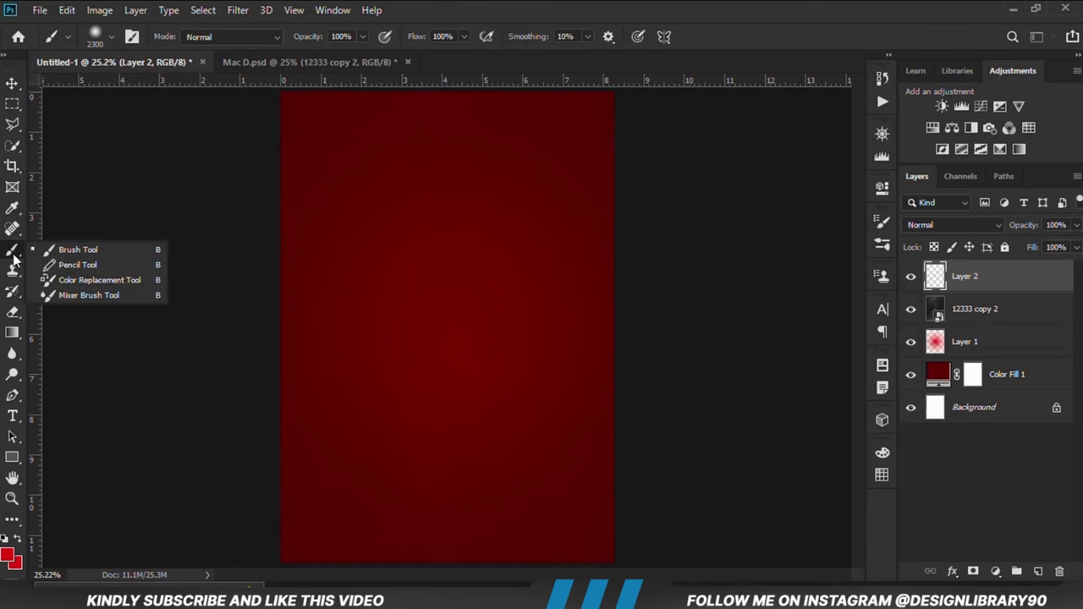
click(78, 251)
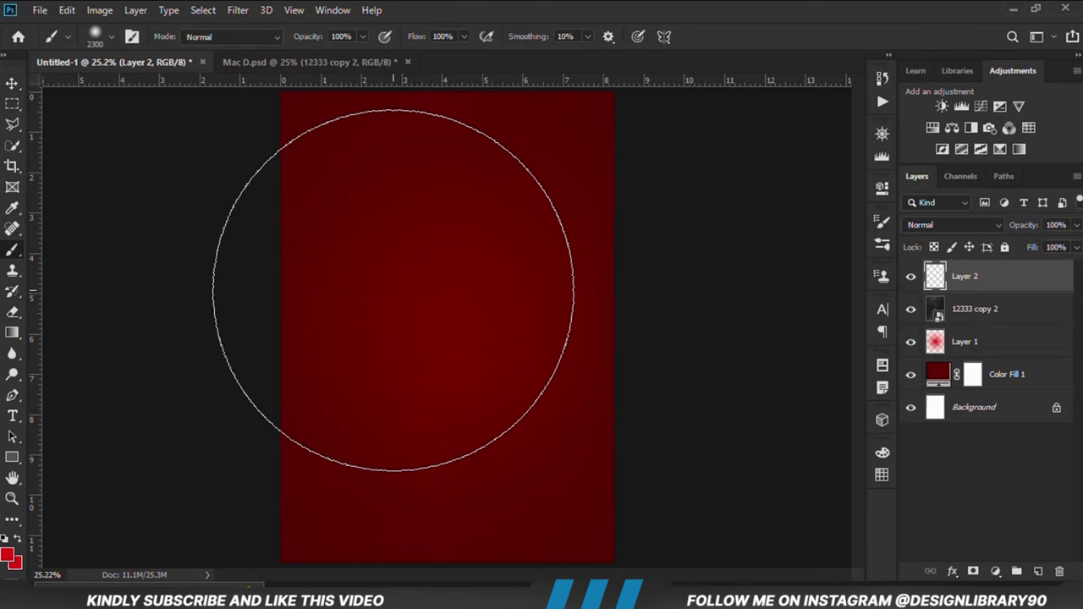
click(7, 539)
key(x)
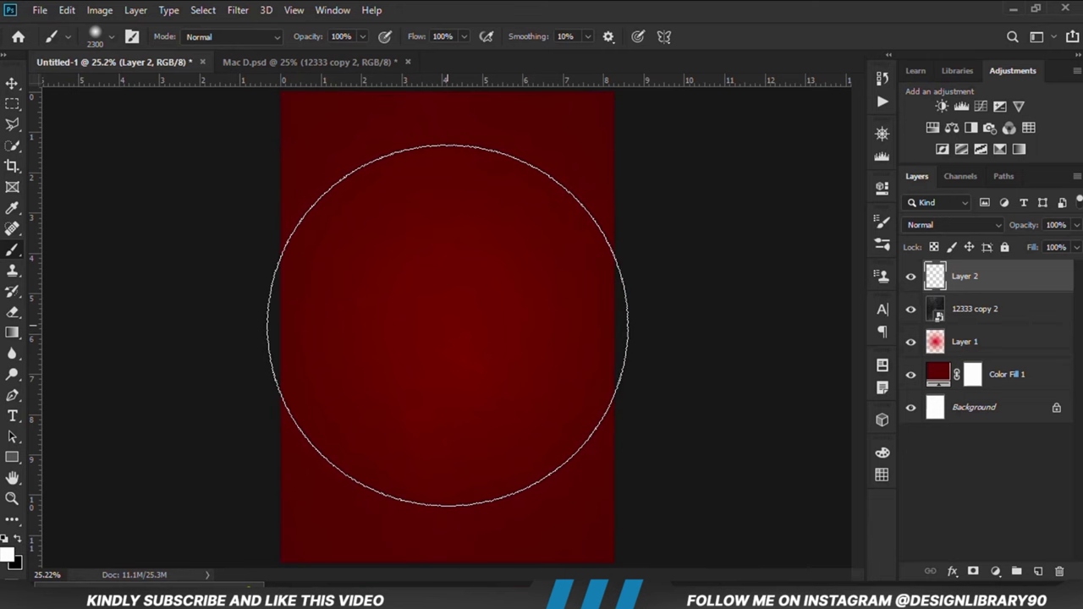
click(447, 313)
click(12, 84)
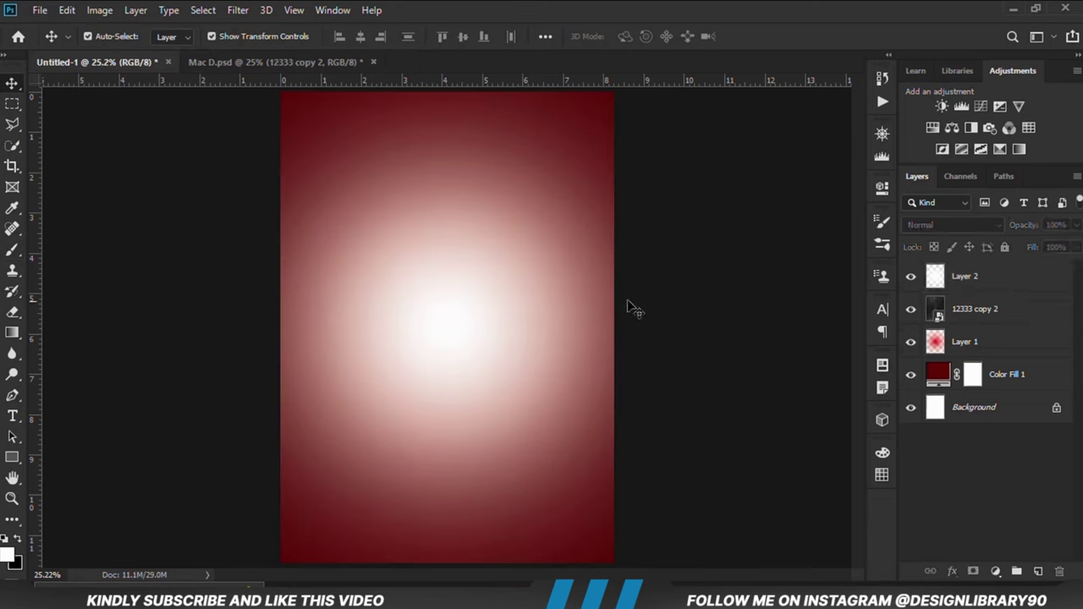
- Set the white glow layer's blend mode to Overlay and its opacity to 77%
click(915, 286)
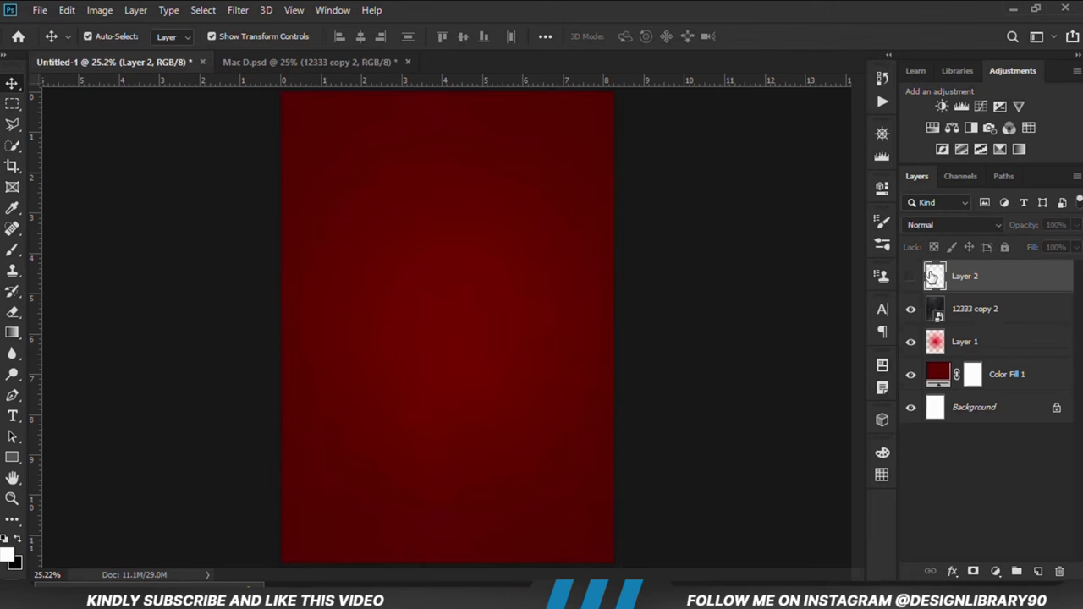
click(908, 281)
click(954, 225)
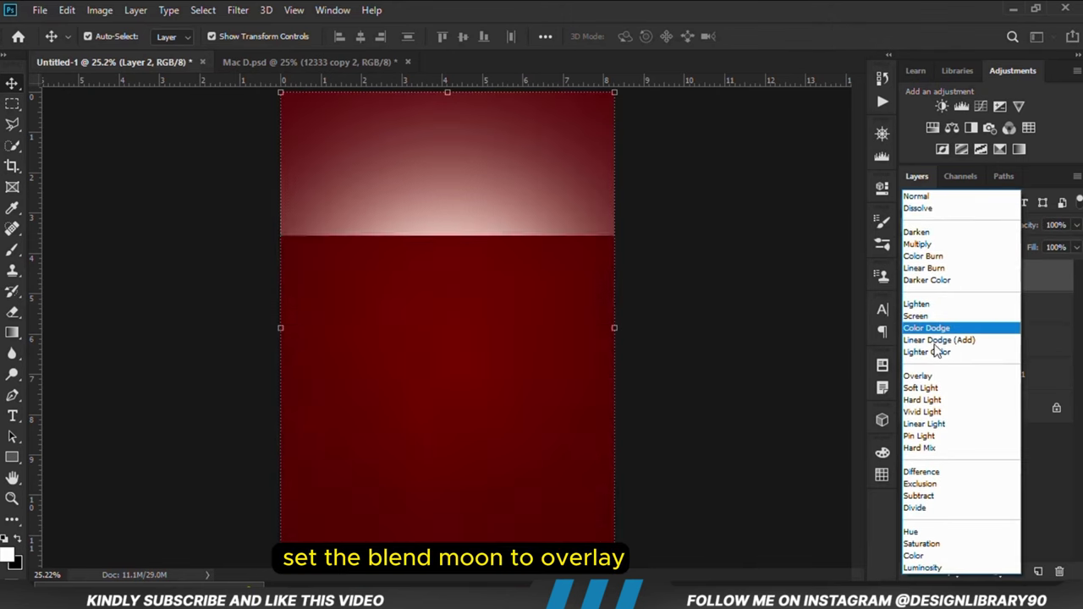
click(919, 375)
click(1077, 225)
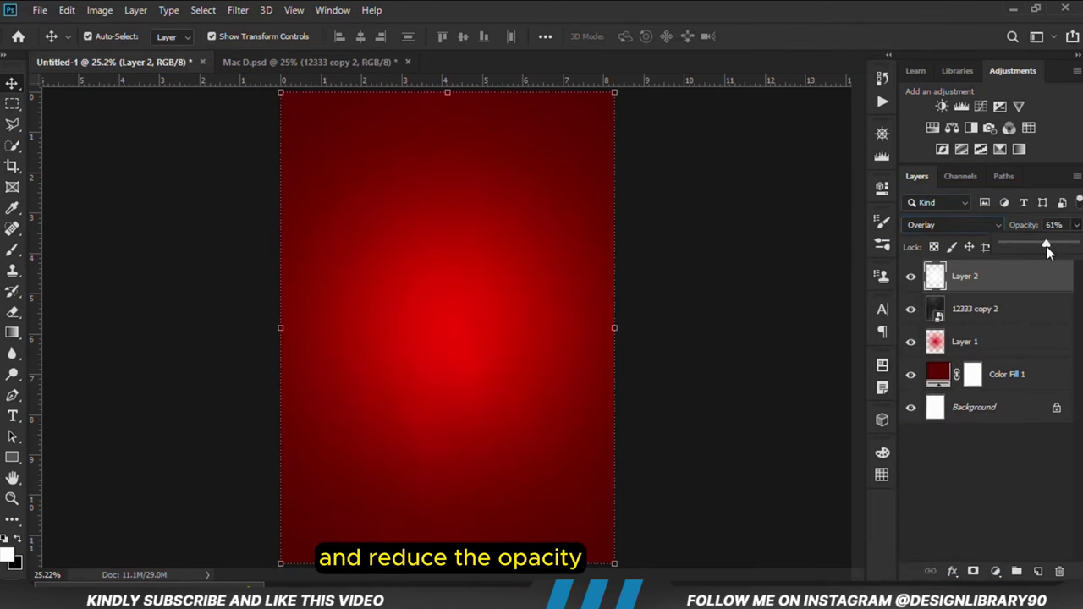
drag(1063, 245, 1057, 245)
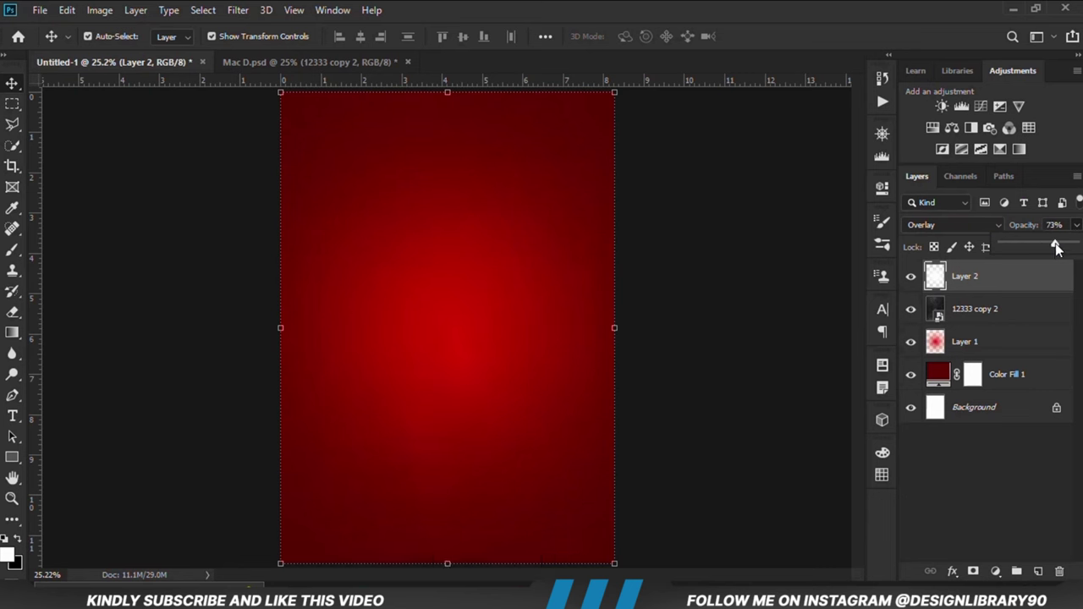
click(819, 326)
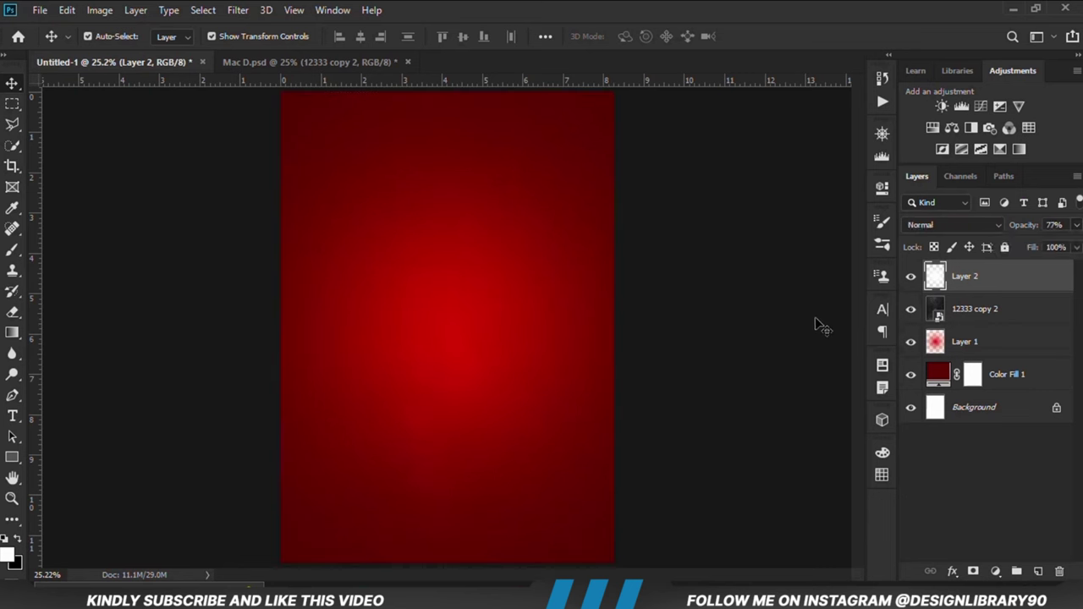
- Hide 12333 copy 2 in Mac D.psd, show download (11), and copy that golden dust image into the Untitled-1 document
click(237, 66)
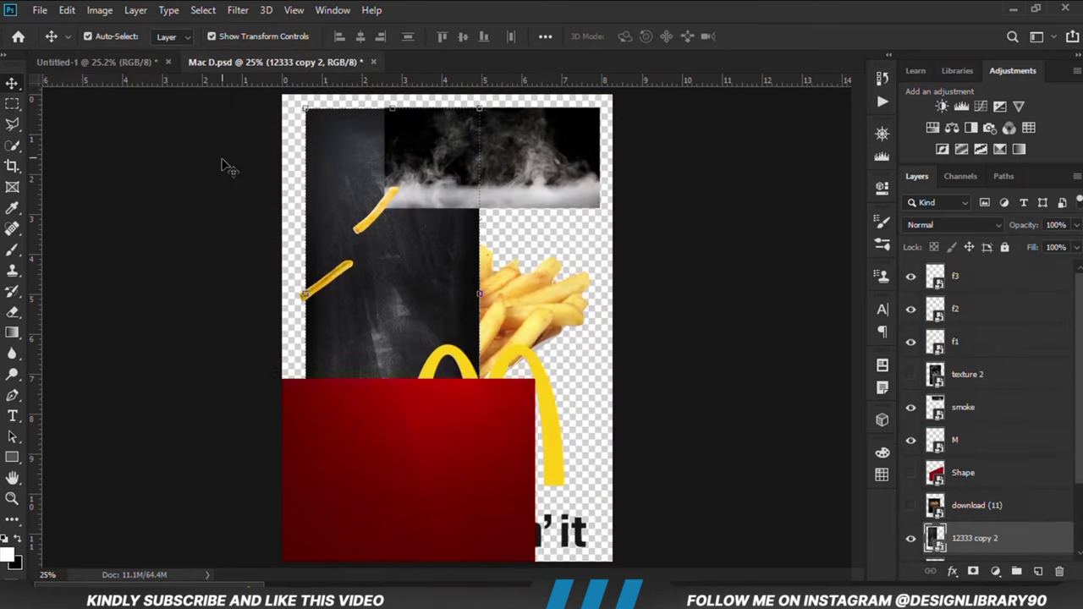
click(911, 538)
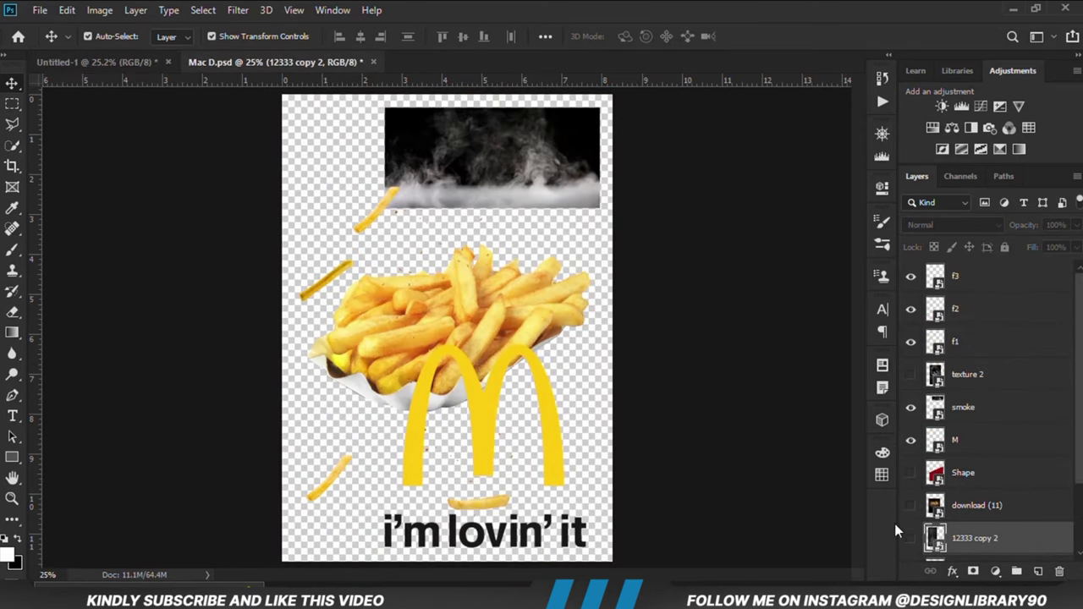
click(911, 505)
drag(352, 347, 397, 304)
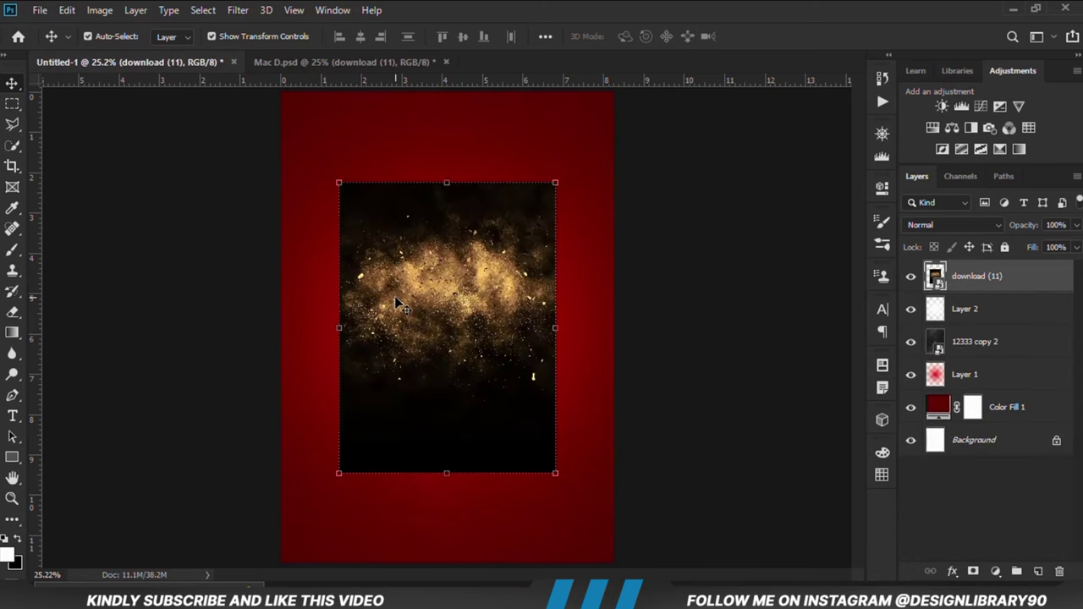
- Convert the download (11) layer to a smart object and scale it up with Free Transform to about the page's full width
right_click(966, 291)
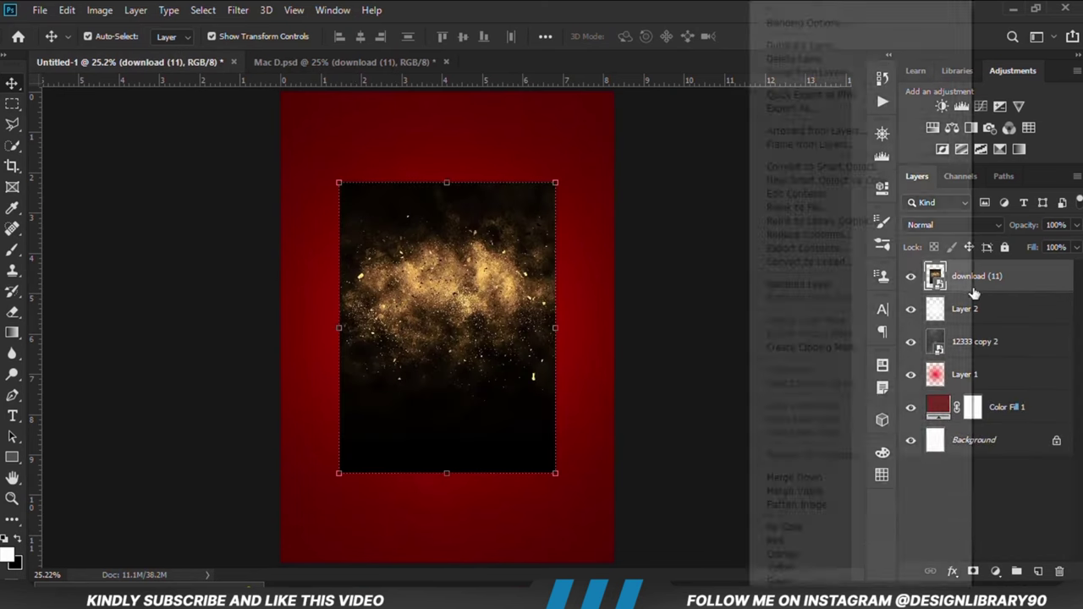
click(810, 167)
key(ctrl+t)
drag(451, 179, 419, 90)
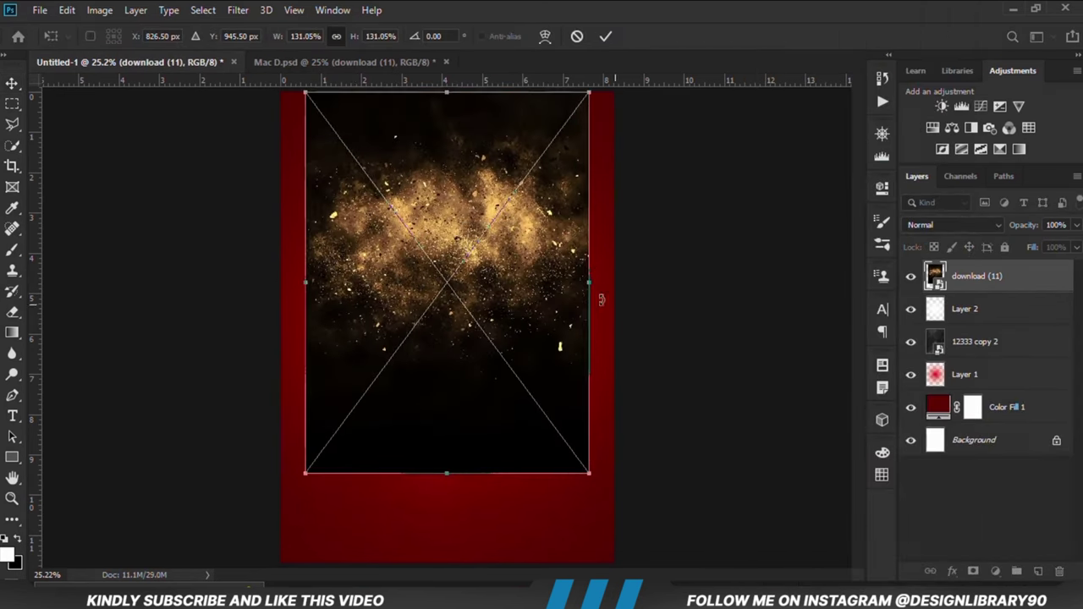
drag(596, 297, 641, 296)
mouse_move(345, 304)
mouse_down()
mouse_move(323, 324)
mouse_move(332, 319)
mouse_up()
click(606, 35)
- Set the download (11) layer's blend mode to Screen and clip a new Hue/Saturation adjustment layer to it
click(954, 224)
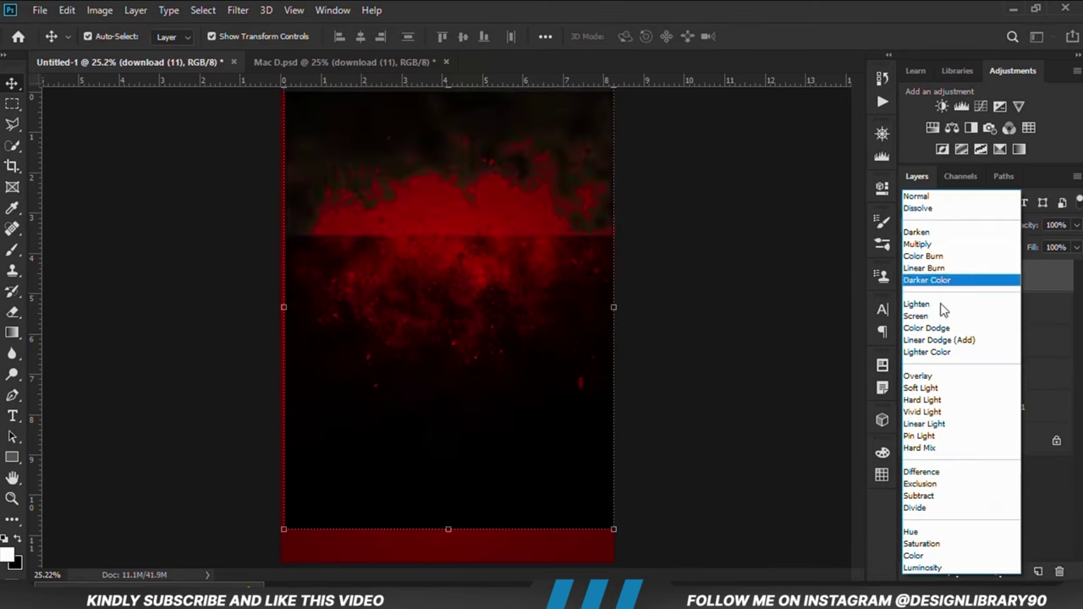
click(964, 314)
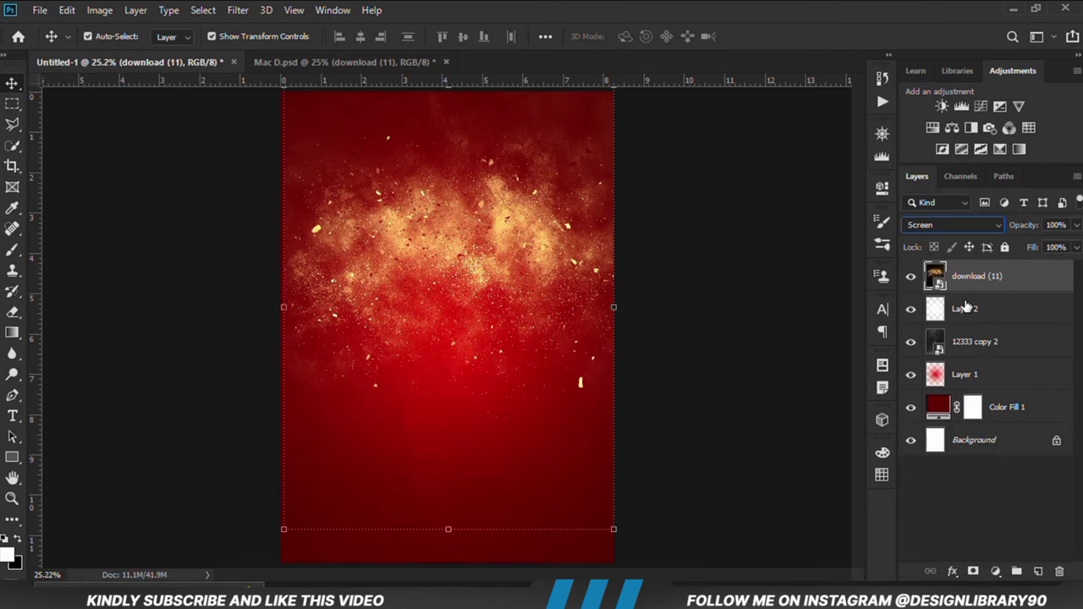
click(992, 574)
click(992, 418)
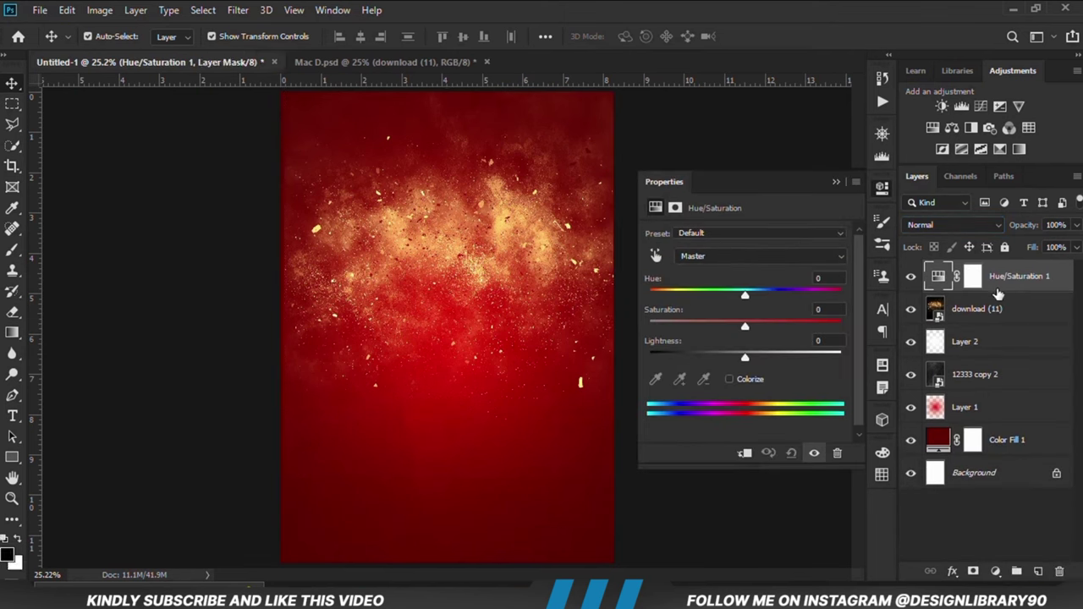
click(1032, 288)
click(743, 454)
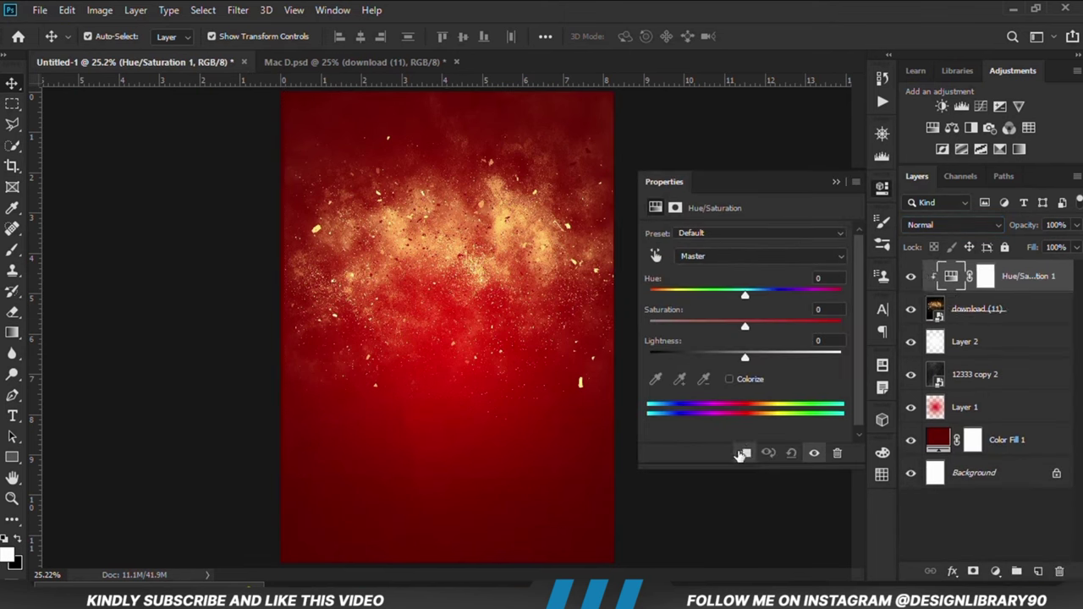
- Colorize the golden dust red in the Hue/Saturation adjustment with hue 0, saturation 100 and a strongly reduced lightness
click(729, 380)
drag(700, 327, 839, 325)
drag(744, 354, 715, 357)
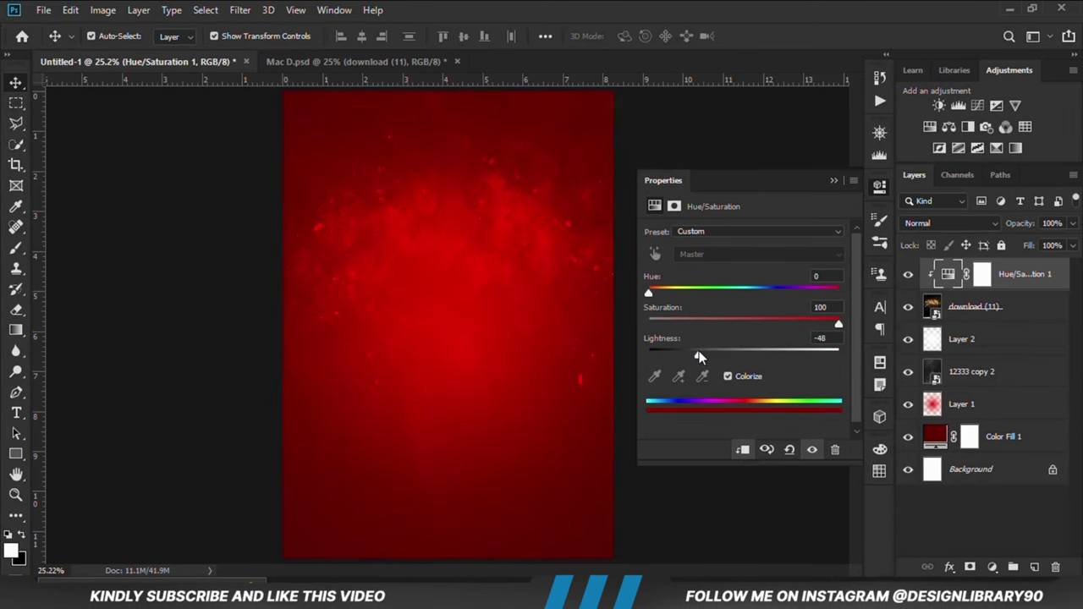
drag(684, 351, 692, 354)
click(841, 181)
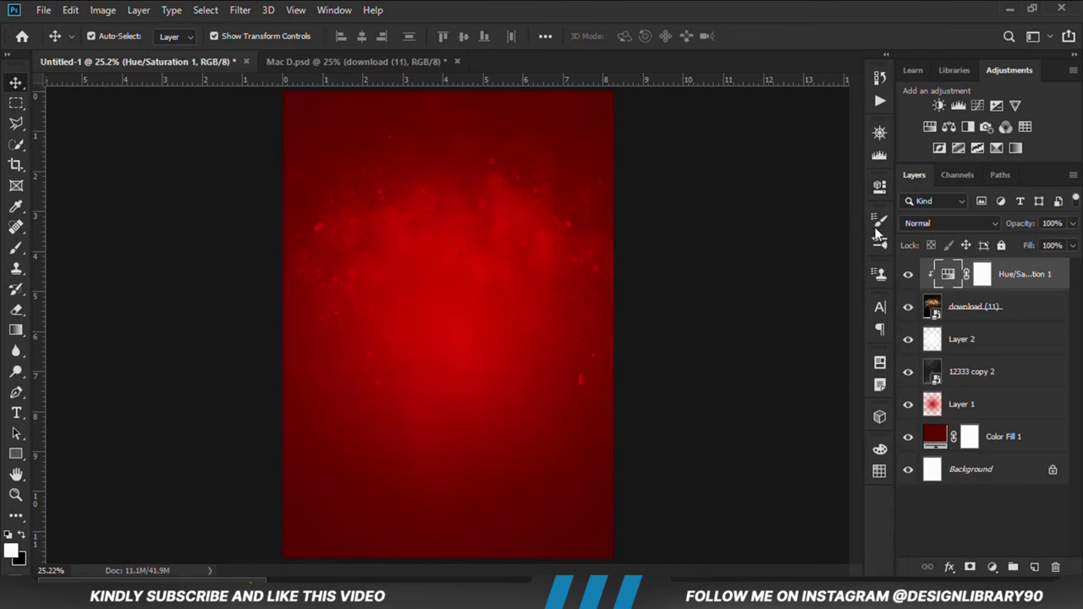
- Add a layer mask to the download (11) layer and invert it to black
click(963, 306)
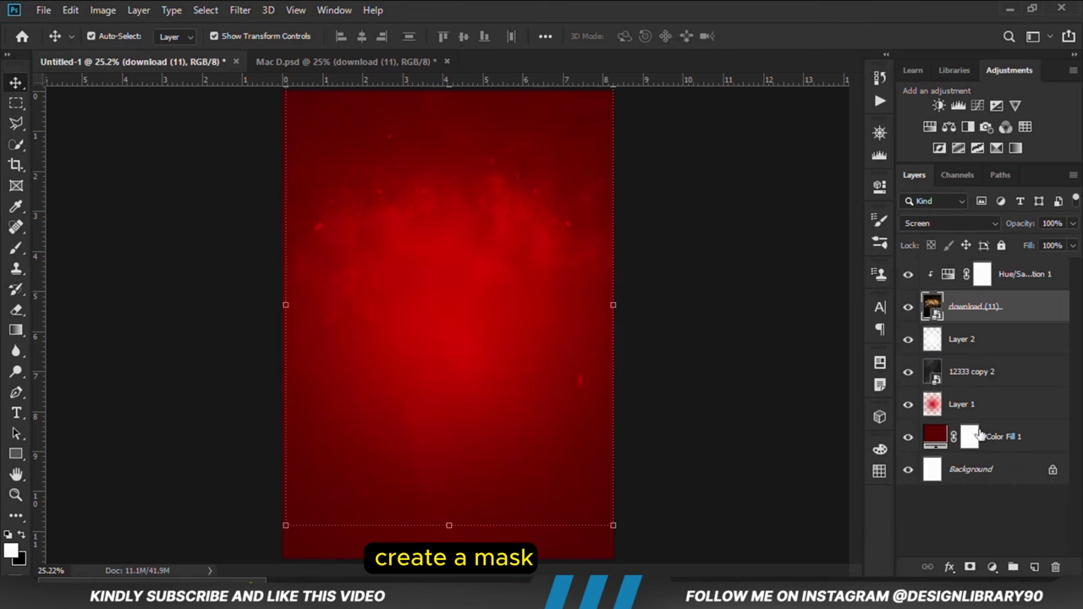
click(971, 568)
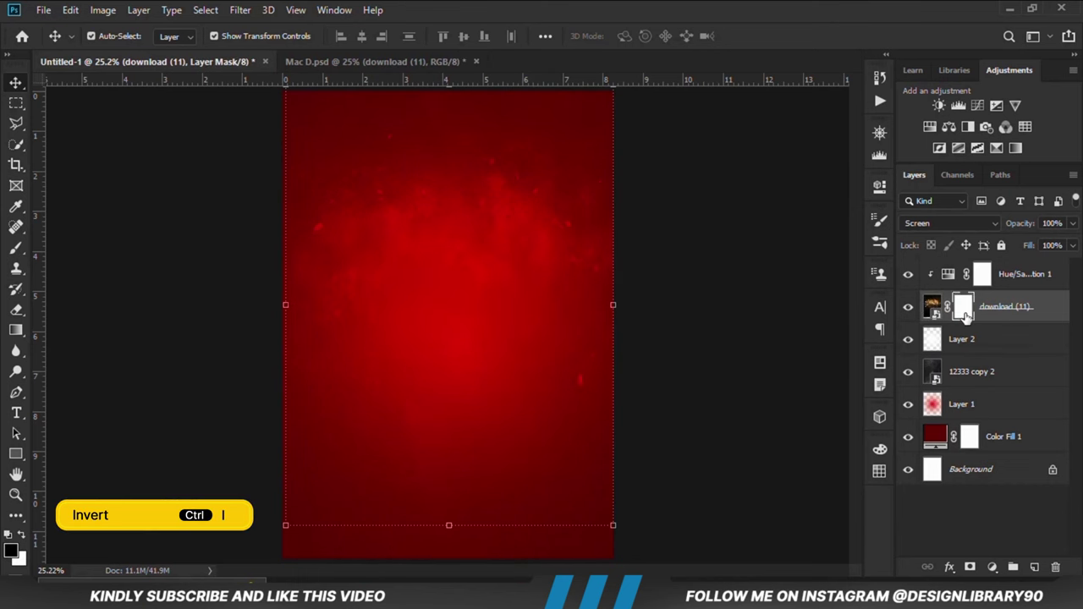
key(ctrl+i)
- Paint the download (11) mask with a soft white 1800 px brush at 18% opacity to faintly reveal the dust on both sides
drag(16, 248, 80, 251)
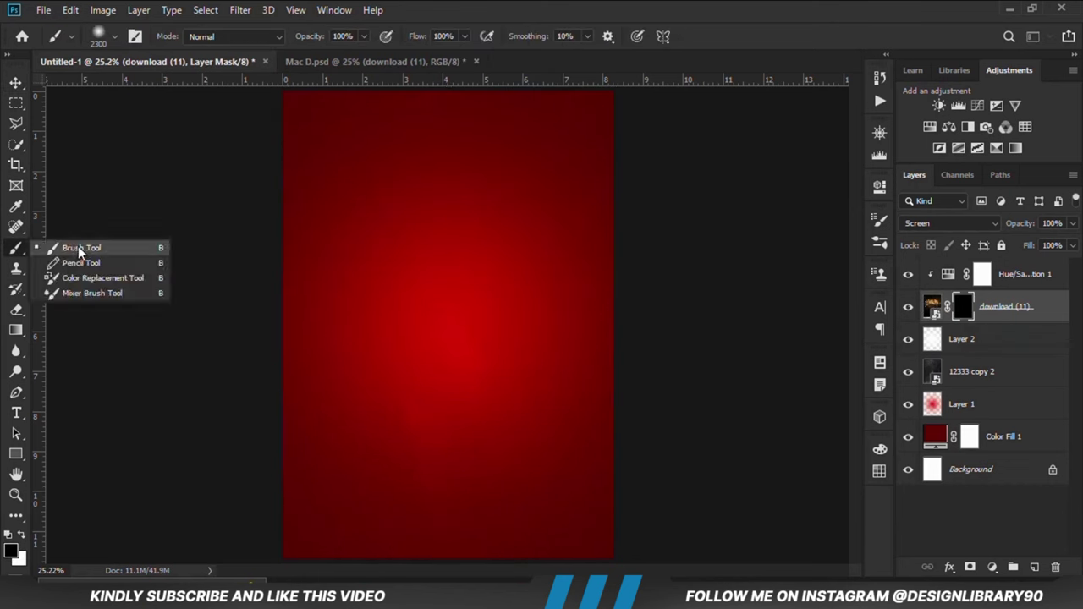
click(80, 249)
click(22, 536)
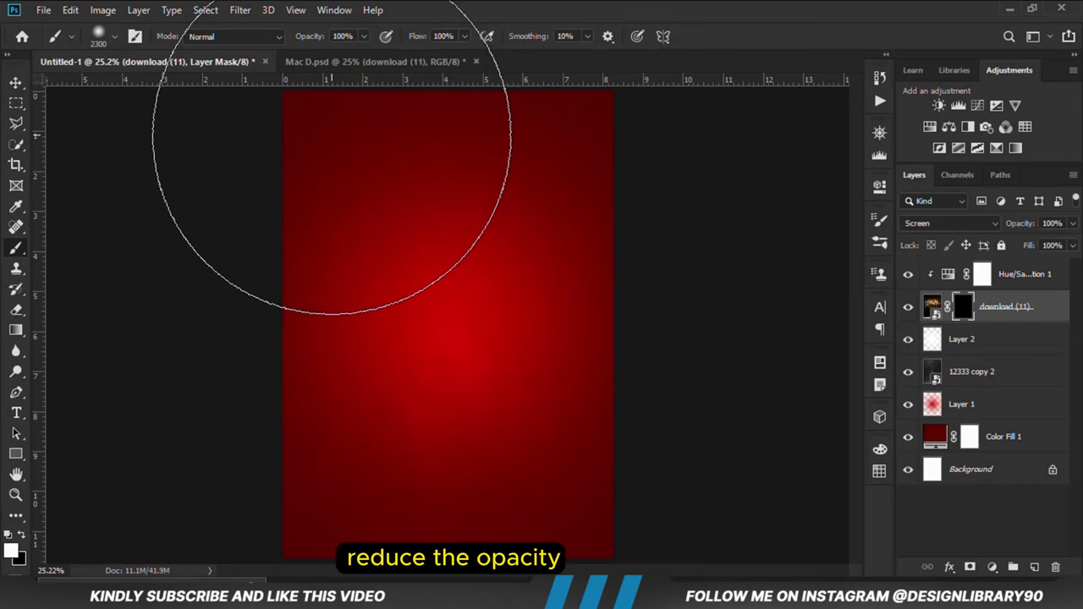
key(bracketleft)
key(bracketleft)
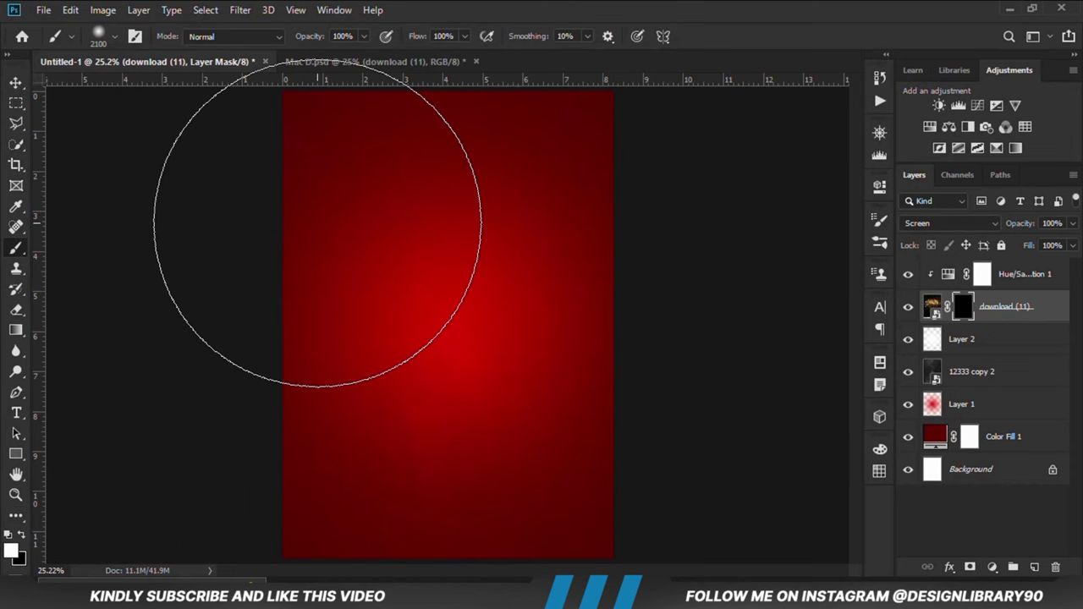
key(bracketleft)
key(bracketleft)
click(369, 41)
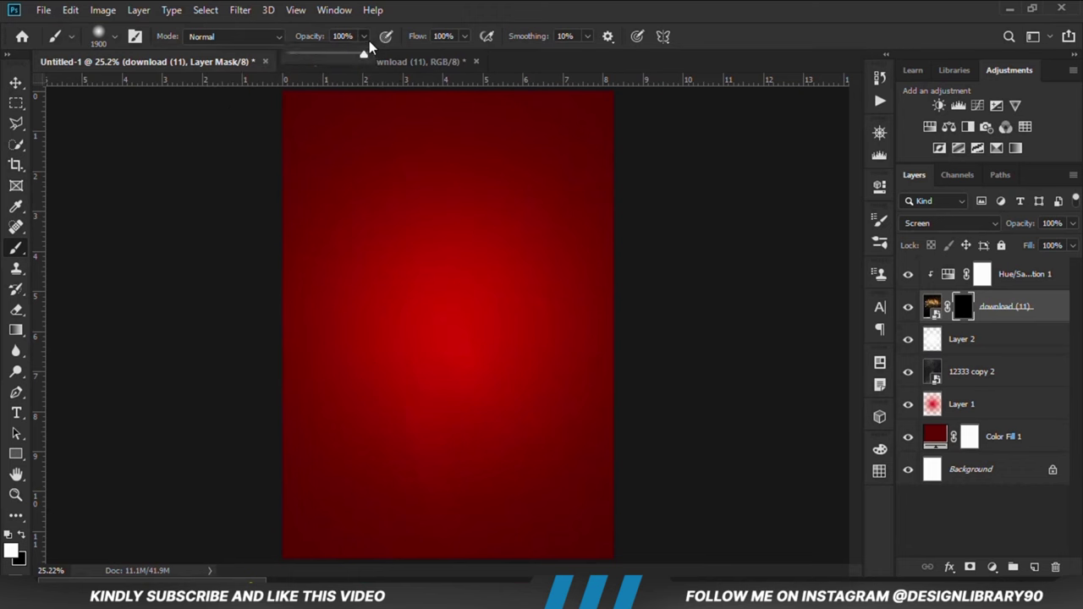
drag(364, 53, 303, 51)
key(bracketleft)
mouse_move(327, 278)
mouse_down()
mouse_move(395, 254)
mouse_move(575, 274)
mouse_move(457, 230)
mouse_move(310, 273)
mouse_up()
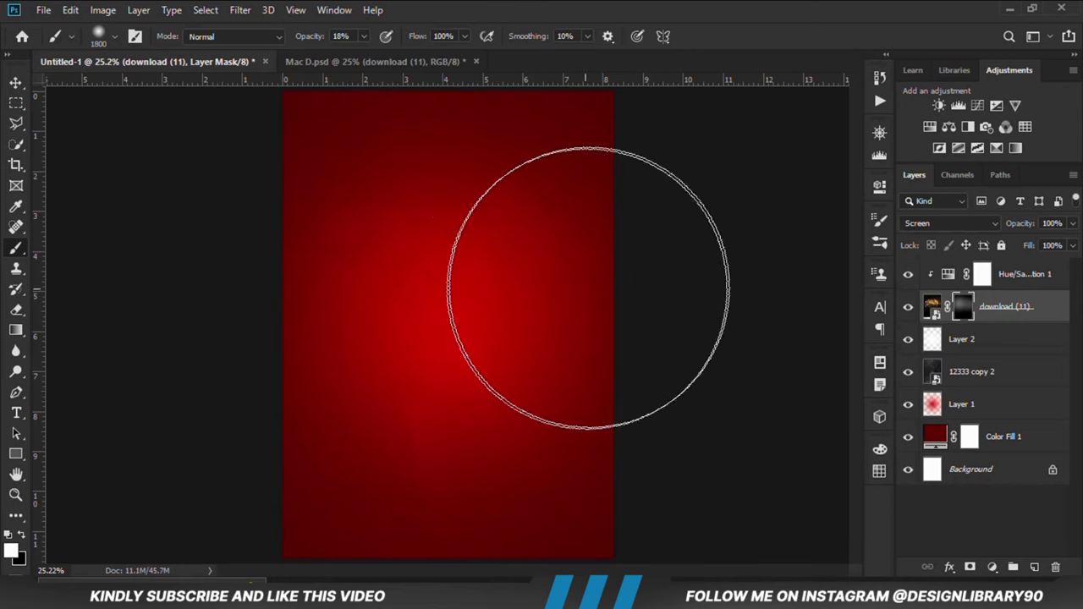
click(568, 314)
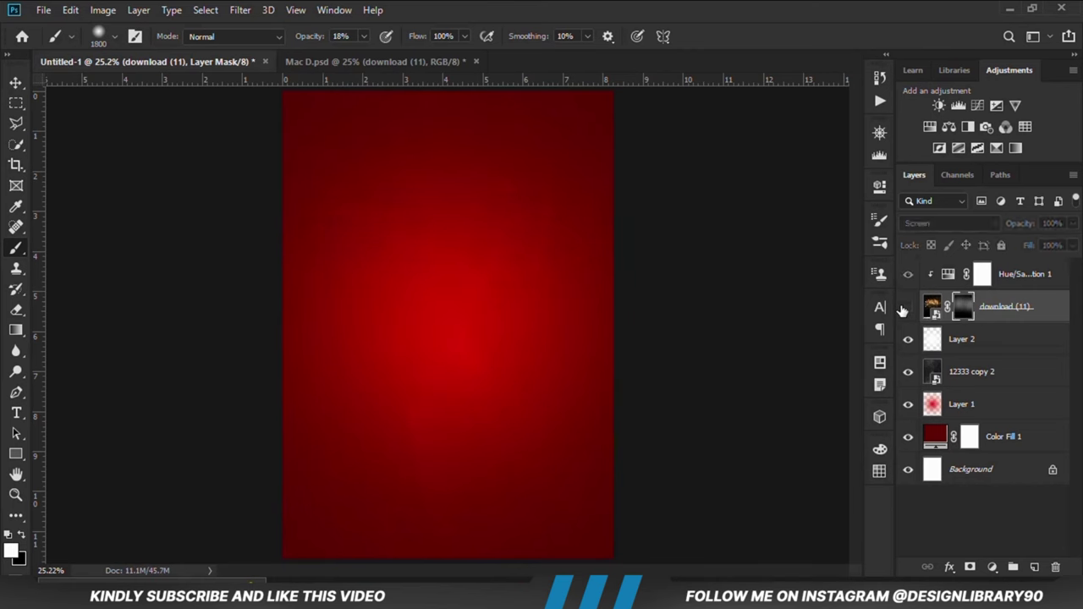
click(16, 82)
key(shift+alt+n)
click(136, 219)
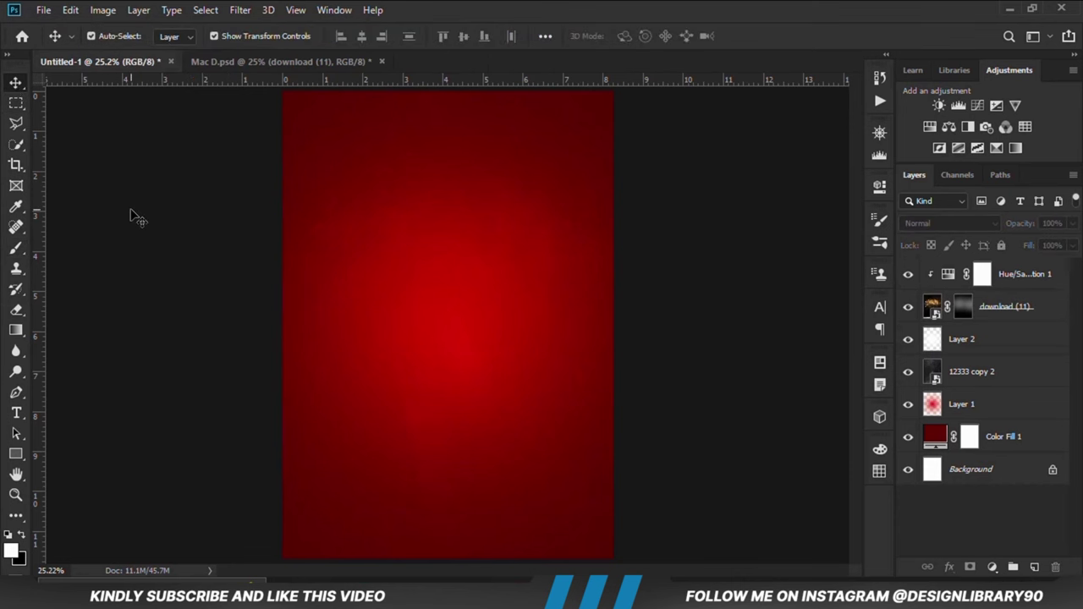
- Add an Exposure adjustment layer on top of the stack and set its gamma correction to 0.78
click(992, 567)
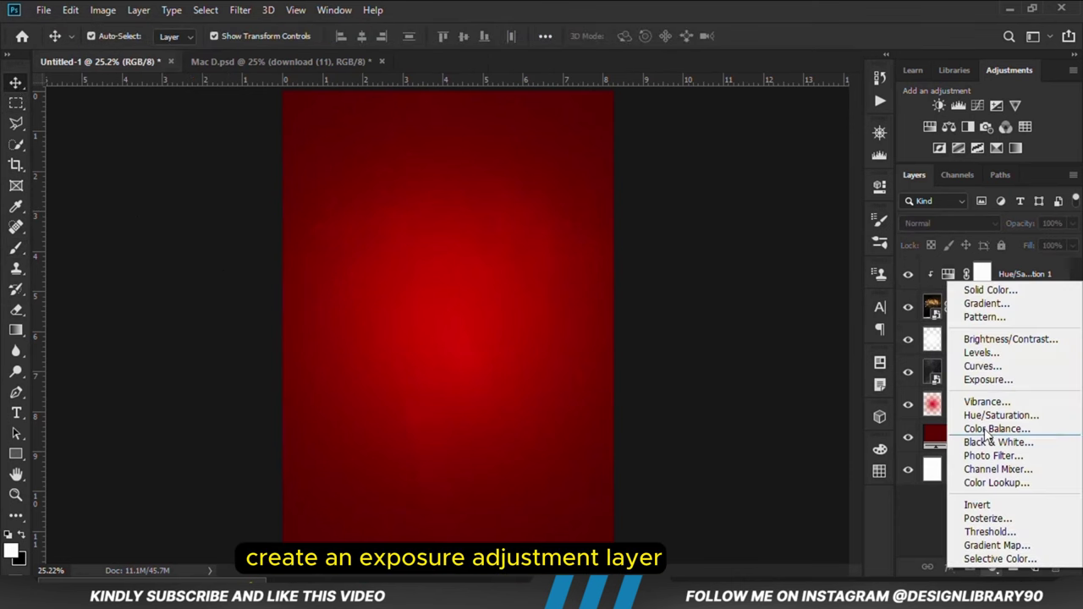
click(979, 380)
drag(744, 333, 761, 331)
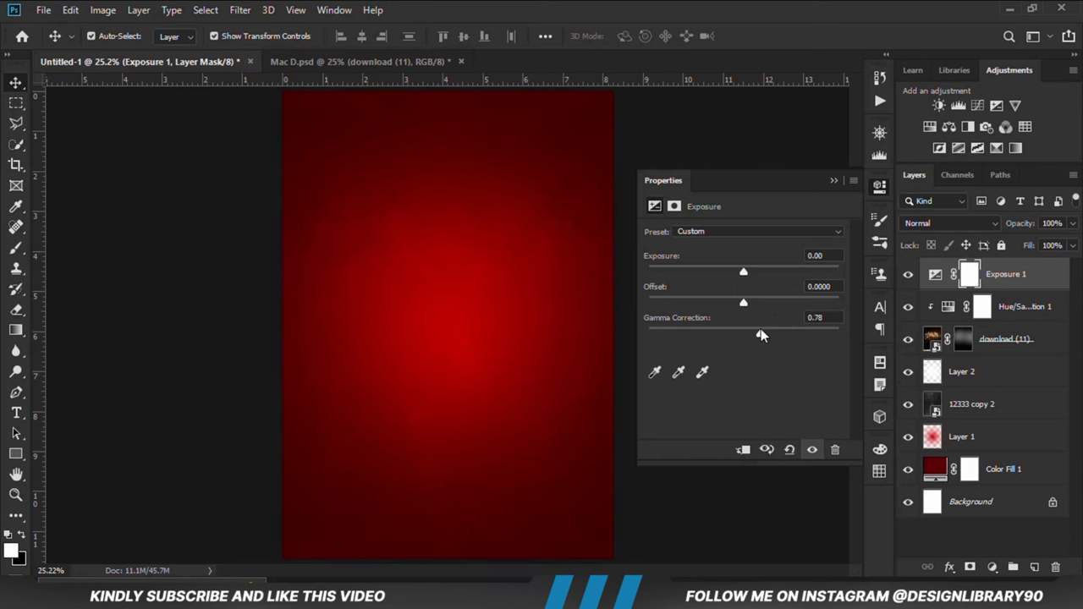
click(833, 182)
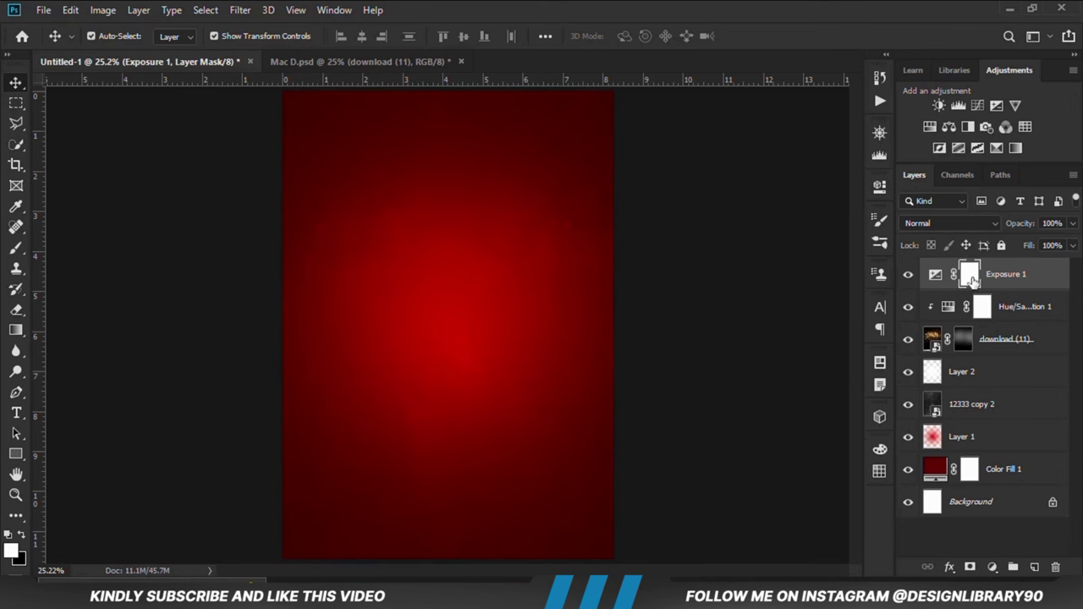
- Paint the centre of the Exposure 1 mask with a soft black 2600 px brush at 100% opacity, keeping the adjustment around the edges
click(16, 248)
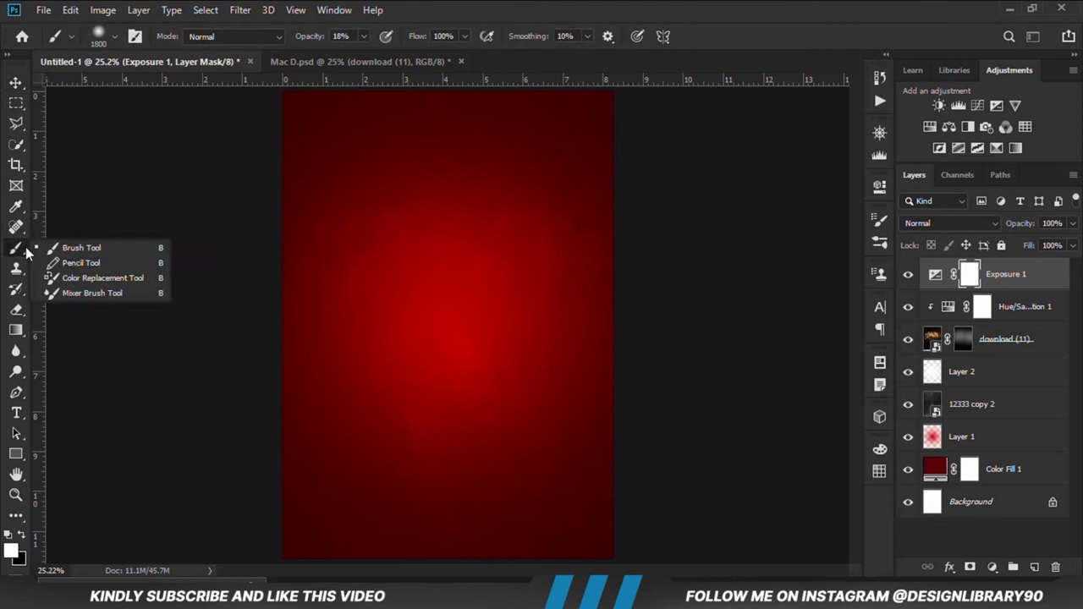
click(87, 245)
click(22, 535)
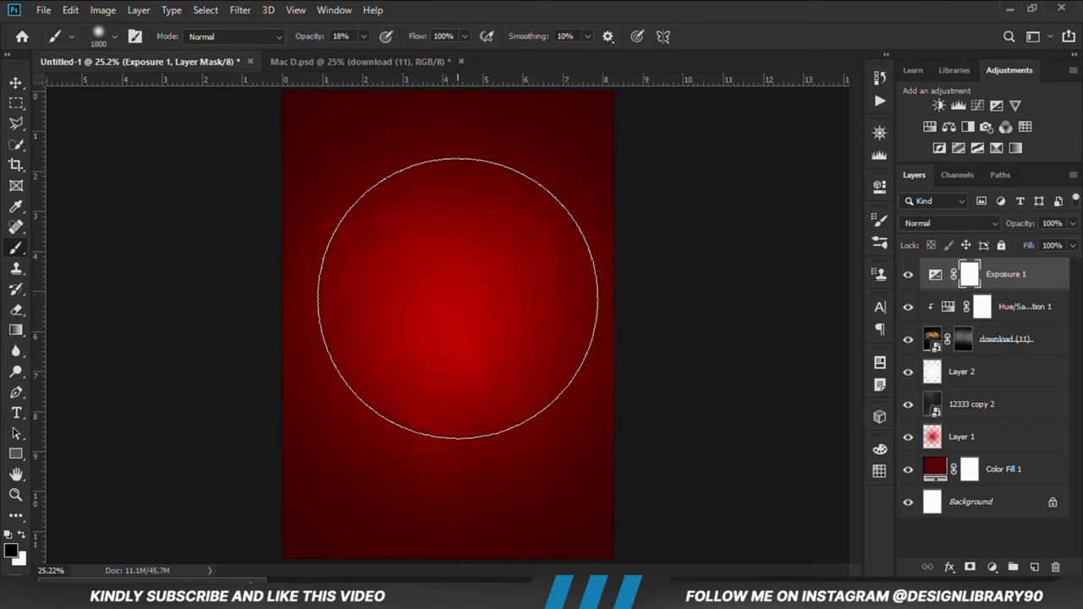
mouse_move(363, 34)
mouse_down()
mouse_move(419, 58)
mouse_move(441, 46)
mouse_up()
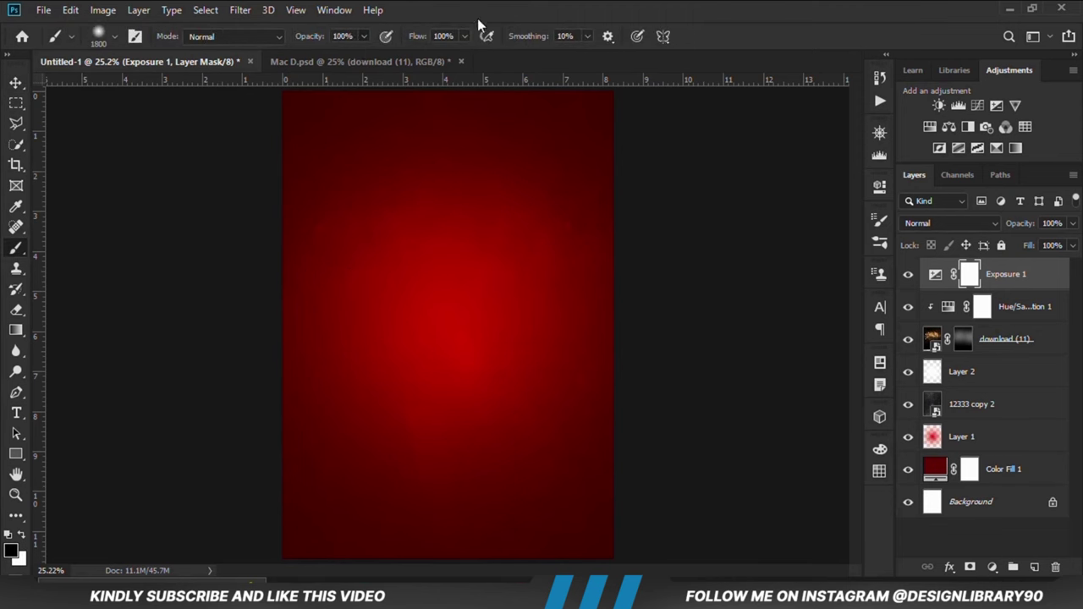
key(bracketright)
key(bracketright)
key(bracketright)
key(bracketright)
key(bracketright)
key(bracketright)
key(bracketright)
key(bracketright)
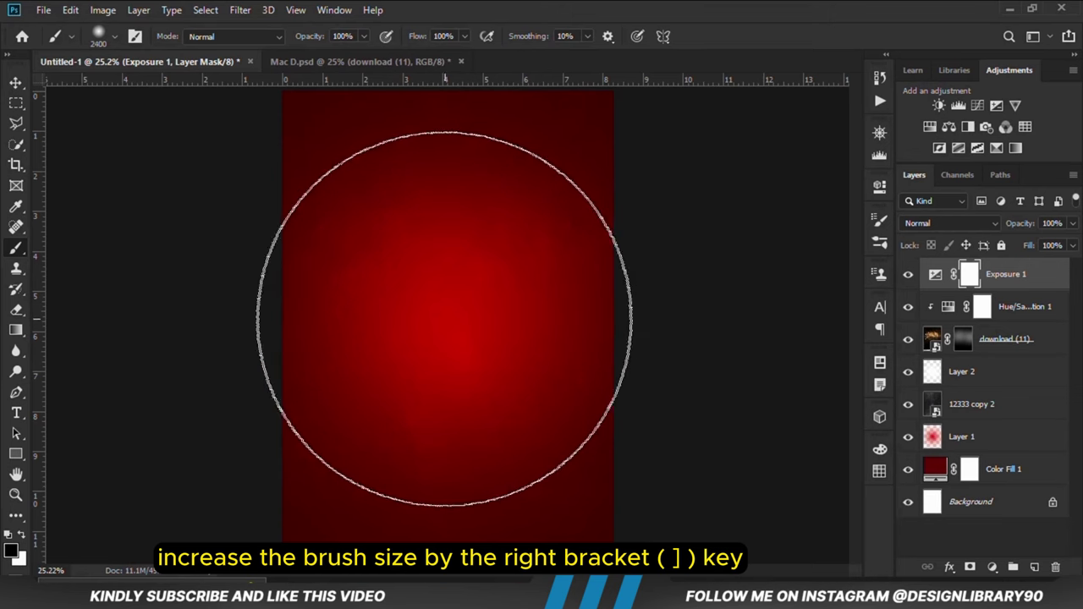
click(446, 332)
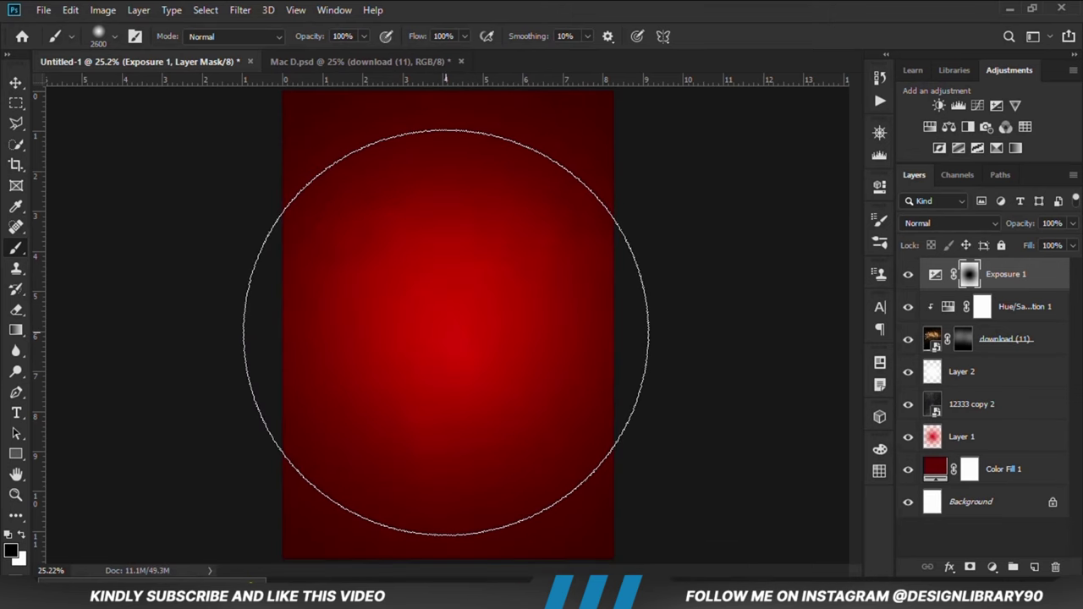
click(446, 333)
click(446, 332)
key(v)
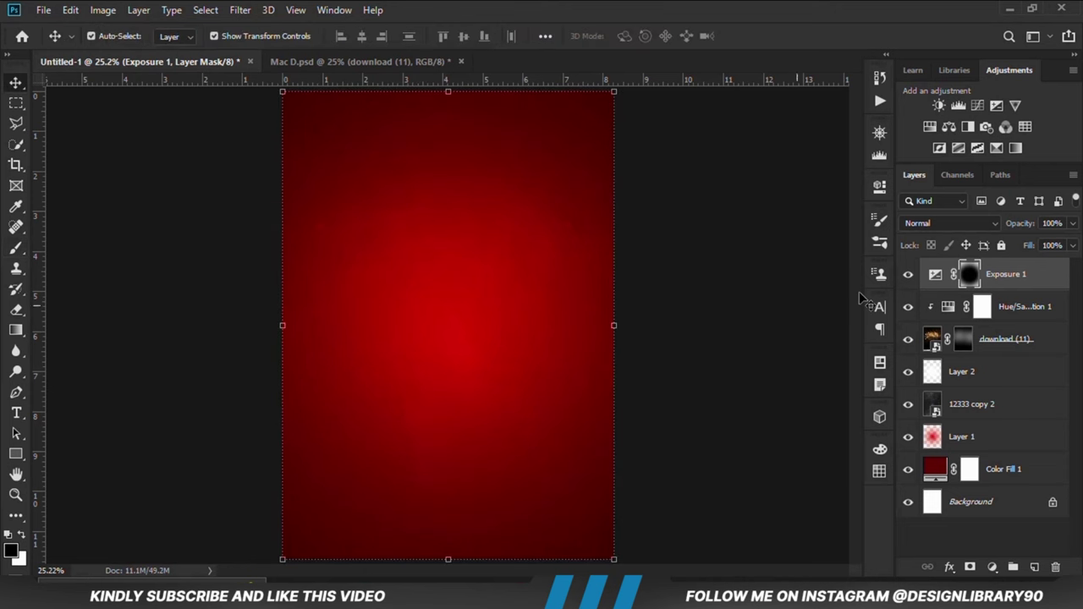
- Set the Exposure 1 layer's blend mode to Multiply and lower its opacity to about 71%
click(948, 223)
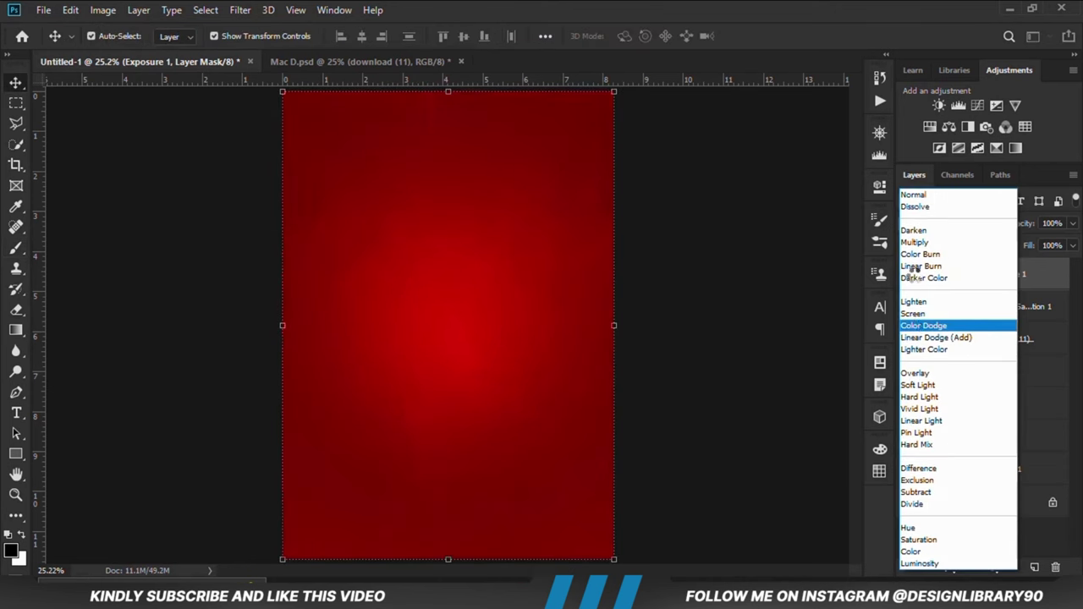
click(919, 243)
click(1072, 223)
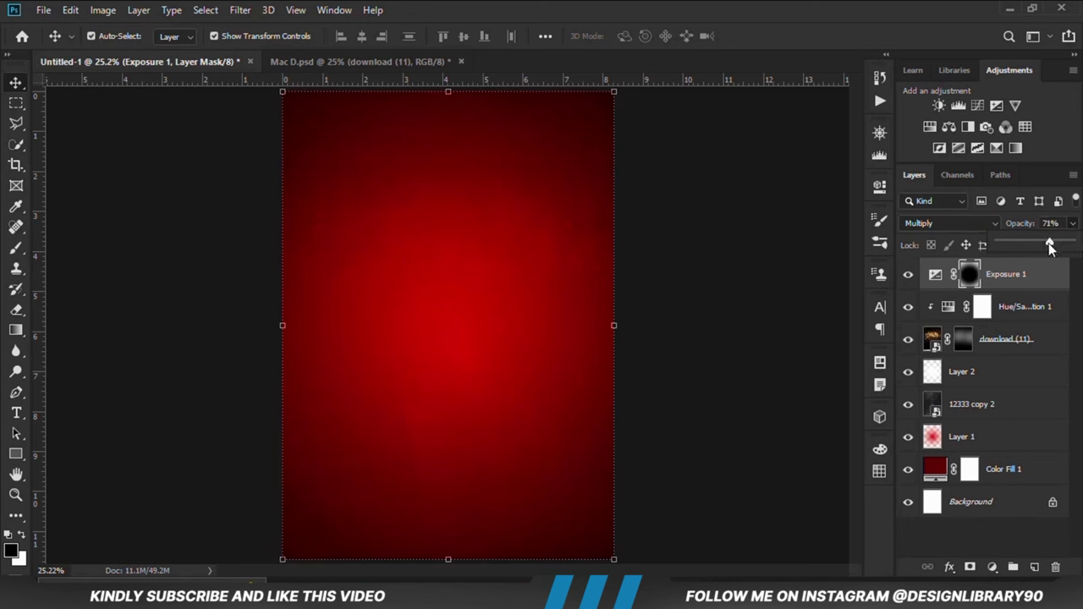
click(743, 348)
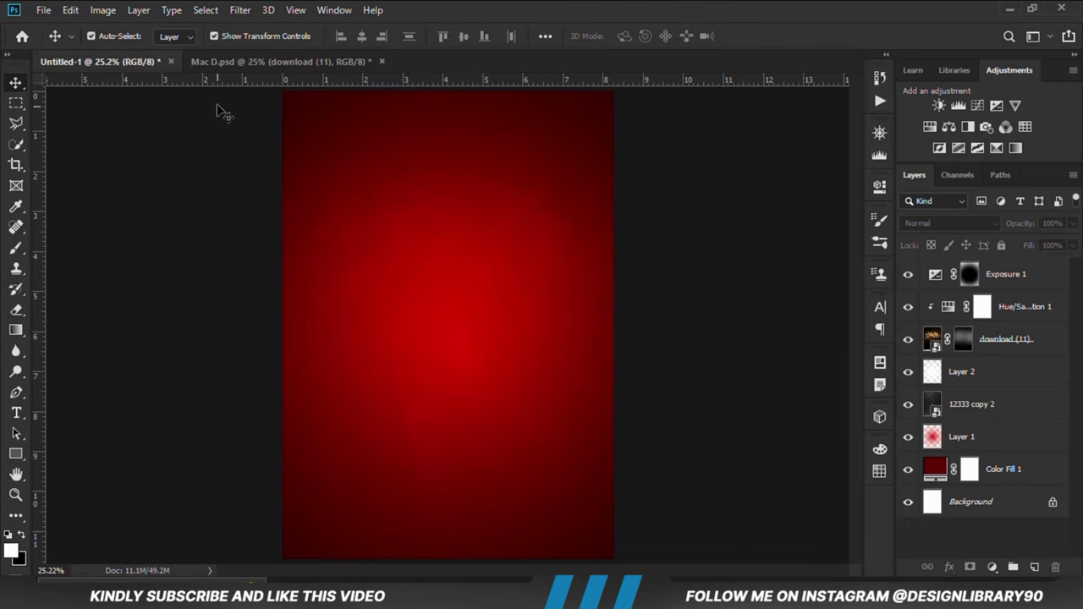
- Show the Shape layer in Mac D.psd, bring it into Untitled-1 and align it to the poster's lower right corner
key(ctrl+Tab)
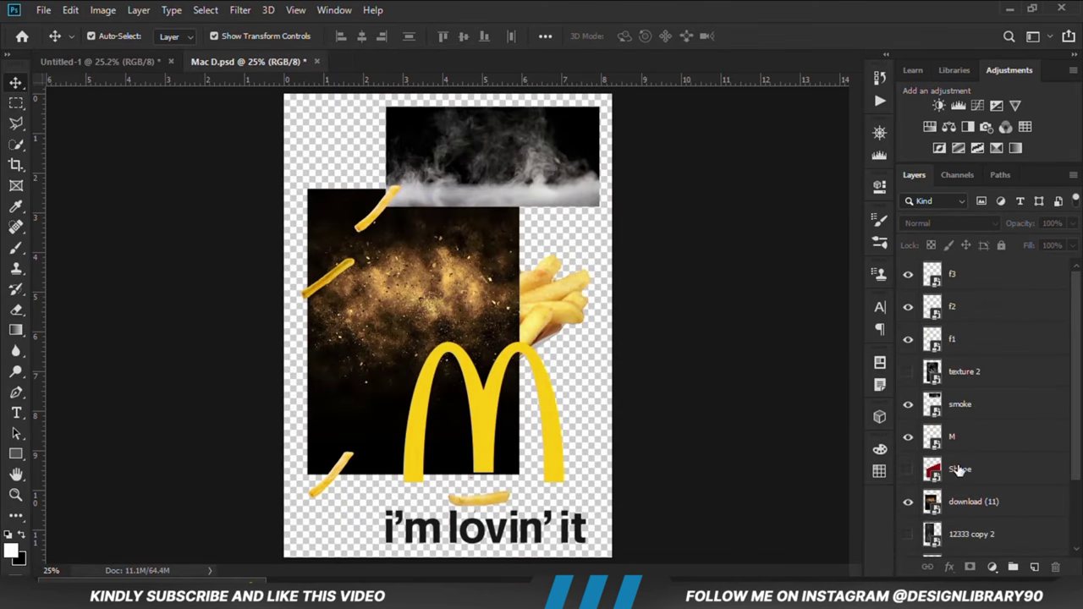
click(907, 469)
drag(470, 311, 469, 298)
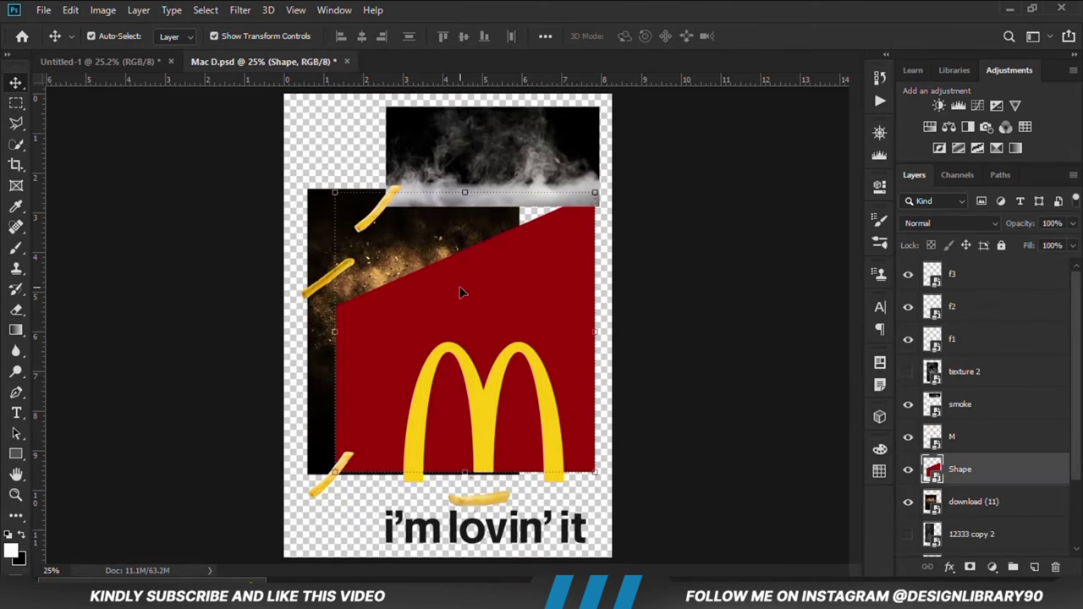
click(100, 61)
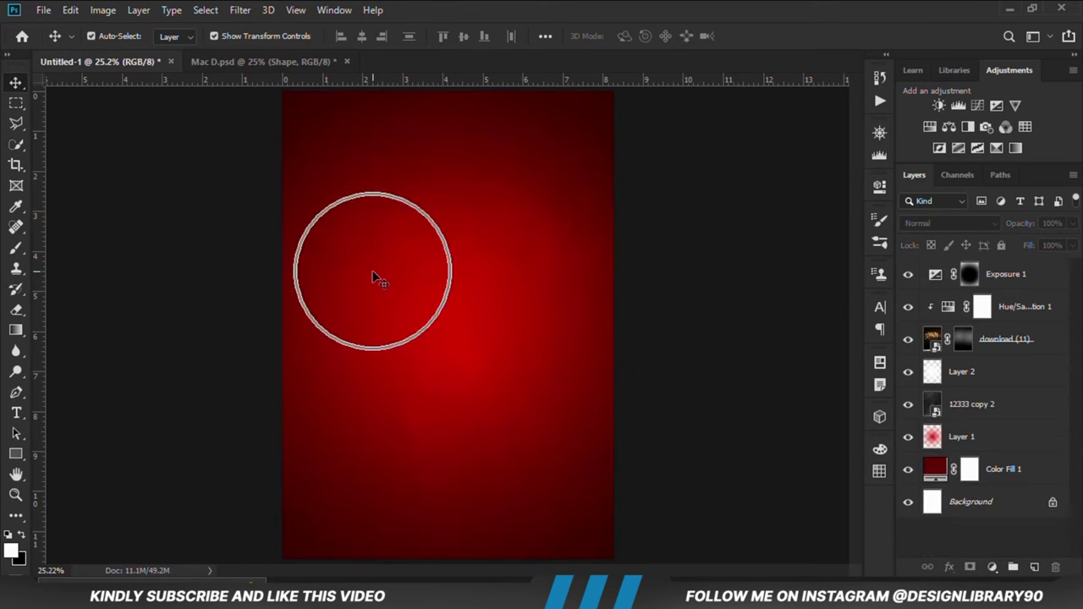
drag(379, 279, 462, 423)
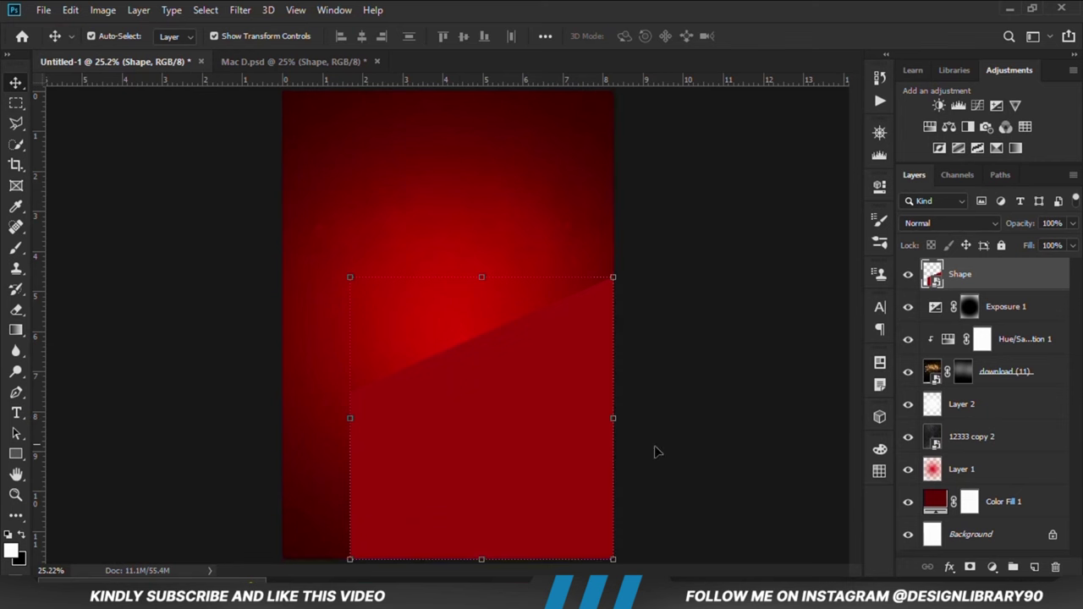
click(762, 456)
click(525, 449)
click(669, 461)
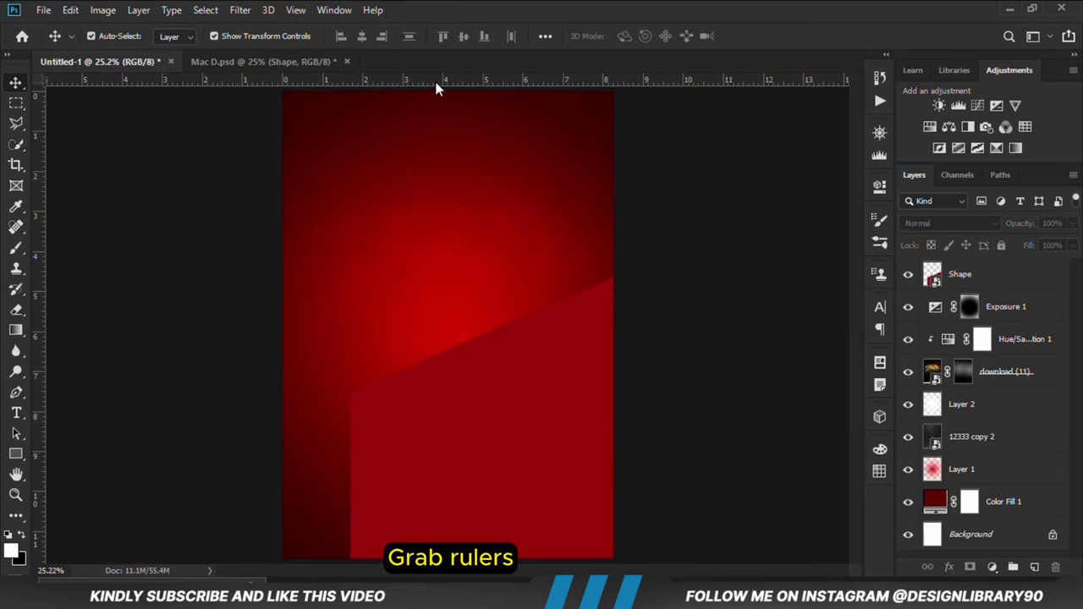
- Place a horizontal guide across the red shape at about 8.7 inches on the vertical ruler
drag(436, 85, 475, 441)
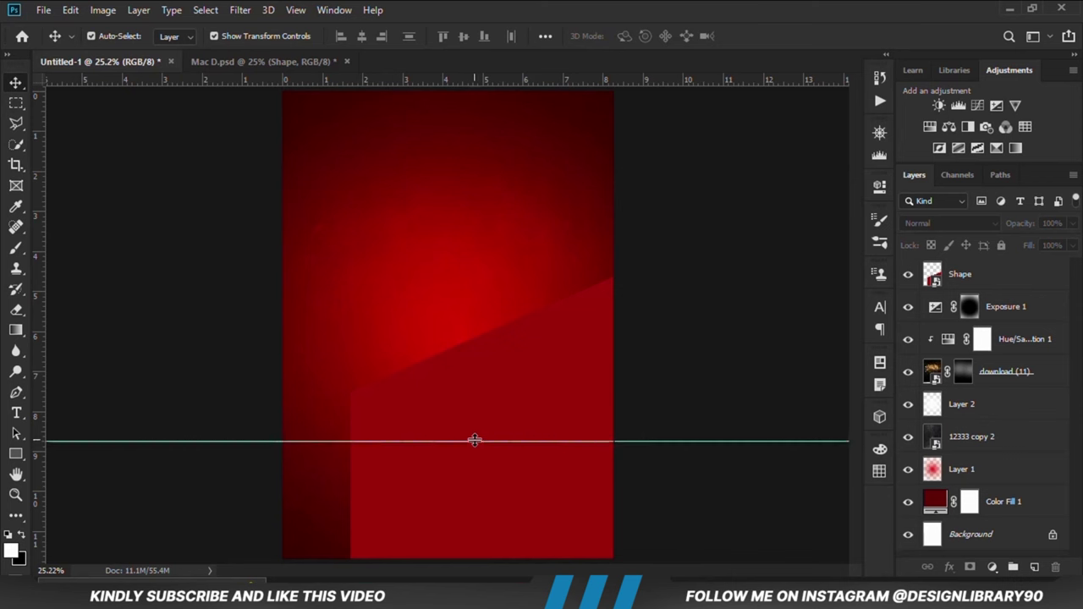
click(503, 395)
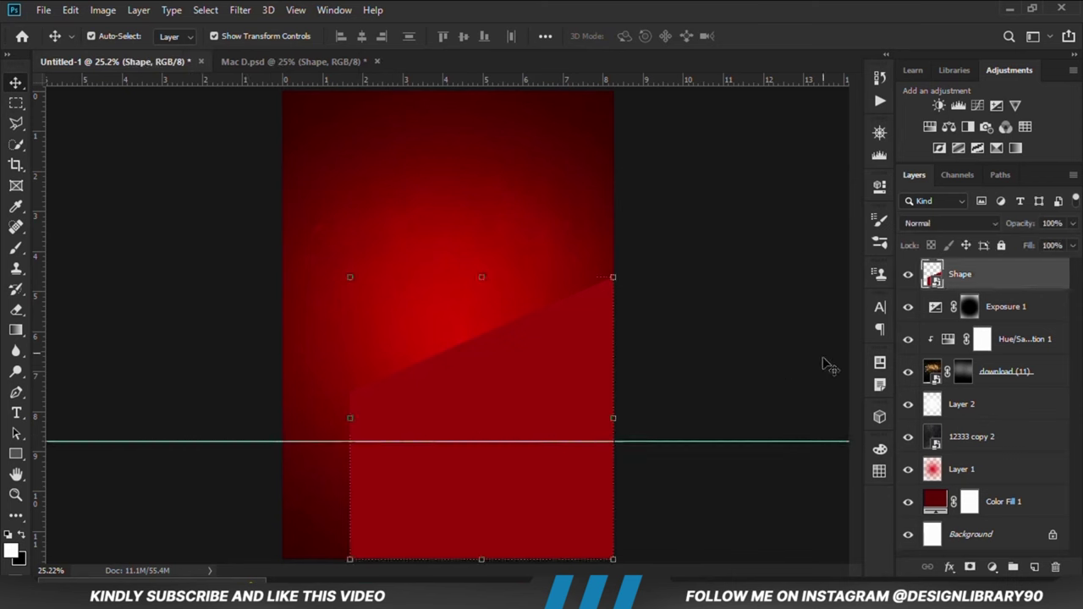
click(779, 366)
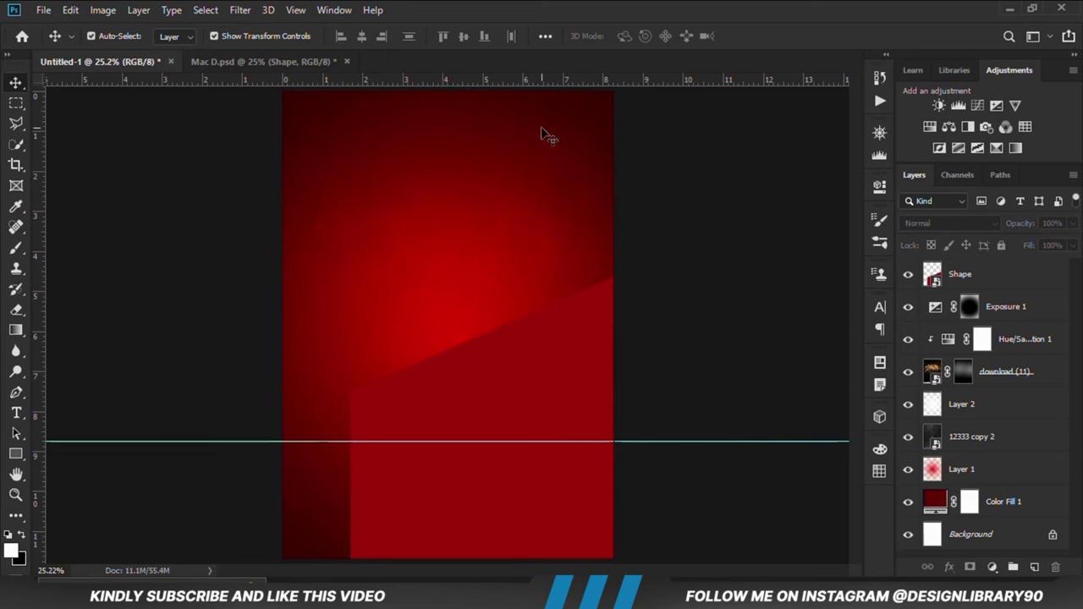
- Add an Exposure adjustment clipped to the Shape layer and set its exposure to -3.83
click(552, 385)
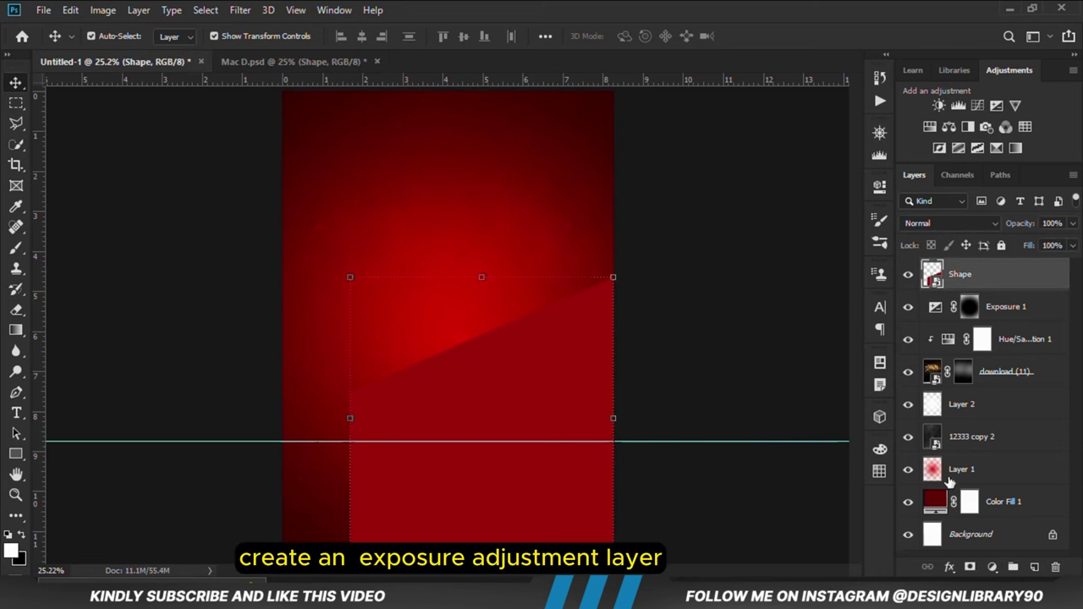
click(993, 569)
click(994, 385)
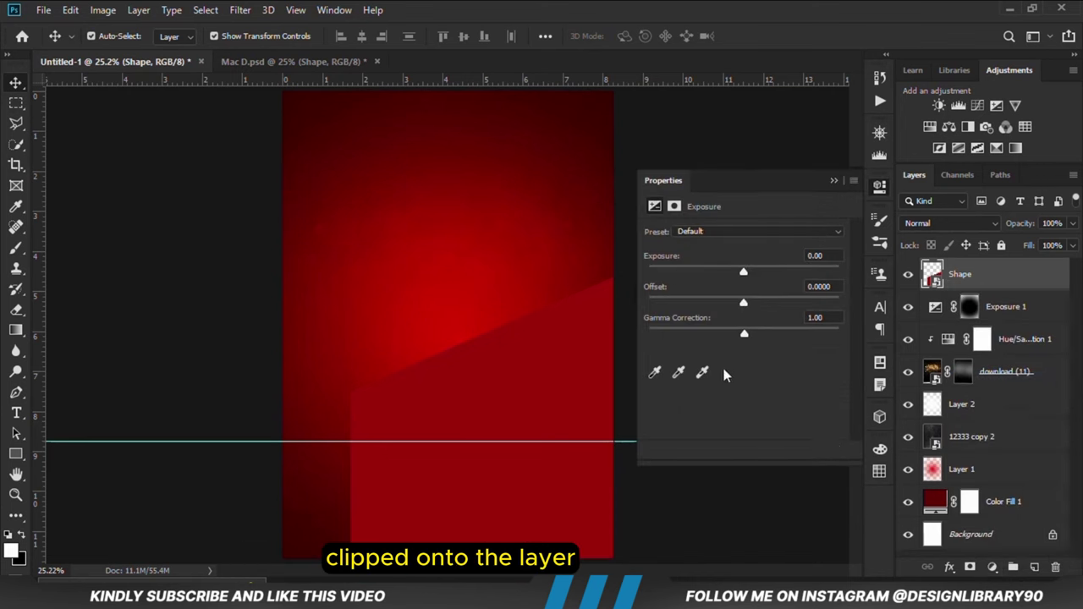
click(743, 449)
drag(733, 279, 688, 274)
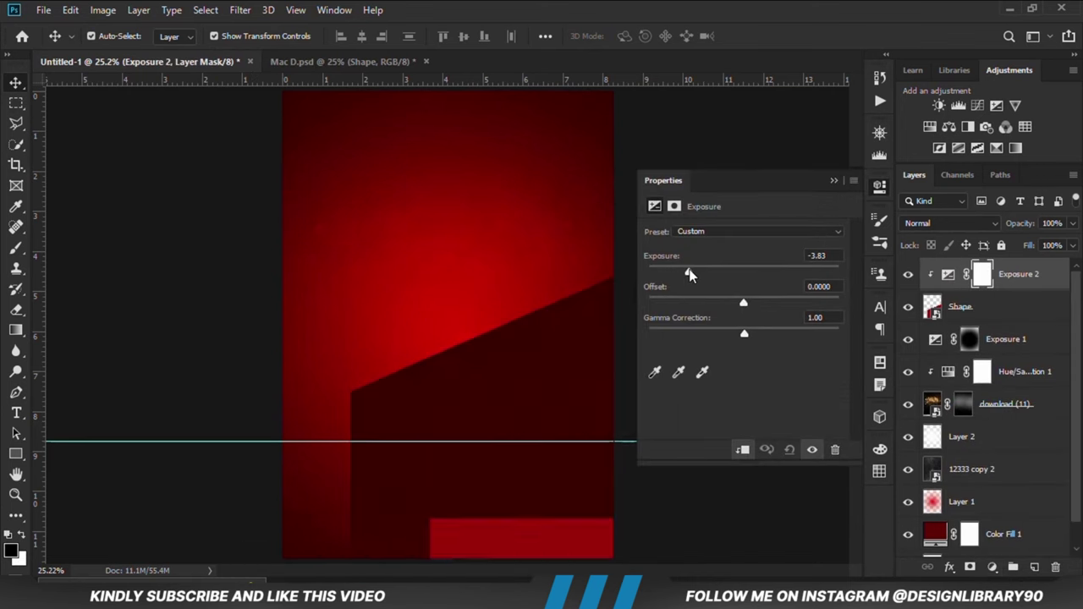
click(833, 180)
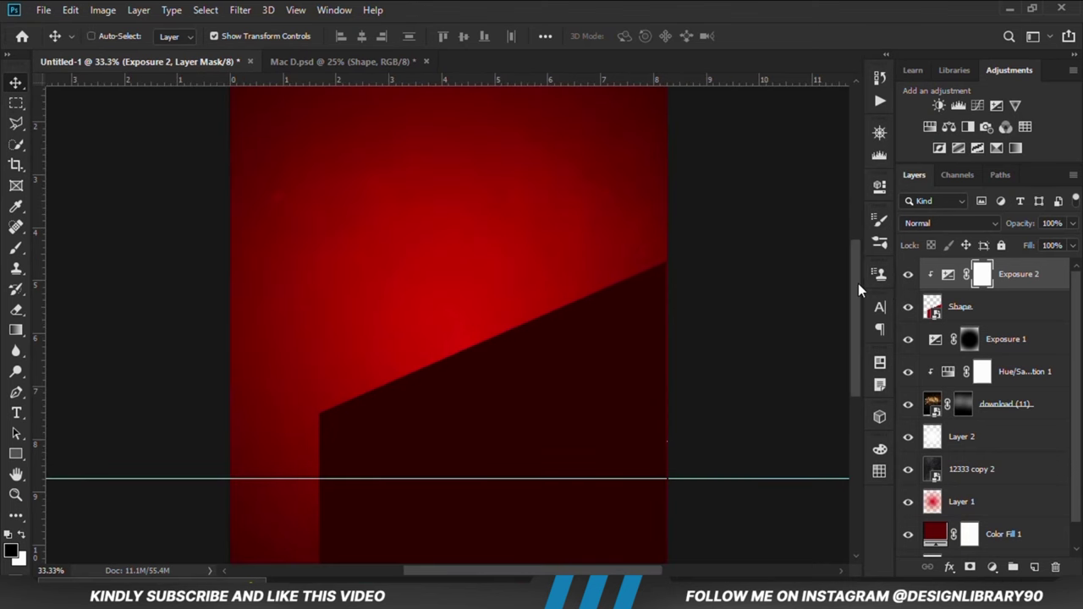
- Check the Exposure 2 adjustment's settings and invert its layer mask to black
key(ctrl+minus)
key(ctrl+plus)
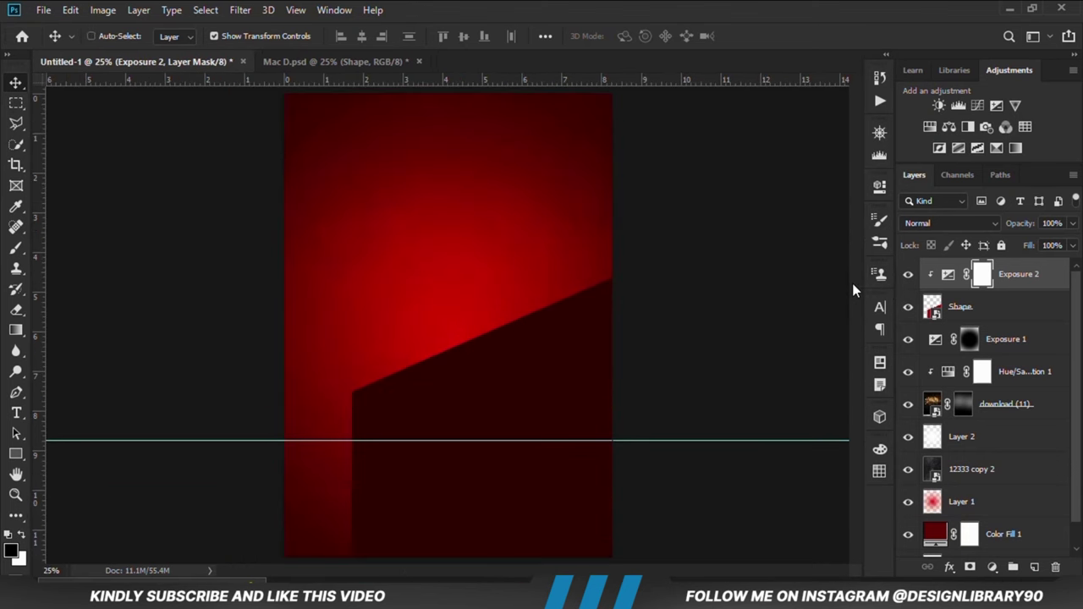
click(959, 308)
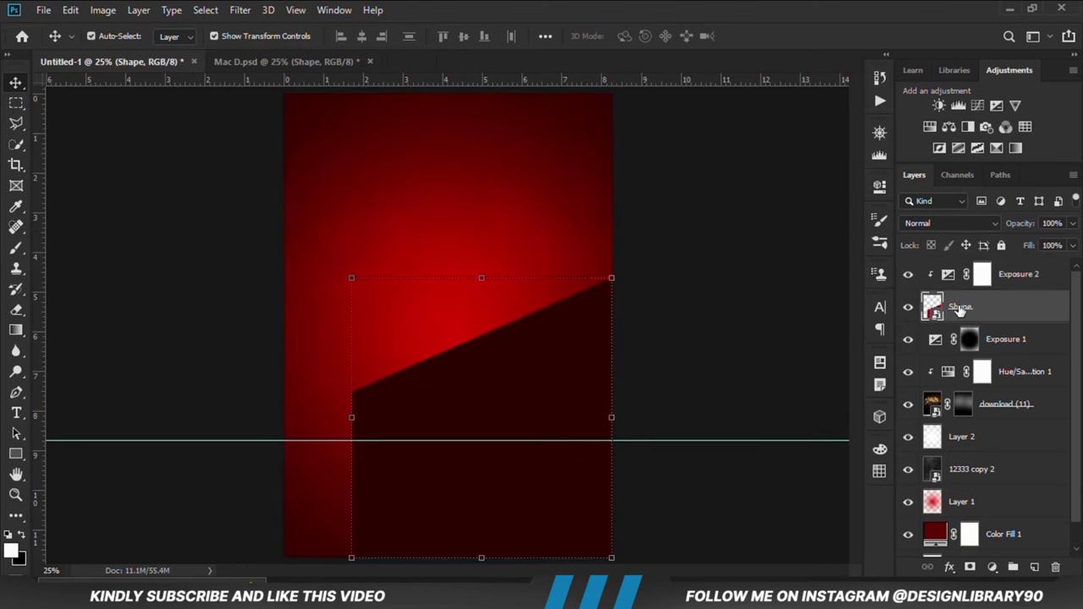
click(729, 345)
click(1020, 282)
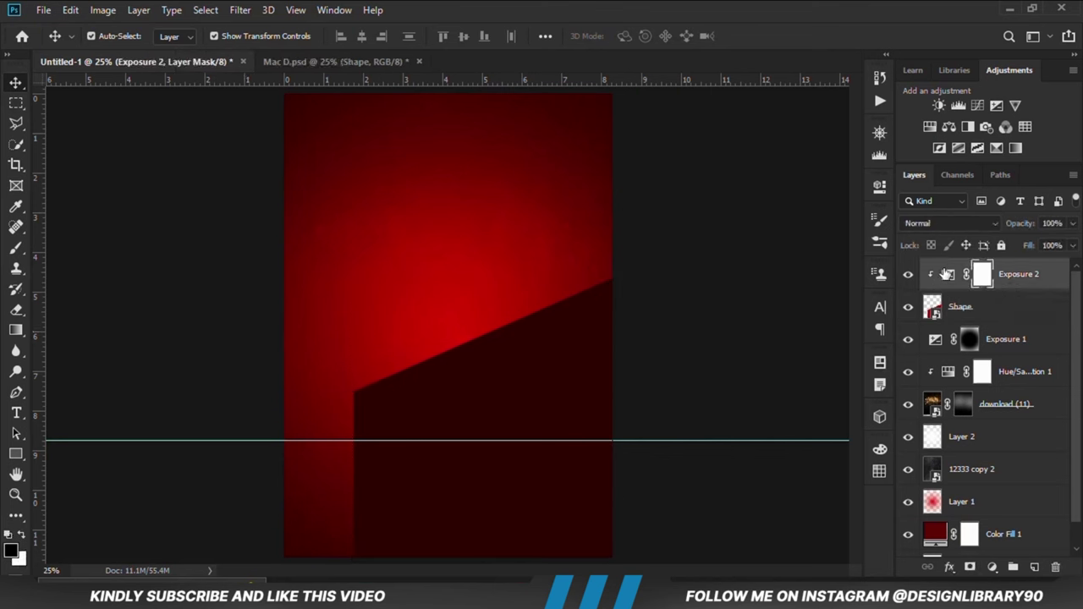
double_click(950, 276)
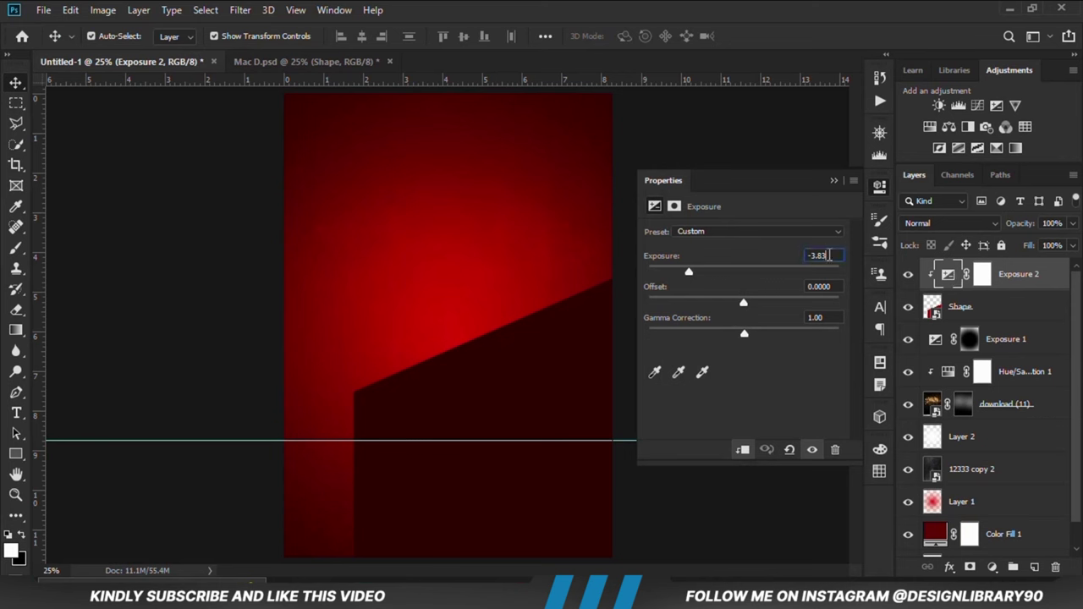
click(834, 181)
click(982, 274)
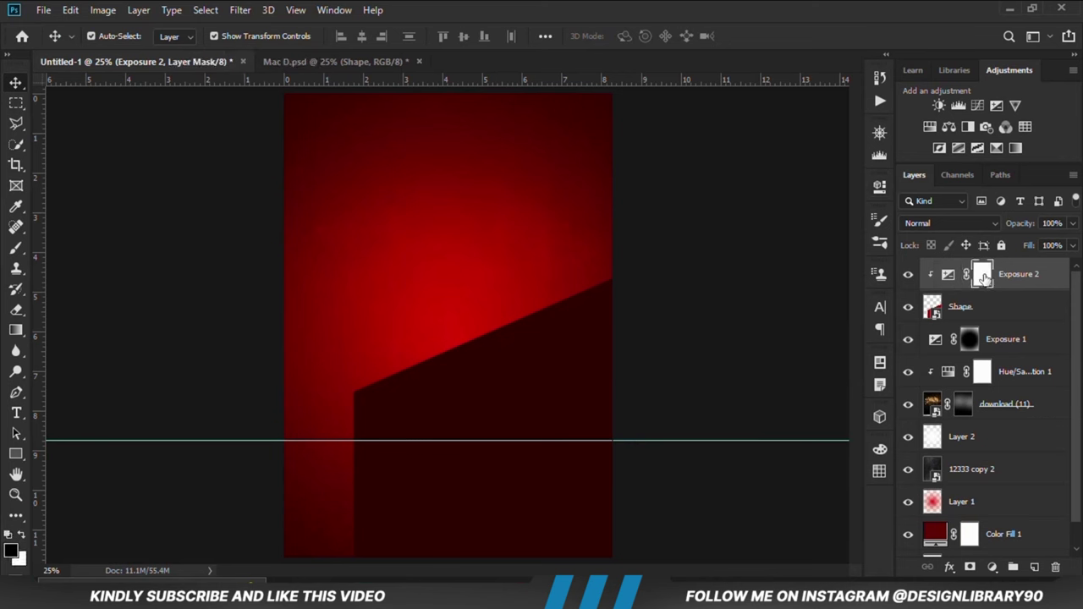
key(ctrl+i)
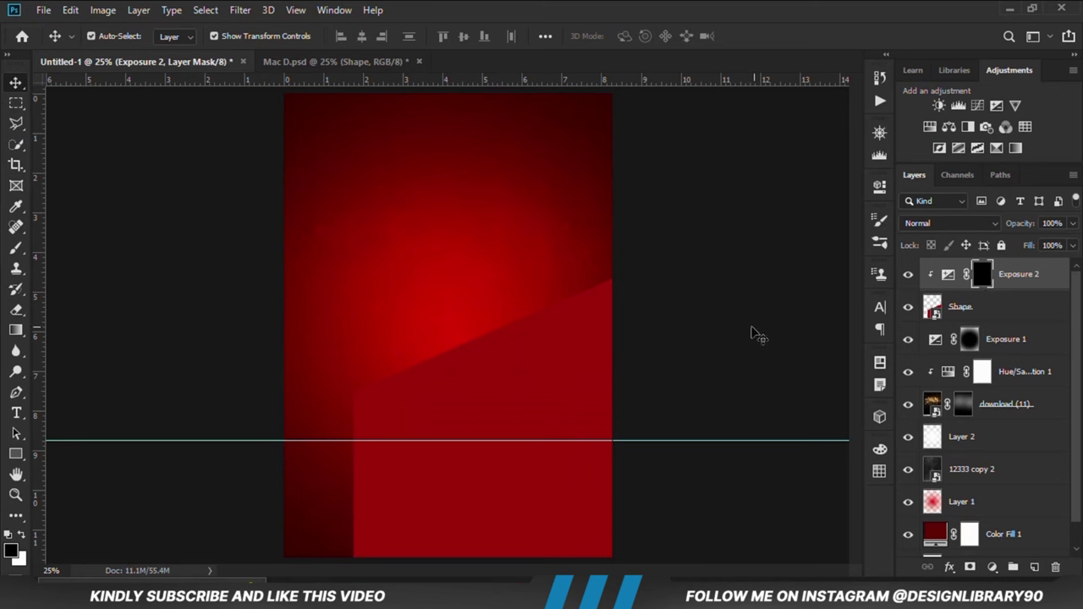
- Select the red shape's lower front face with the Polygonal Lasso, running from its upper left corner to the guide at the poster's right edge
right_click(15, 124)
click(64, 139)
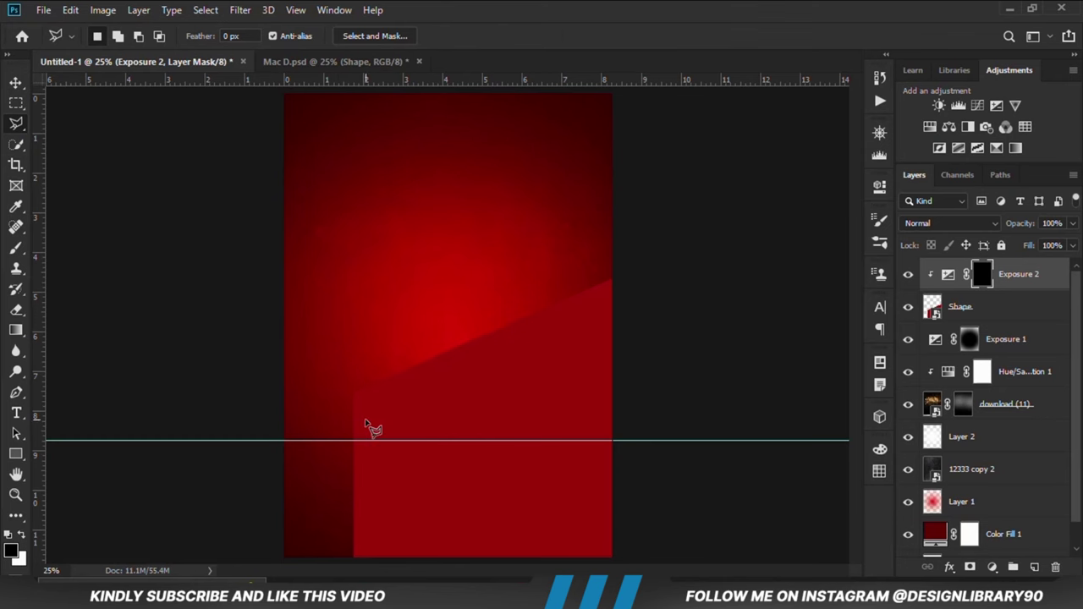
key(ctrl+plus)
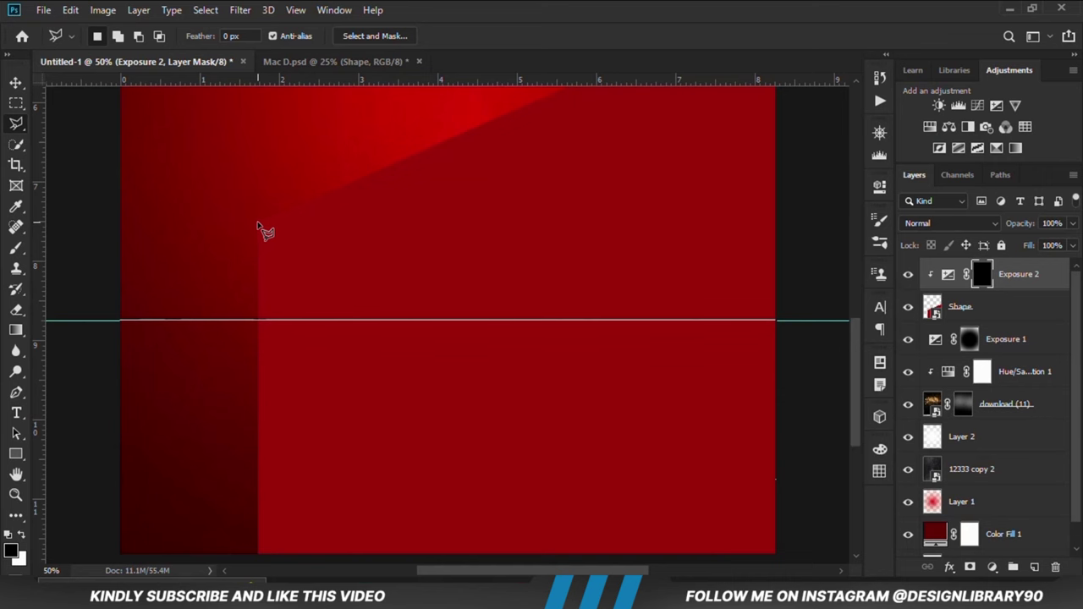
key(ctrl+plus)
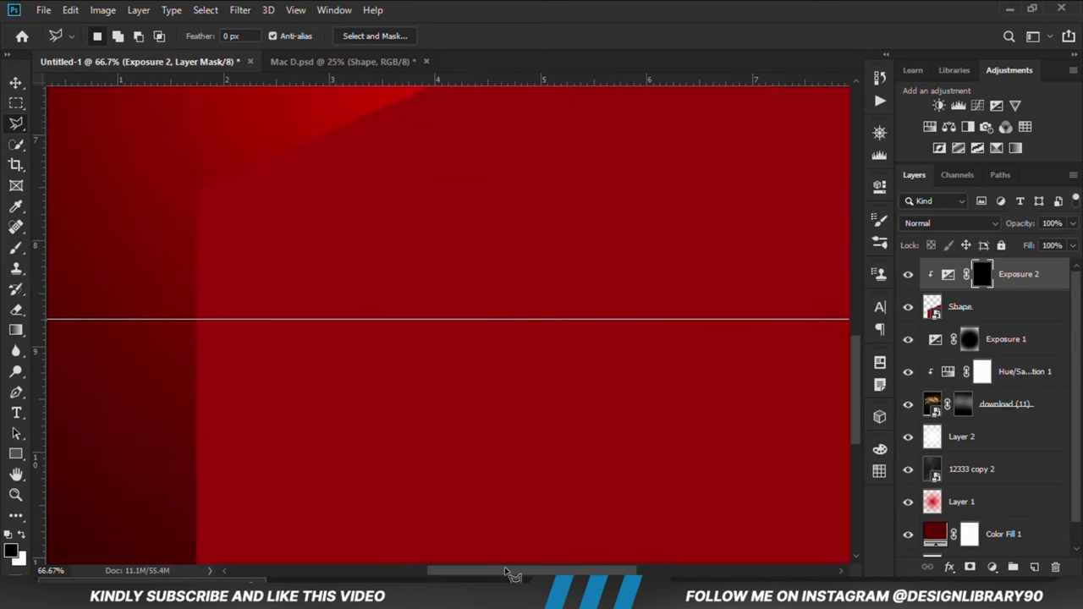
drag(508, 573, 521, 577)
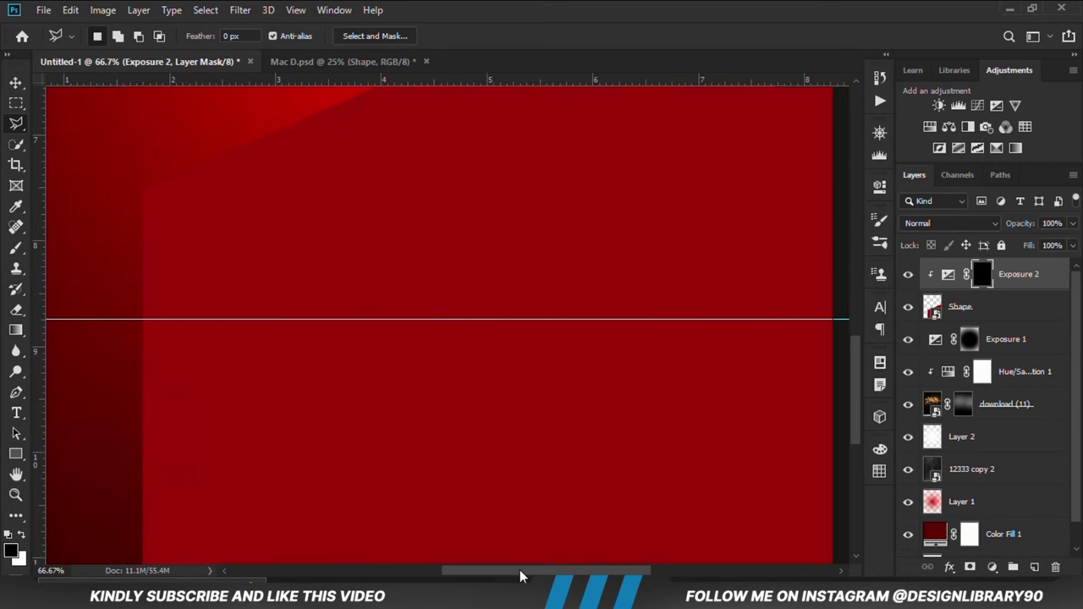
click(142, 192)
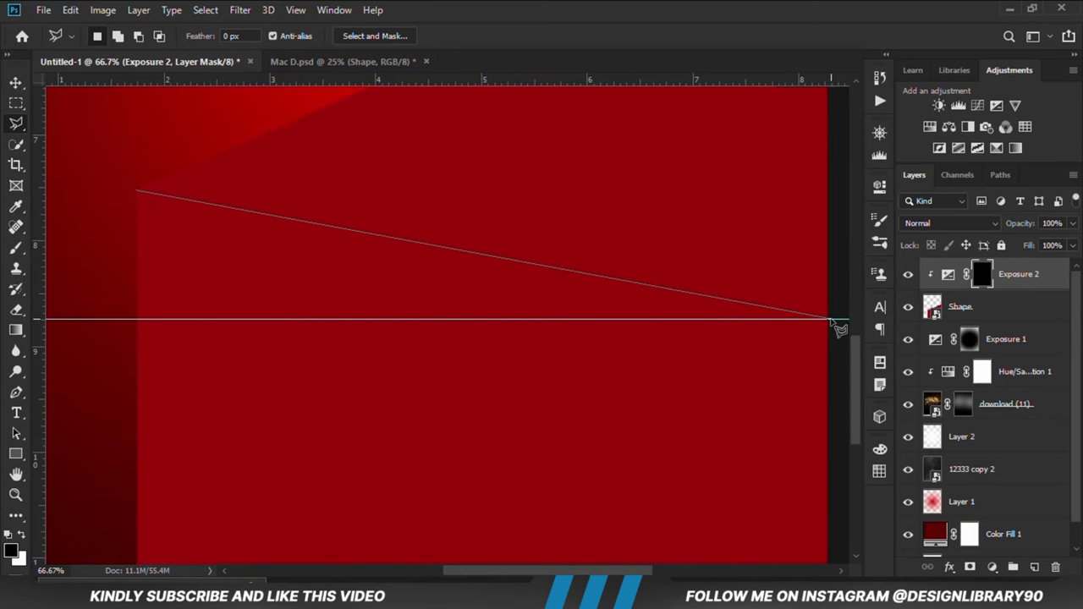
click(829, 320)
scroll(840, 421, down, 2)
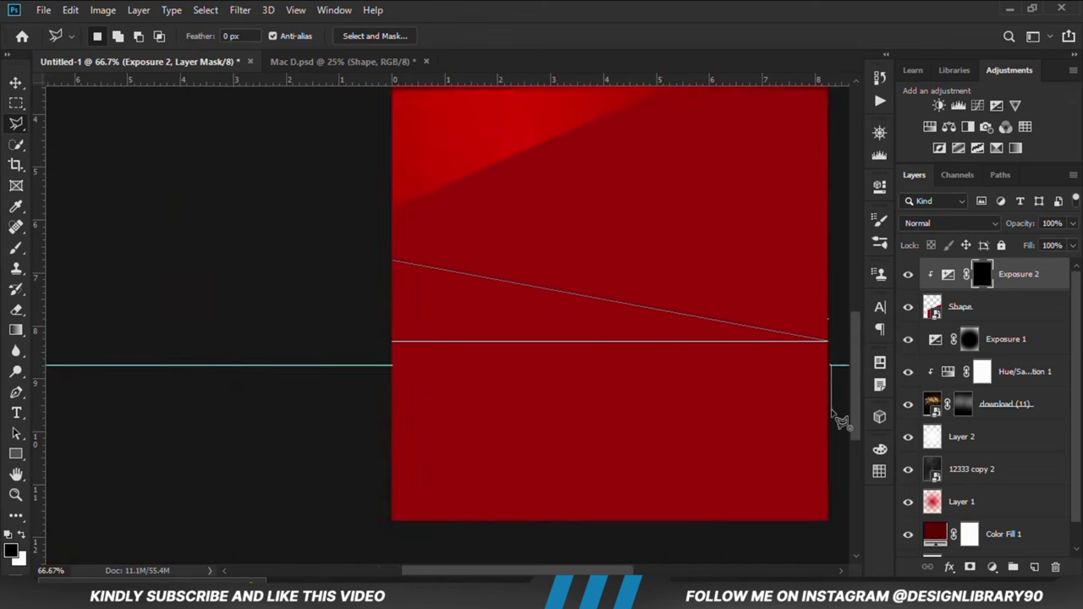
click(838, 512)
click(829, 529)
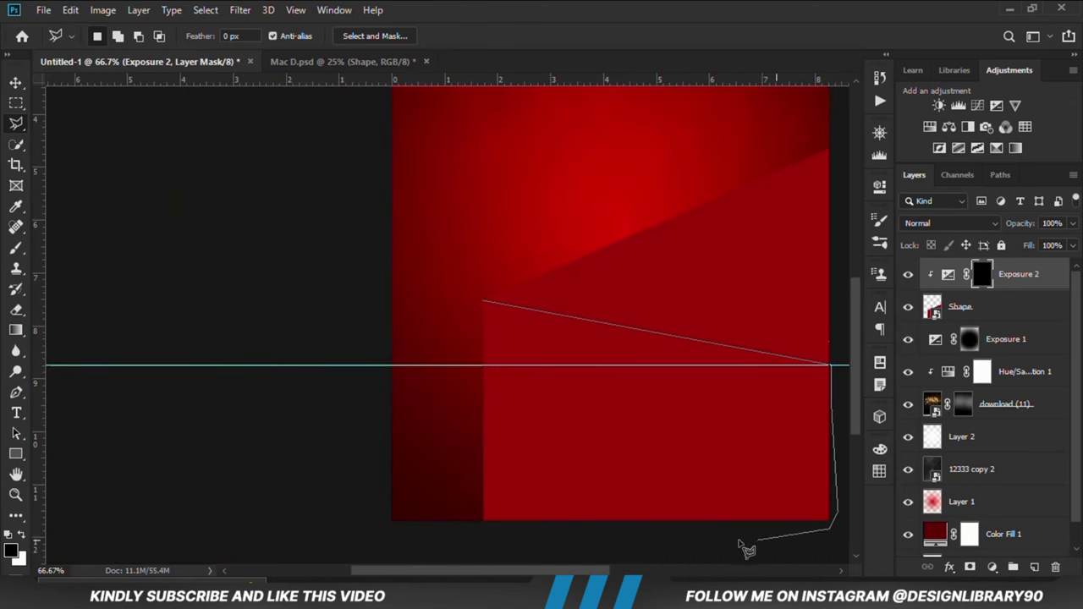
click(742, 539)
click(473, 537)
click(431, 428)
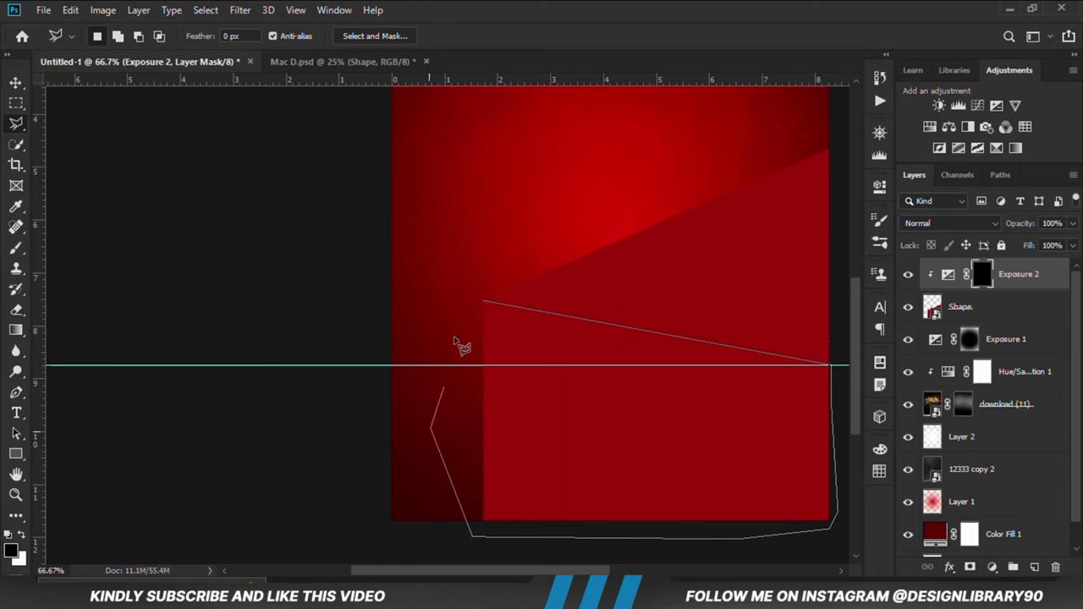
click(481, 303)
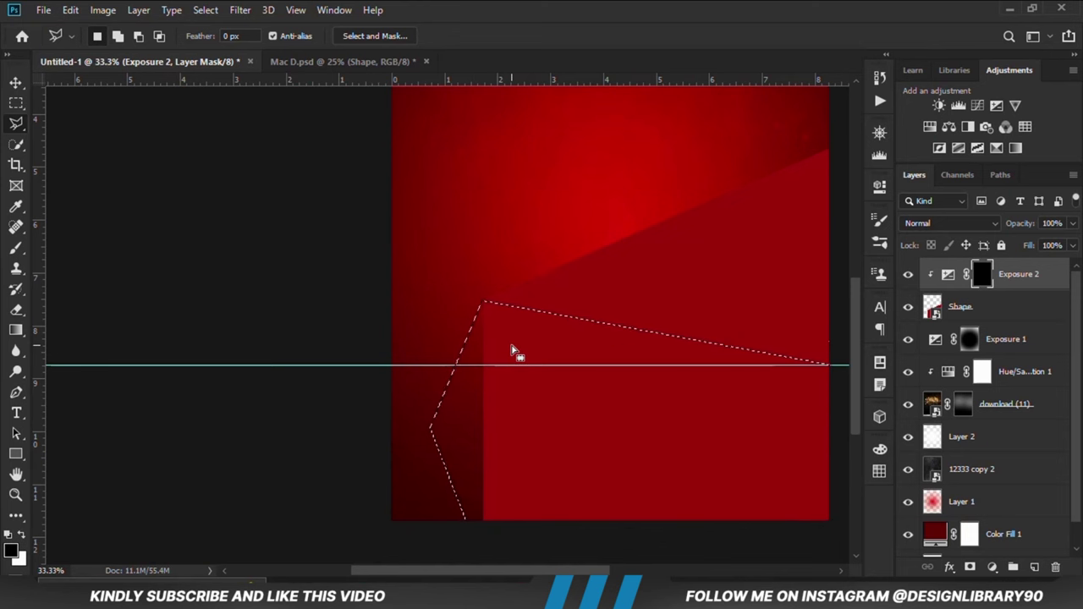
- Paint a shadow along the selection's slanted upper edge on the Exposure 2 mask with a white 500 px brush at 21% opacity
right_click(15, 247)
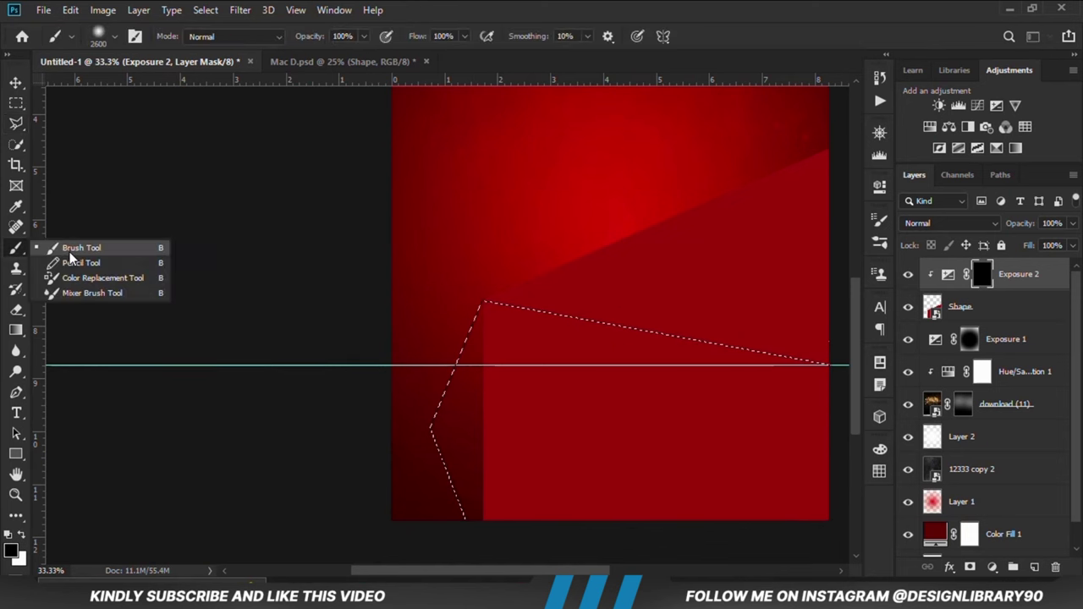
click(76, 247)
key(bracketleft)
key(bracketleft)
key(bracketleft)
key(bracketleft)
key(bracketleft)
key(bracketleft)
key(bracketleft)
key(bracketleft)
key(bracketleft)
key(bracketleft)
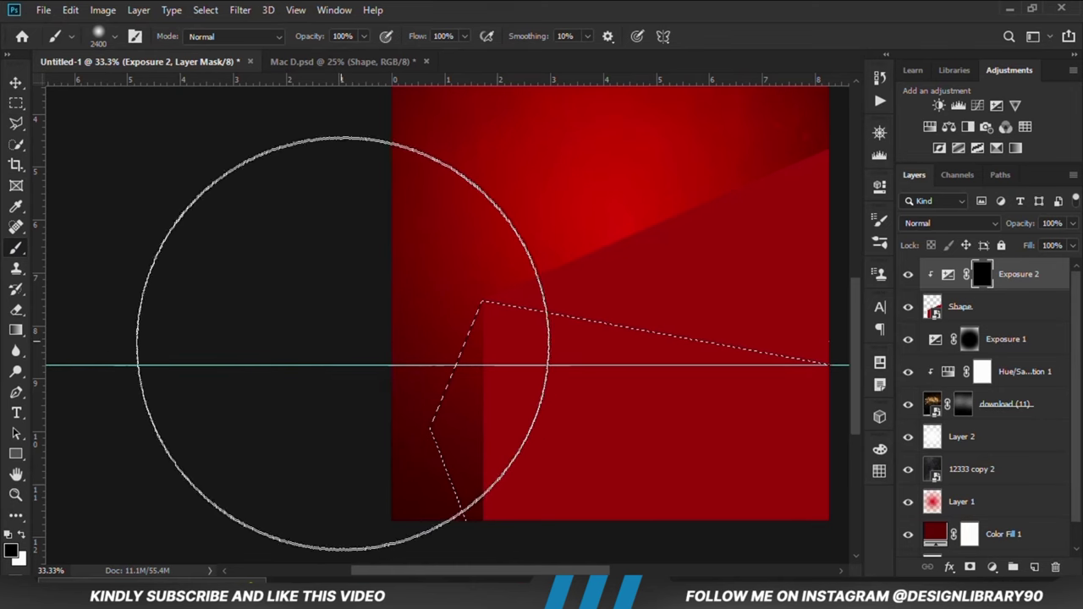
click(363, 36)
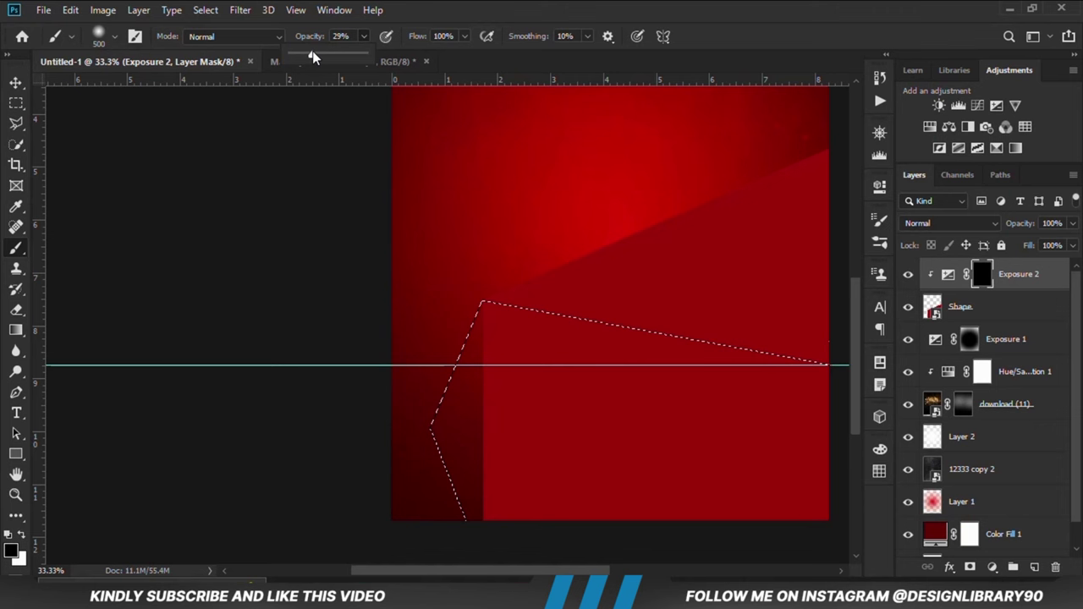
click(21, 536)
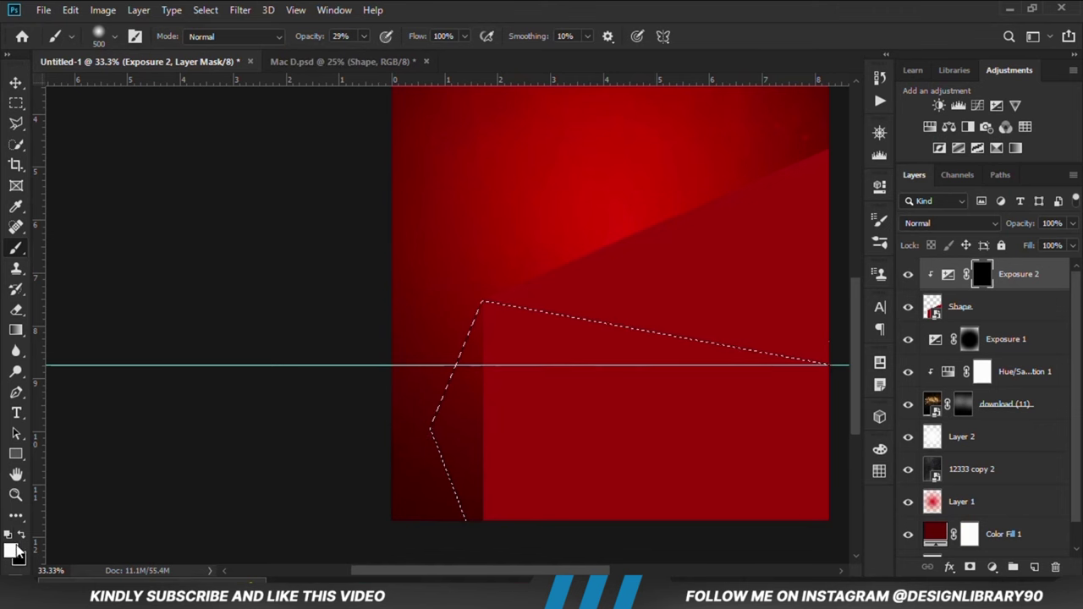
drag(363, 36, 364, 52)
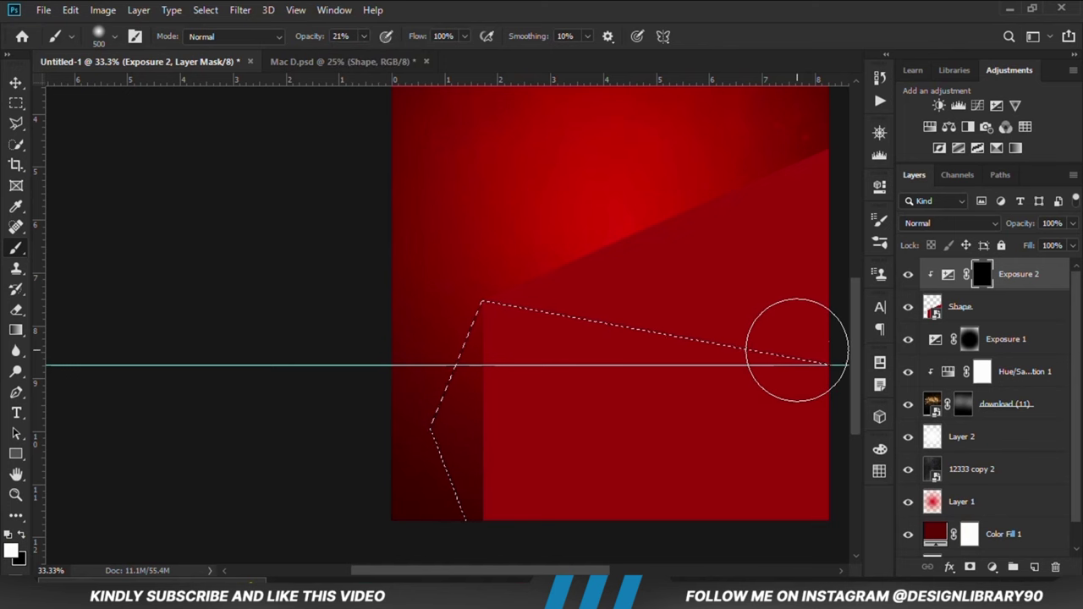
mouse_move(797, 348)
mouse_down()
mouse_move(387, 292)
mouse_move(818, 316)
mouse_move(790, 335)
mouse_move(809, 355)
mouse_move(418, 300)
mouse_move(464, 305)
mouse_move(411, 288)
mouse_move(466, 276)
mouse_move(498, 300)
mouse_move(868, 366)
mouse_move(813, 382)
mouse_move(786, 360)
mouse_move(753, 363)
mouse_up()
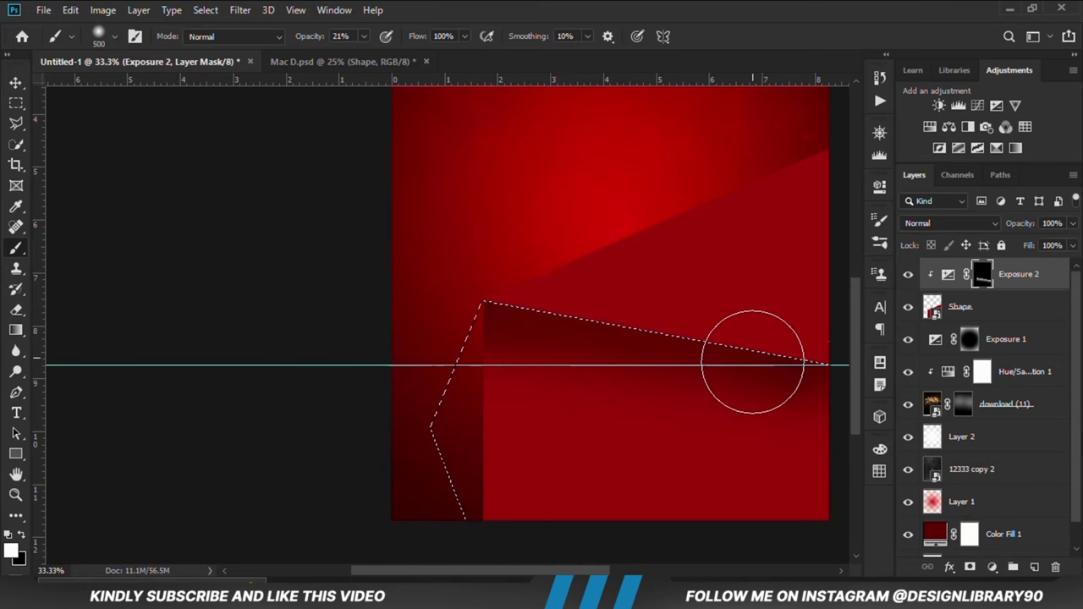
drag(541, 572, 606, 574)
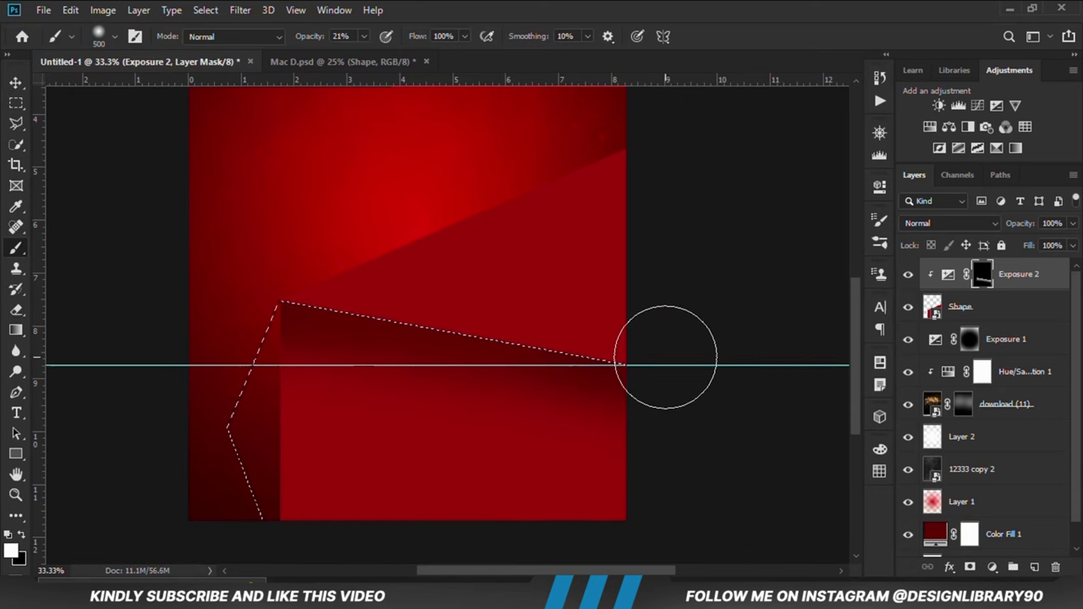
- Soften the lower edge of the shadow on the Exposure 2 mask with a black 700 px brush at 10% opacity
click(24, 536)
click(365, 36)
drag(364, 56, 356, 56)
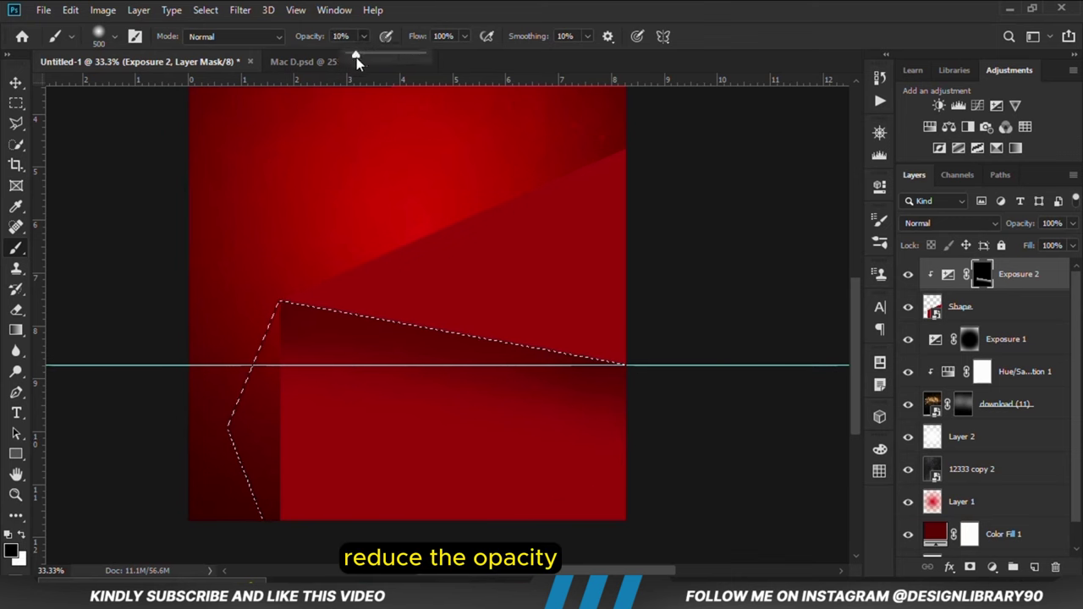
click(483, 53)
key(bracketright)
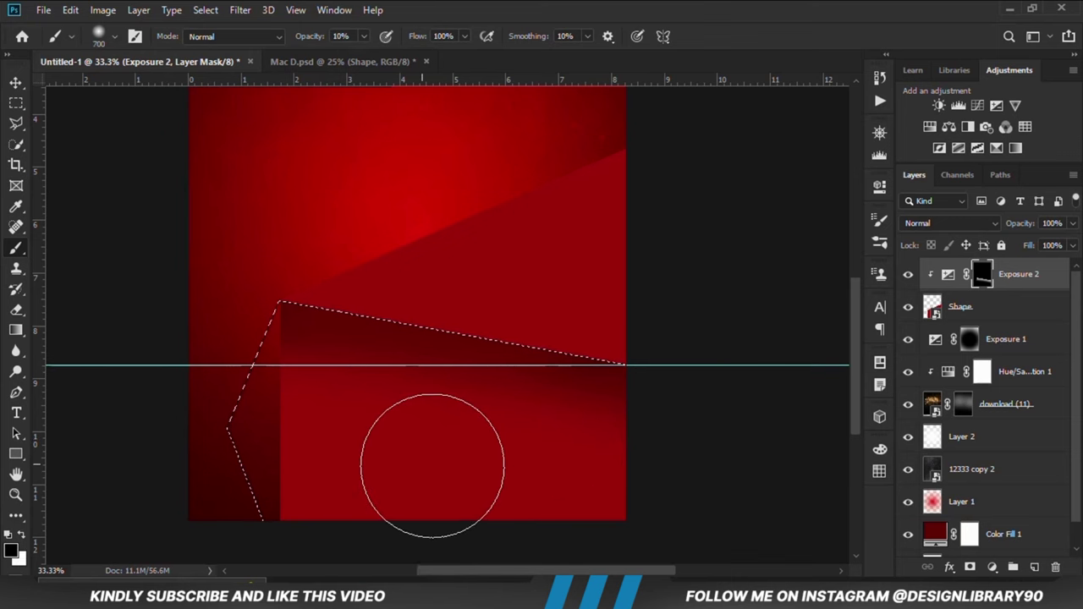
key(bracketright)
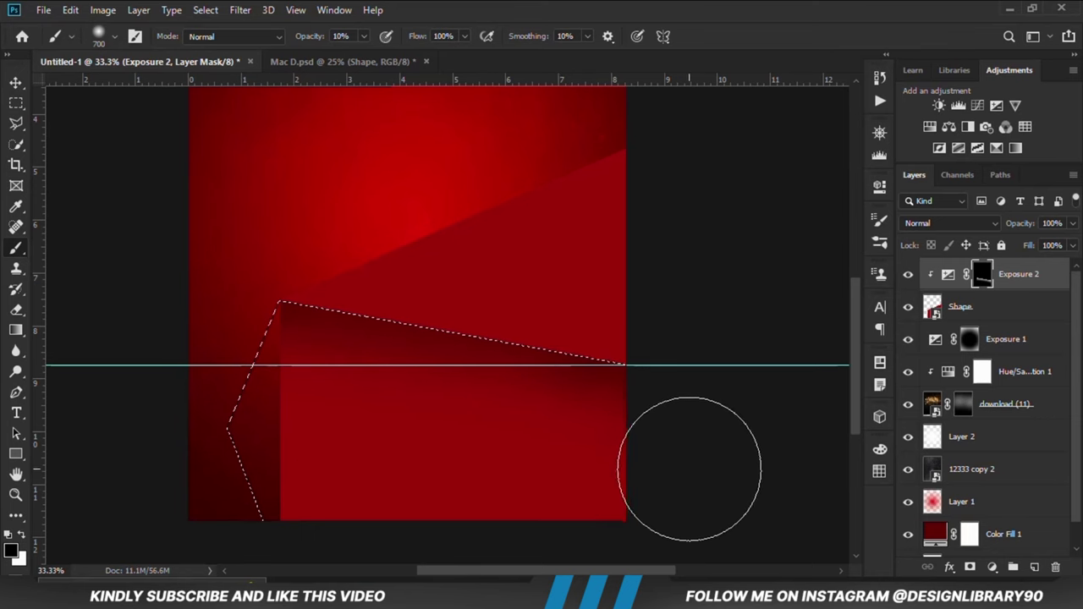
key(ctrl+minus)
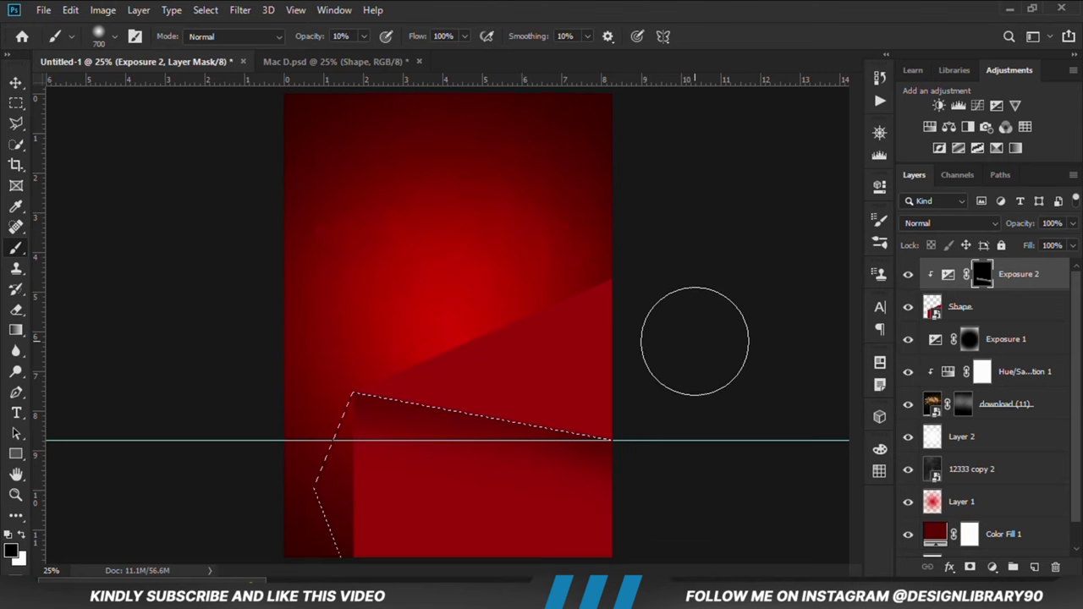
- Add another Exposure adjustment masked to the selected face, clip it to the Shape layer, set exposure to -1.83 and compare it on and off
click(14, 83)
click(164, 179)
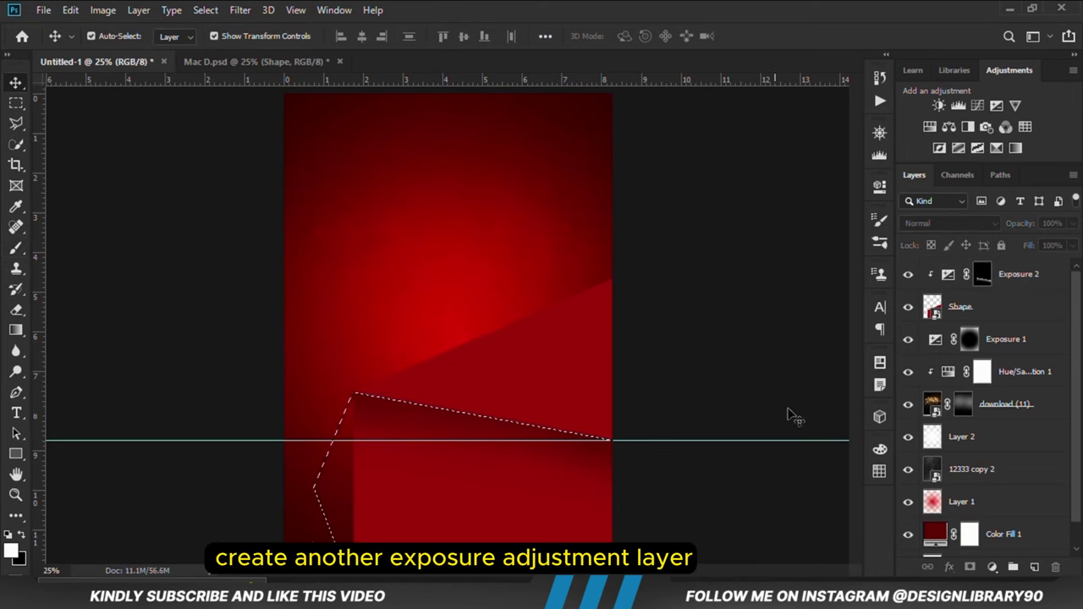
click(993, 567)
click(987, 377)
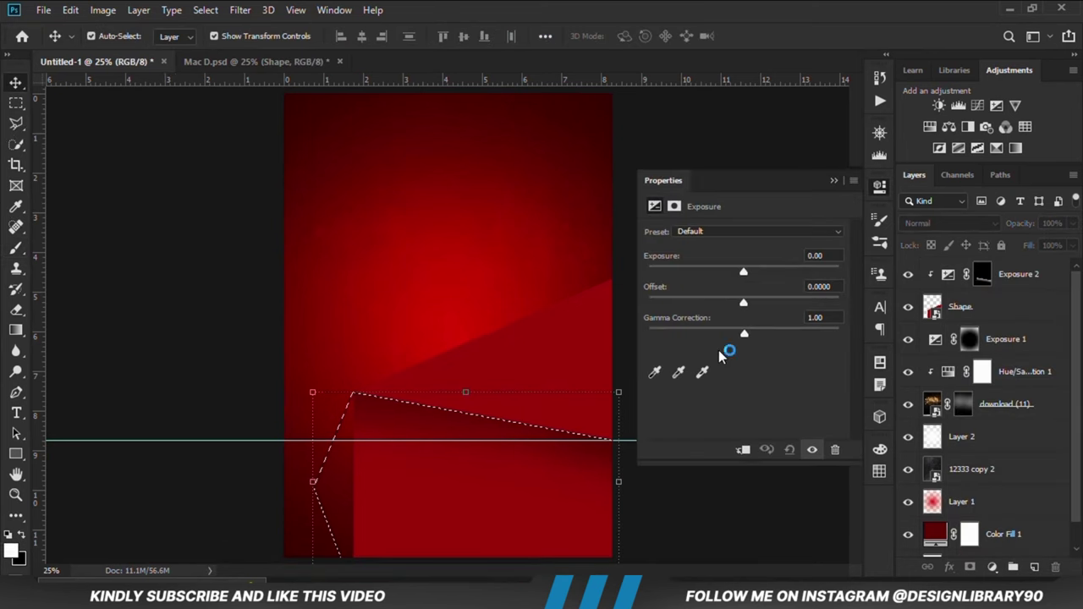
click(743, 451)
drag(747, 275, 725, 280)
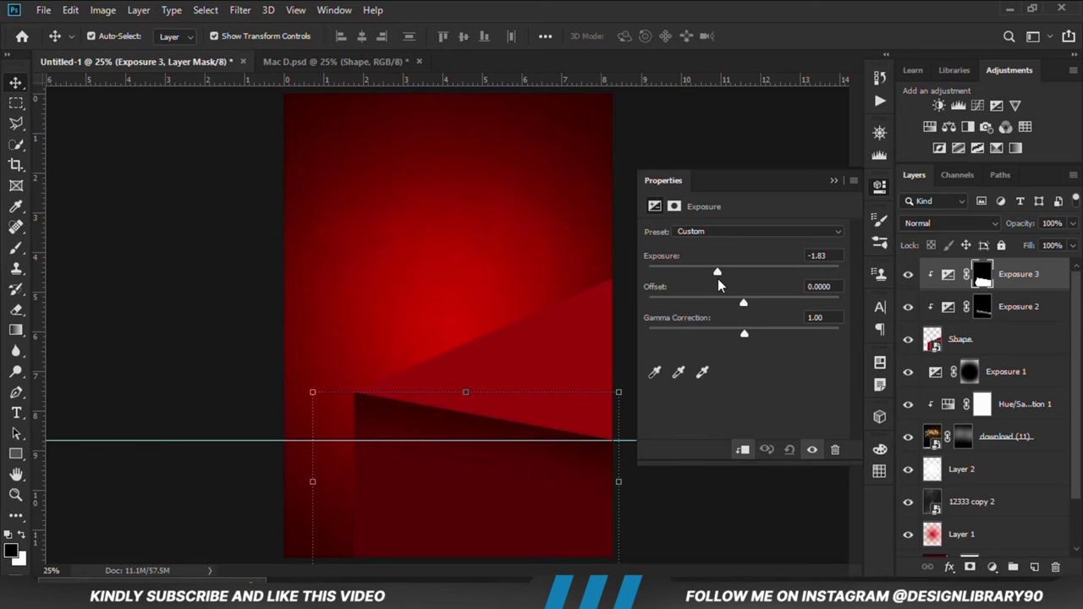
click(835, 181)
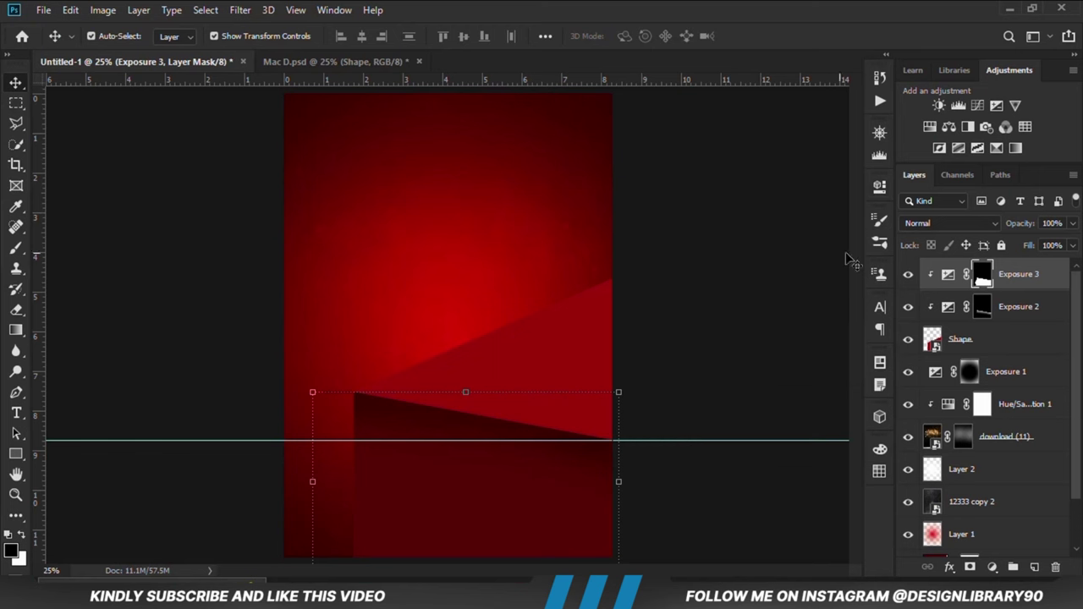
click(908, 275)
click(908, 275)
- Lighten the bottom of the box's front face on the Exposure 3 mask with a black 1100 px brush at 13% opacity
click(15, 247)
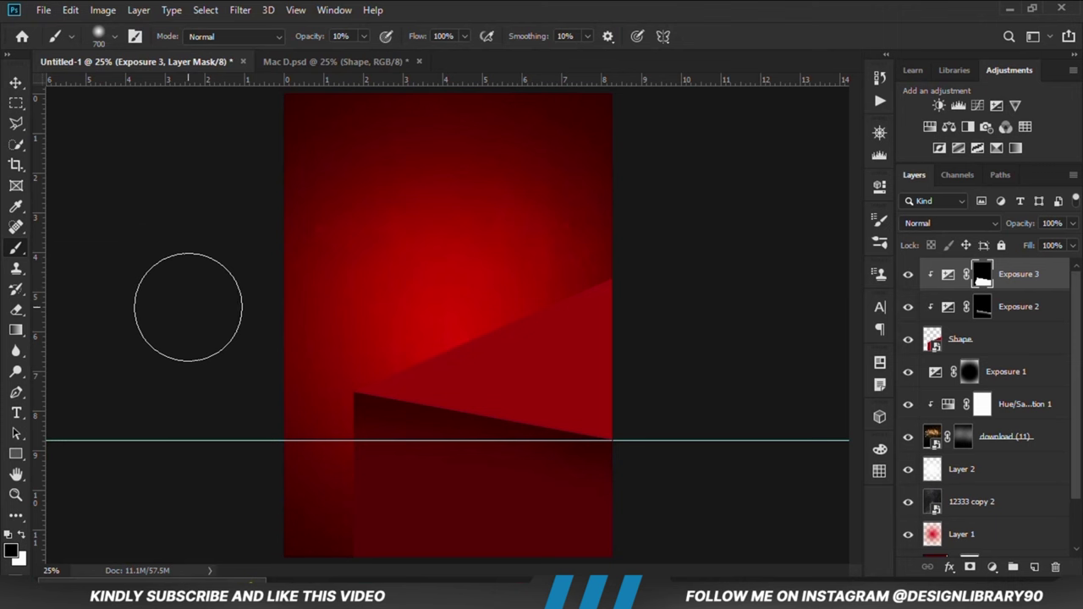
click(363, 35)
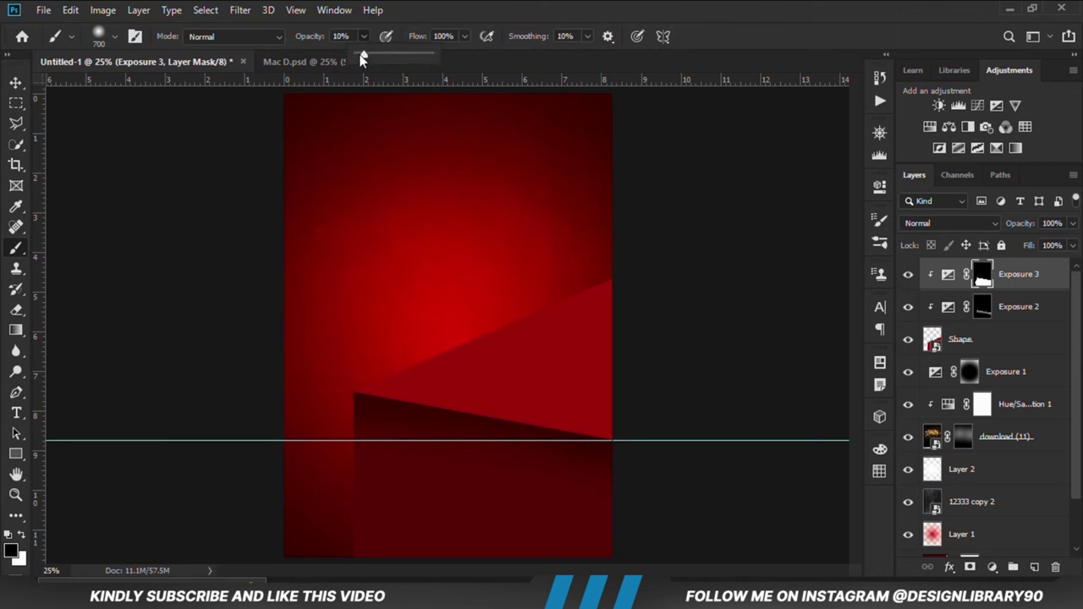
click(413, 7)
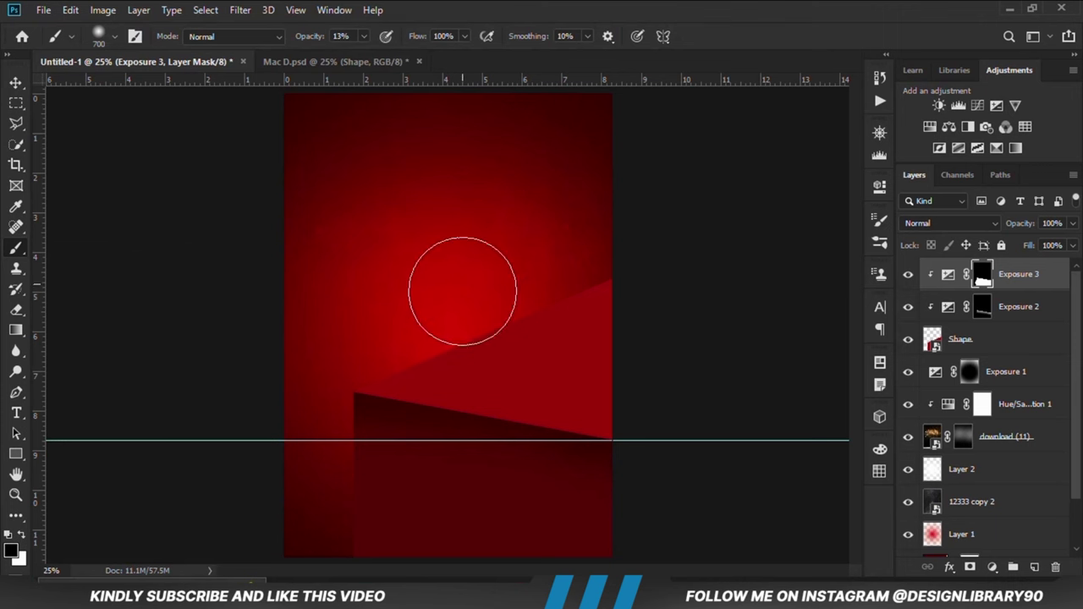
key(ctrl+minus)
key(ctrl+minus)
key(bracketright)
key(bracketright)
key(bracketright)
key(bracketright)
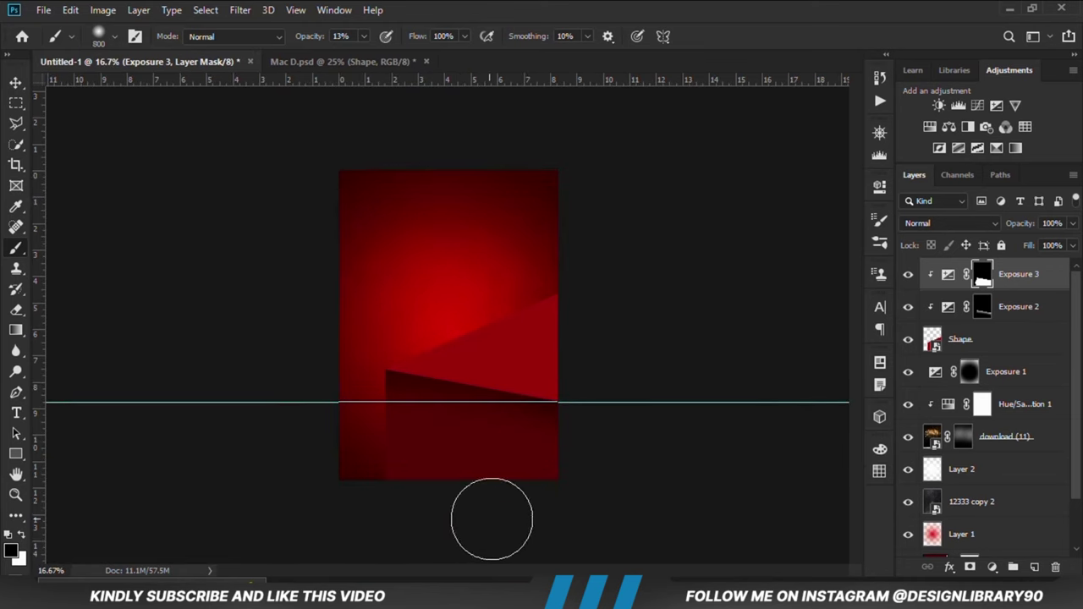
mouse_move(525, 492)
mouse_down()
mouse_move(297, 478)
mouse_move(462, 470)
mouse_move(333, 449)
mouse_move(368, 456)
mouse_move(485, 439)
mouse_move(430, 455)
mouse_move(382, 435)
mouse_move(188, 444)
mouse_up()
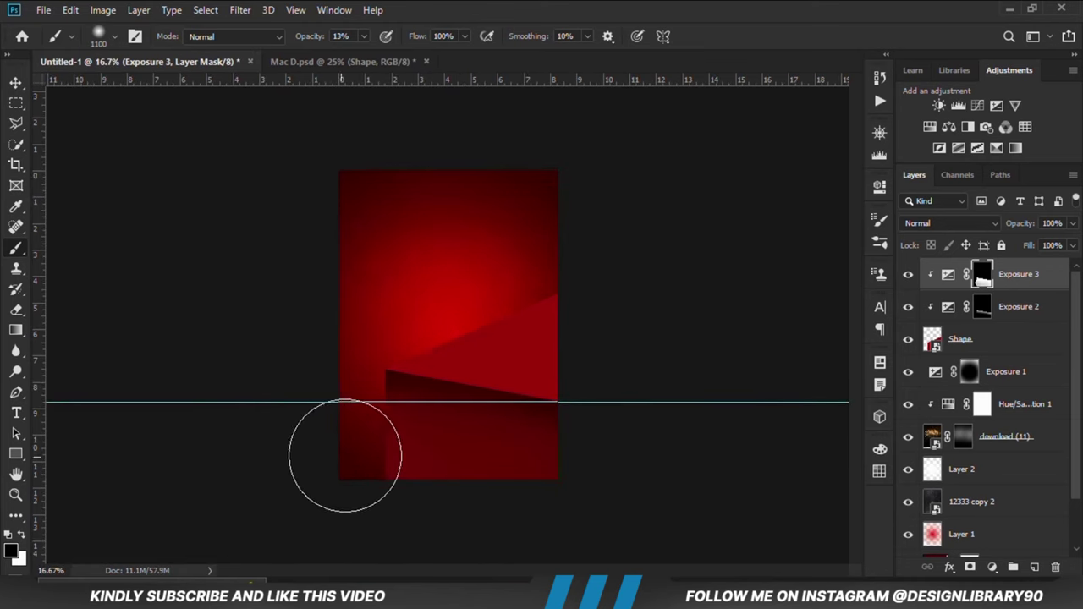
key(ctrl+plus)
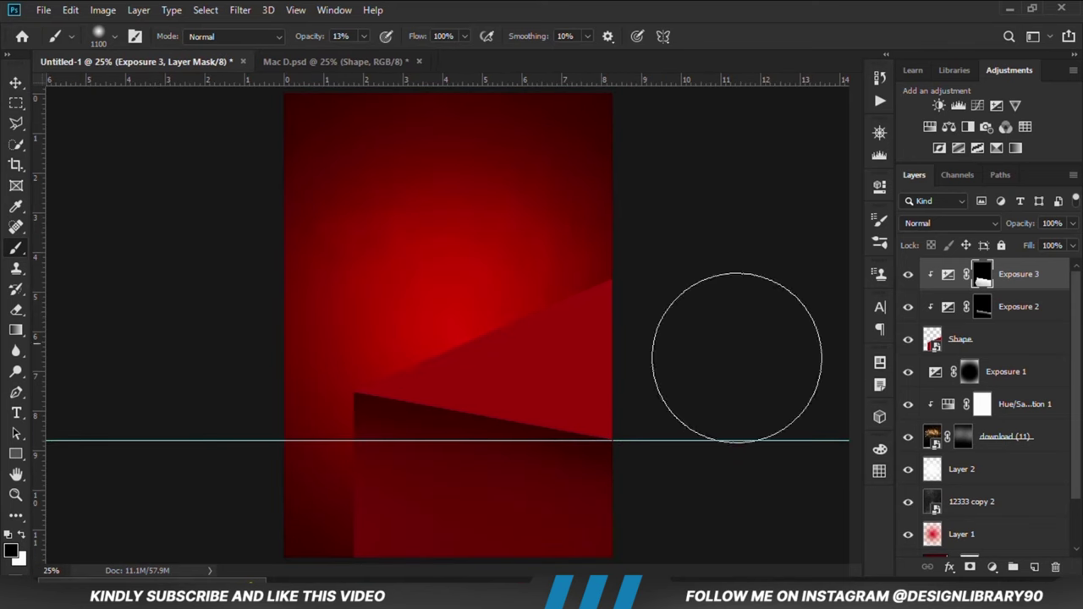
click(908, 274)
click(908, 274)
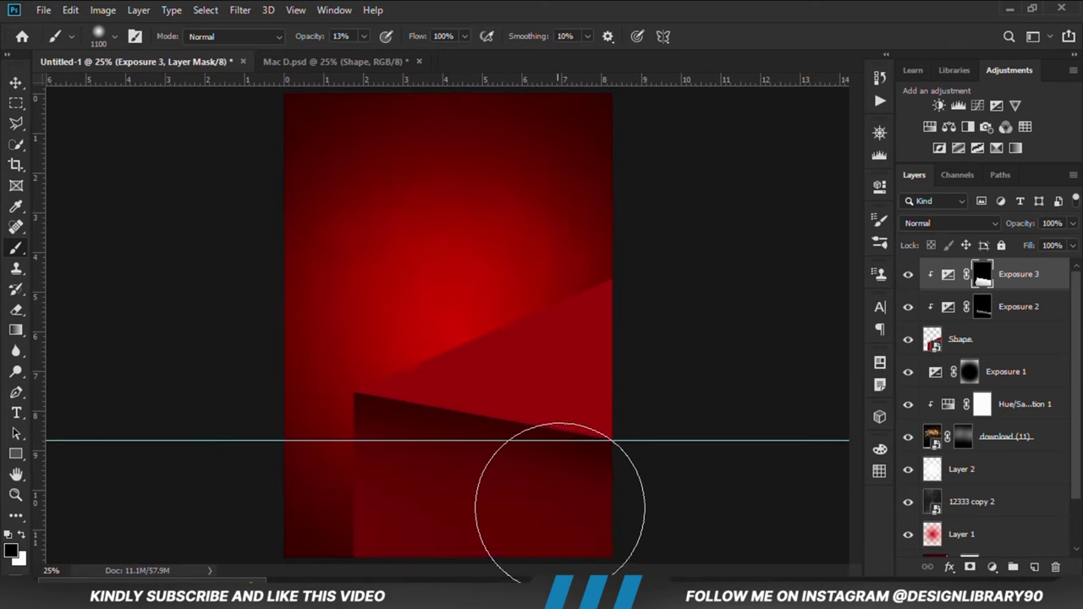
- Lighten the front face further on the Exposure 3 mask with a 600 px brush, and compare the adjustment on and off
key(bracketleft)
key(bracketleft)
key(bracketleft)
key(bracketleft)
key(bracketleft)
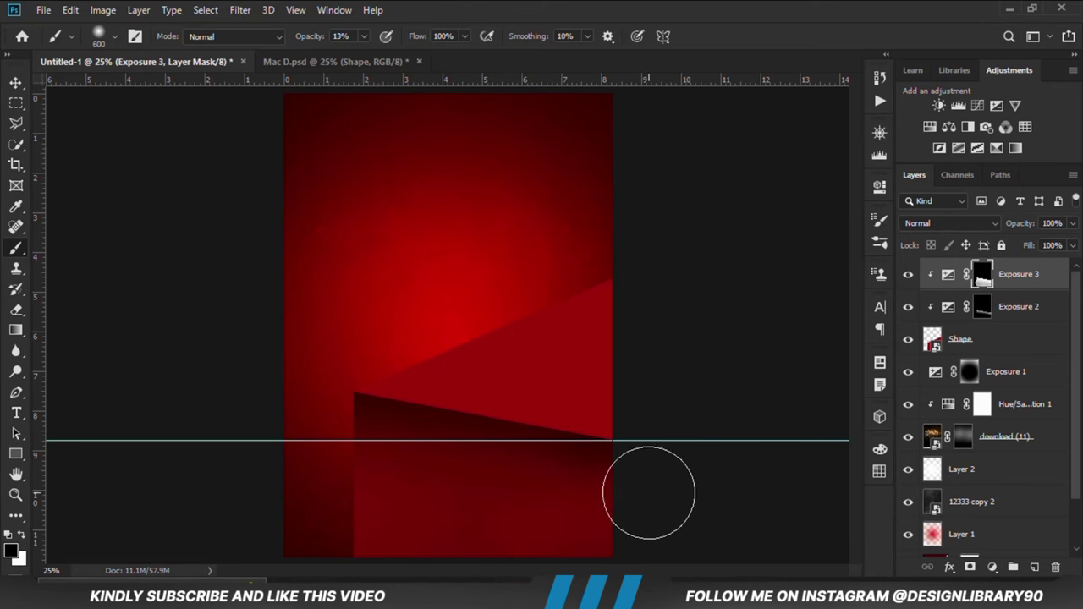
click(908, 275)
click(908, 275)
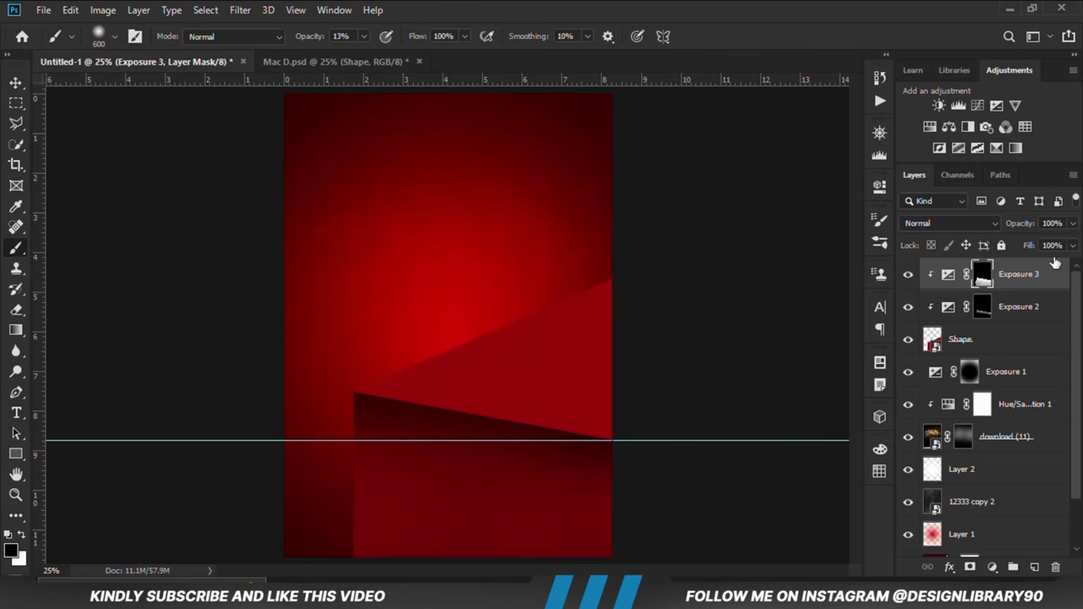
- Lower the Exposure 3 layer's opacity to 82% and deselect all layers
click(1072, 223)
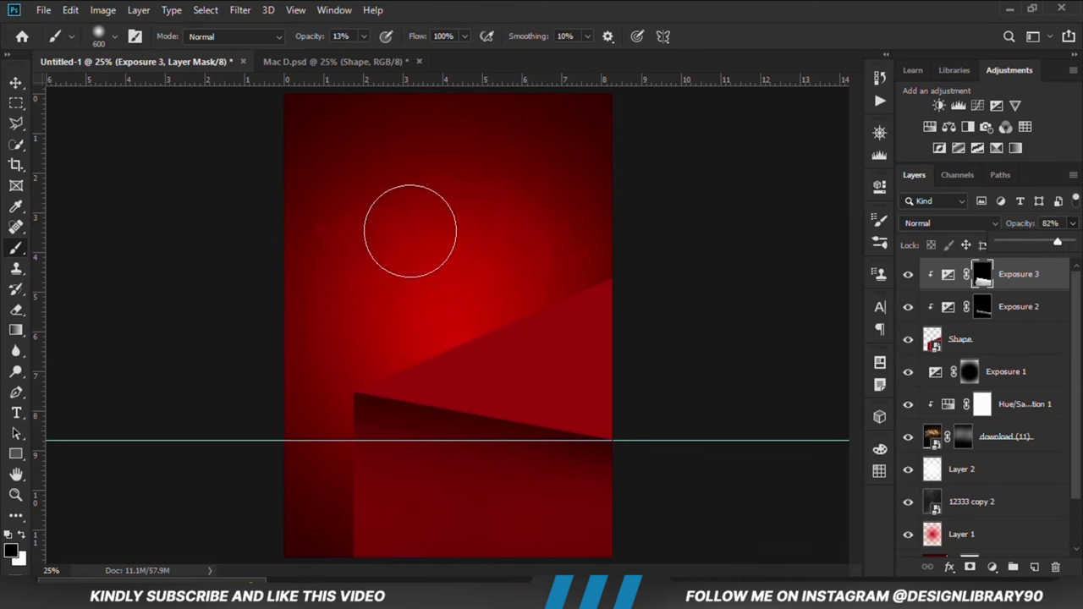
click(15, 82)
click(271, 246)
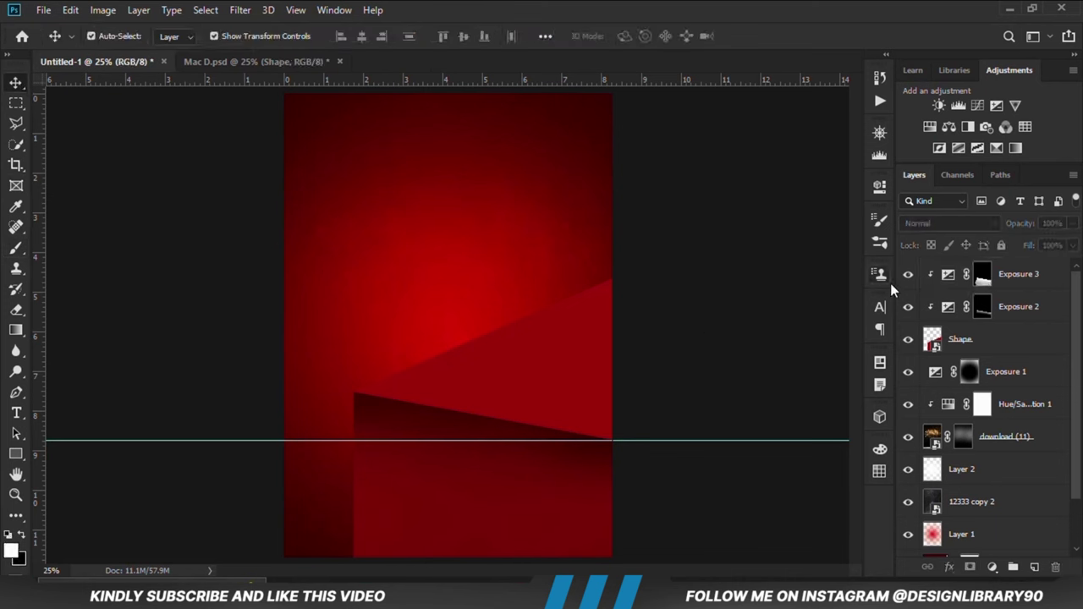
- Compare the Exposure 3 adjustment on and off, lower its opacity to about 76%, and deselect all layers
click(909, 276)
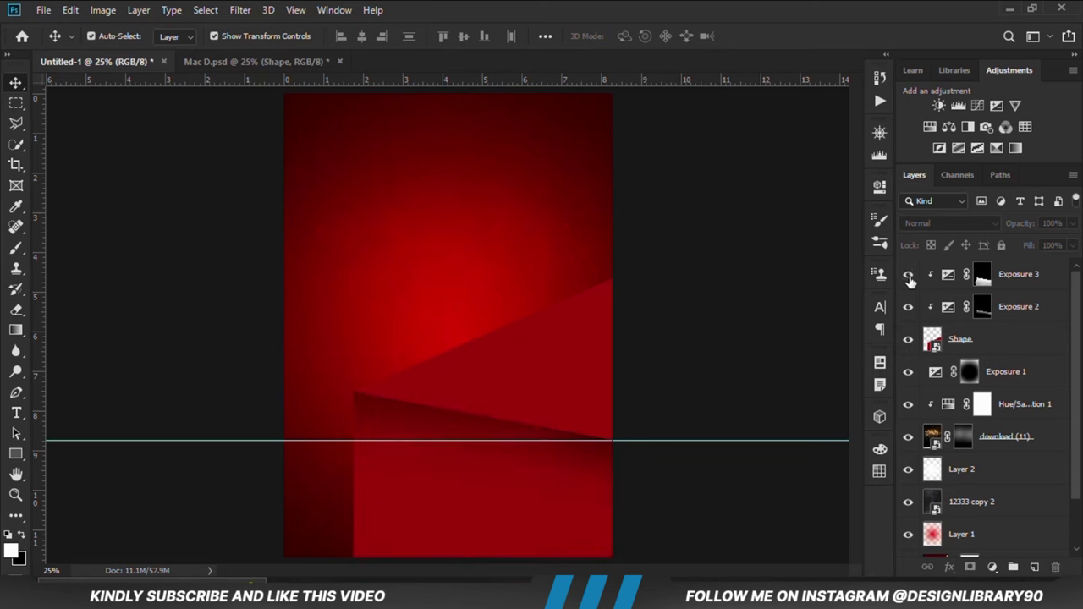
click(909, 276)
click(1023, 281)
click(1075, 224)
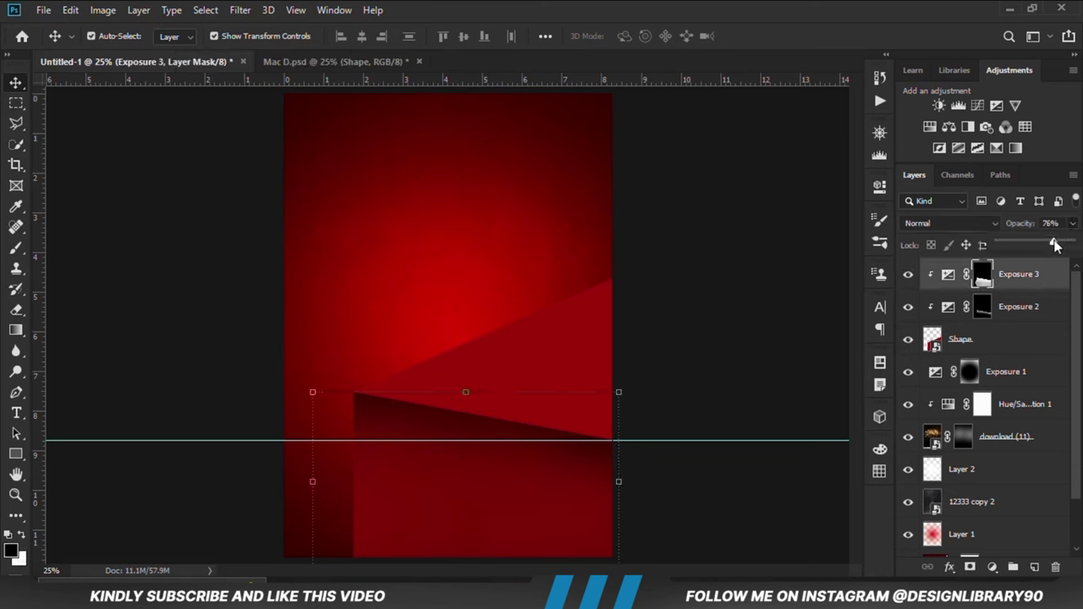
click(735, 408)
- Add an Exposure adjustment clipped to the Shape layer, set exposure to -3.78, and invert its mask to black
click(995, 352)
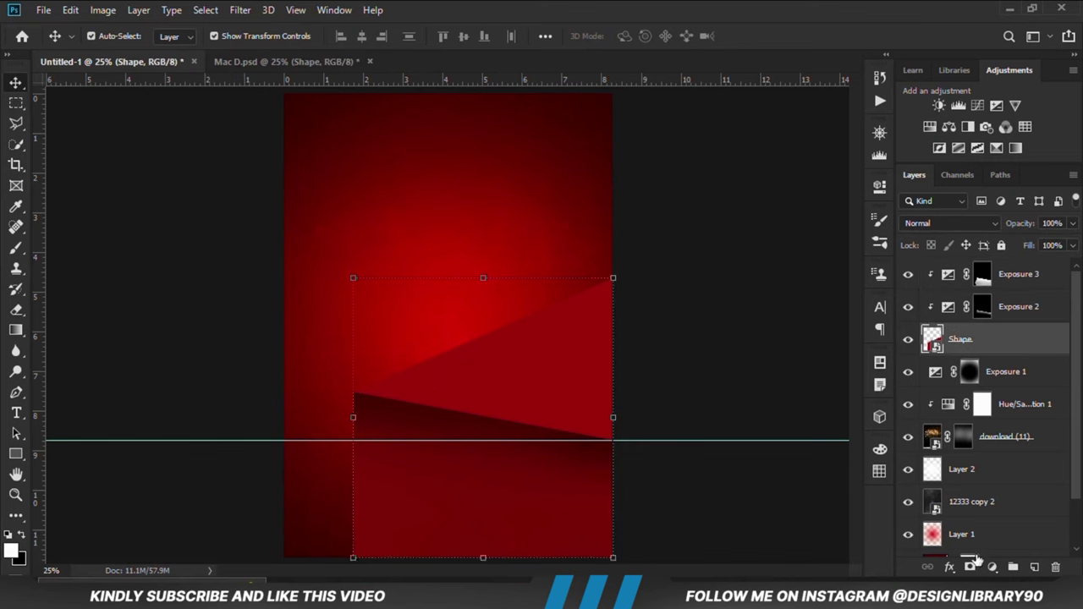
click(992, 567)
click(987, 378)
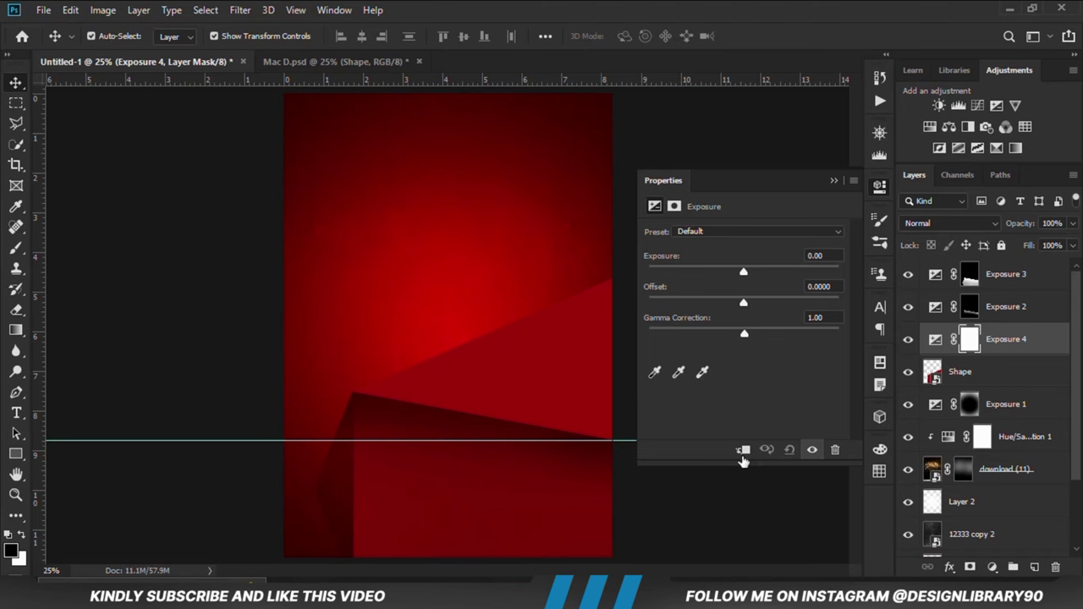
click(742, 453)
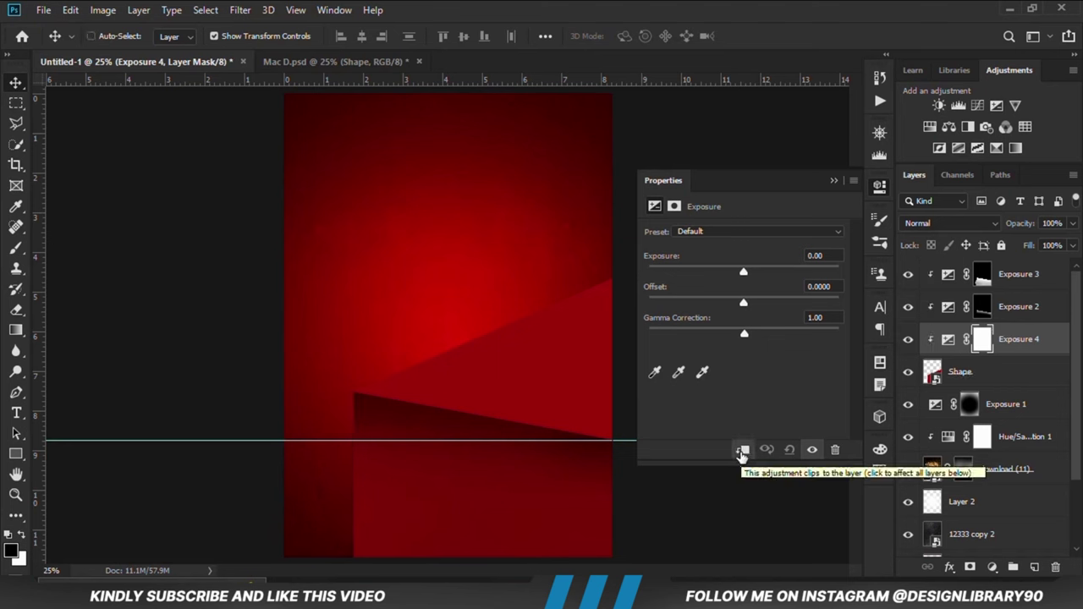
drag(743, 271, 694, 274)
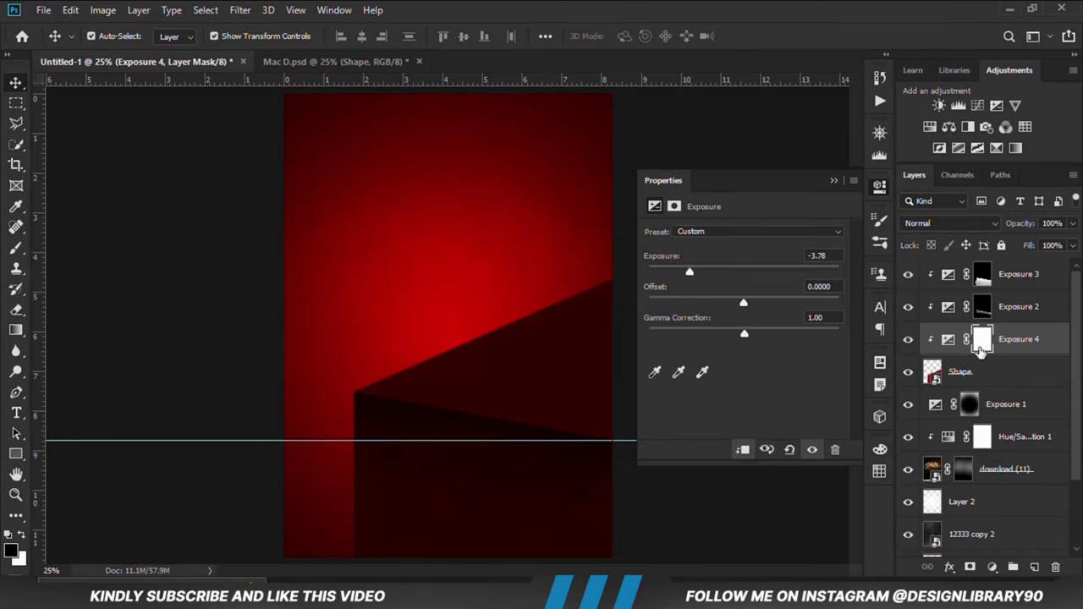
key(ctrl+i)
click(833, 181)
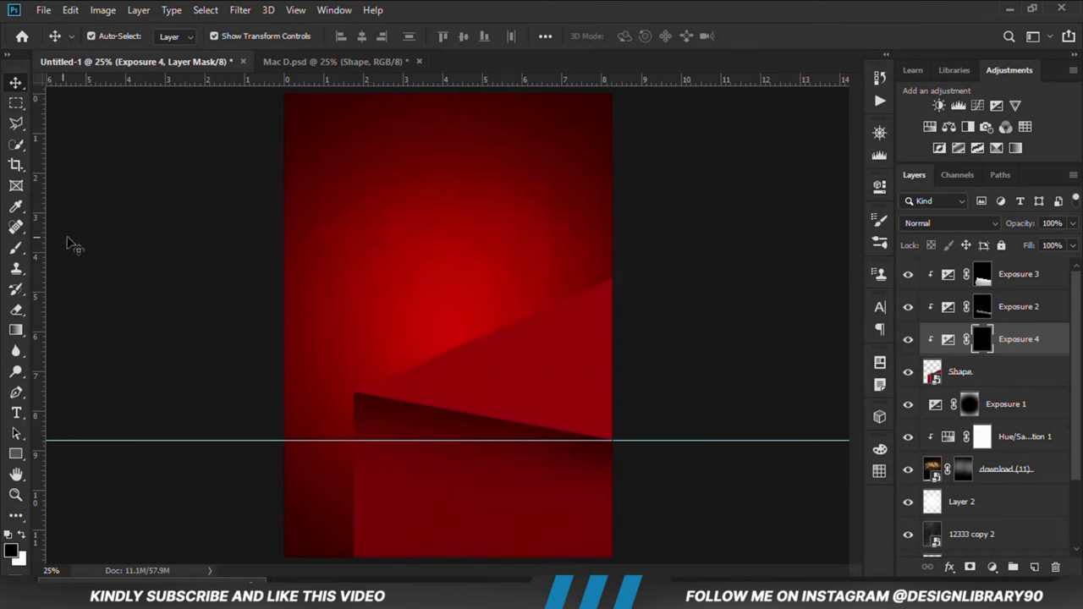
- Shade the box's sloping upper edge on the Exposure 4 mask with a white 600 px brush at 13%, compare it, and set layer opacity to 89%
key(b)
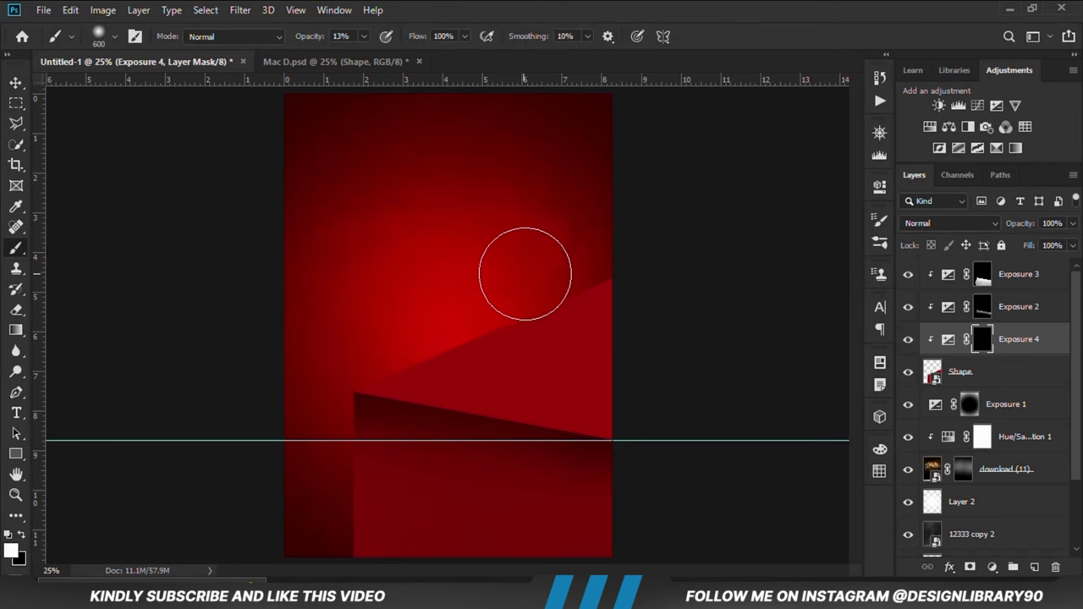
mouse_move(522, 274)
mouse_down()
mouse_move(403, 338)
mouse_move(363, 341)
mouse_move(595, 185)
mouse_move(563, 247)
mouse_move(499, 279)
mouse_move(350, 314)
mouse_move(347, 348)
mouse_move(383, 323)
mouse_move(346, 328)
mouse_up()
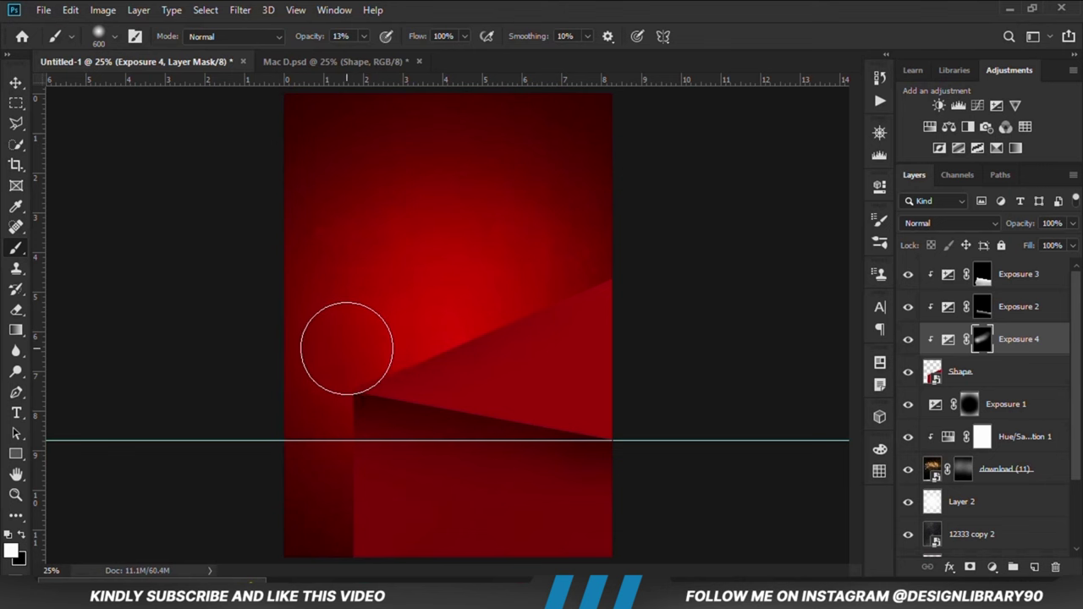
click(911, 344)
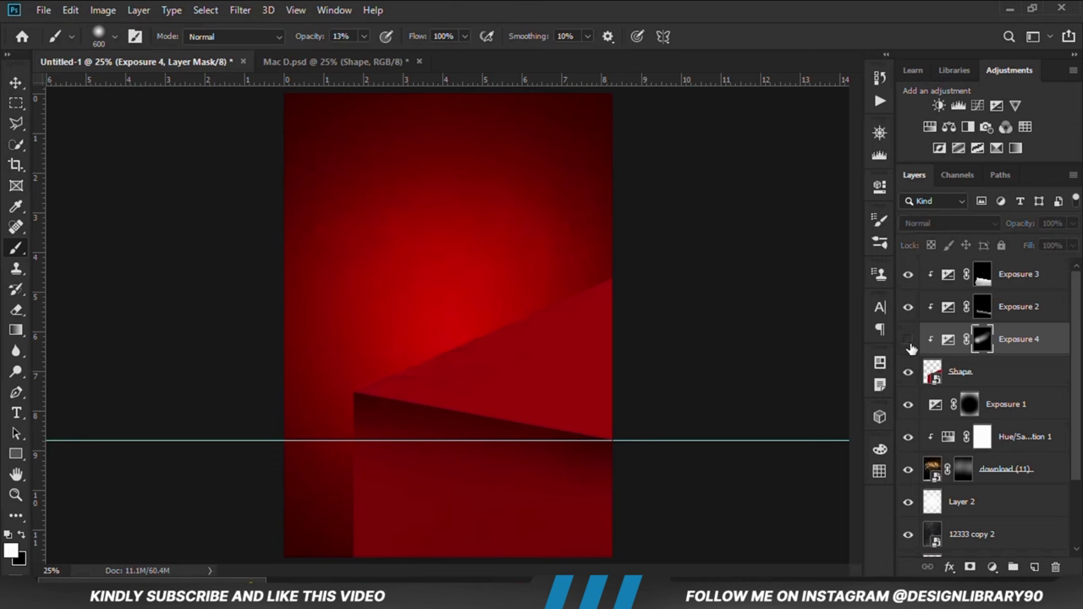
click(911, 343)
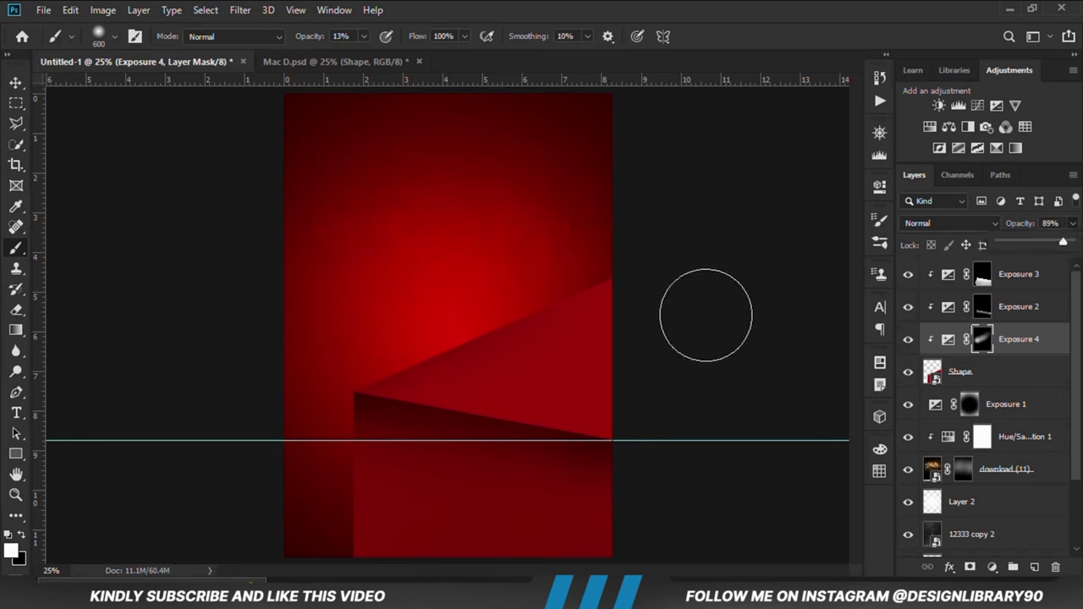
- Shade the box's left edge and upper right corner on the Exposure 4 mask with a white 800 px brush at 23% opacity
key(ctrl+minus)
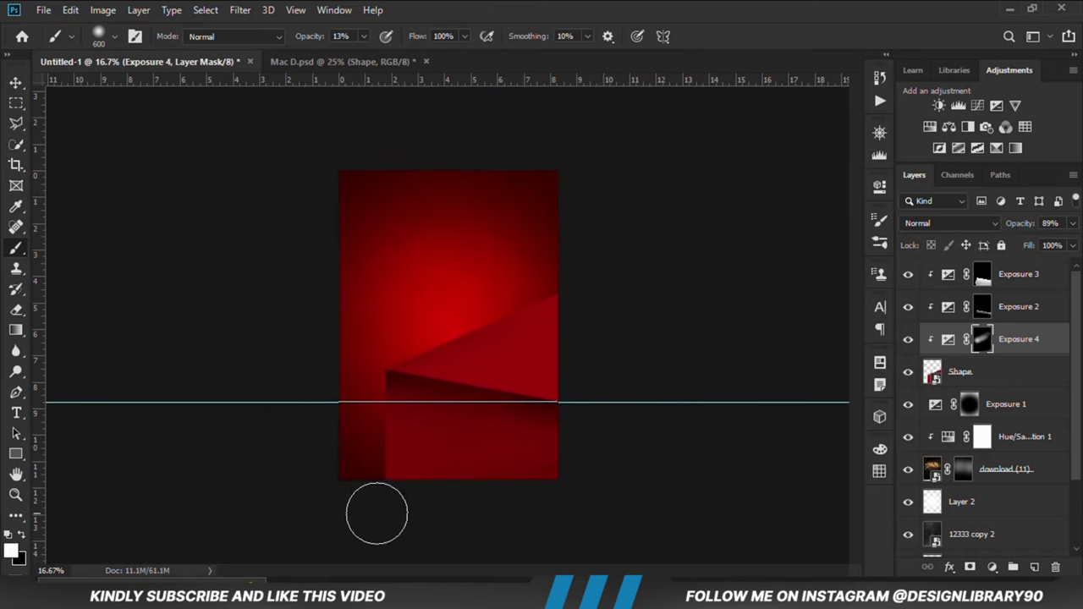
key(bracketright)
key(bracketright)
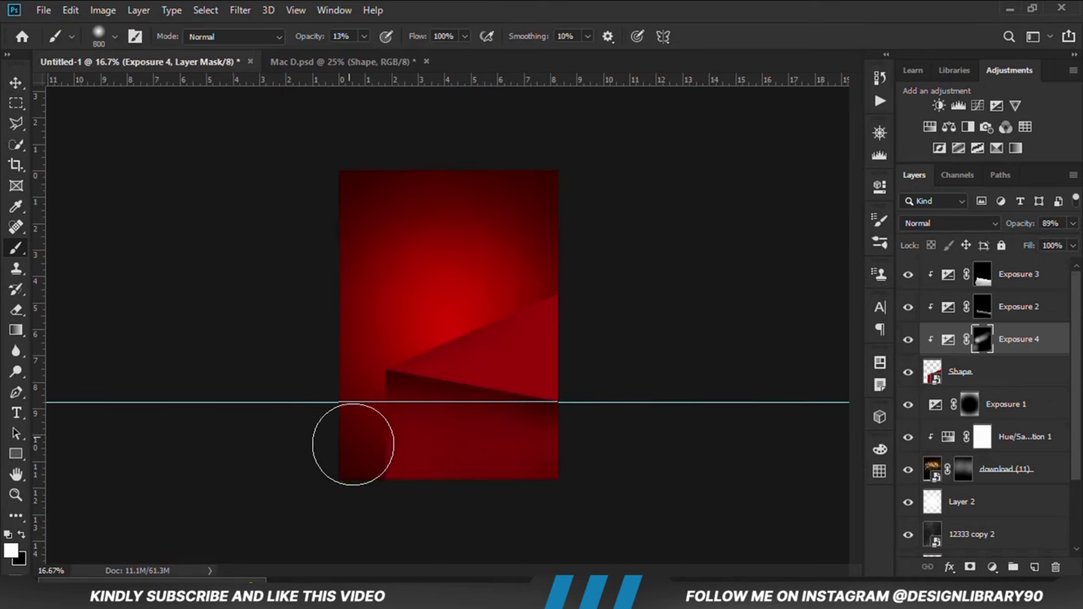
click(363, 37)
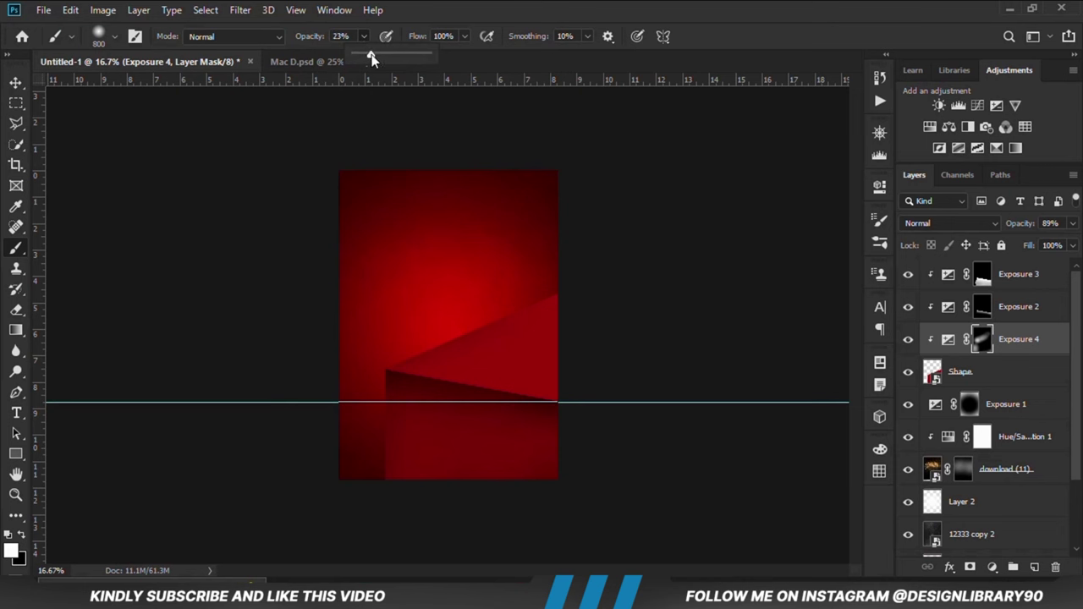
click(445, 8)
drag(354, 436, 355, 506)
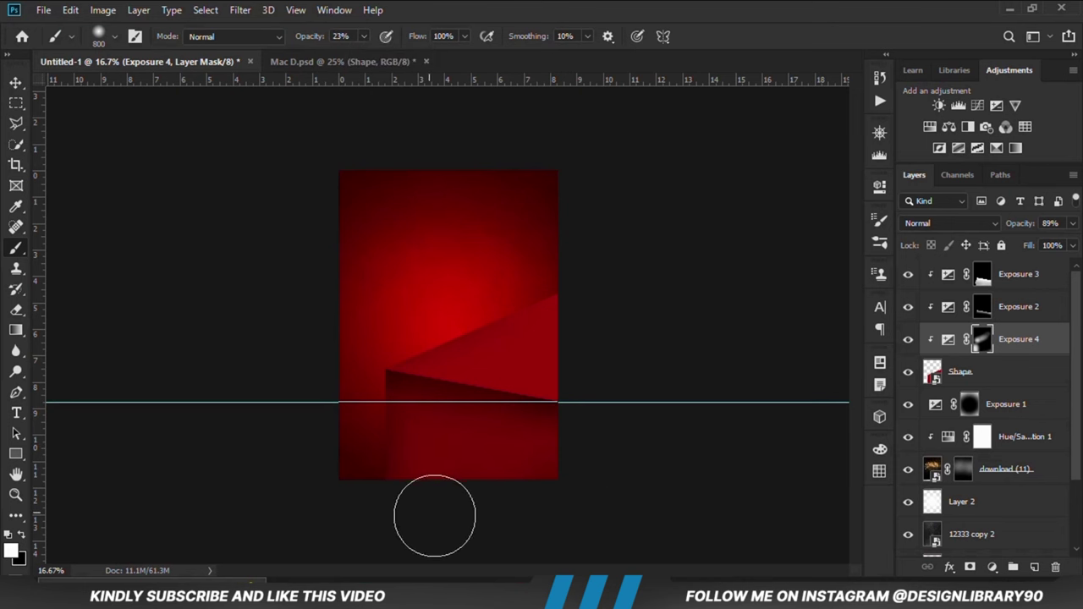
key(ctrl+plus)
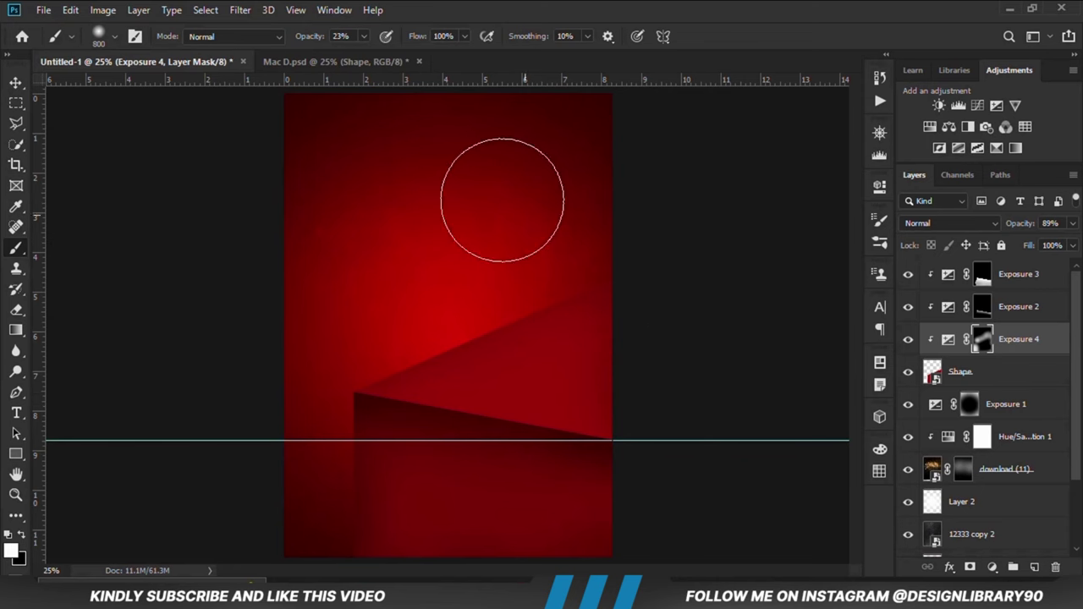
- Clear the guides from the poster and deselect all layers with the Move tool
click(295, 9)
click(328, 397)
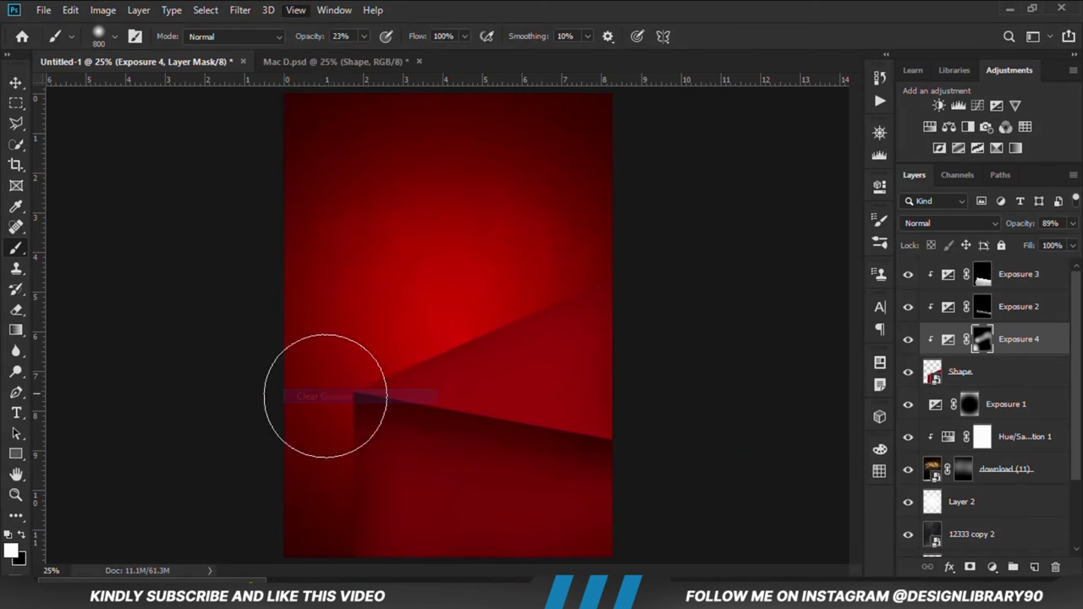
click(17, 83)
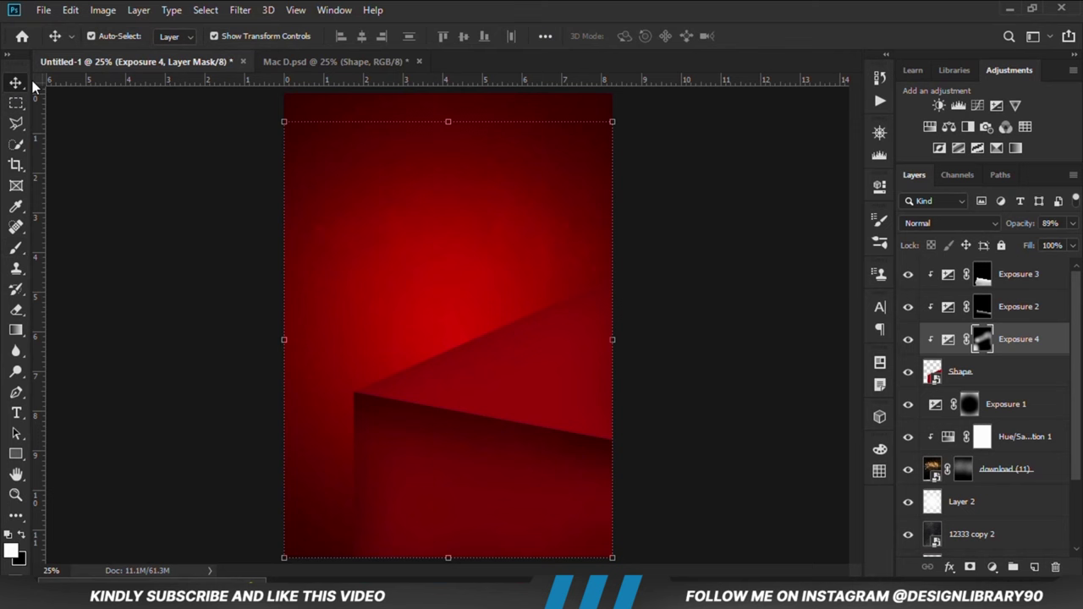
click(151, 250)
- Add a Curves adjustment clipped to the Shape layer and bend it into a gentle S-curve that darkens the shadows
click(989, 379)
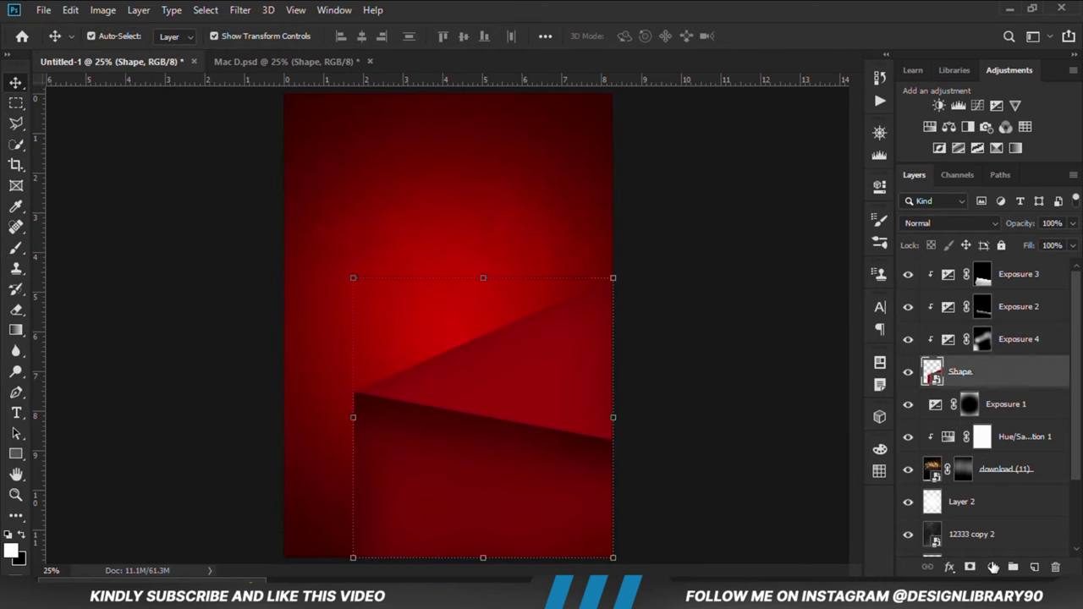
click(992, 567)
click(1005, 368)
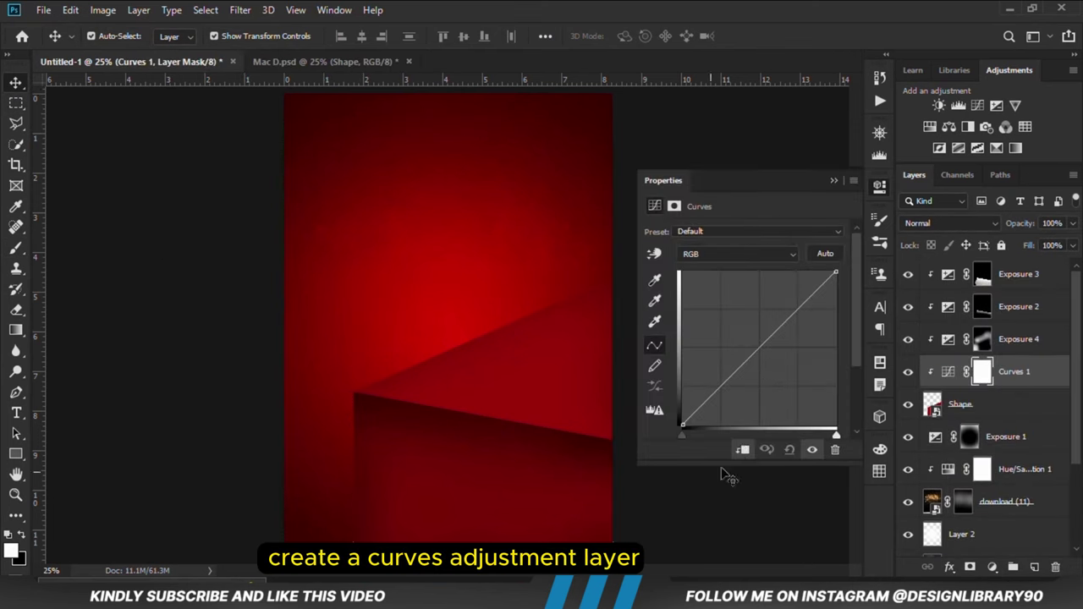
drag(718, 393, 718, 398)
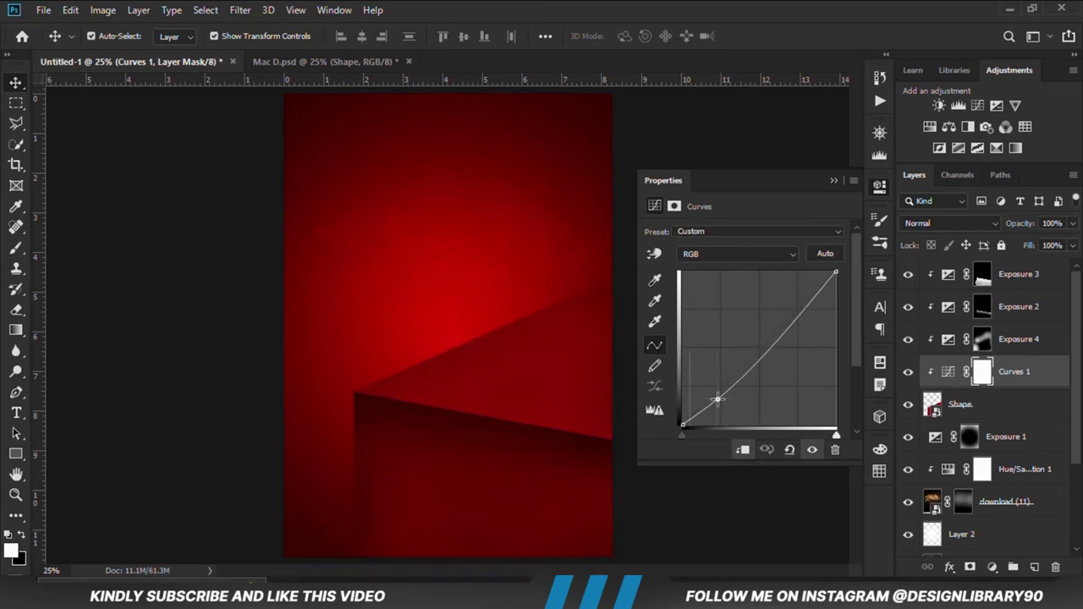
drag(786, 335, 780, 332)
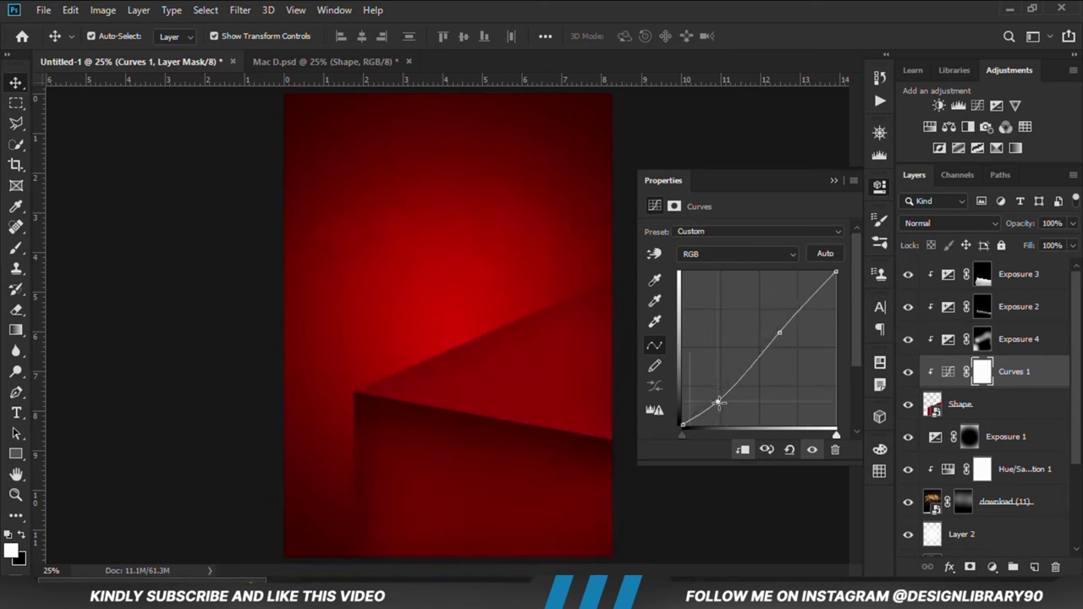
drag(718, 403, 719, 404)
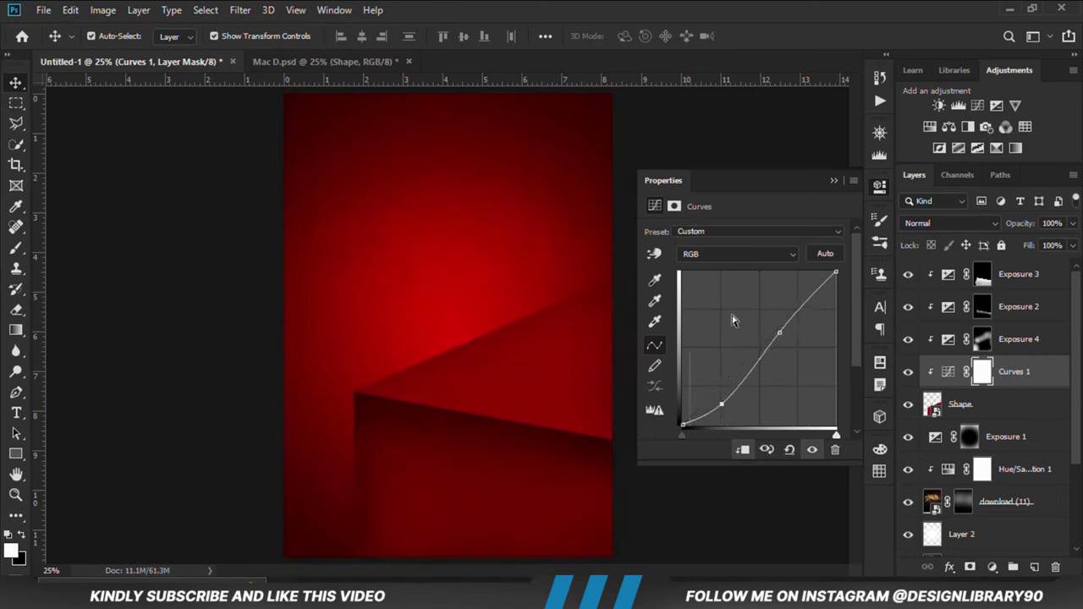
click(834, 180)
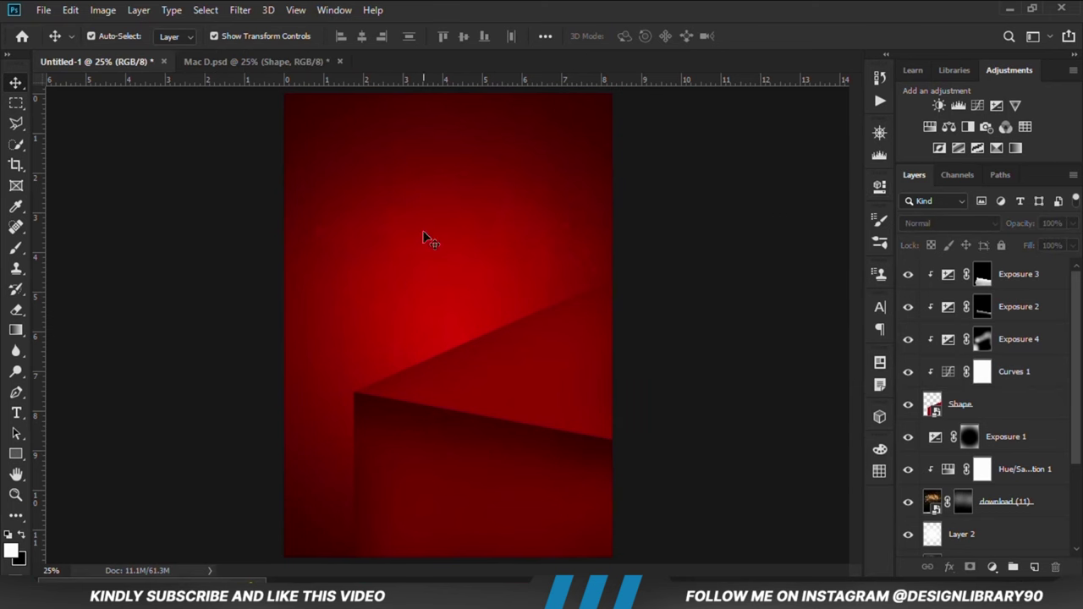
- In Mac D.psd, show the 12333 copy 2 texture, hide the download (11) and Shape layers, and select the texture
click(240, 61)
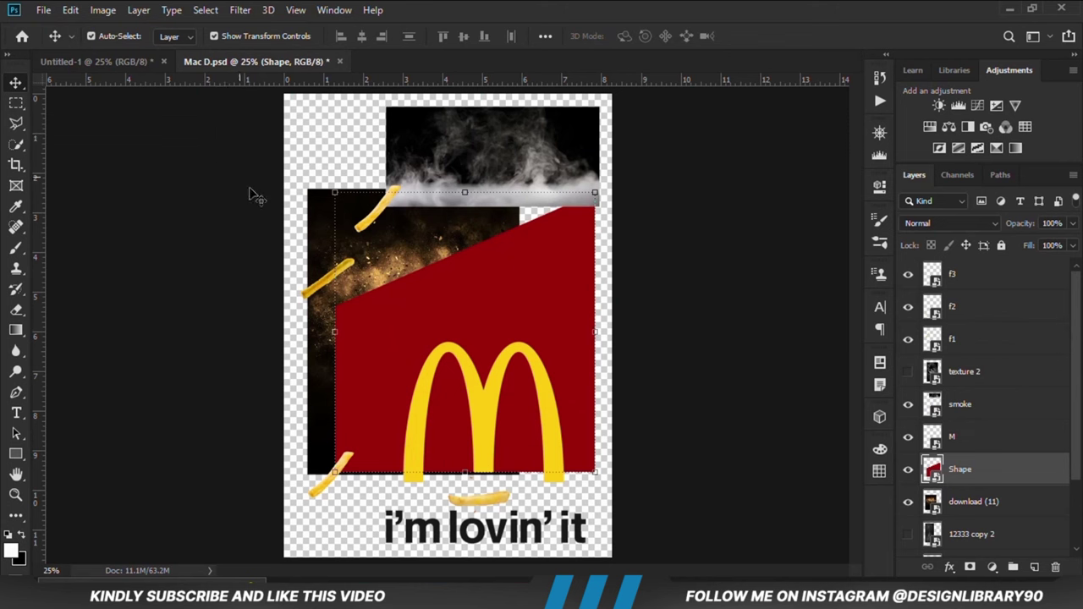
click(907, 537)
click(954, 537)
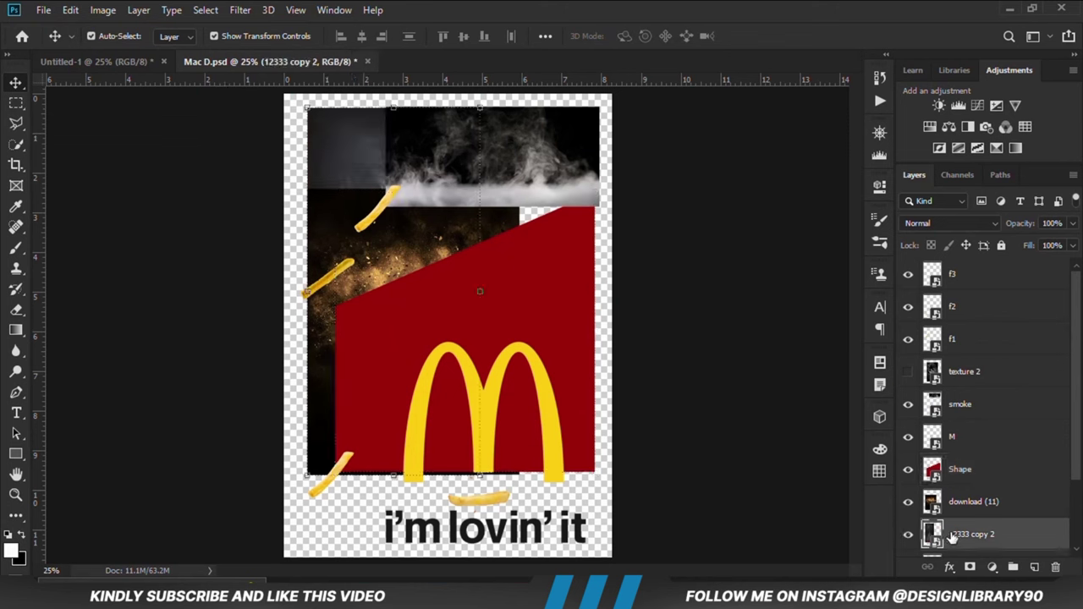
click(908, 502)
click(922, 470)
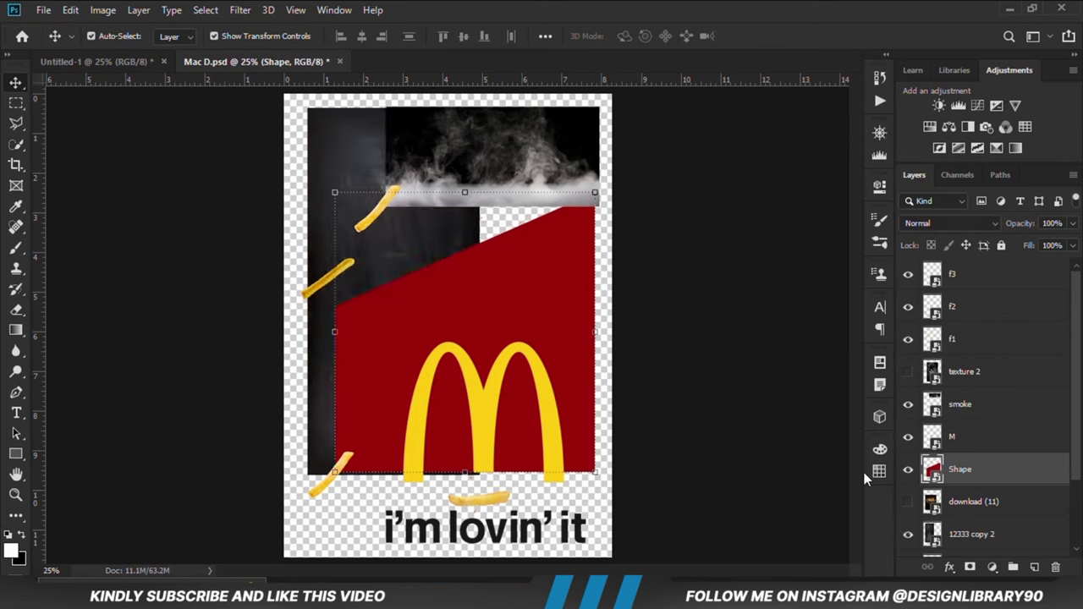
click(908, 469)
click(931, 533)
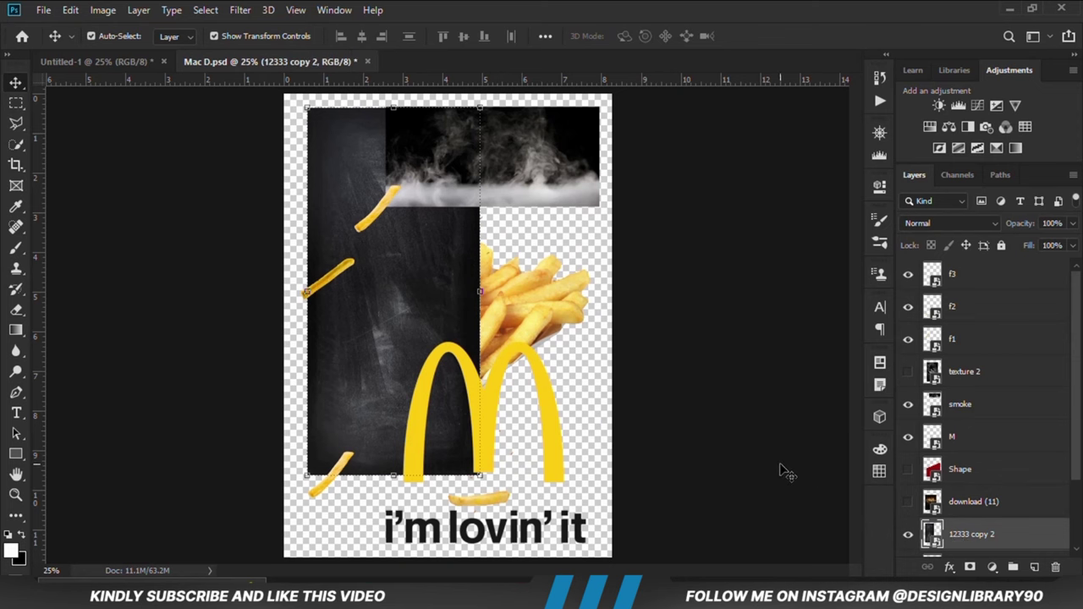
- Copy the 12333 copy 2 texture into the Untitled-1 poster, and enlarge and position it over the whole box shape
key(ctrl+c)
click(97, 61)
key(ctrl+v)
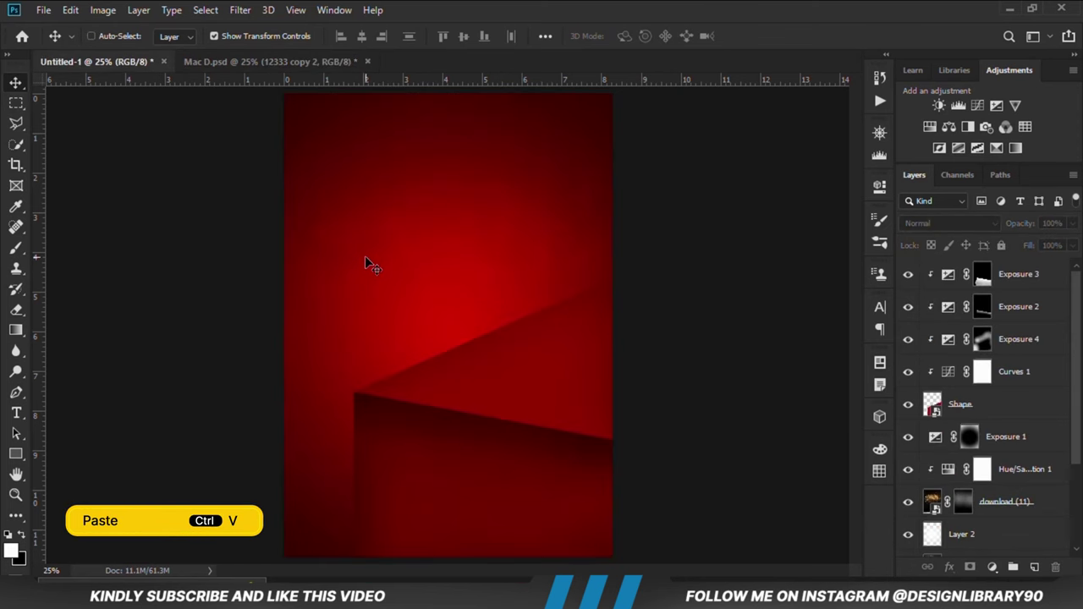
drag(402, 296, 633, 392)
key(ctrl+t)
click(605, 36)
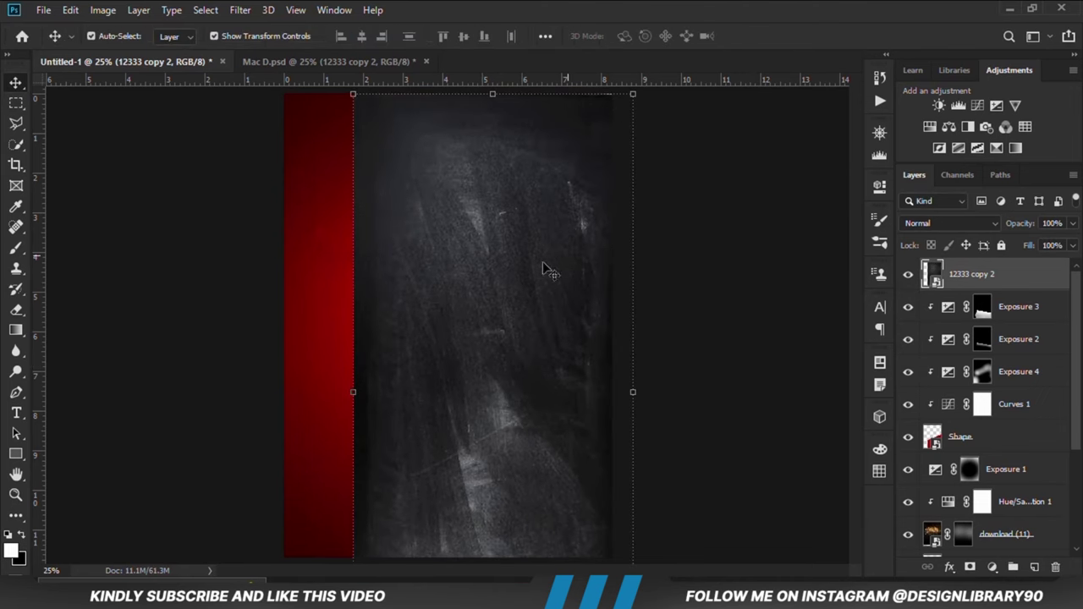
- Clip the texture to the Shape layer, and set its blend mode to Soft Light with 22% opacity
right_click(954, 288)
click(799, 348)
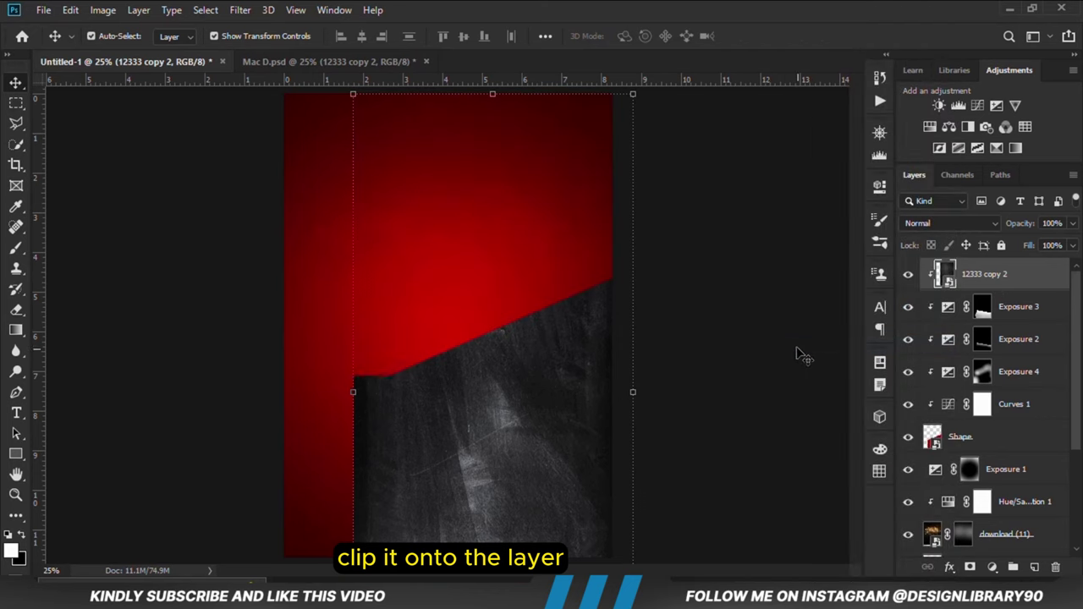
click(926, 225)
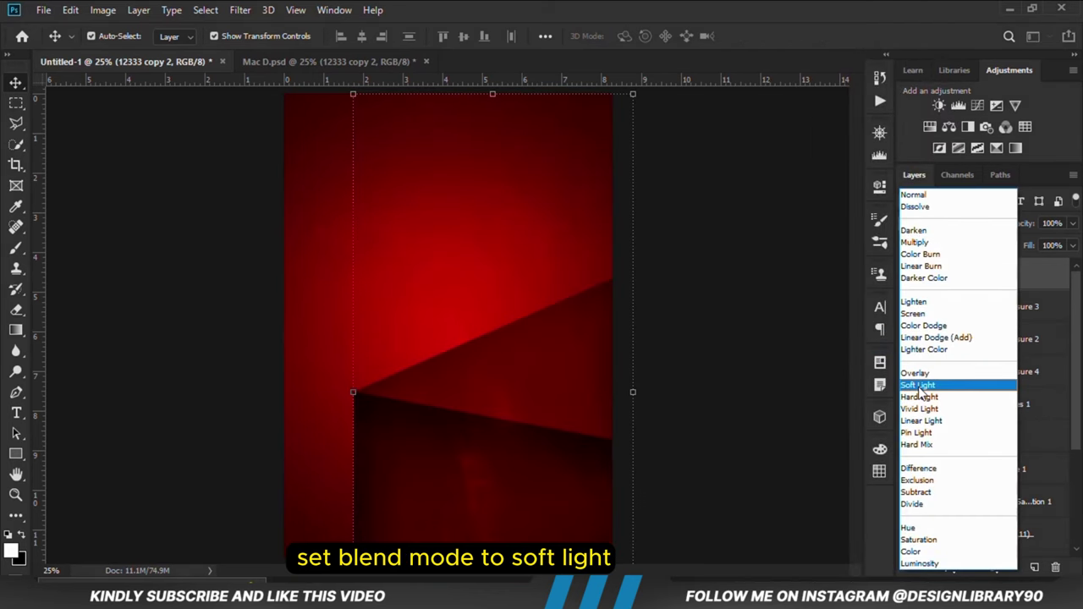
click(990, 336)
click(1075, 223)
drag(1072, 244, 1015, 245)
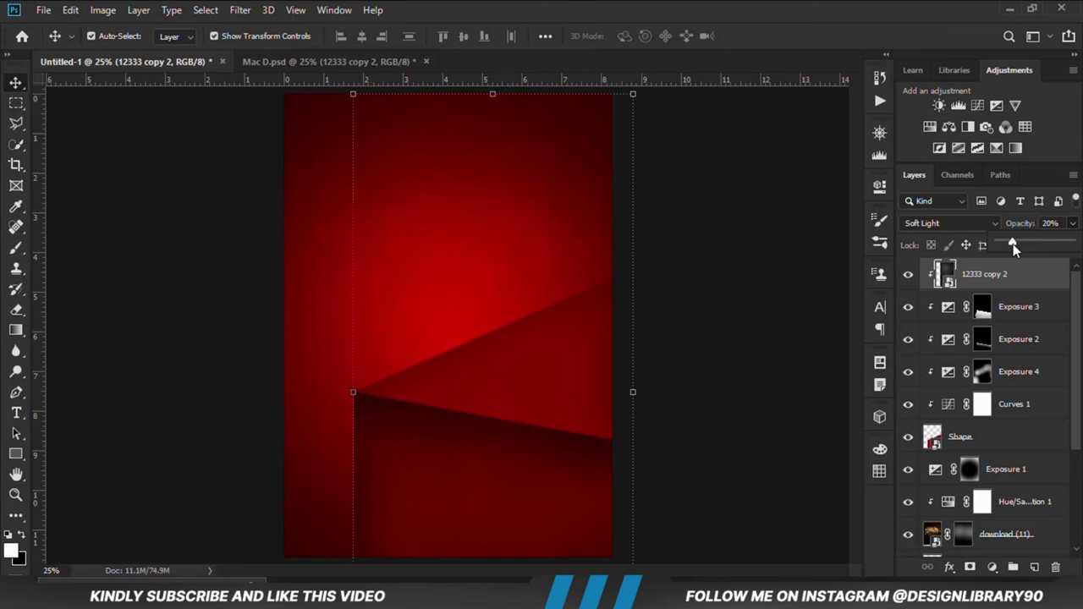
drag(1013, 244, 1016, 244)
click(770, 335)
- Duplicate the 12333 copy 2 texture and clip the duplicate to the Shape layer
click(979, 276)
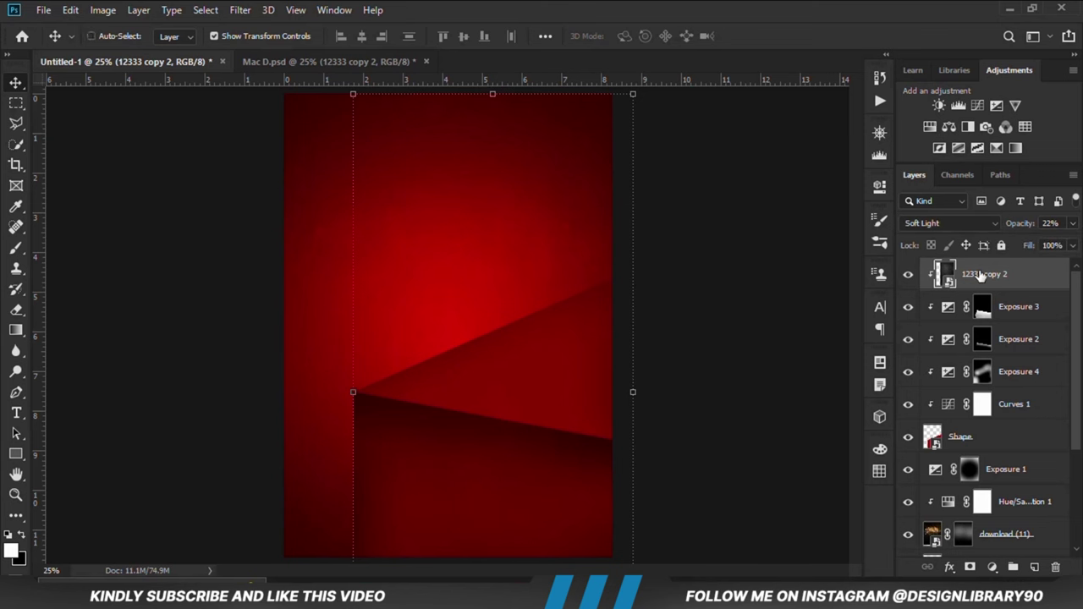
key(ctrl+j)
right_click(998, 286)
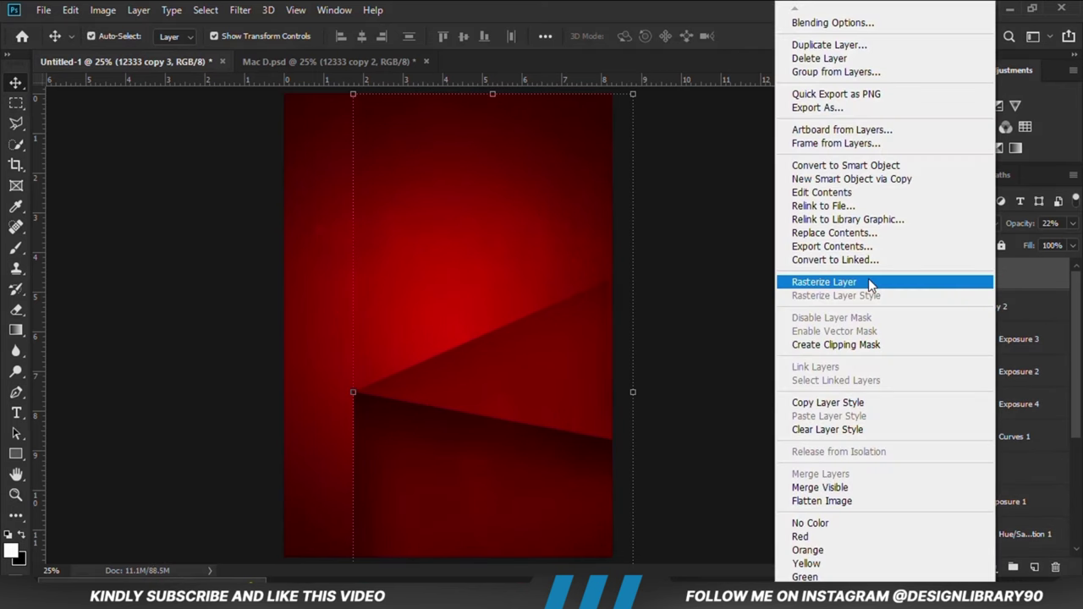
click(825, 345)
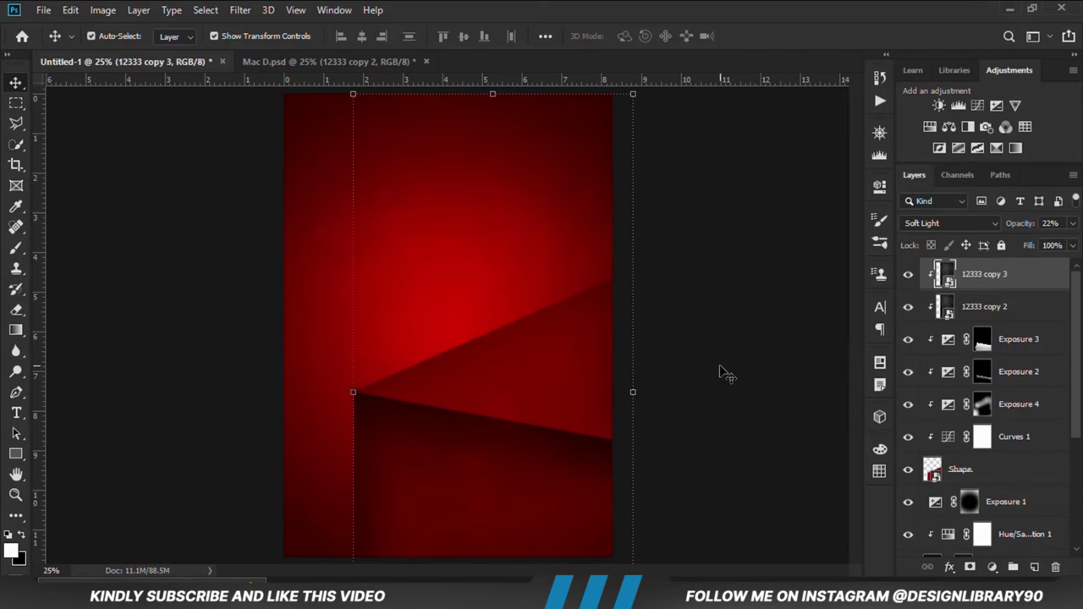
click(720, 373)
- In Mac D.psd, show the hidden texture 2 layer and copy it into the Untitled-1 poster
click(244, 60)
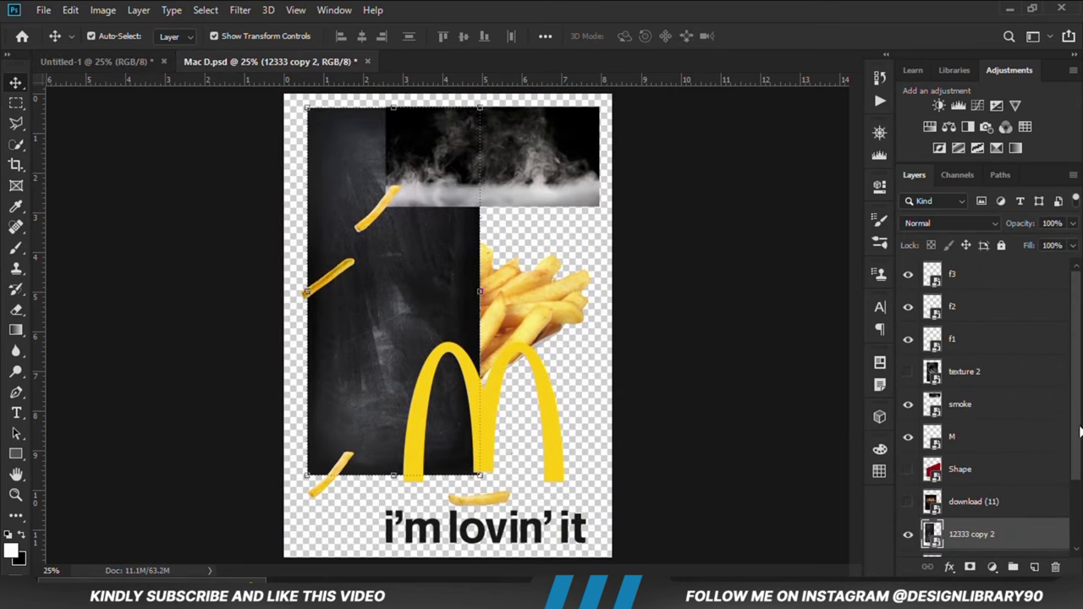
scroll(1080, 432, down, 3)
scroll(1077, 445, up, 2)
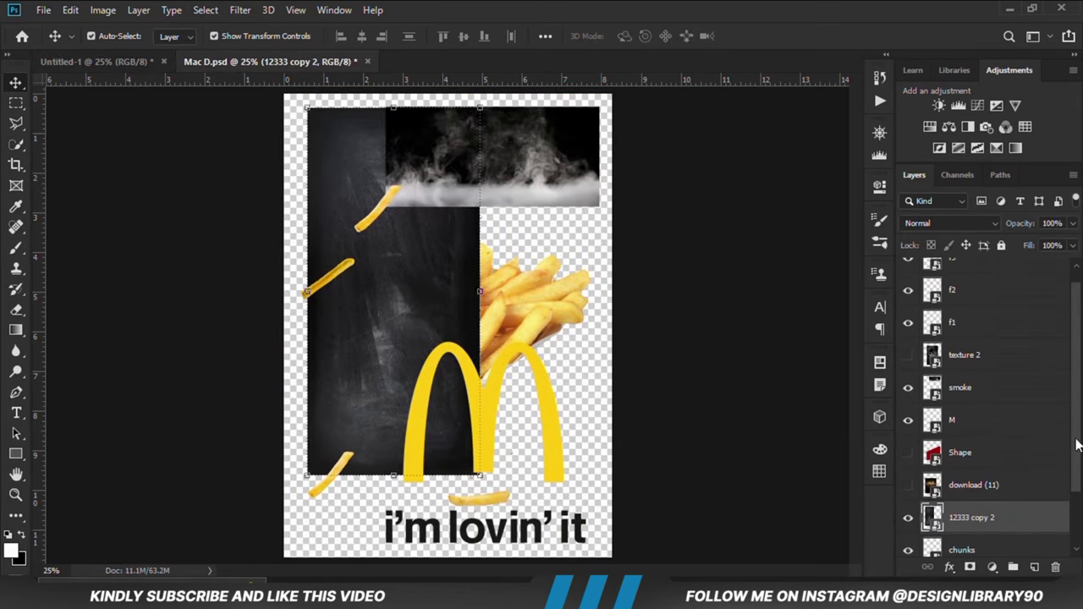
click(908, 356)
click(965, 355)
drag(518, 353, 525, 343)
key(ctrl+c)
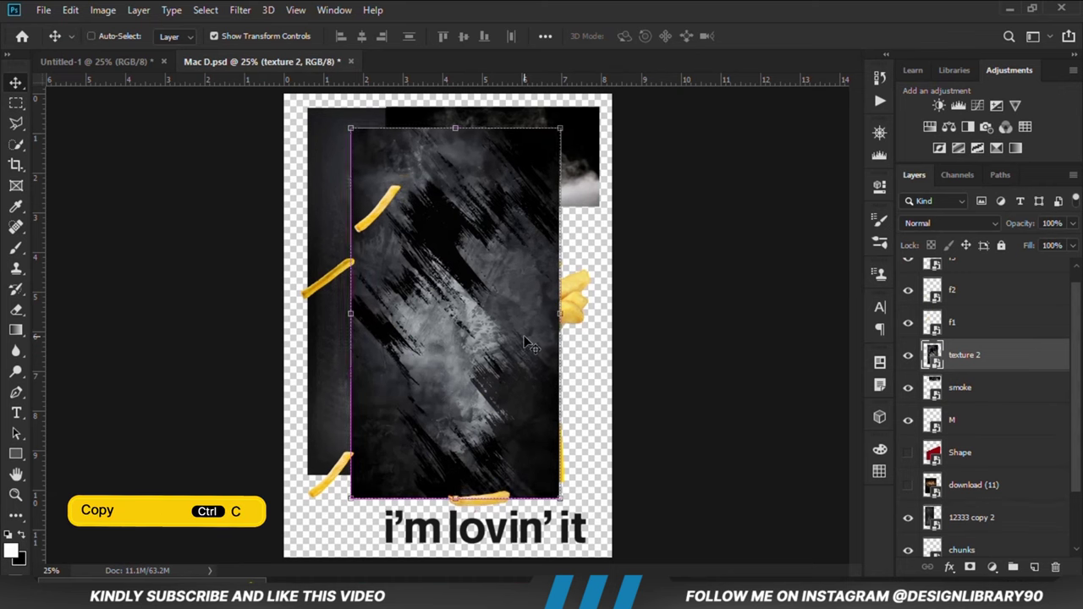
click(95, 61)
key(ctrl+v)
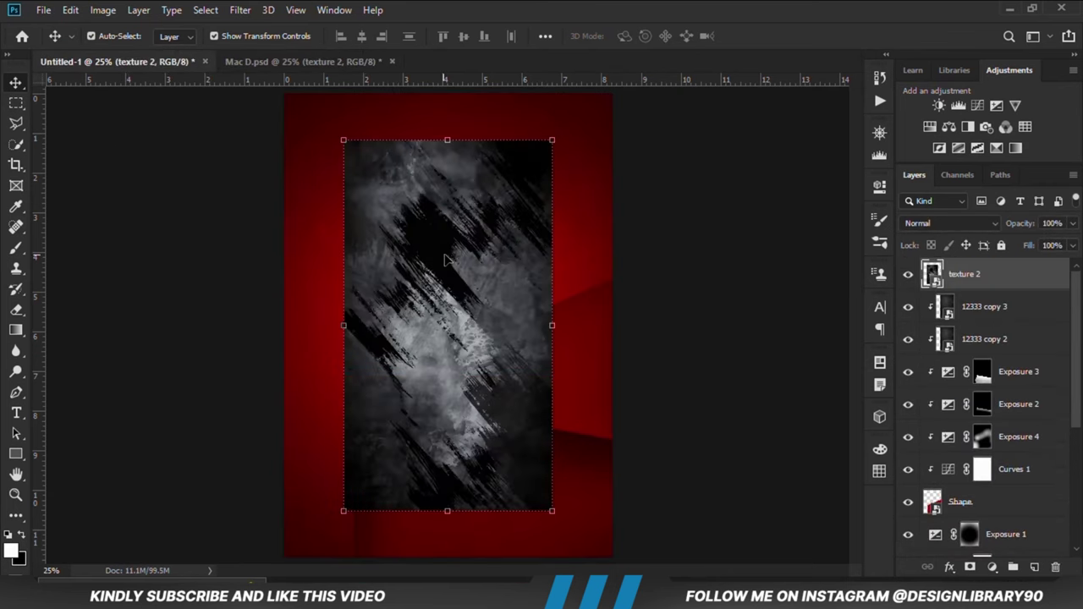
- Enlarge texture 2 and position it so it covers the whole box shape down to the poster's lower edge
key(ctrl+t)
drag(552, 325, 624, 341)
drag(549, 337, 553, 364)
key(Return)
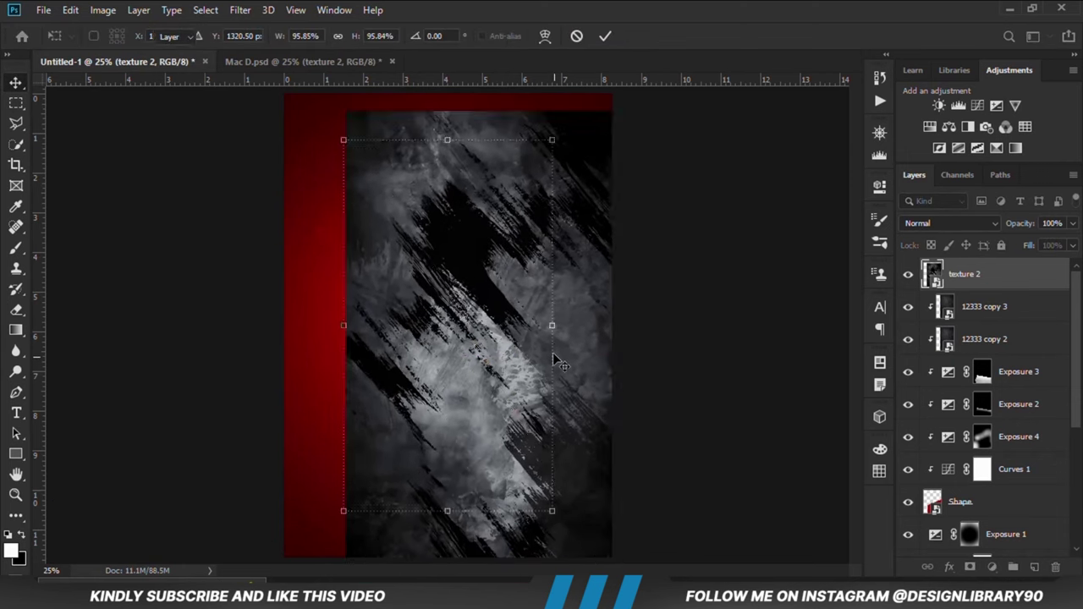
key(Return)
- Set texture 2 to Soft Light, clip it to the Shape layer, and lower its opacity to 27%
click(948, 222)
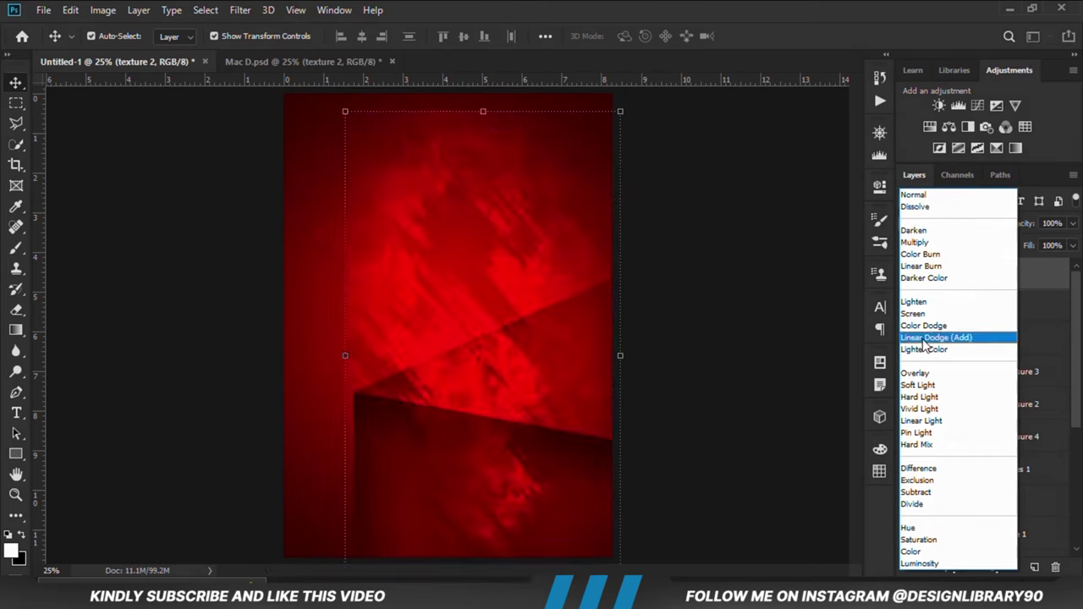
click(928, 386)
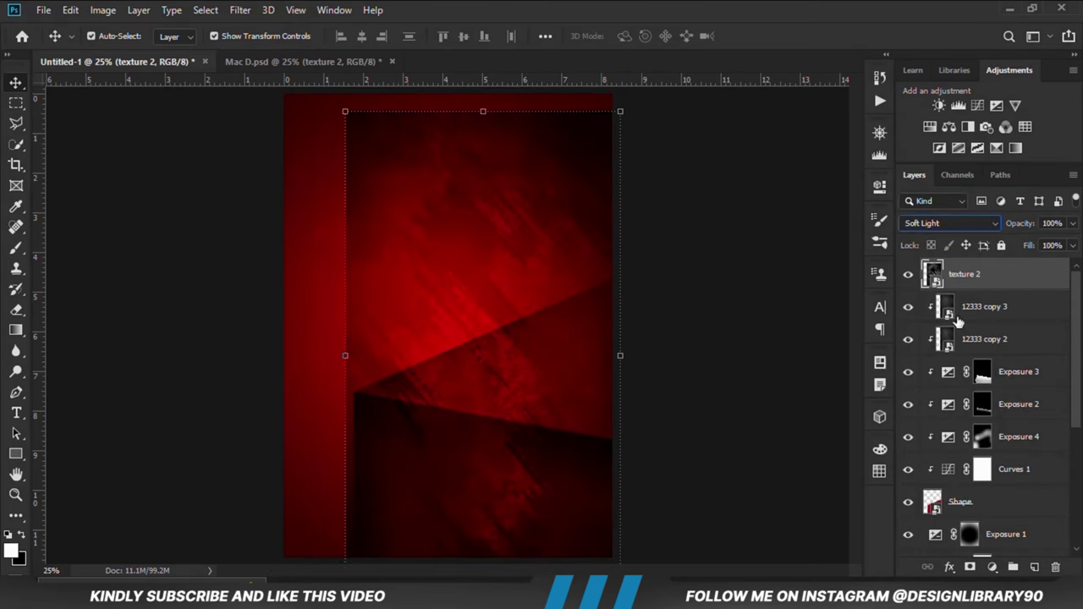
right_click(989, 269)
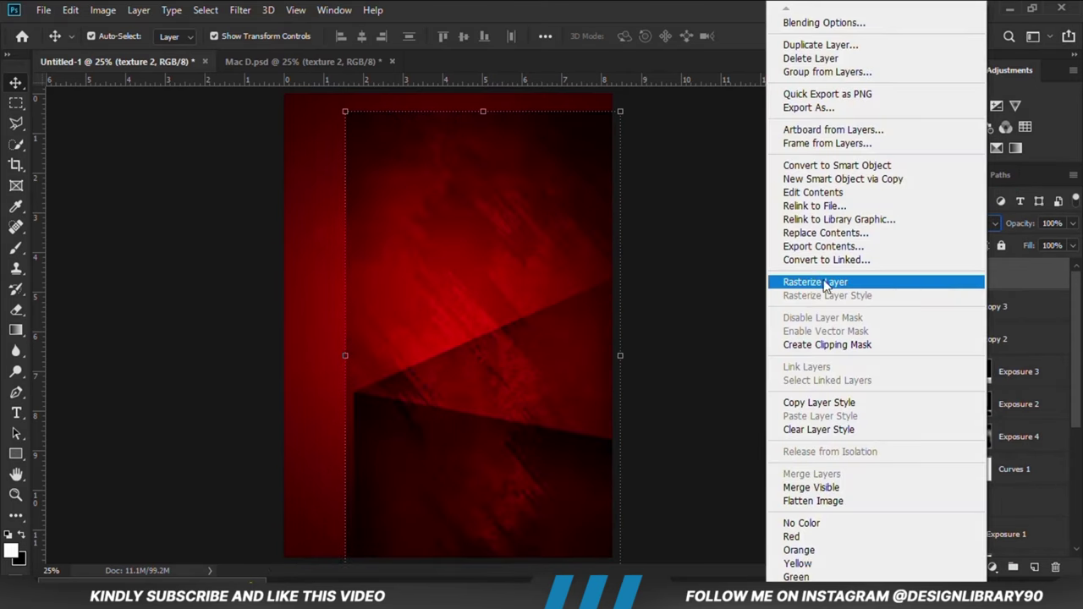
click(819, 347)
click(907, 285)
click(907, 285)
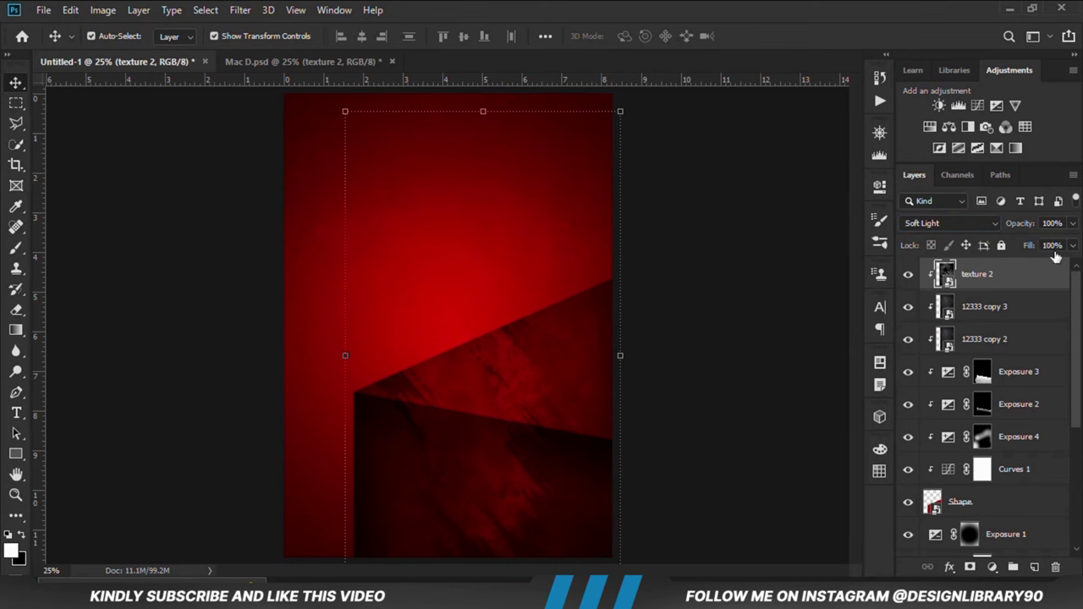
click(1072, 244)
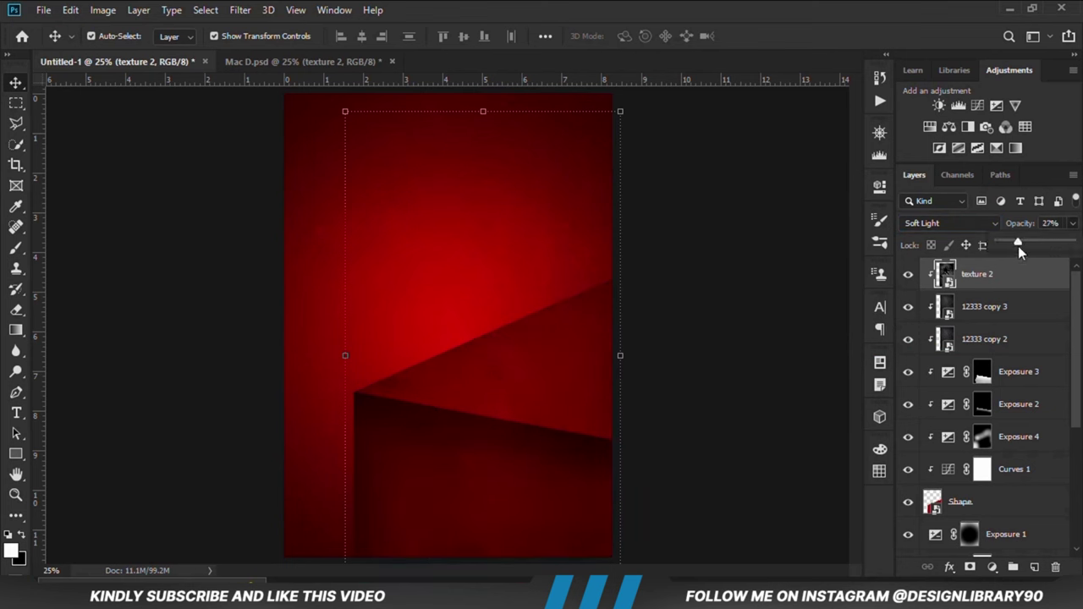
- Add a new layer and paint one soft white spot on the poster's right edge above the box, using a 1600 px brush
key(ctrl+shift+alt+n)
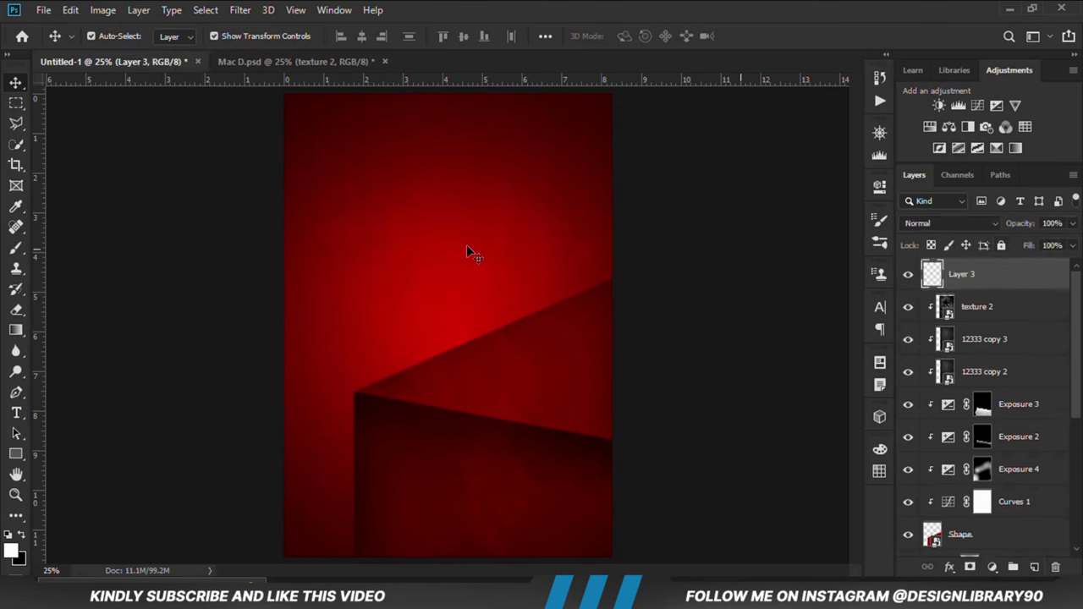
right_click(12, 249)
click(84, 246)
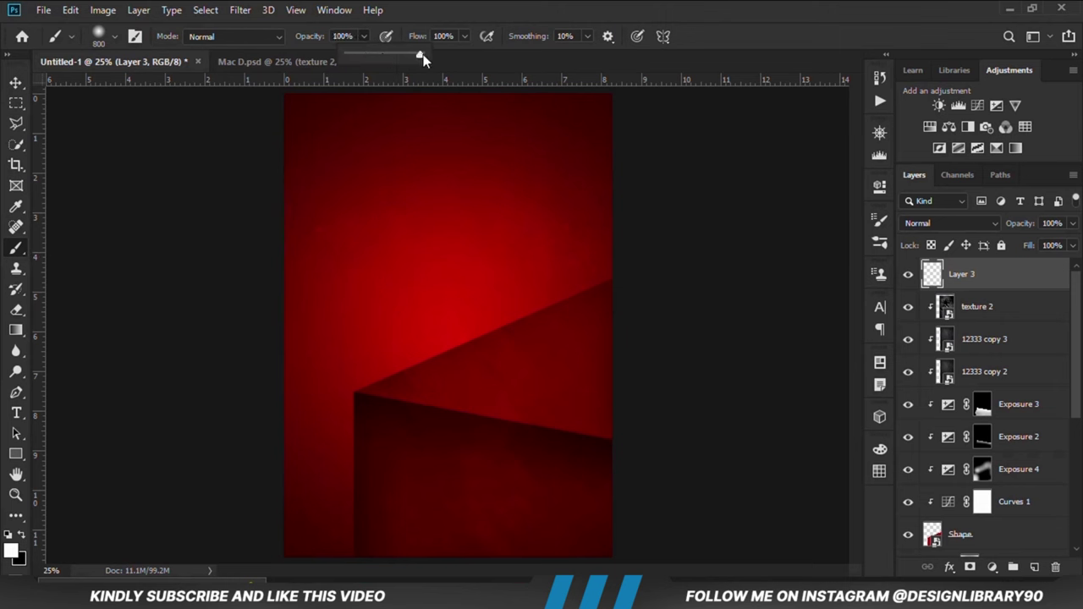
key(bracketright)
key(bracketright)
key(bracketright)
key(bracketright)
key(bracketright)
key(bracketright)
key(bracketright)
key(bracketright)
key(bracketright)
key(bracketright)
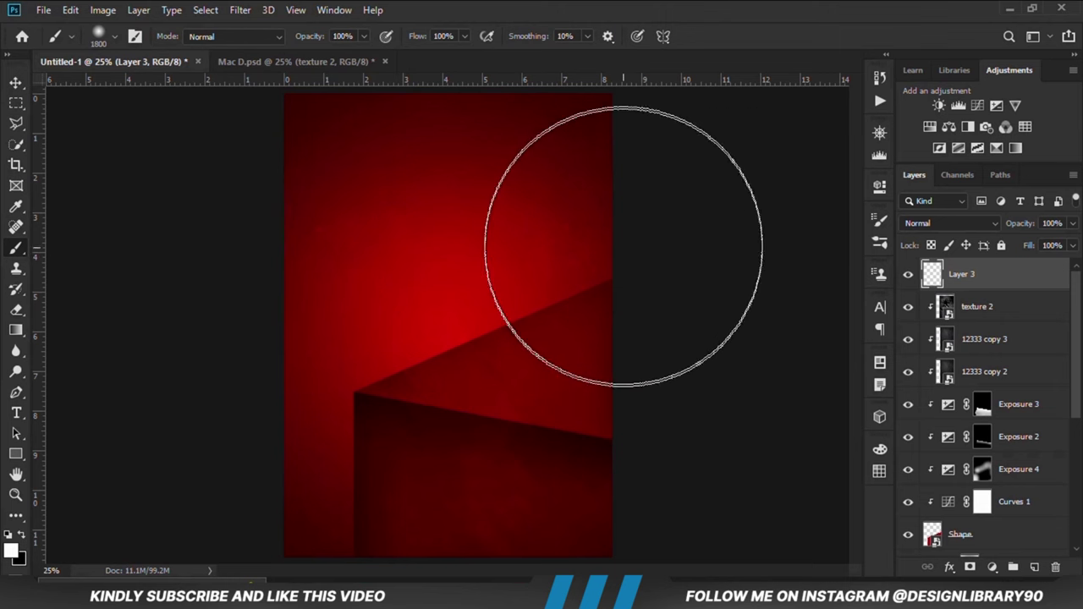
key(bracketleft)
key(bracketleft)
click(621, 222)
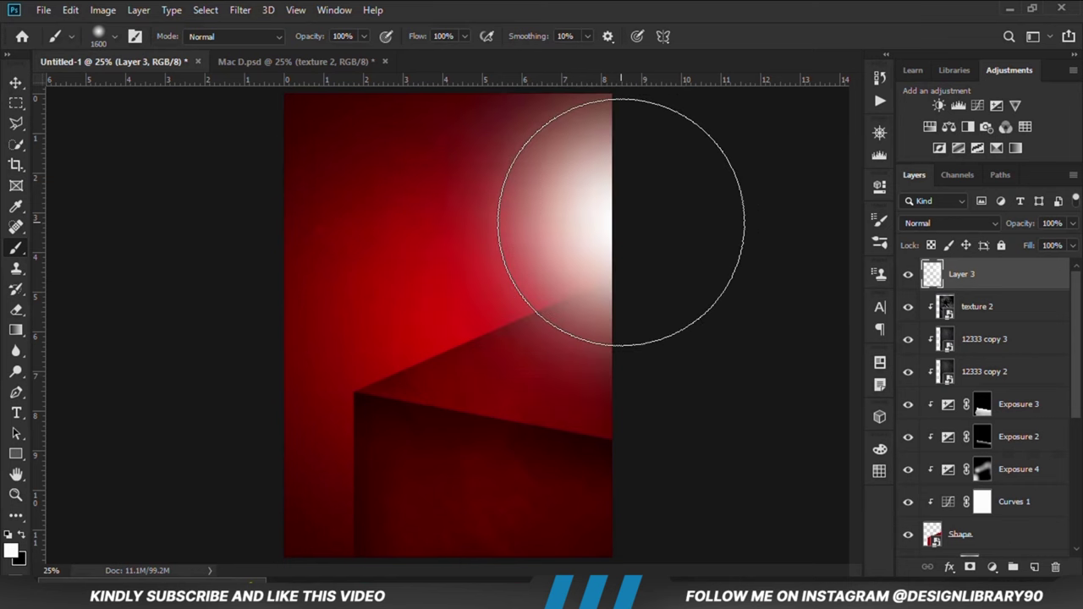
- Set the white spot layer's blend mode to Overlay and deselect the layer
key(v)
click(950, 224)
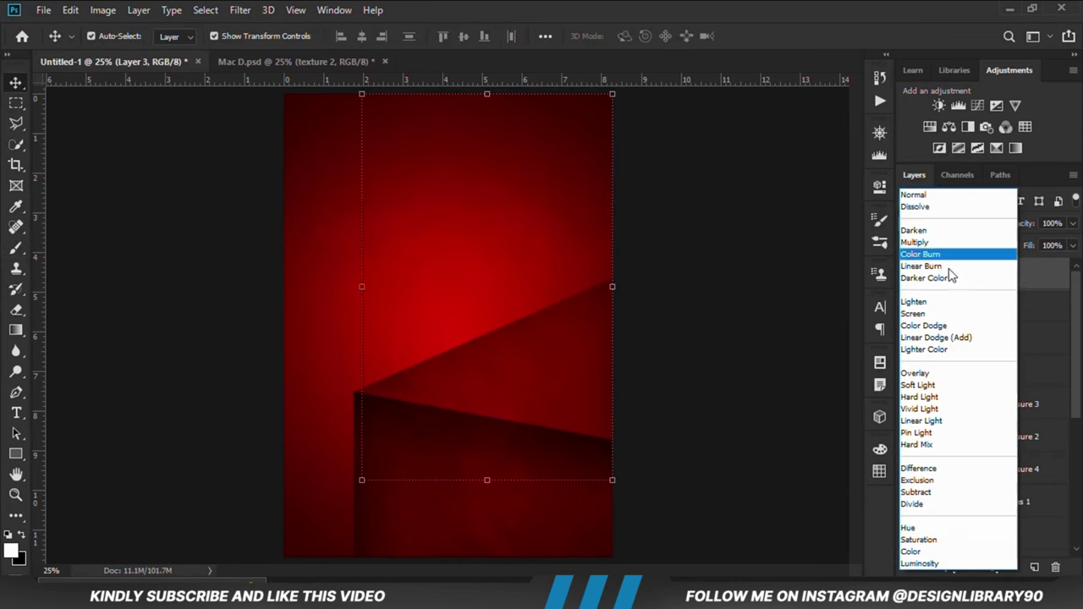
click(931, 373)
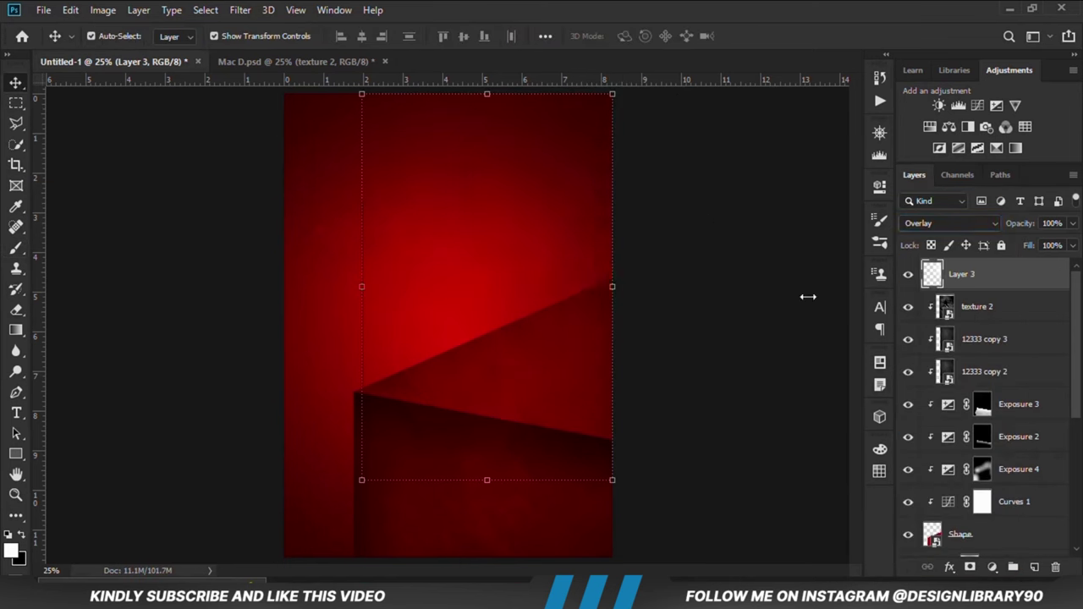
click(745, 332)
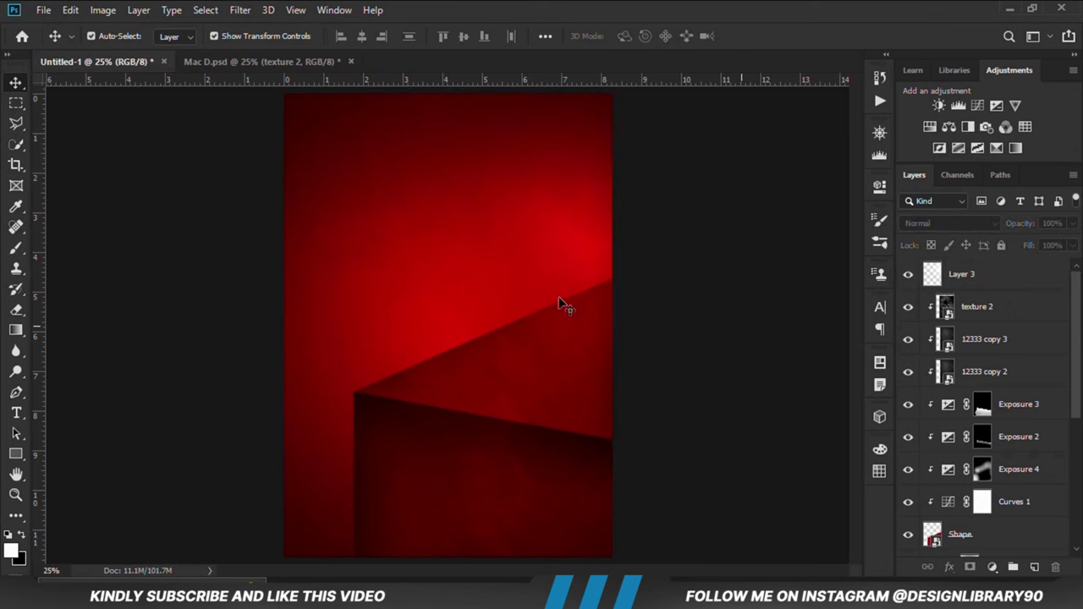
- Copy the smoke layer from Mac D.psd into the Untitled-1 poster
click(205, 62)
click(686, 375)
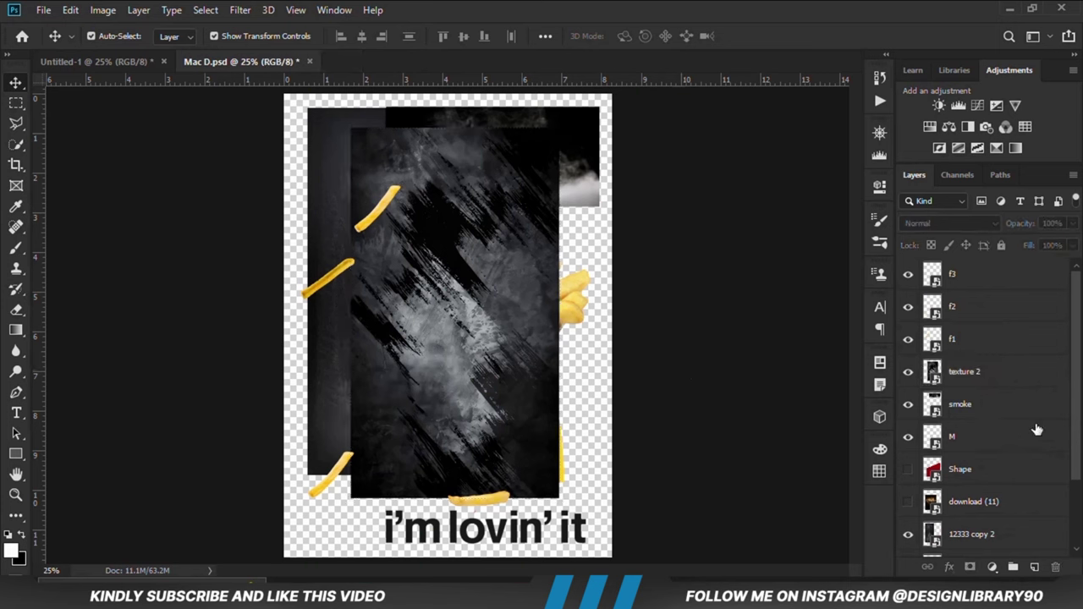
click(958, 406)
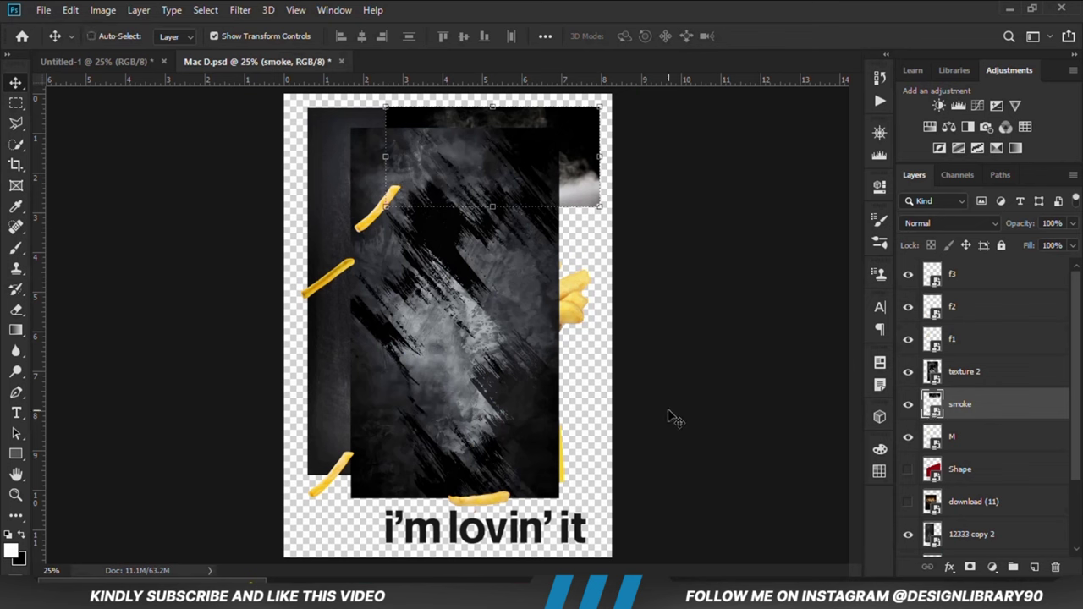
click(92, 63)
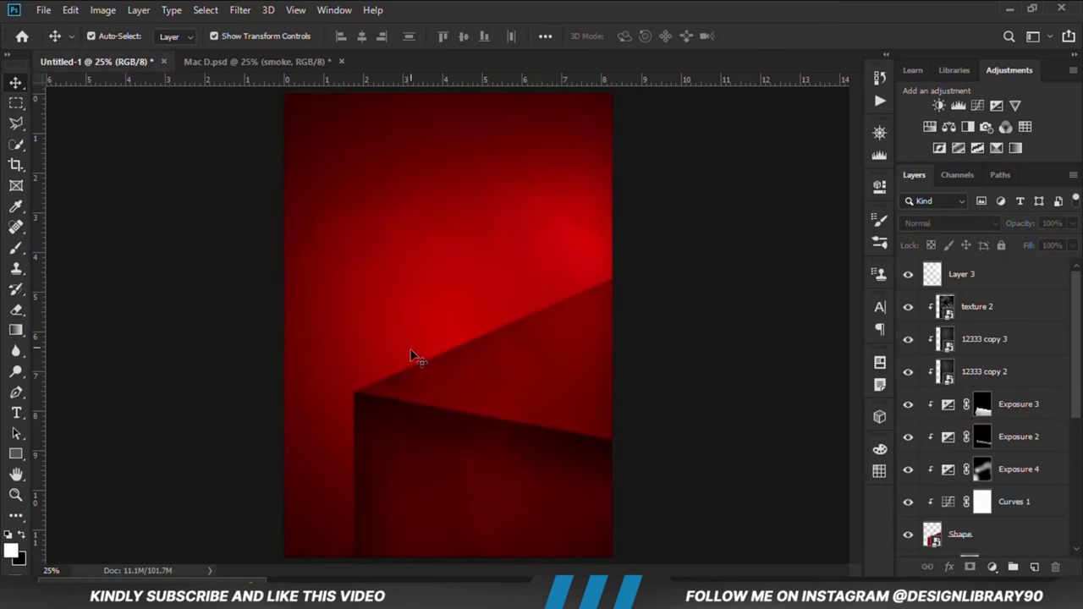
drag(427, 368, 426, 370)
- Enlarge the smoke beyond the poster's full width and place it along the lower edge
key(ctrl+t)
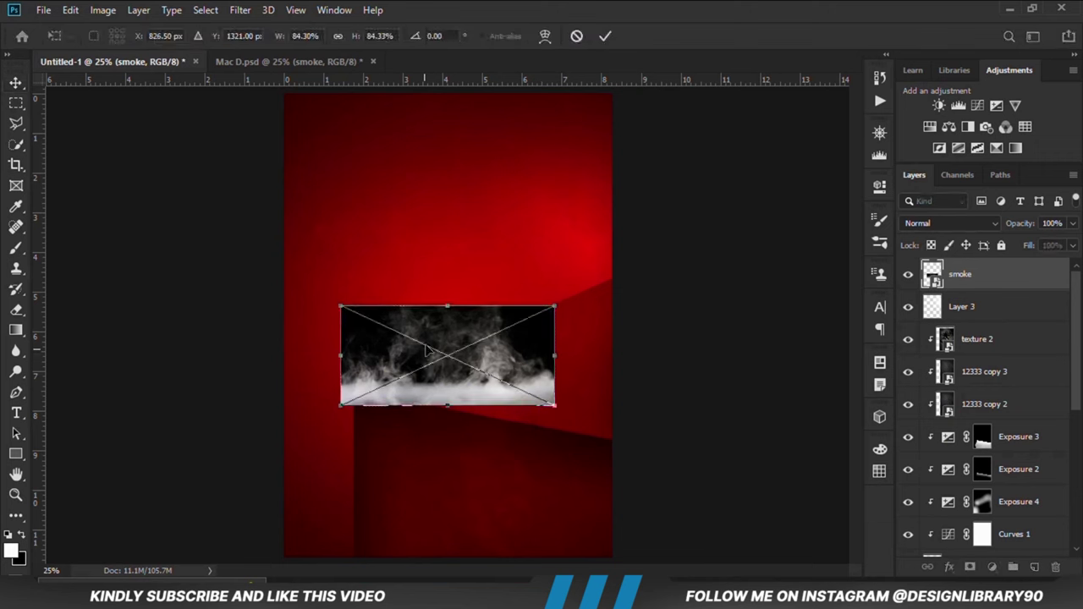
drag(445, 304, 448, 245)
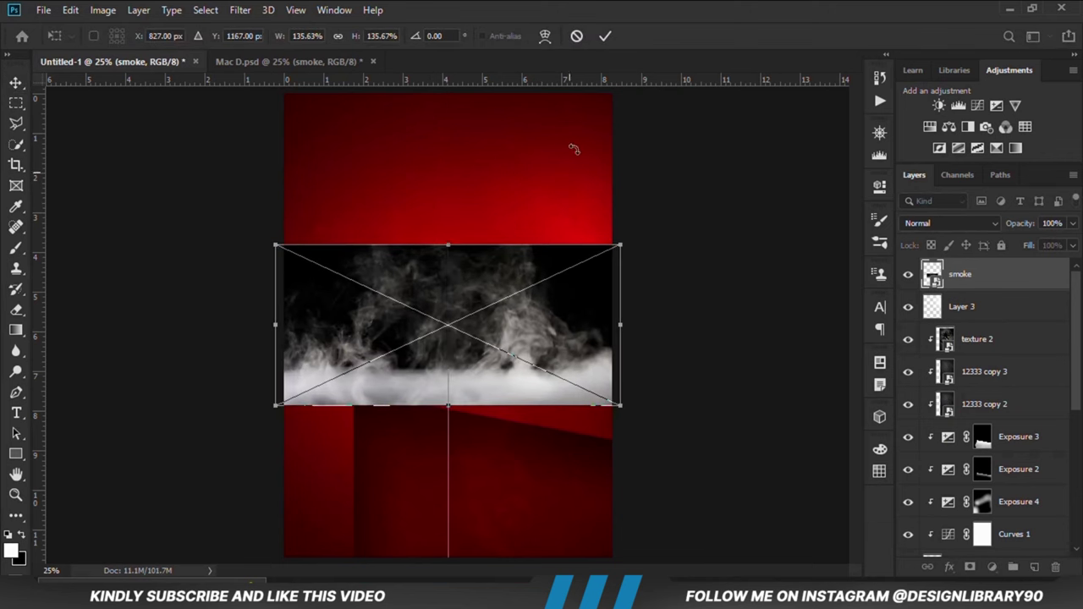
click(606, 36)
drag(488, 325, 495, 446)
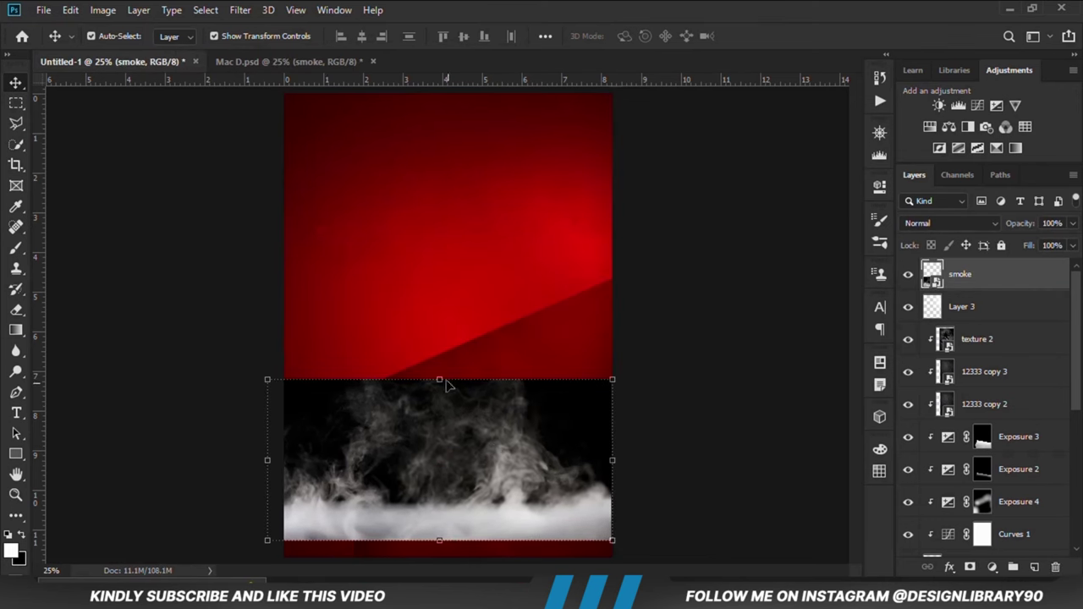
key(ctrl+t)
drag(442, 380, 467, 424)
key(Return)
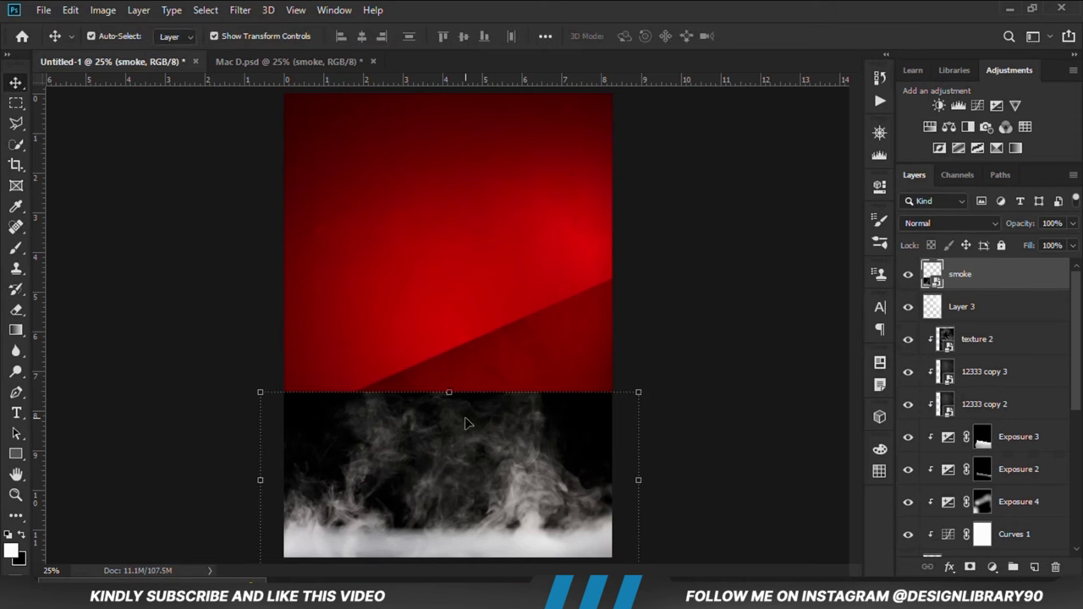
- Set the smoke layer's blend mode to Screen and move the smoke slightly lower on the poster
click(946, 223)
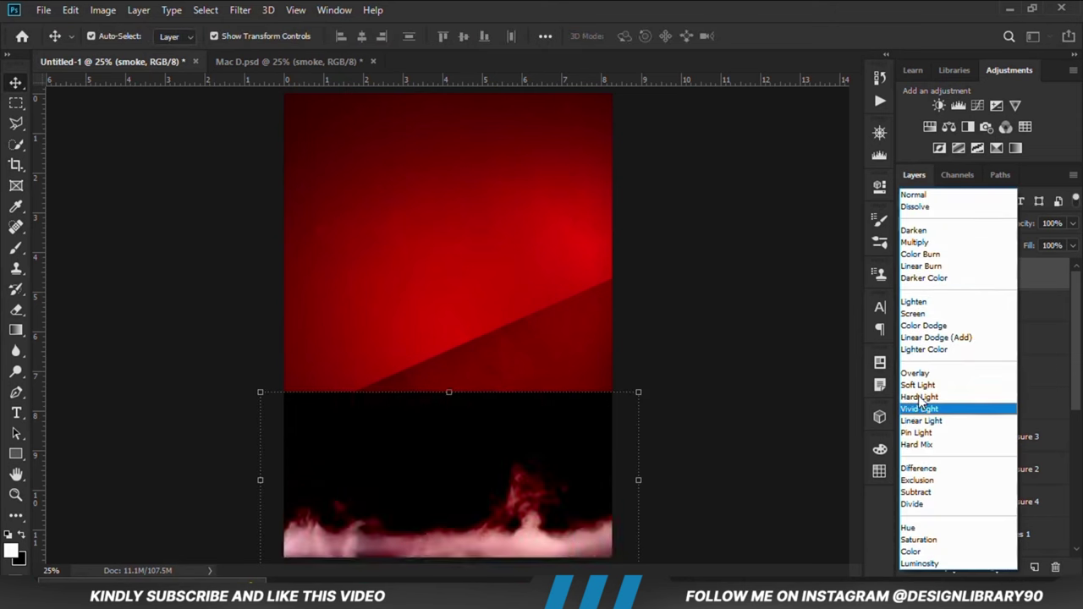
click(915, 315)
drag(507, 460, 521, 485)
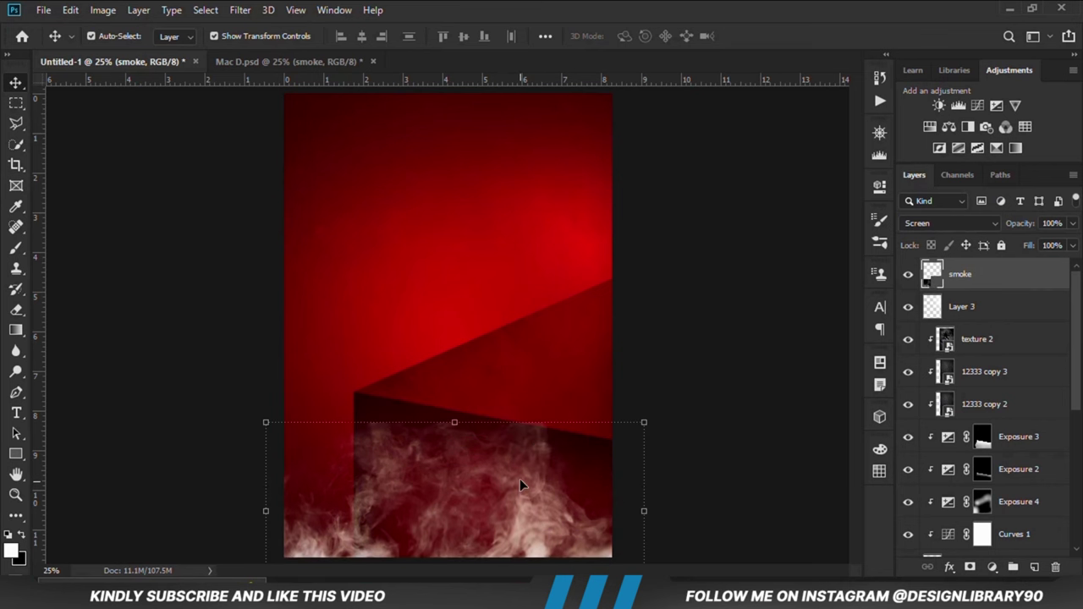
- Add a layer mask to the smoke and fade its hard upper edge with a soft black brush at 43% opacity
click(969, 568)
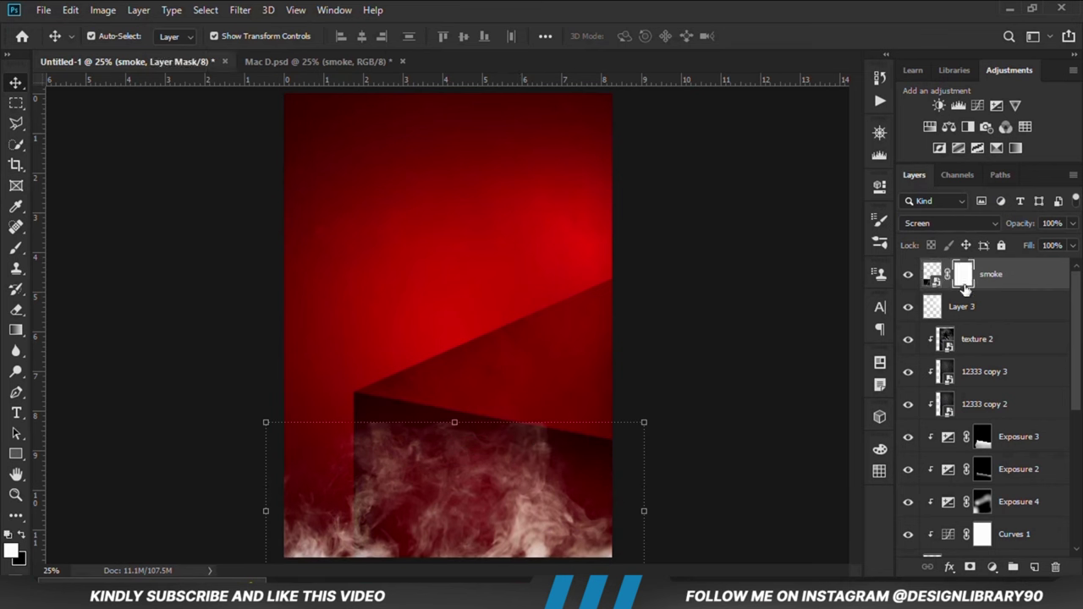
click(16, 247)
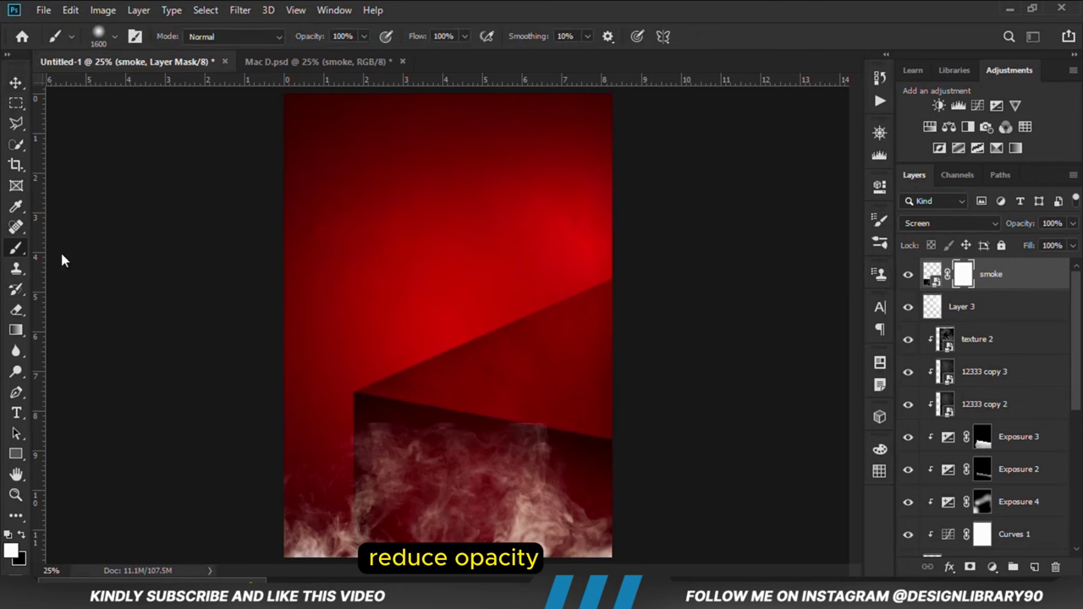
drag(359, 56, 329, 58)
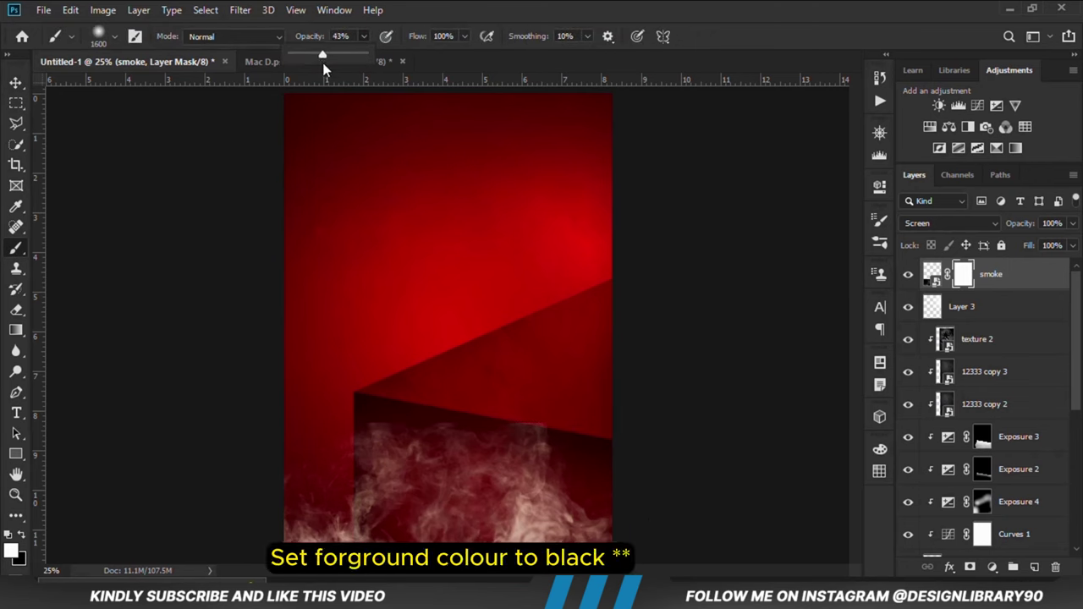
click(23, 537)
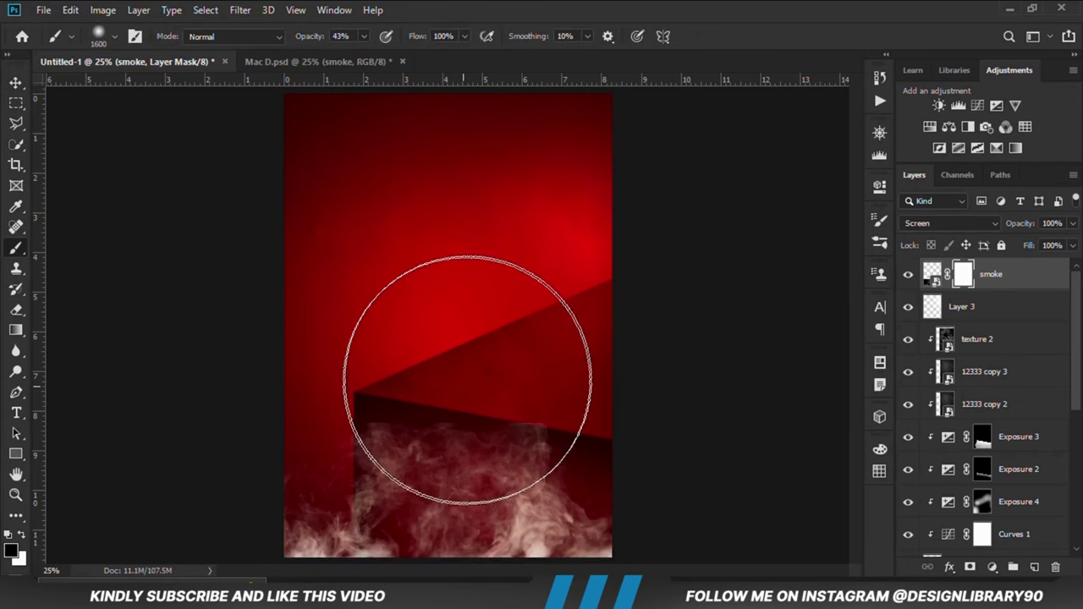
key(bracketleft)
key(bracketleft)
key(bracketleft)
key(bracketleft)
key(bracketleft)
key(bracketleft)
key(bracketleft)
key(bracketleft)
key(bracketleft)
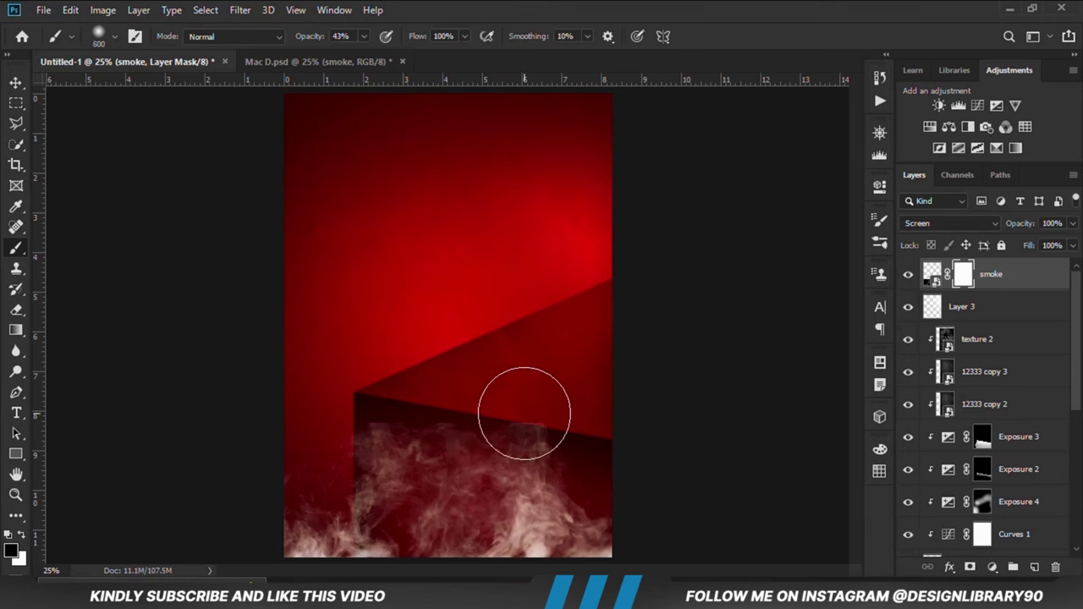
mouse_move(526, 411)
mouse_down()
mouse_move(370, 406)
mouse_move(447, 402)
mouse_up()
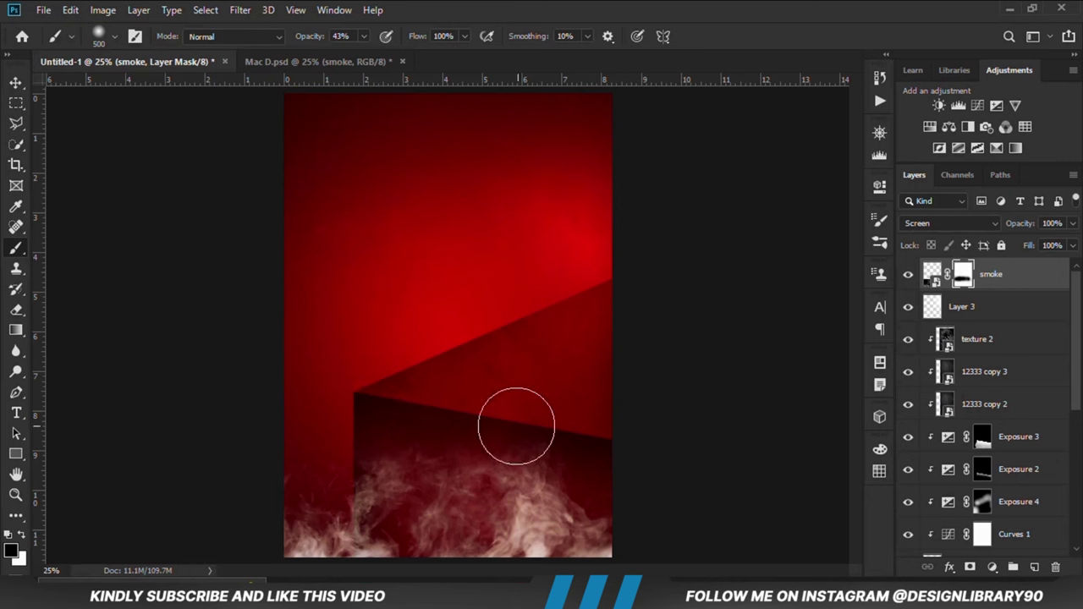
- Paint the smoke's layer mask with the soft black brush to soften its remaining upper edge, and reselect the layer's image
drag(635, 479, 491, 451)
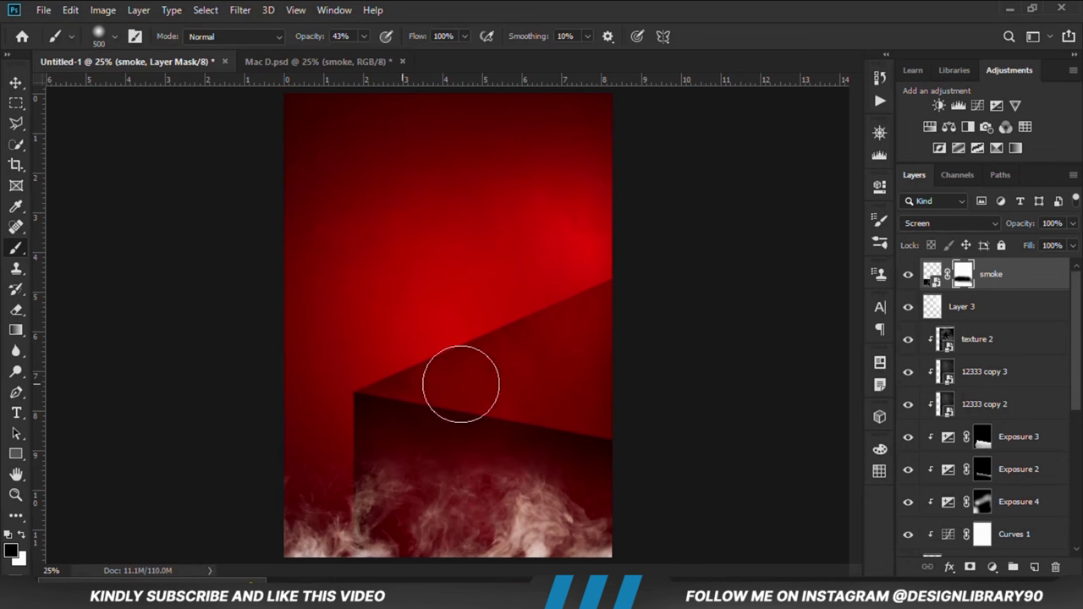
click(16, 82)
key(ctrl+2)
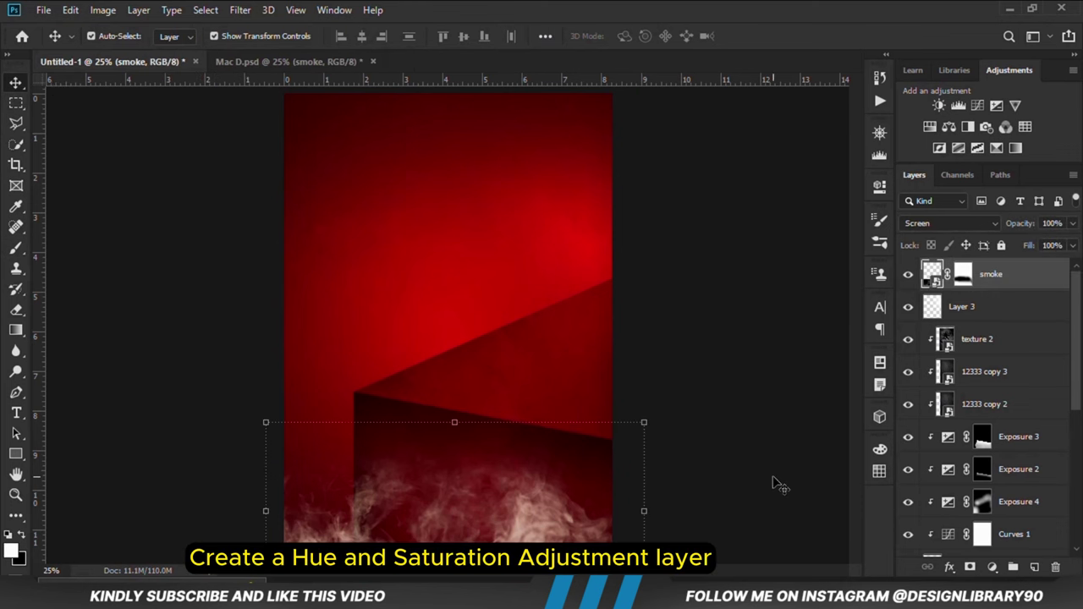
- Clip a Hue/Saturation adjustment to the smoke with Colorize on, hue 0, saturation 76 and lightness -64
click(993, 567)
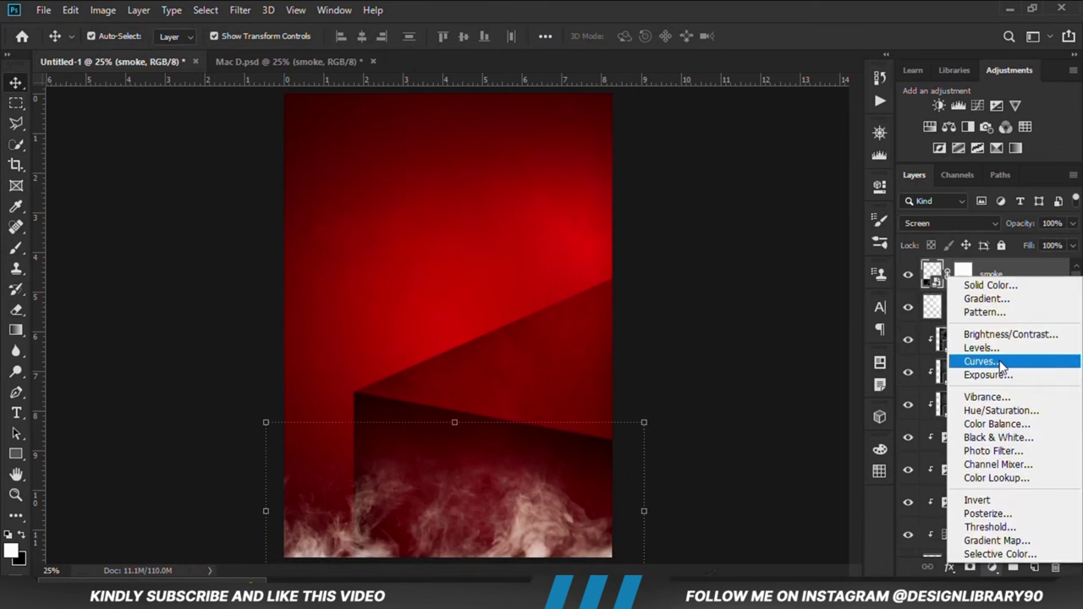
click(1001, 410)
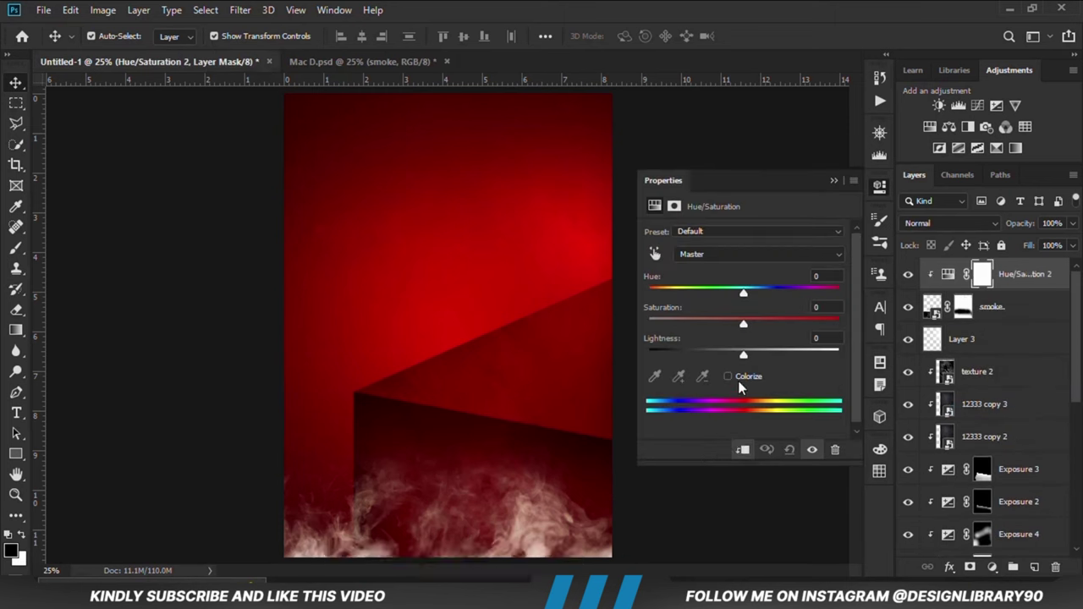
click(738, 381)
drag(695, 326, 766, 326)
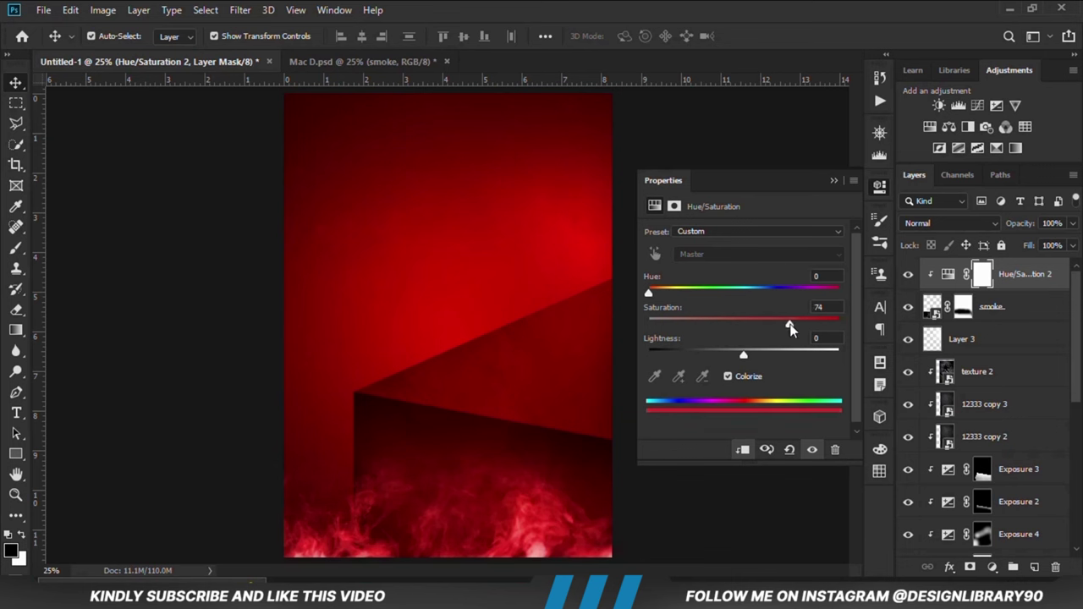
click(711, 353)
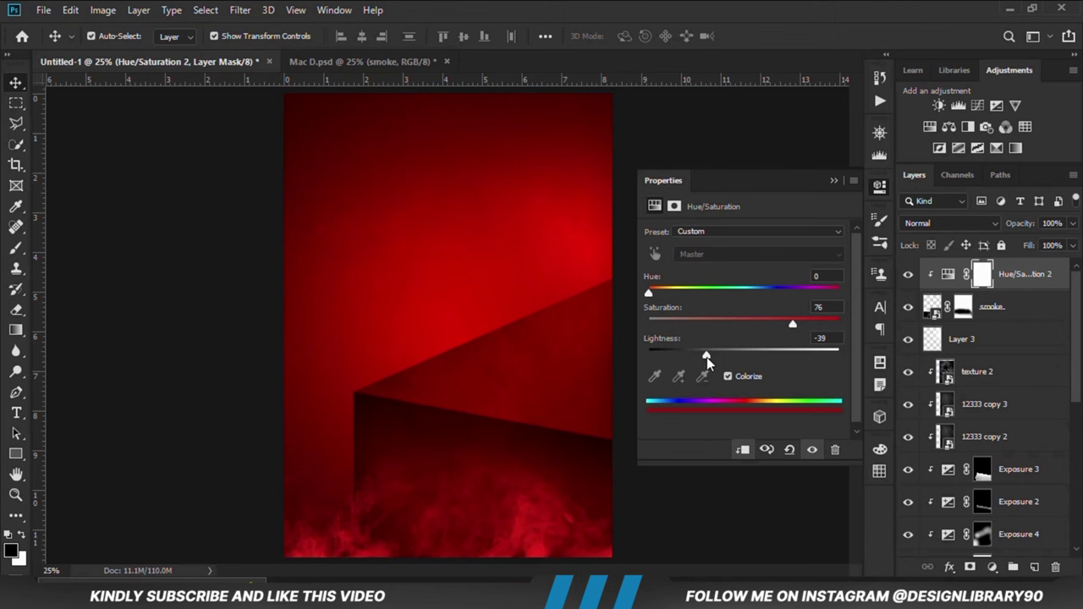
drag(707, 356, 691, 358)
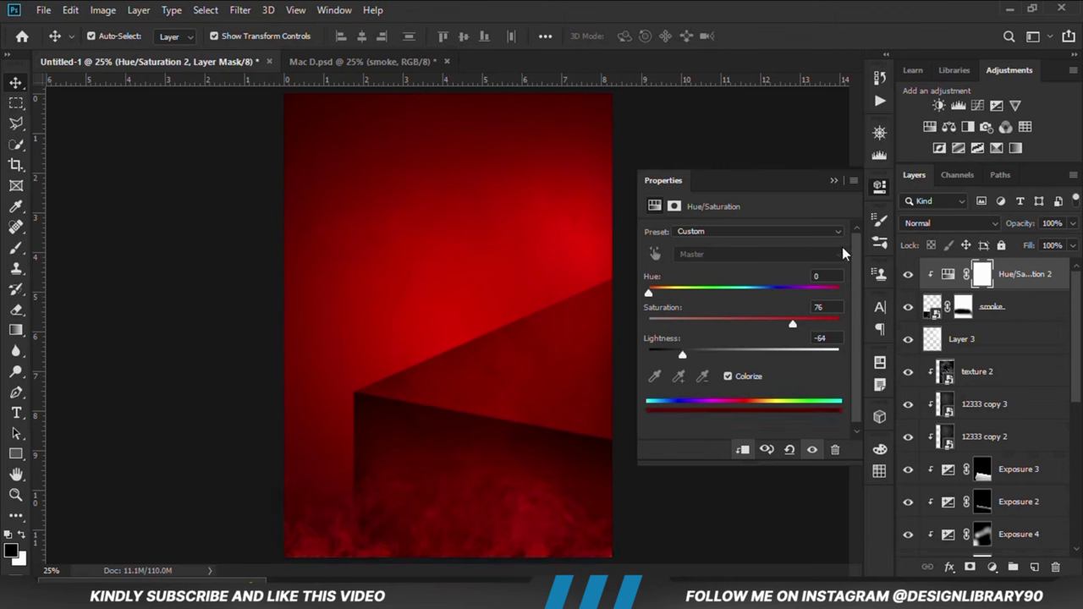
click(832, 182)
- Add a Curves adjustment clipped to the smoke, pulling the shadows down and adjusting the upper midtones for contrast
click(993, 567)
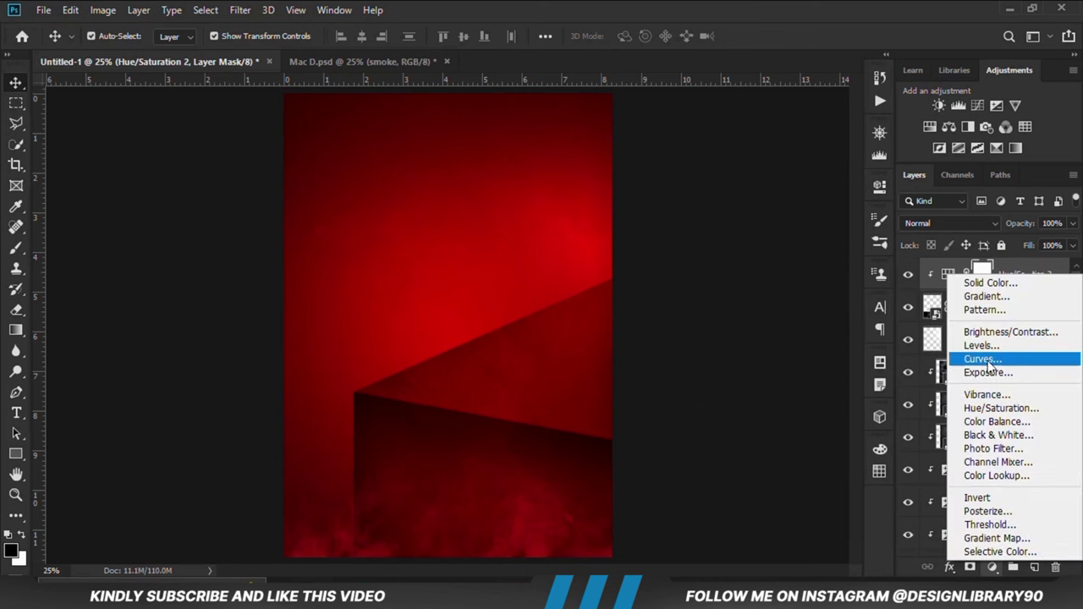
click(987, 356)
click(743, 450)
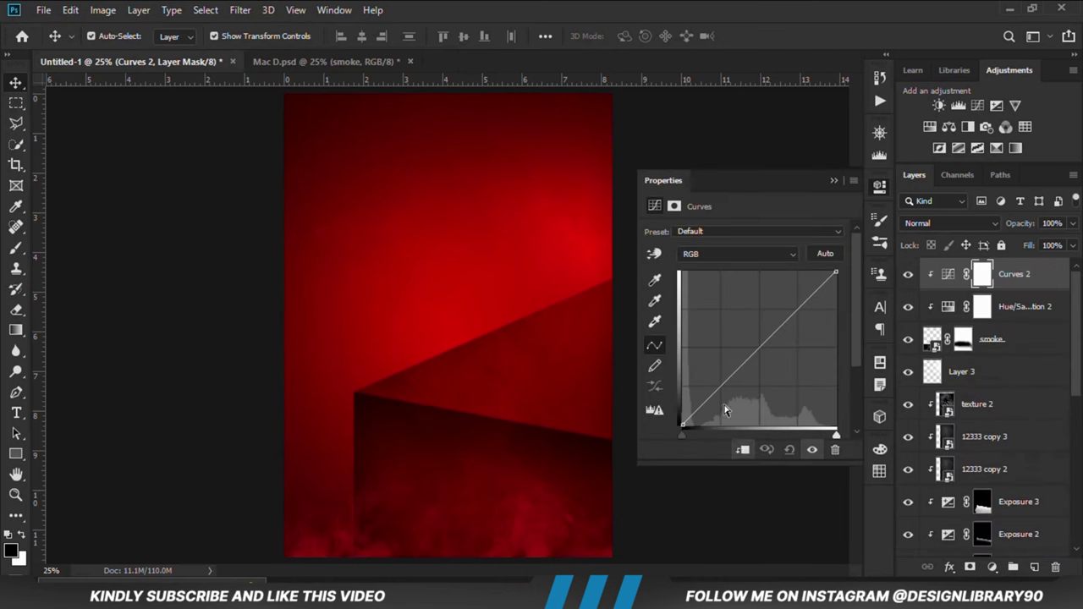
drag(724, 385, 726, 394)
drag(762, 349, 785, 320)
click(834, 181)
click(783, 317)
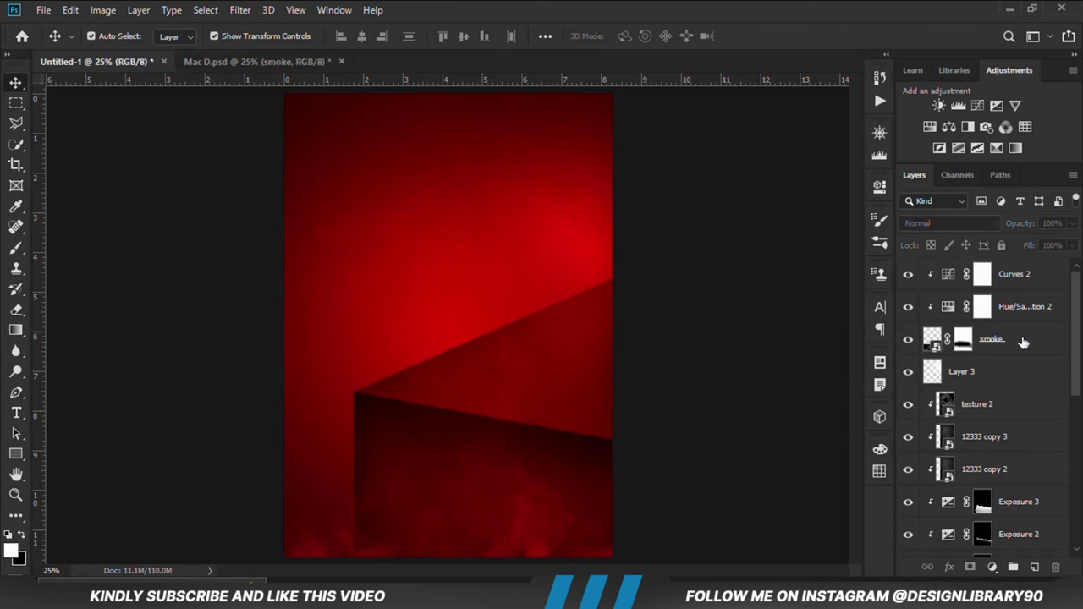
- Group the smoke layer together with its Hue/Saturation and Curves adjustments
drag(1077, 340, 1076, 350)
click(1006, 360)
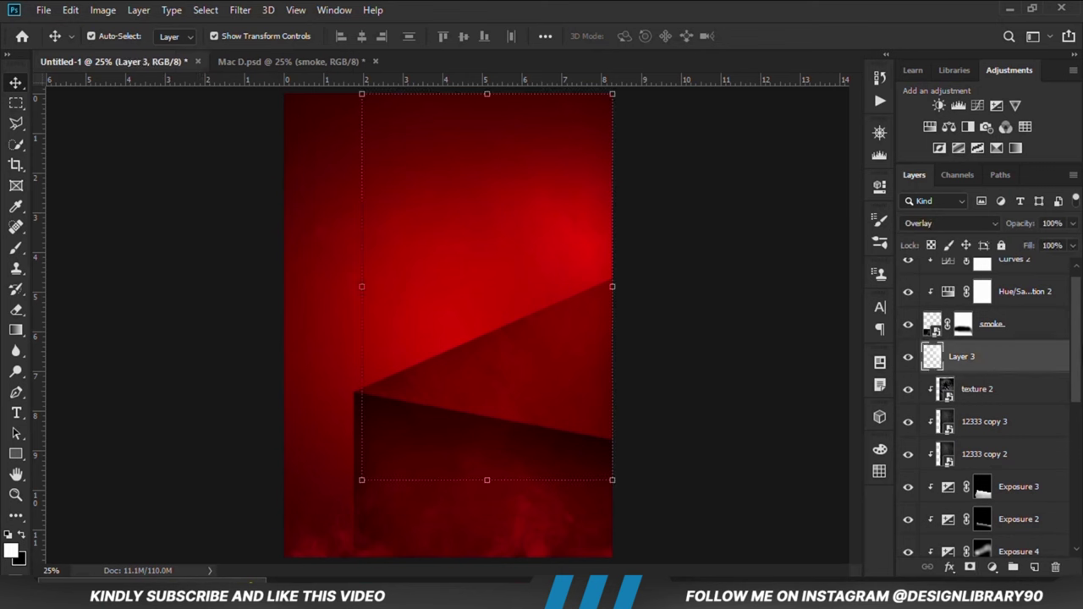
scroll(1077, 337, up, 1)
click(993, 340)
shift+click(1013, 275)
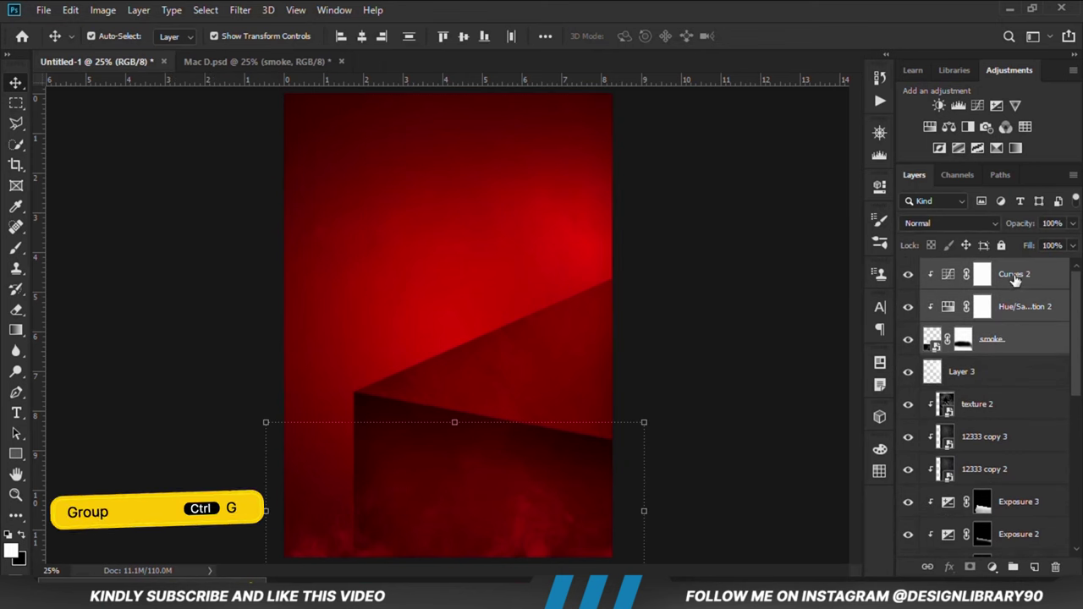
key(ctrl+g)
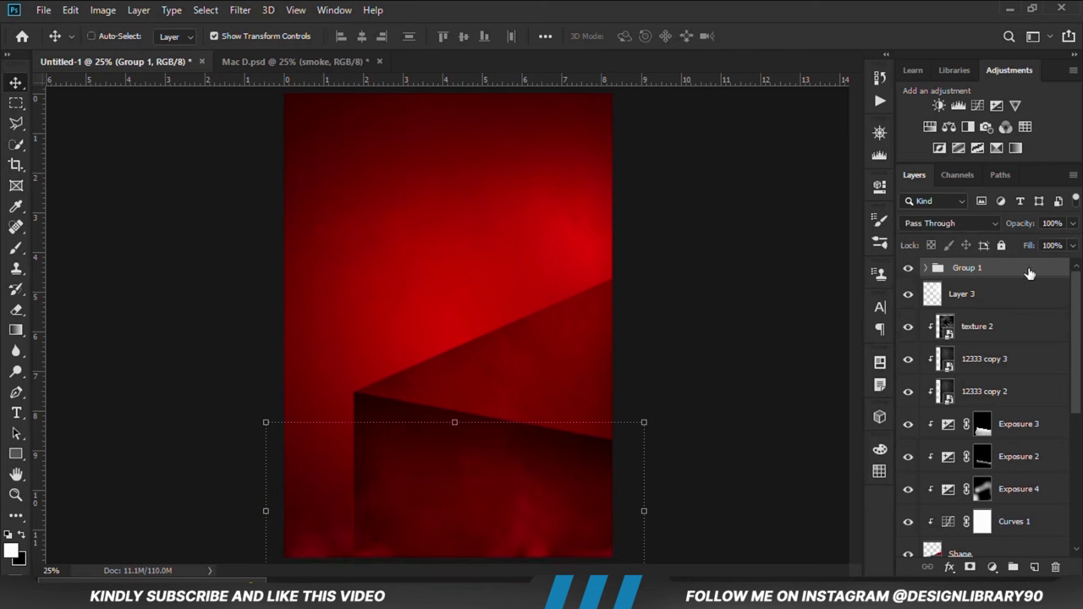
- Duplicate the smoke group and reduce the copy's opacity
key(ctrl+j)
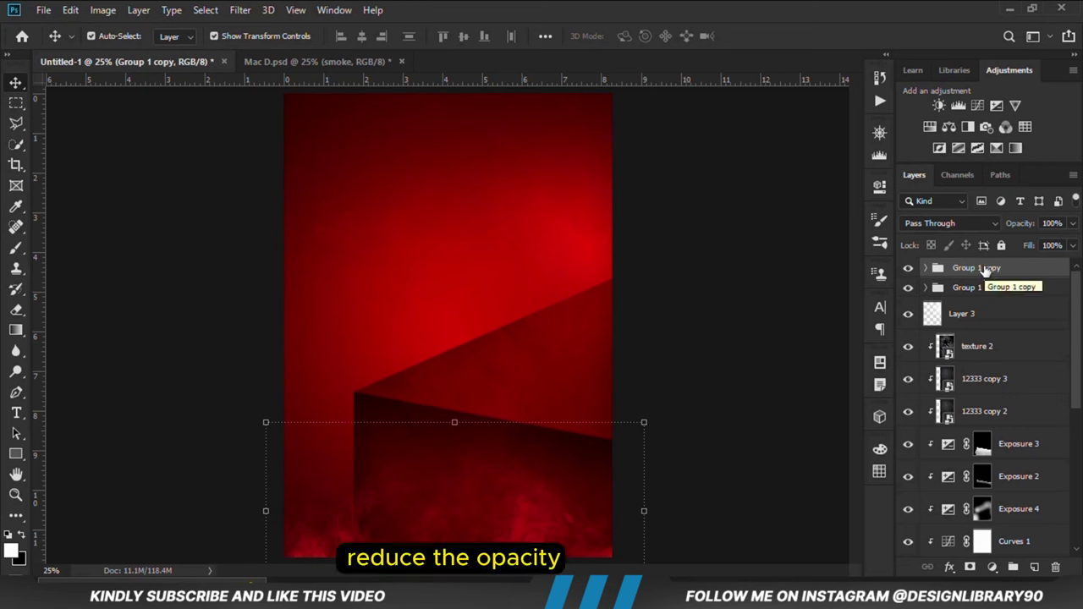
click(1072, 223)
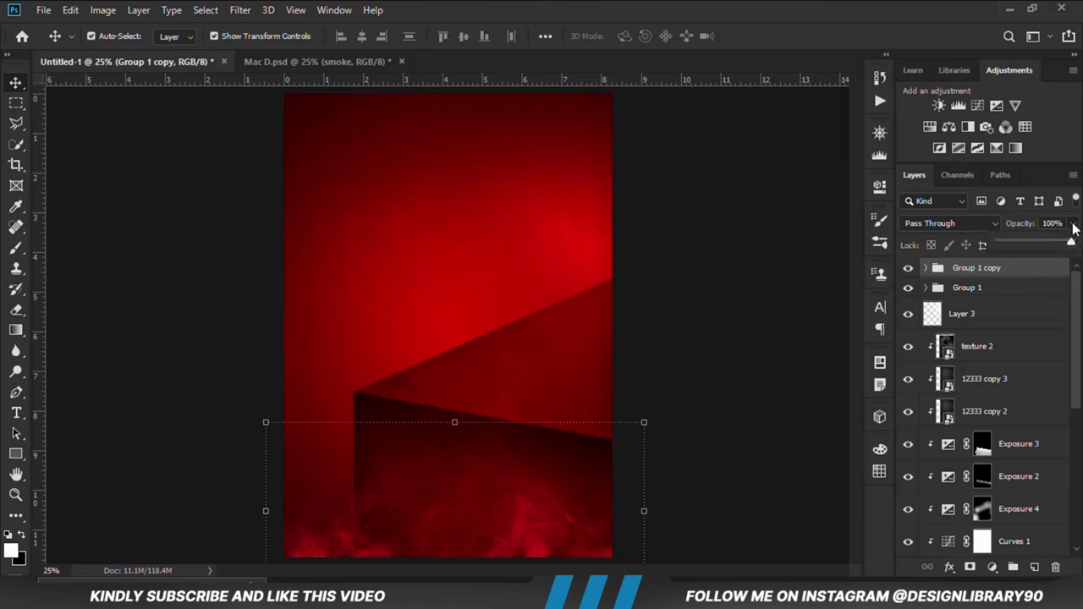
drag(1068, 244, 1054, 249)
click(1026, 288)
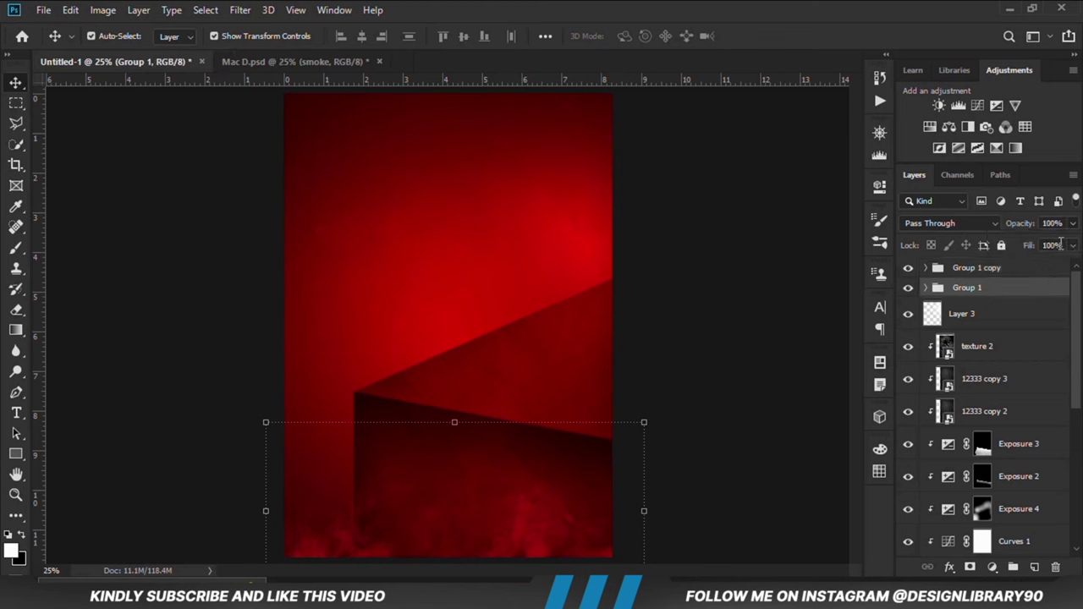
click(736, 324)
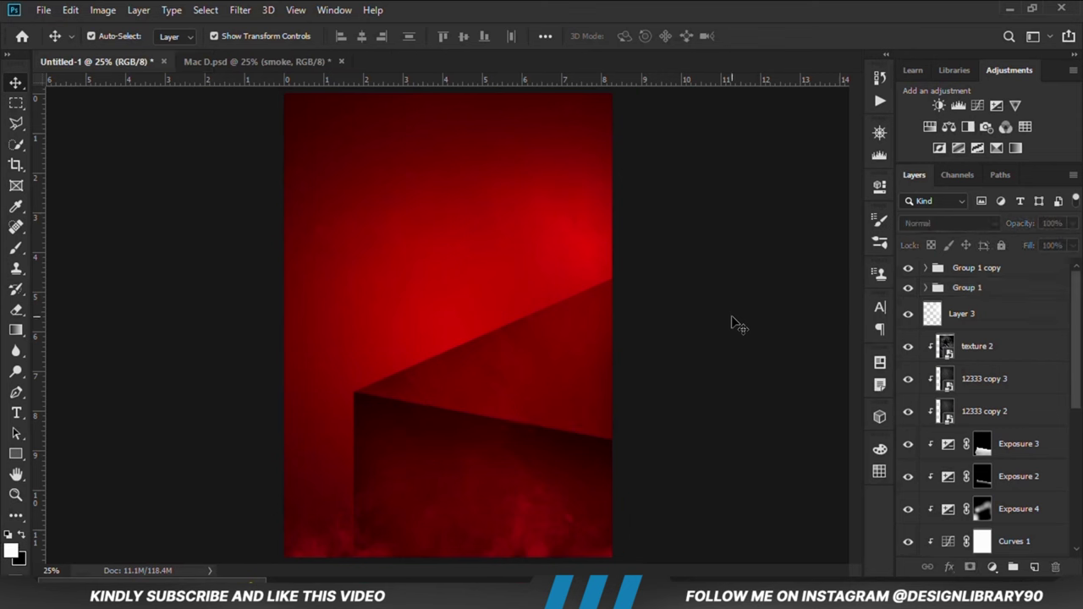
- Hide the texture 2 and 12333 copy 2 layers in Mac D.psd
click(230, 66)
click(500, 295)
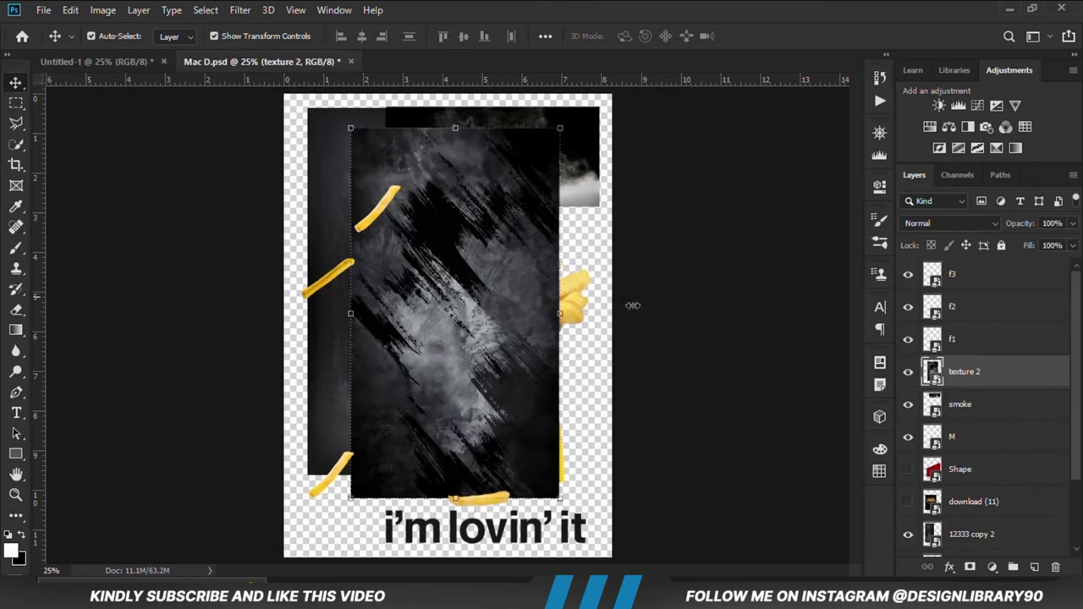
click(908, 373)
click(394, 337)
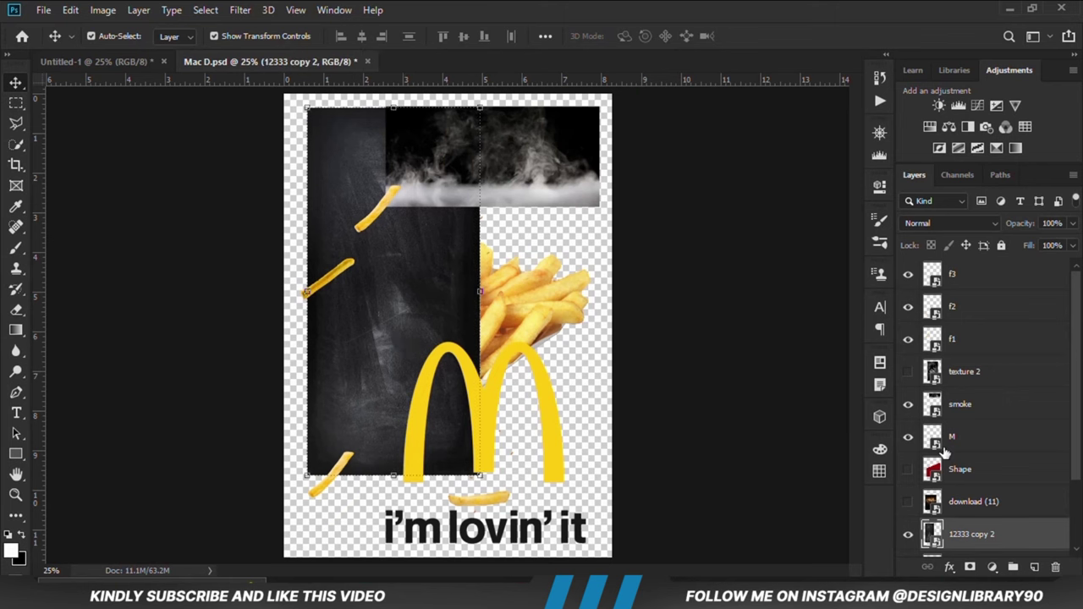
click(908, 534)
- Copy the Fries layer from Mac D.psd into the Untitled-1 poster and place it on the box, overlapping the poster's right edge
click(468, 310)
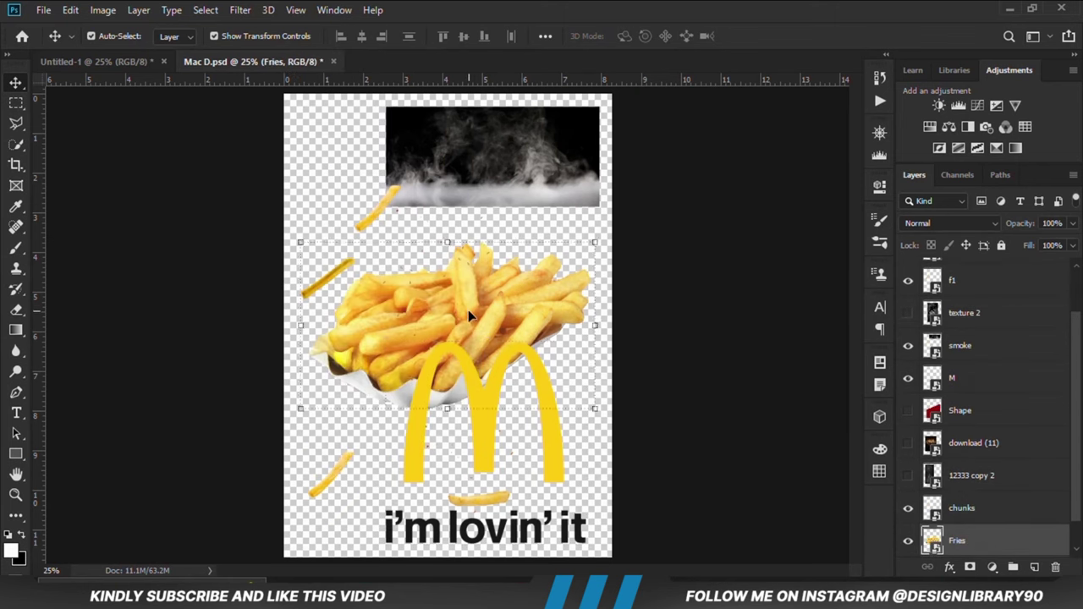
click(110, 63)
key(ctrl+v)
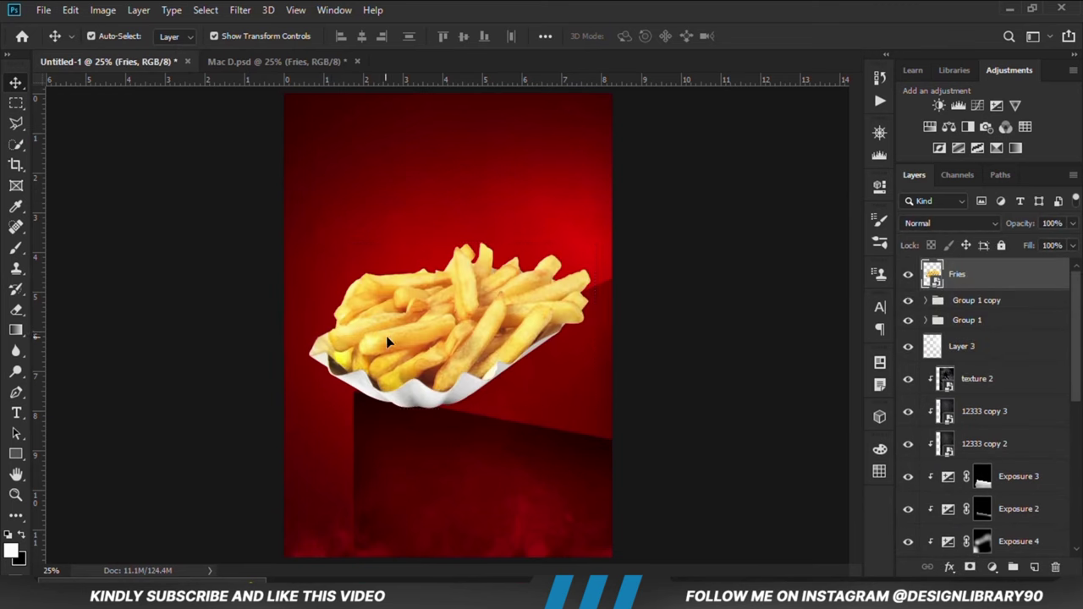
drag(386, 337, 491, 333)
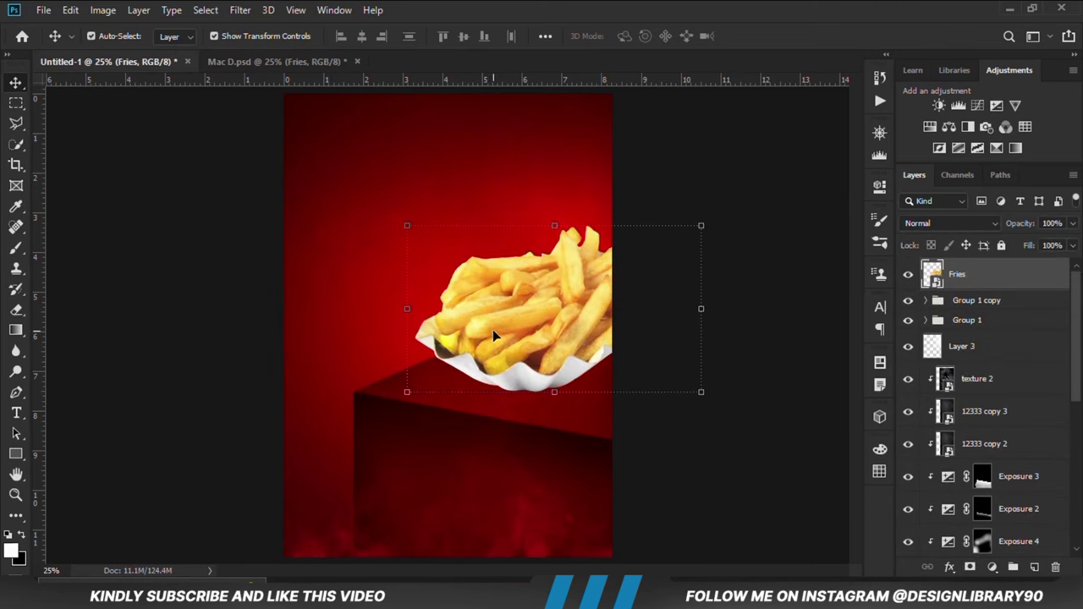
- Convert the poster's Fries layer to a smart object
right_click(995, 286)
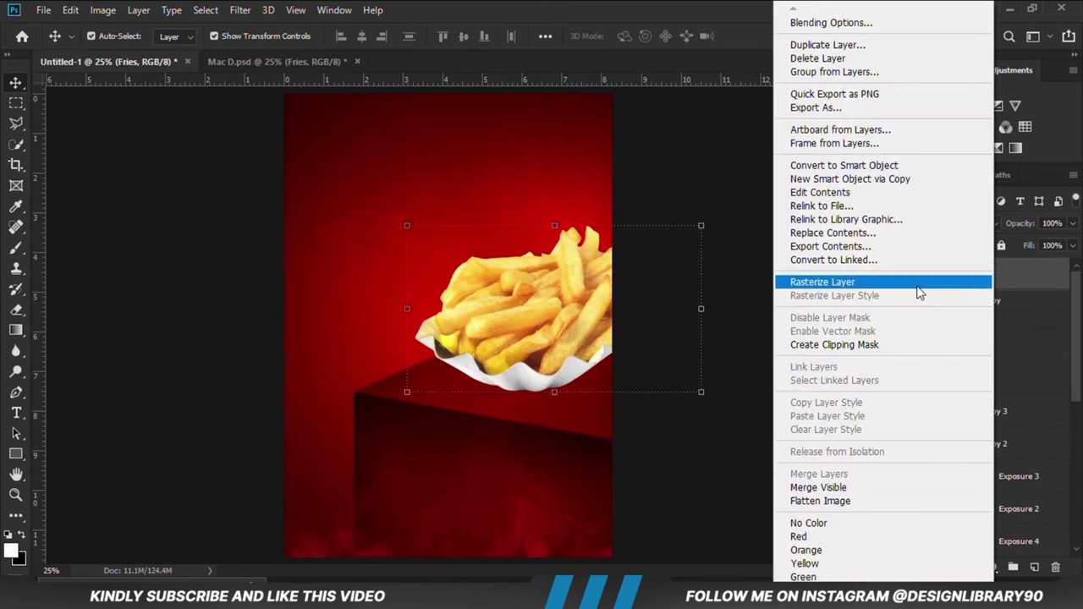
click(823, 166)
click(706, 240)
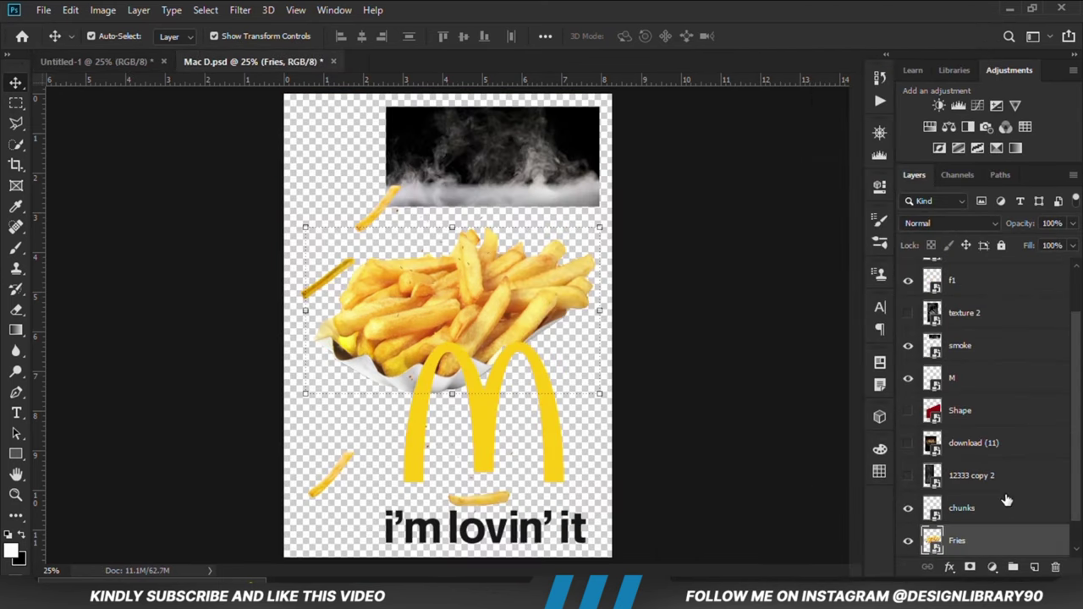
- Copy the Lorem ipsum text layer from Mac D.psd into the poster and place it low on the box's front face
click(430, 381)
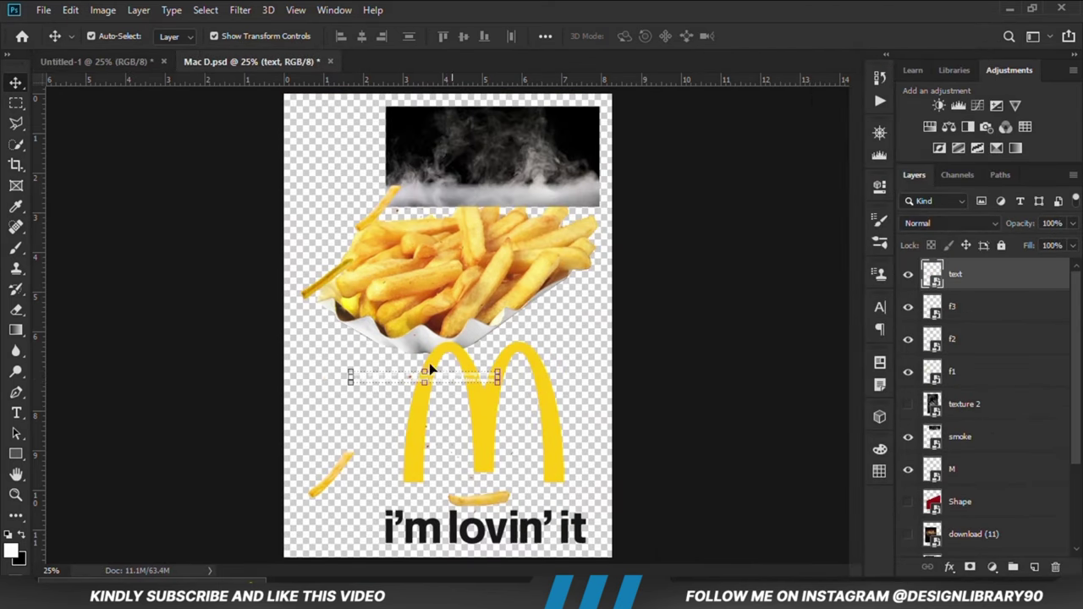
drag(430, 370, 461, 518)
key(Return)
click(639, 470)
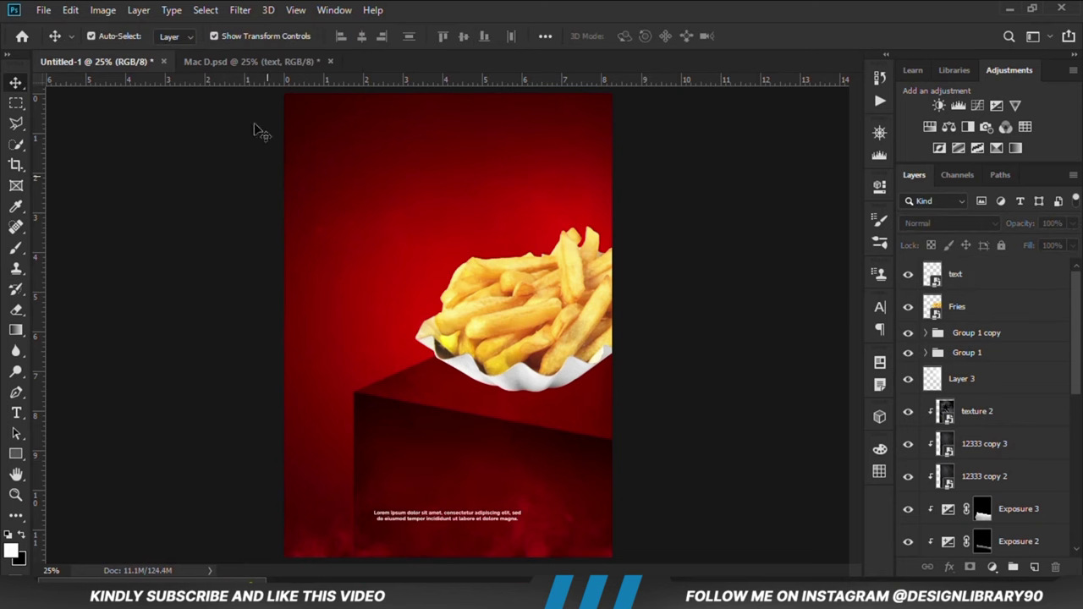
- Copy the f1 loose fries from Mac D.psd into the poster and place them above the tray, running past the top edge
click(250, 62)
drag(375, 211, 508, 112)
key(ctrl+t)
click(605, 36)
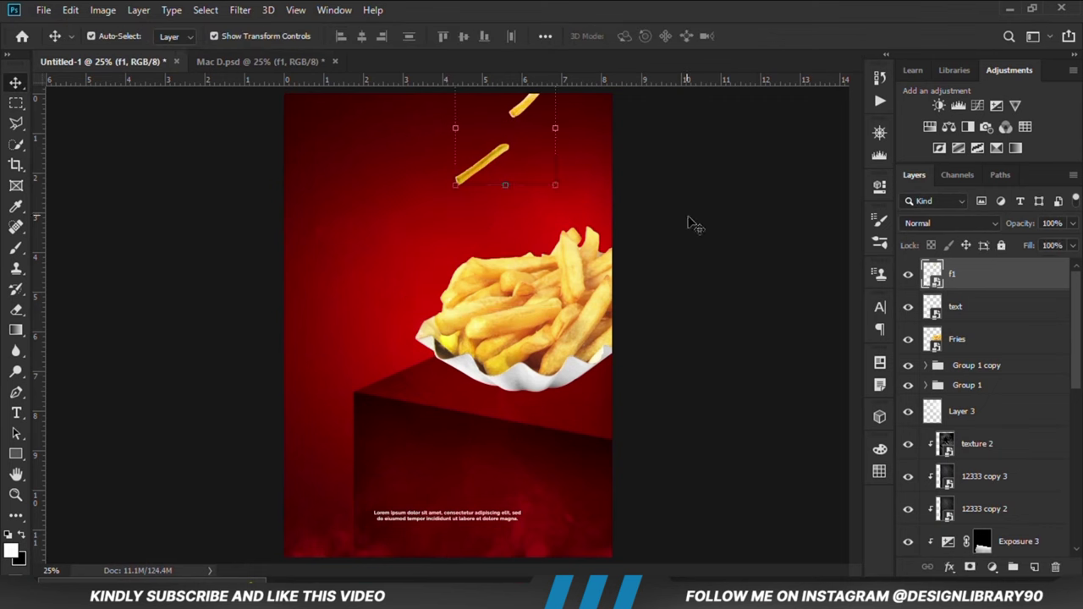
- Copy the f3 fry from Mac D.psd into the poster, place it just above the tray and rotate it to about -160°
click(245, 61)
click(333, 487)
drag(447, 497, 540, 197)
key(ctrl+t)
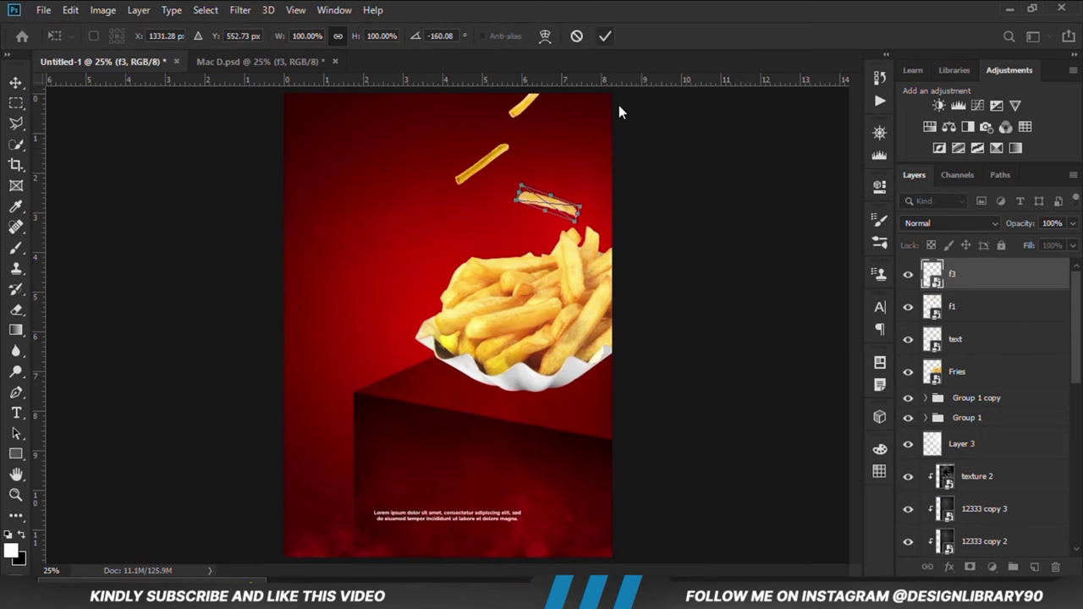
key(Return)
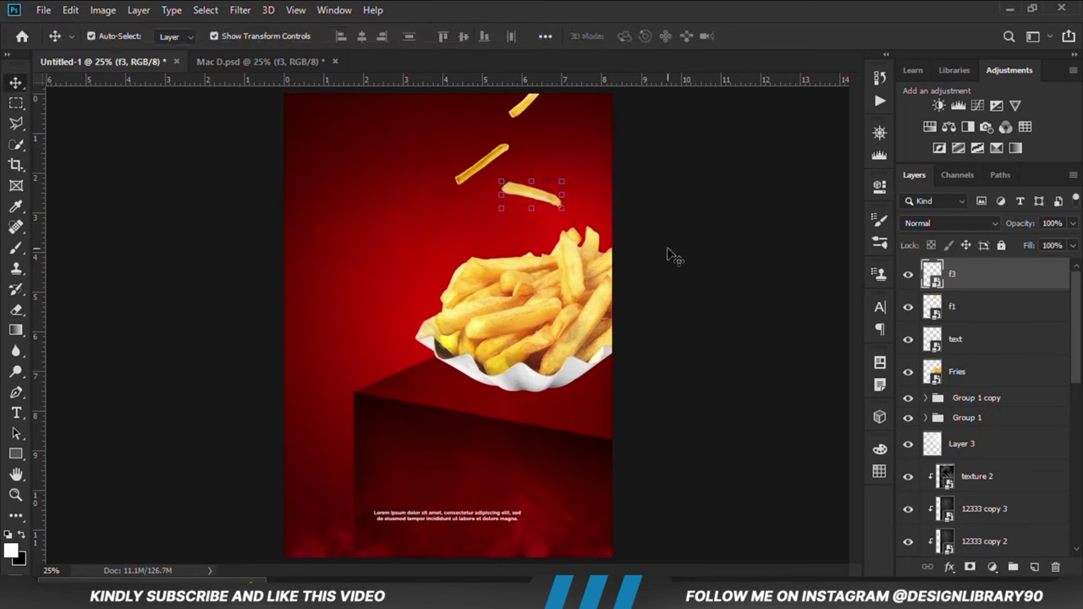
- Rotate the f3 fry to about -147° above the tray and nudge the f1 fries slightly upward
click(671, 255)
click(532, 196)
drag(565, 153, 577, 159)
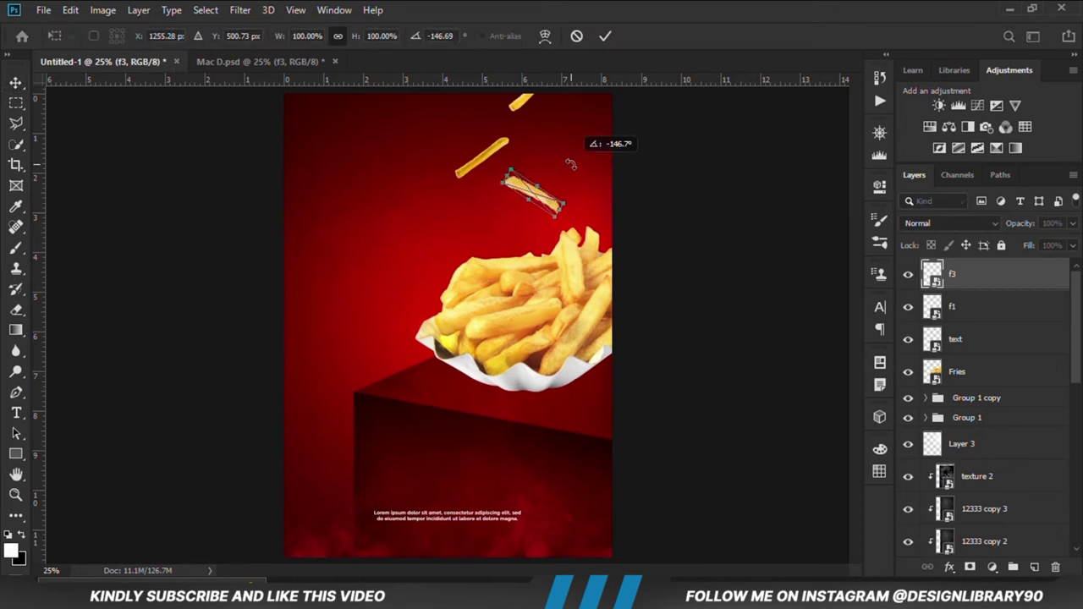
key(Return)
click(689, 272)
- Copy the M logo with its tagline from Mac D.psd into the poster and convert it to a smart object
click(225, 61)
click(212, 290)
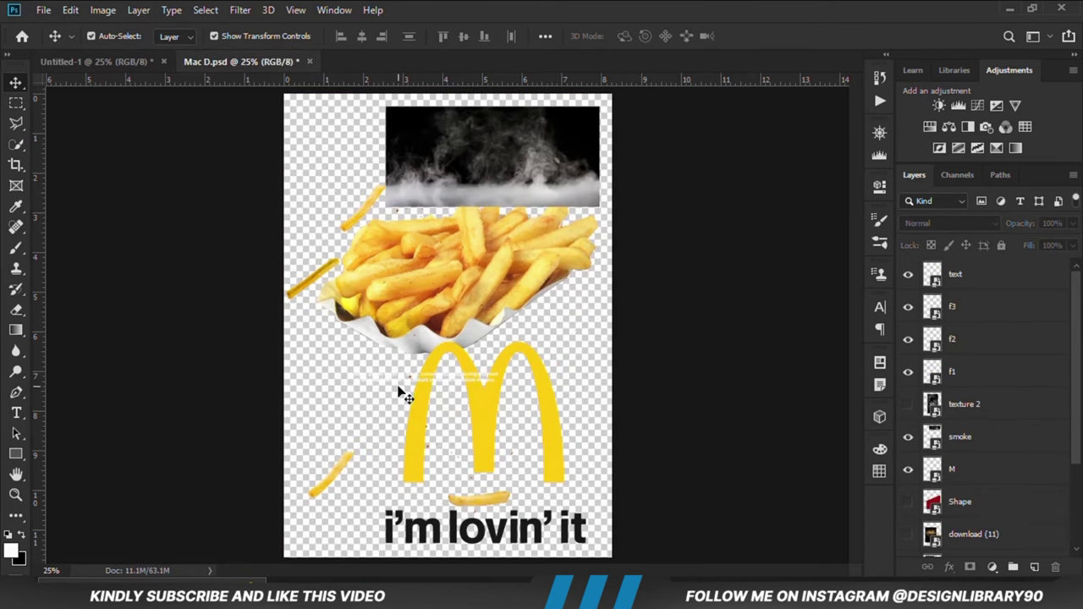
click(423, 434)
drag(263, 361, 440, 296)
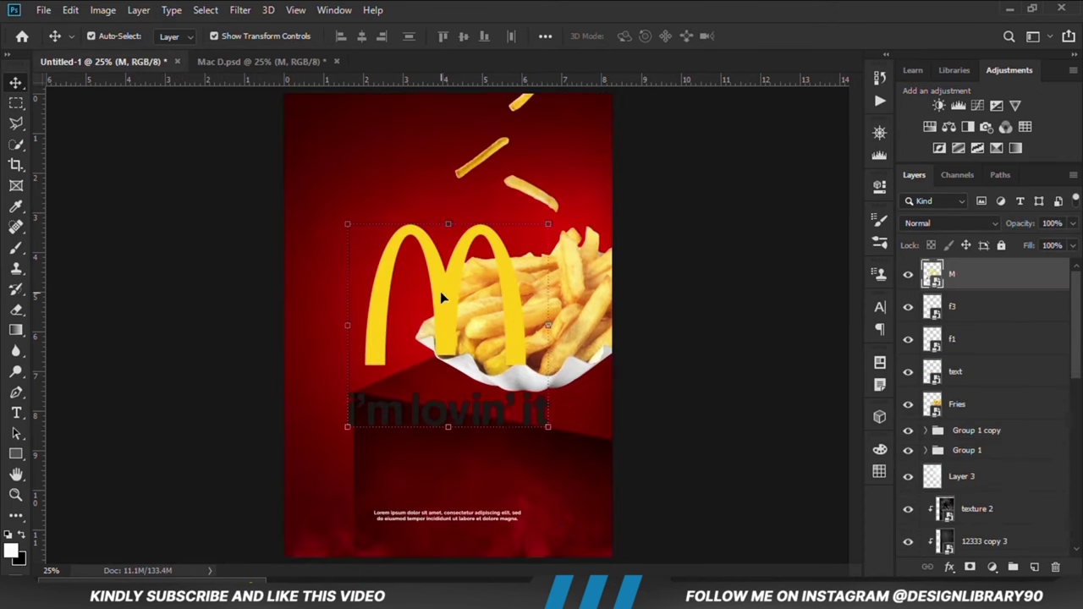
right_click(1007, 284)
click(859, 165)
- Scale the M logo down to a small mark and place it in the poster's upper-left corner
drag(548, 426, 341, 149)
drag(373, 179, 360, 167)
key(Return)
- Apply a white Color Overlay to the M logo and its tagline
click(950, 567)
click(982, 418)
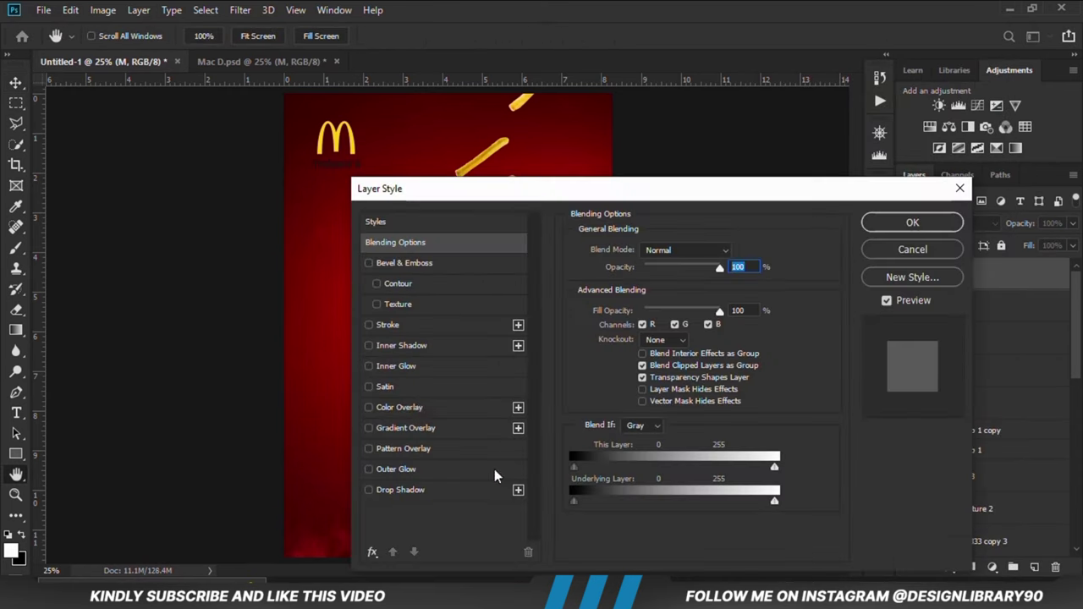
click(481, 407)
click(735, 251)
click(866, 177)
click(912, 223)
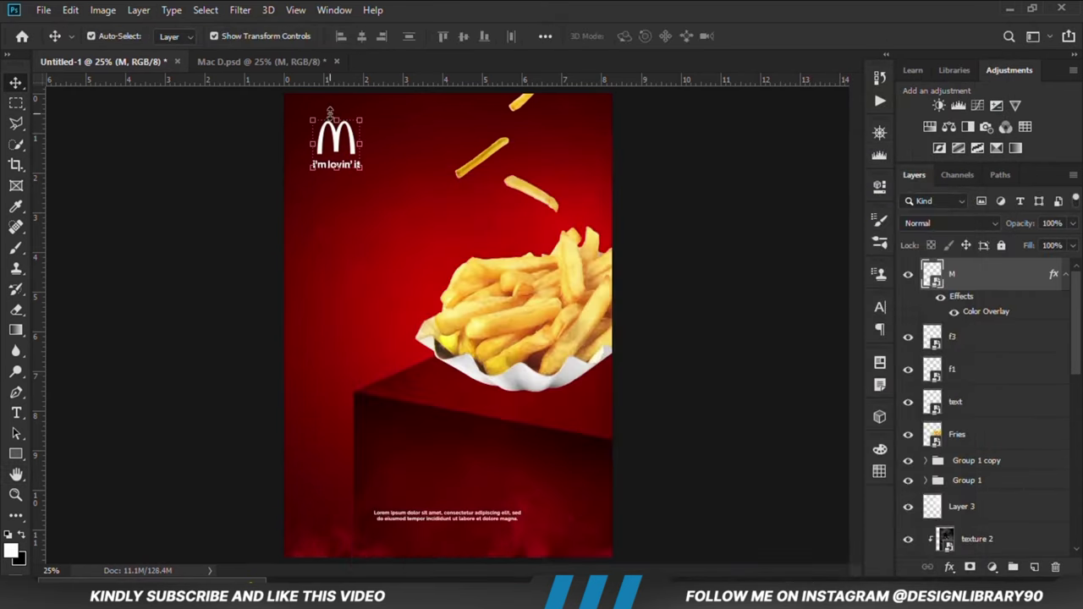
- Move the white logo slightly inward and down from the poster's upper-left corner
key(ctrl+t)
drag(313, 123, 340, 159)
key(Return)
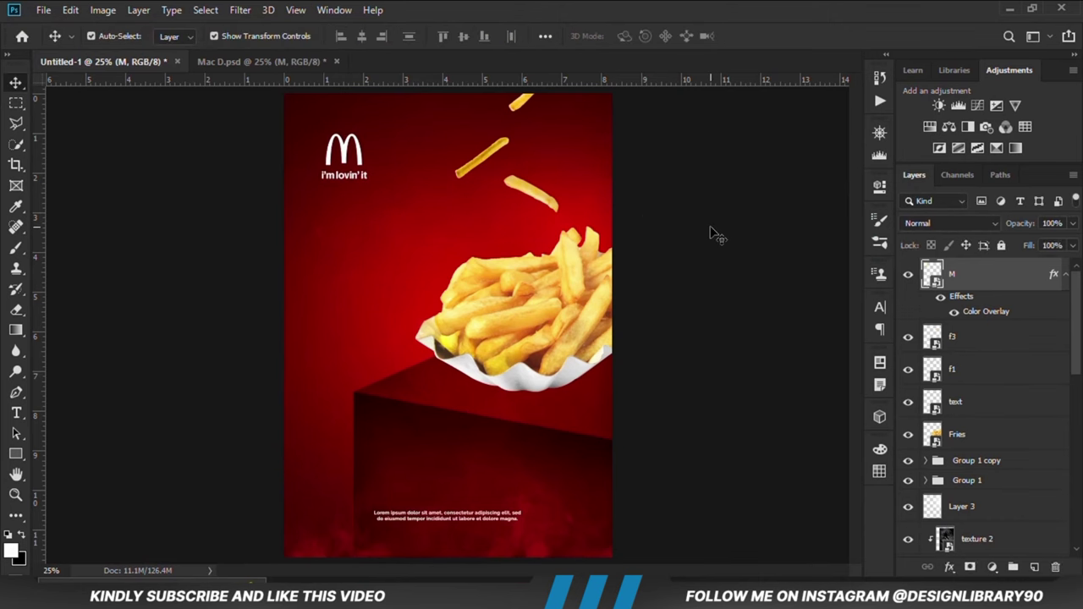
- Copy the chunks layer from Mac D.psd into the poster and move it up over the falling fries and tray
click(709, 229)
click(224, 64)
scroll(986, 406, down, 3)
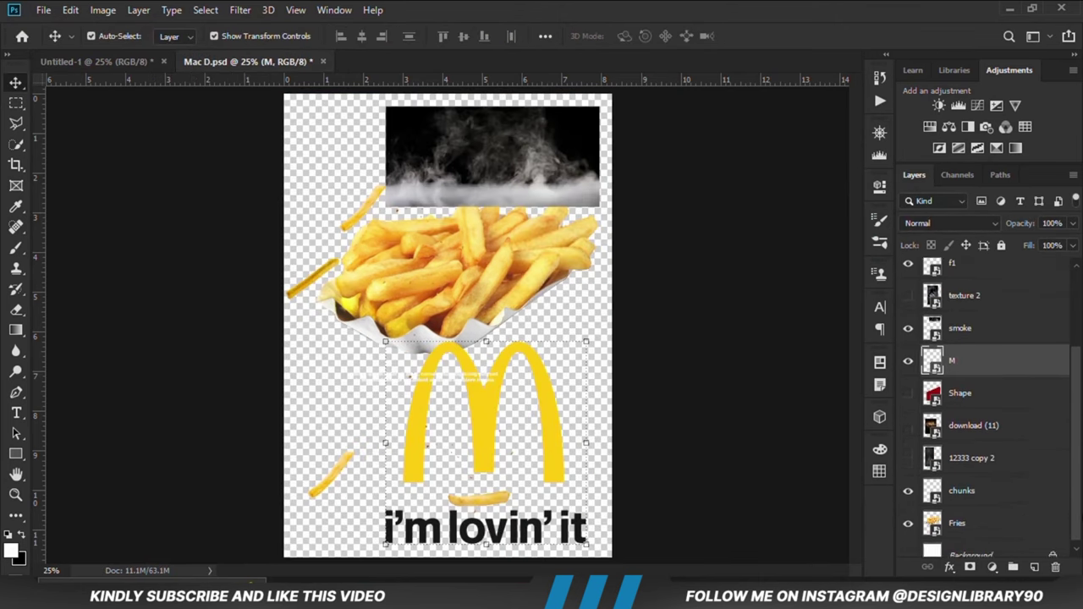
drag(1016, 484, 360, 212)
key(ctrl+t)
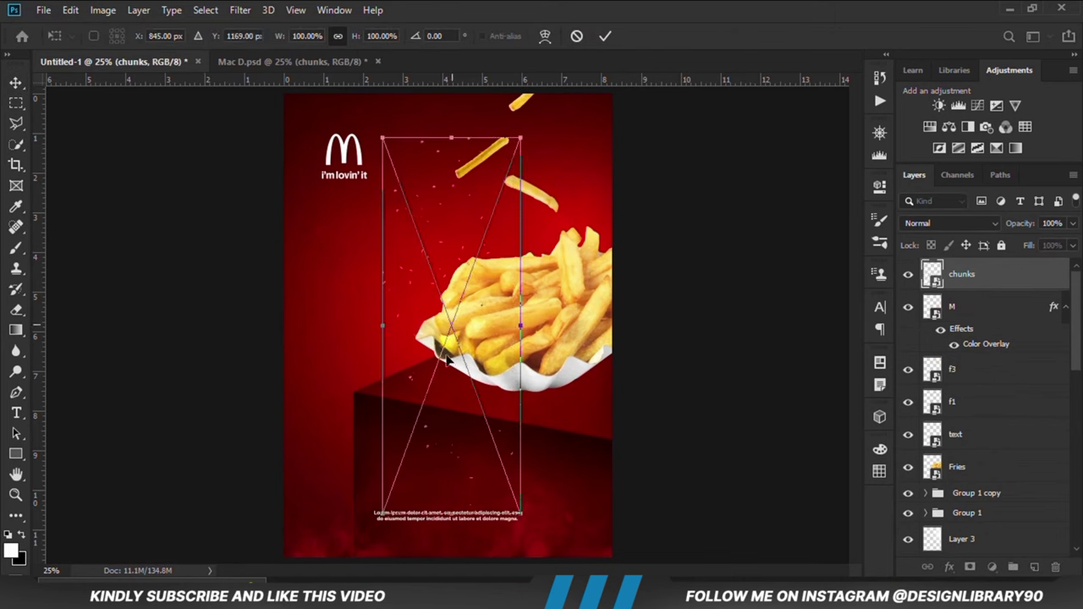
drag(436, 394, 454, 302)
key(Return)
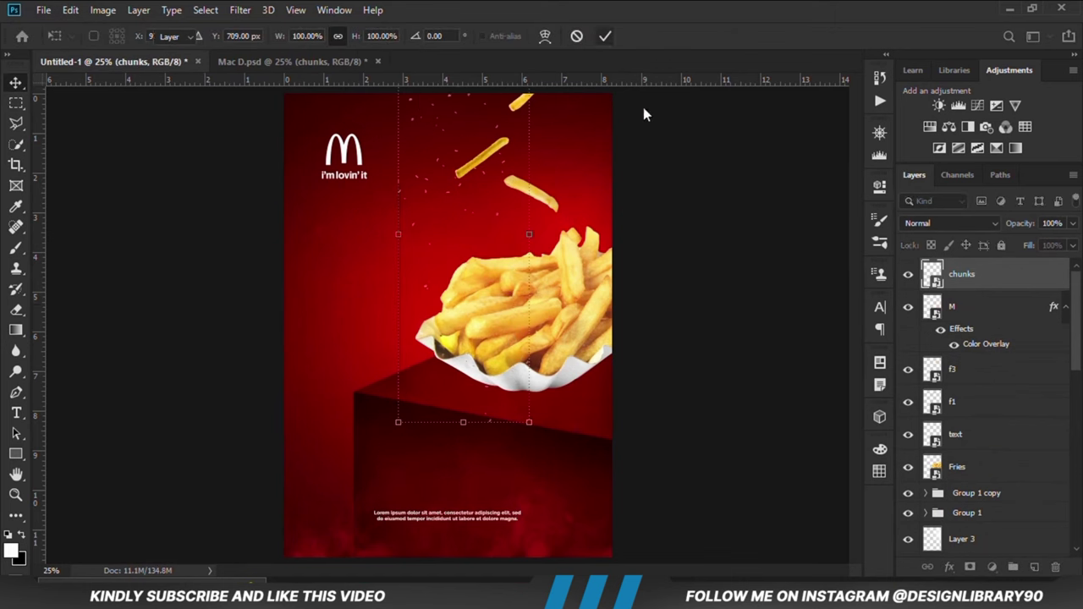
- Rotate the chunks by about 14° and shift them slightly right, and nudge the diagonal falling fry a little left
drag(566, 119, 591, 145)
drag(428, 203, 434, 200)
key(Return)
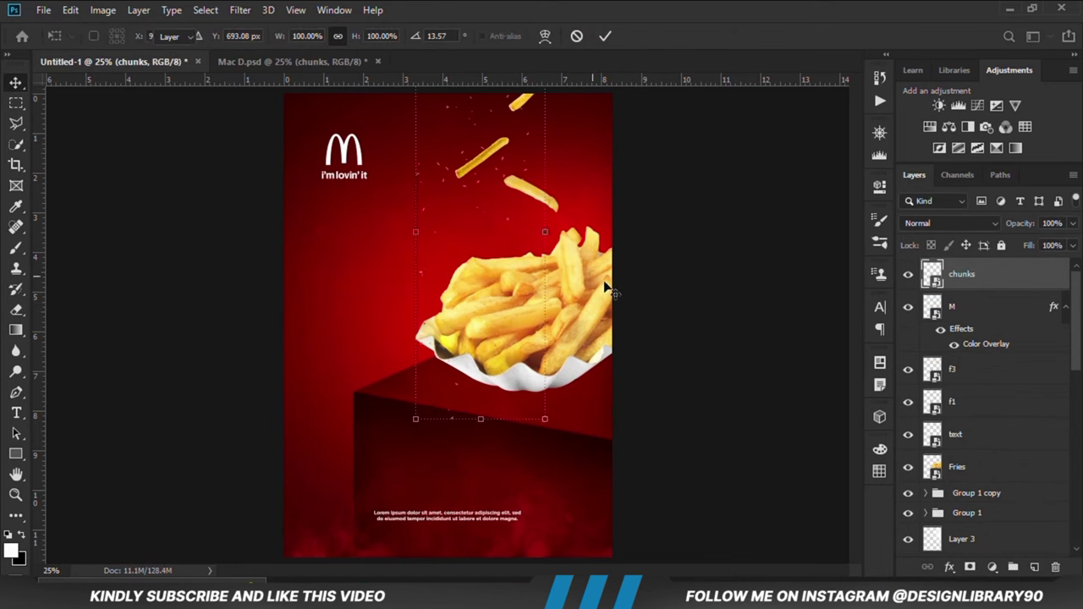
click(716, 320)
click(490, 155)
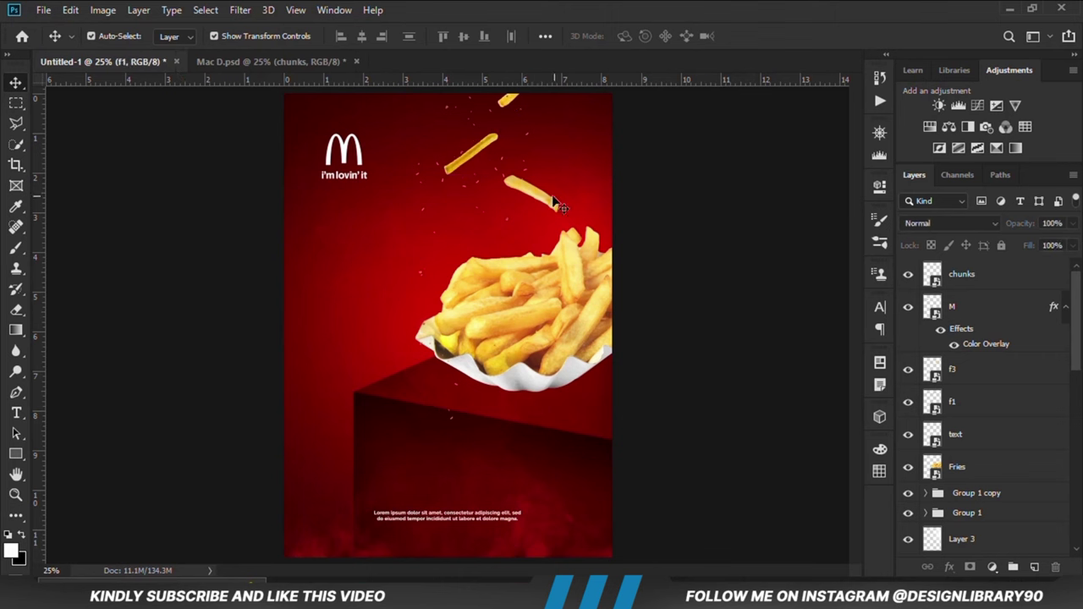
- Add a clipped Curves adjustment to the lowest falling fry and pull the curve down to darken it
click(551, 197)
click(992, 567)
click(995, 369)
click(742, 449)
drag(734, 372, 749, 392)
drag(789, 346, 790, 328)
key(ctrl+z)
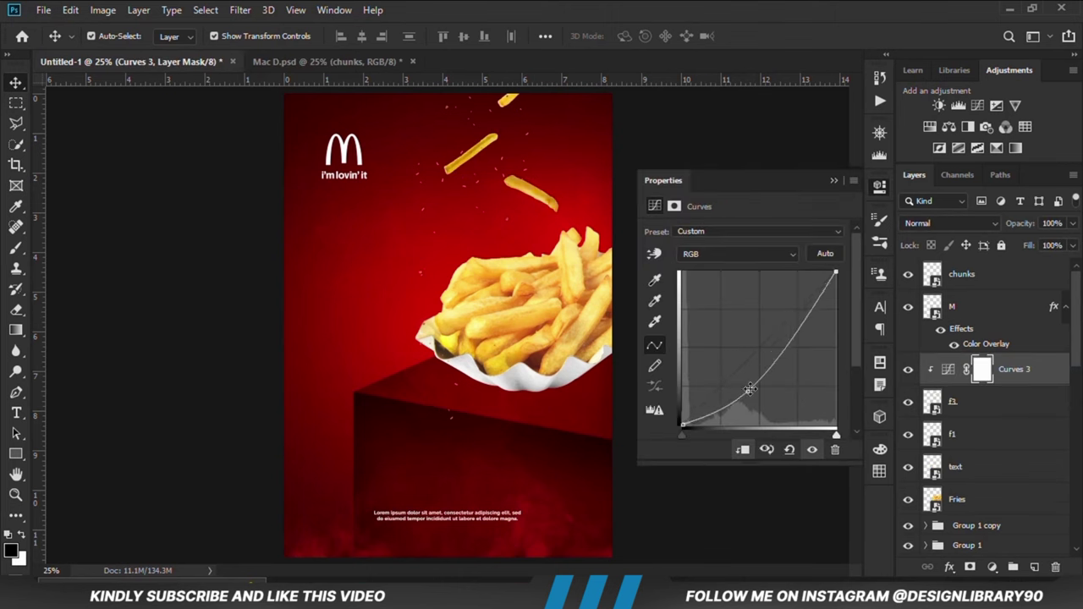
drag(748, 392, 753, 401)
click(835, 181)
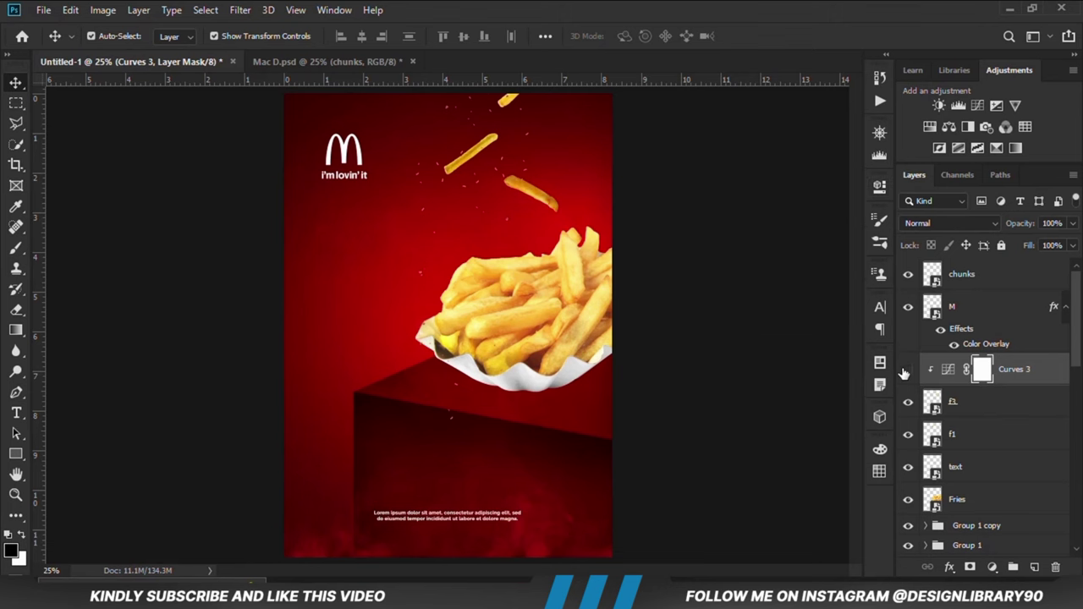
click(721, 335)
- Copy the two single fries f2 and f3 from Mac D.psd into the poster and place f3 on the box below the tray
click(611, 352)
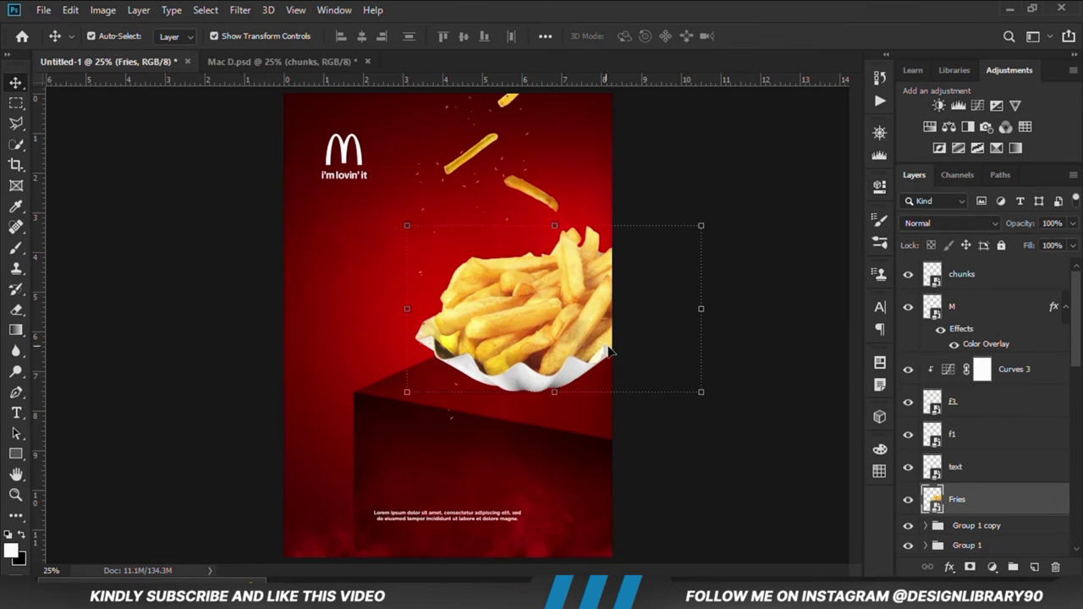
click(216, 60)
click(477, 500)
shift+click(336, 478)
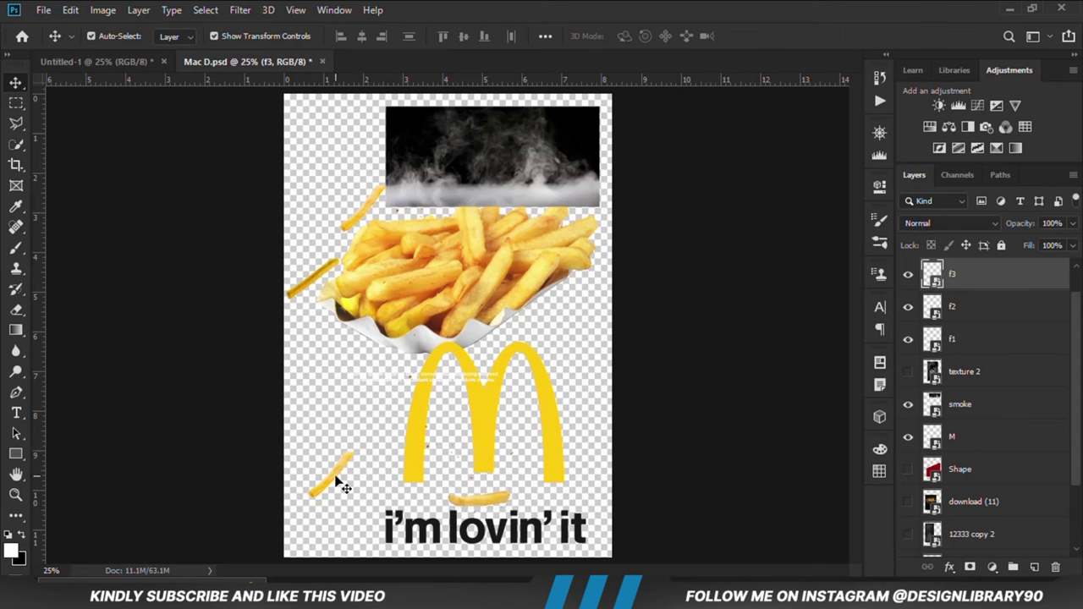
drag(337, 480, 372, 325)
click(645, 362)
drag(529, 343, 572, 407)
click(616, 409)
- Scale down fry f2, rotate it to lie nearly horizontal, and place it on the box near its front-left corner
click(367, 326)
click(376, 331)
click(377, 314)
drag(396, 292, 411, 322)
drag(372, 322, 424, 384)
drag(418, 425, 437, 389)
key(Return)
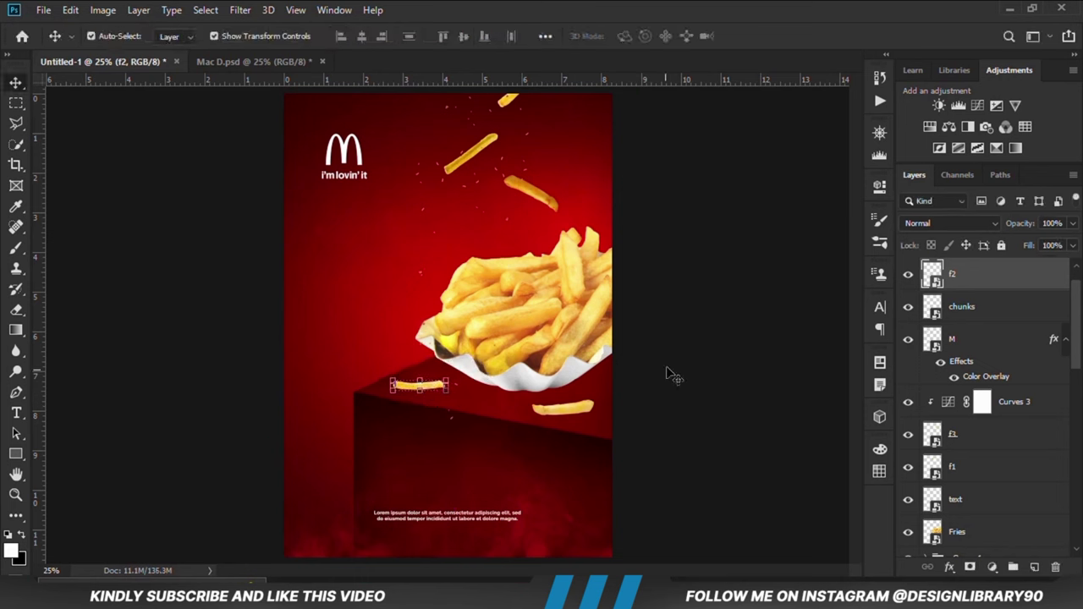
- Add a Curves adjustment clipped to the Fries layer and lower the curve's shadows to darken the tray of fries
click(558, 370)
click(909, 533)
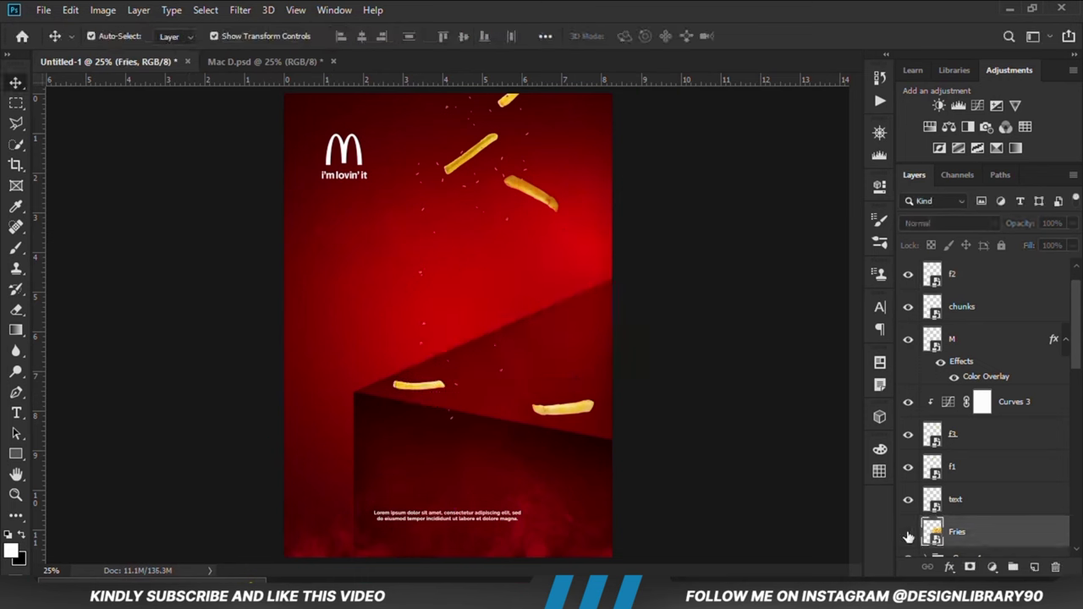
click(908, 533)
scroll(1079, 372, down, 2)
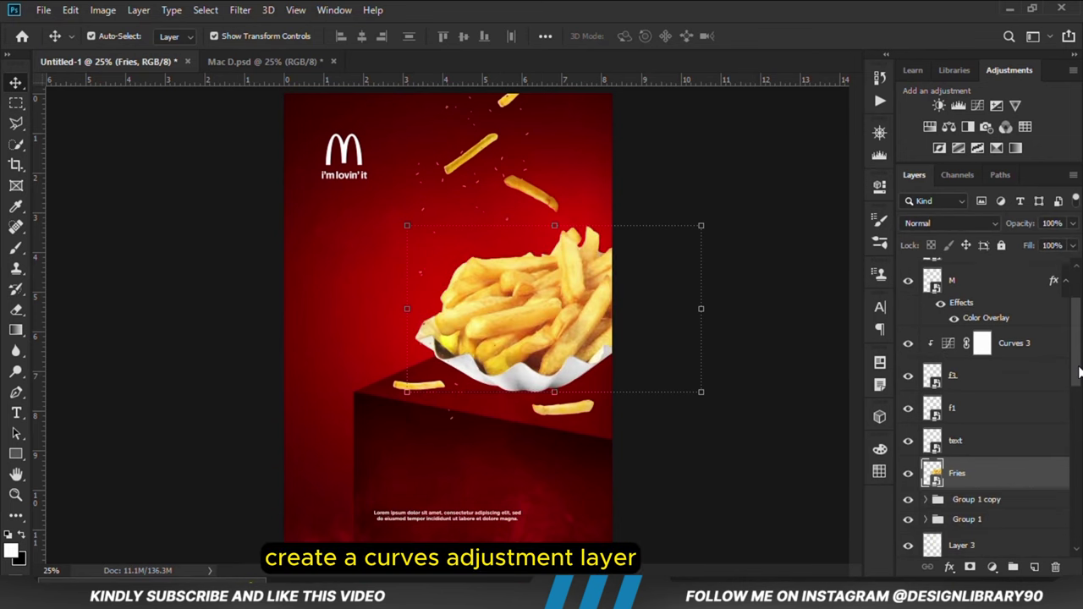
click(992, 567)
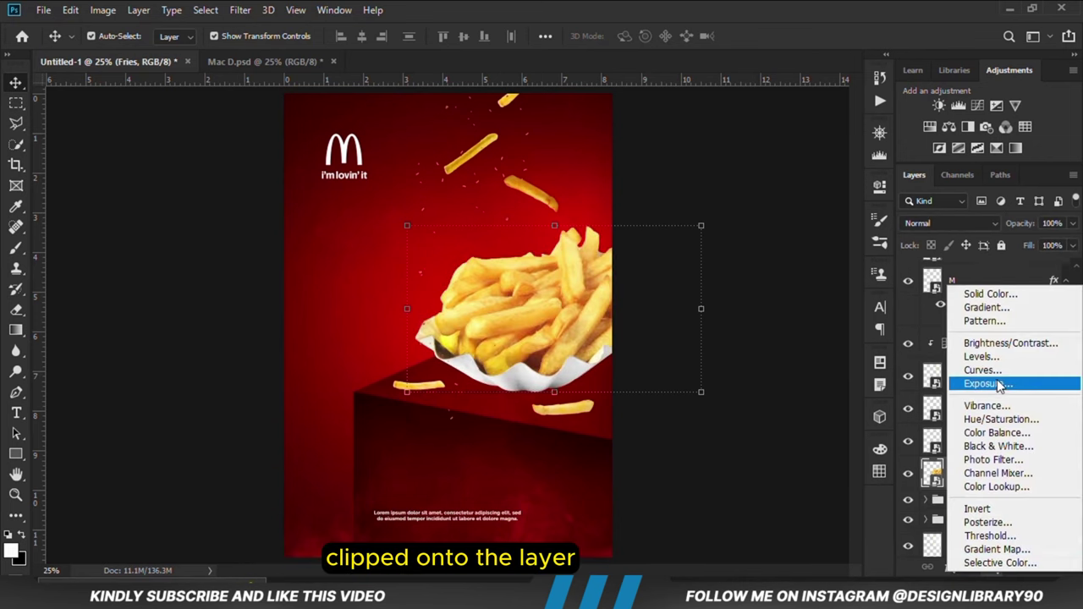
click(973, 372)
click(742, 450)
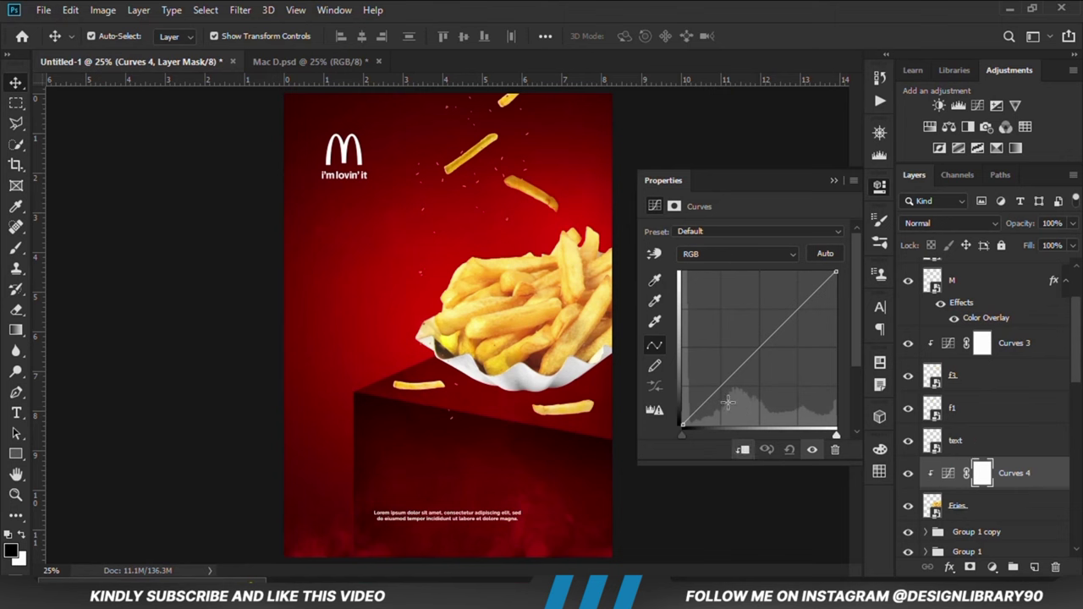
drag(726, 381, 726, 400)
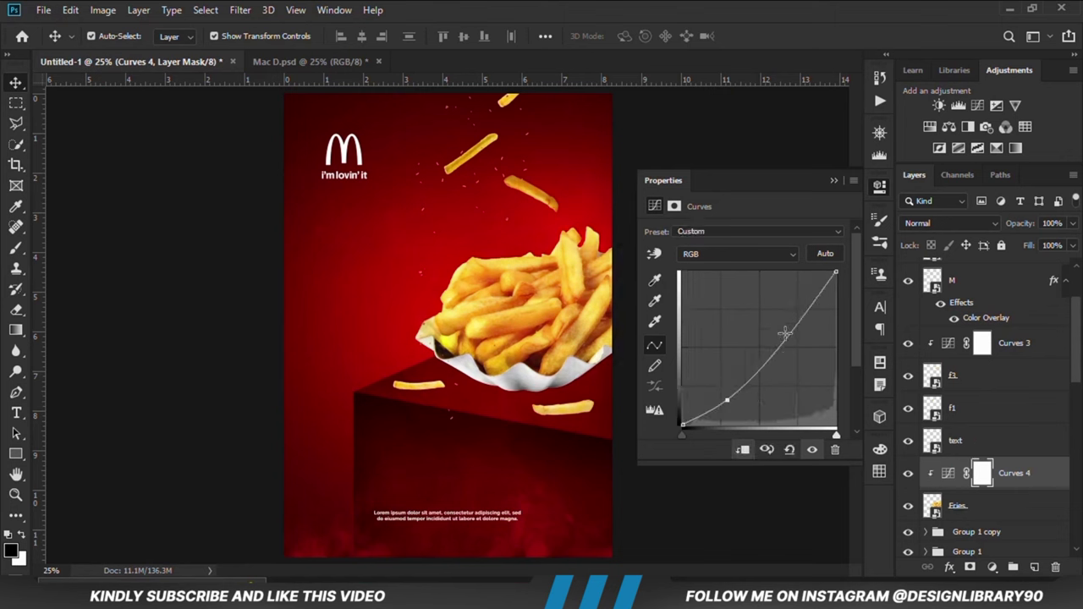
click(786, 333)
click(834, 180)
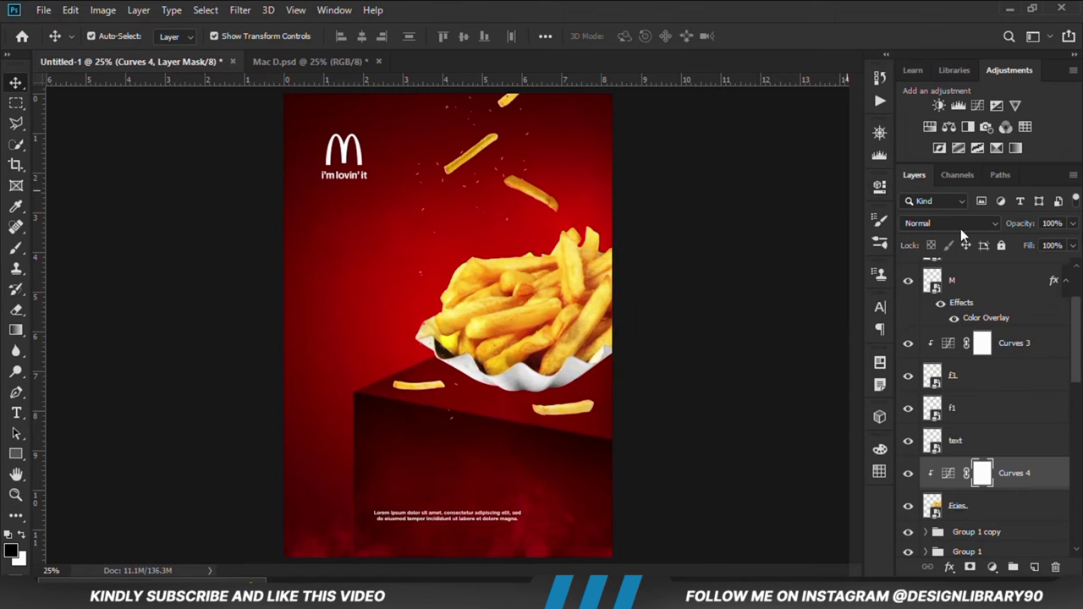
- Set the opacity of the Fries layer's Curves adjustment to 58% and compare the fries with and without it
drag(1073, 224, 1025, 245)
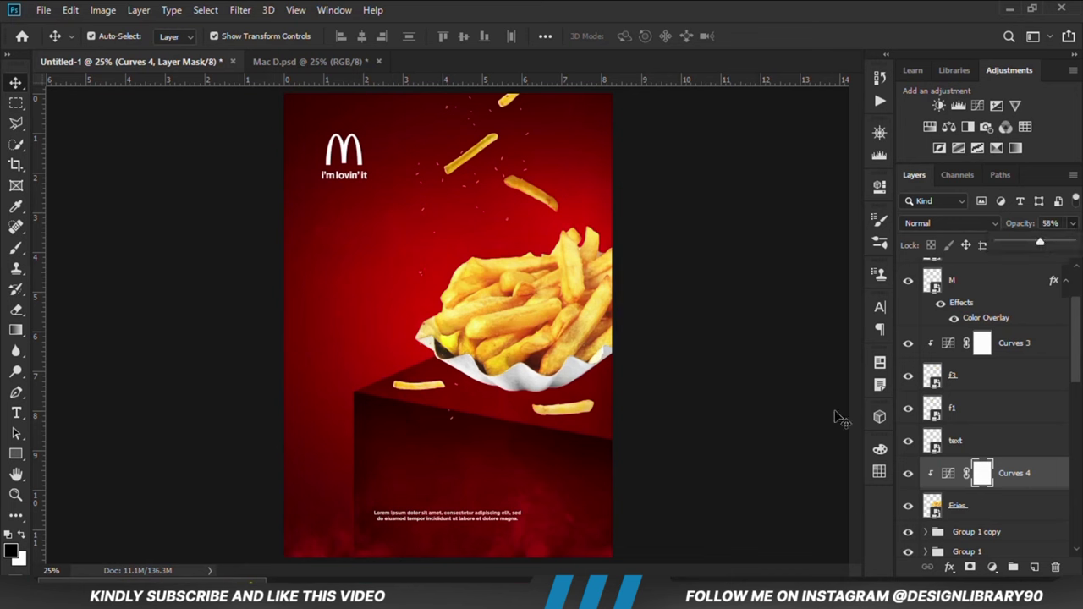
click(904, 475)
click(909, 473)
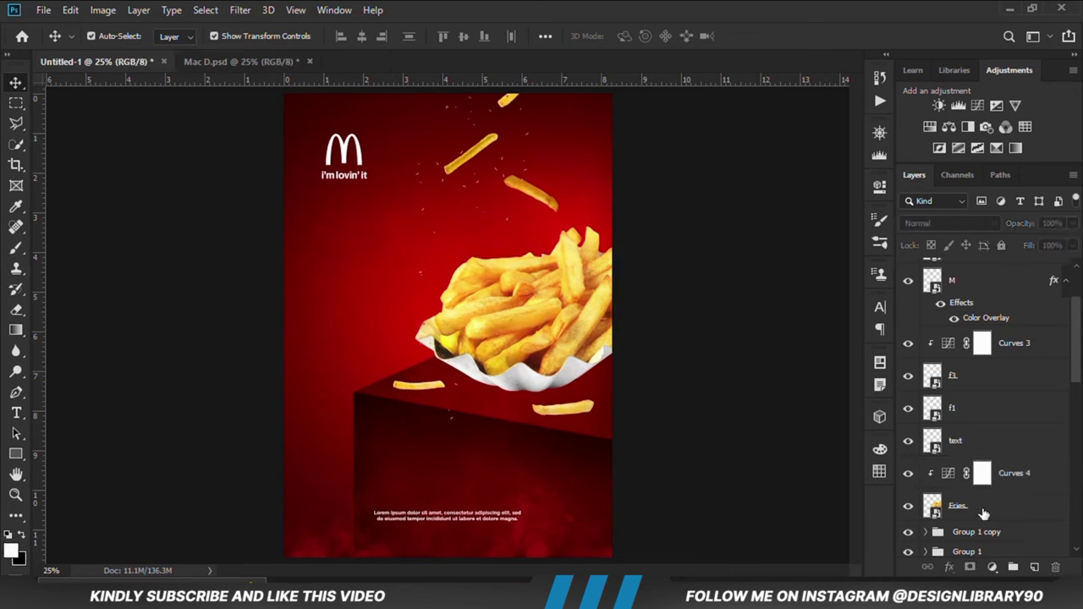
- Add an Exposure adjustment clipped to the Fries layer, lower its exposure until the fries turn nearly black, and invert its mask
click(982, 508)
click(992, 567)
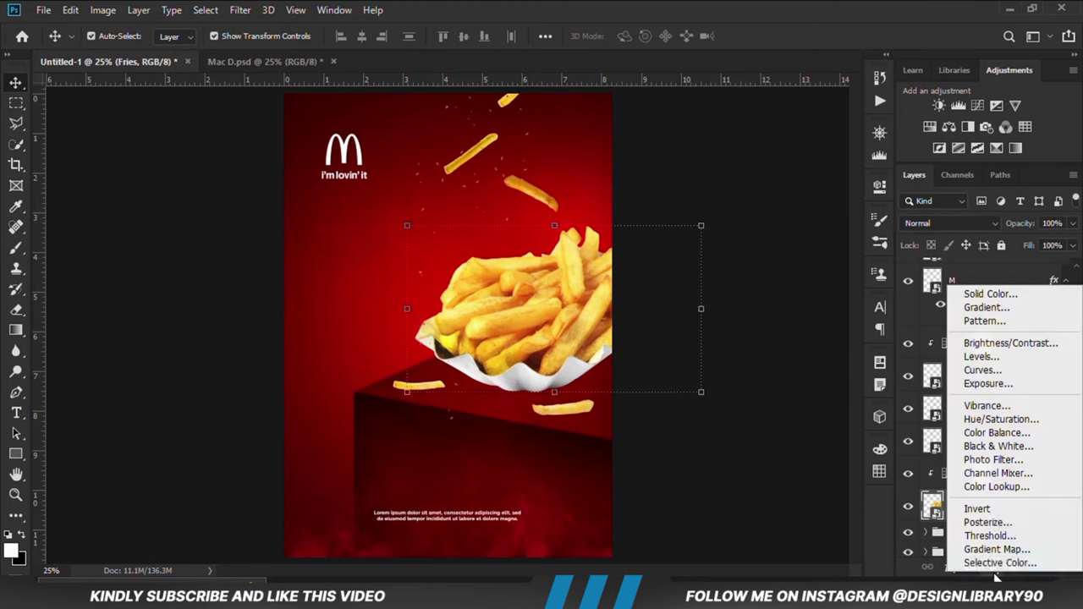
click(982, 385)
click(740, 452)
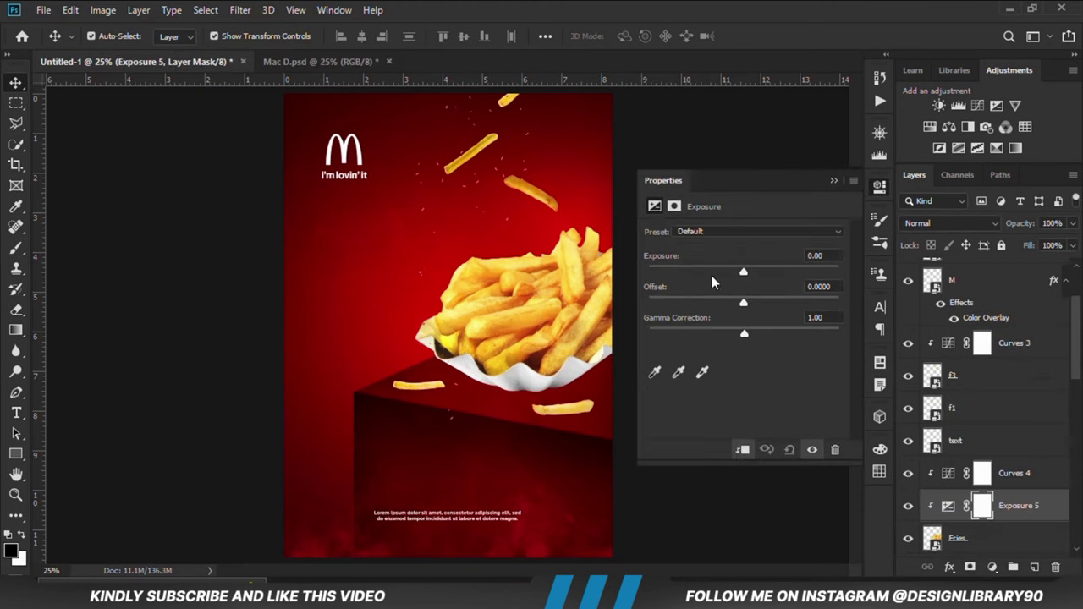
drag(687, 271, 682, 273)
click(834, 180)
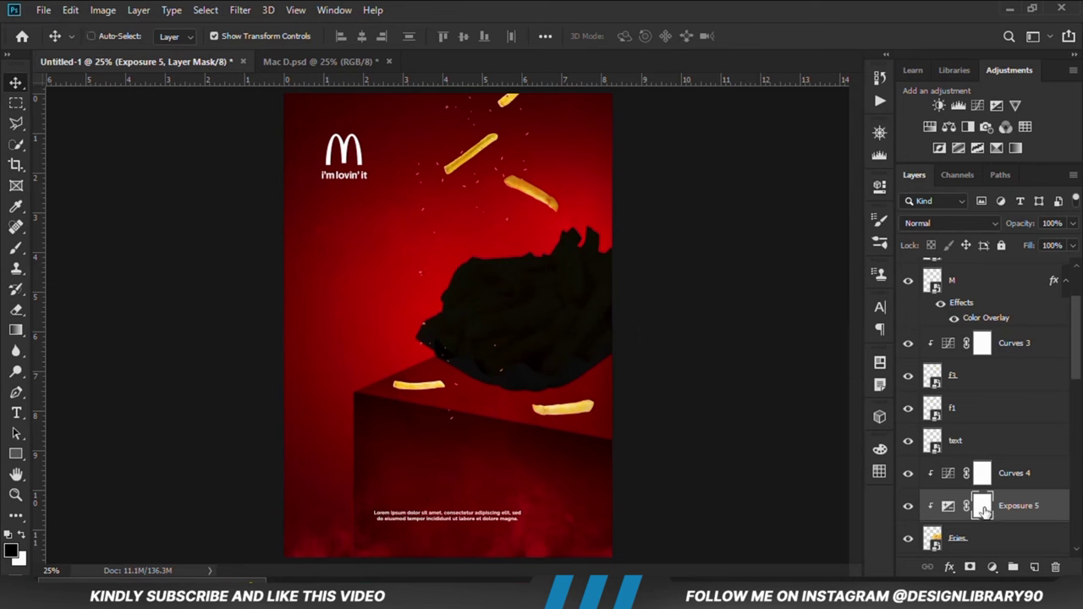
key(ctrl+i)
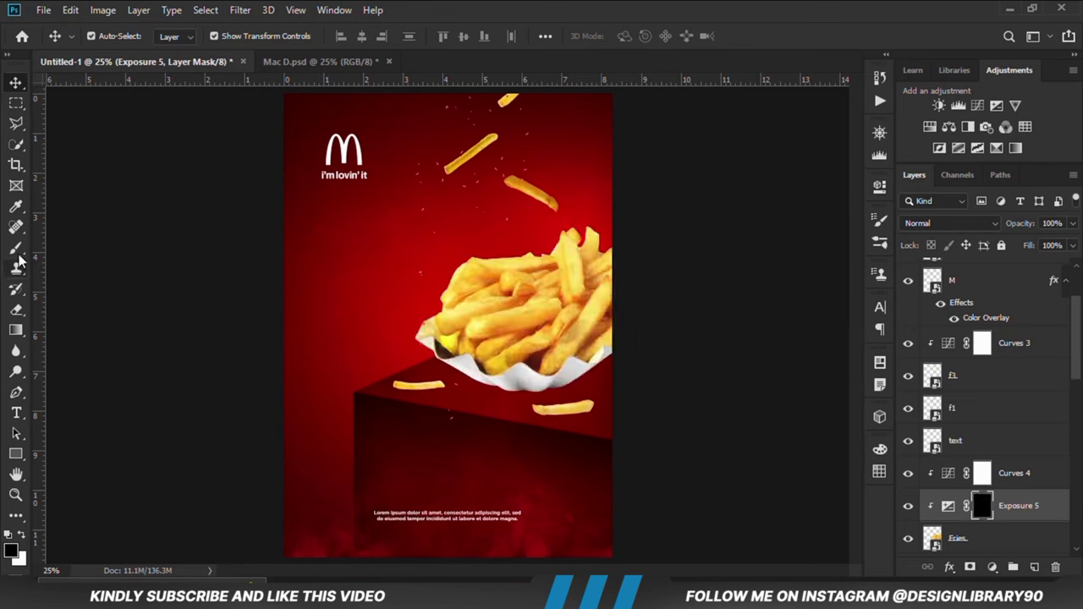
- Paint soft shading around the fries and tray edges on the Exposure mask with a white 700 px brush at 8% opacity
drag(16, 248, 82, 254)
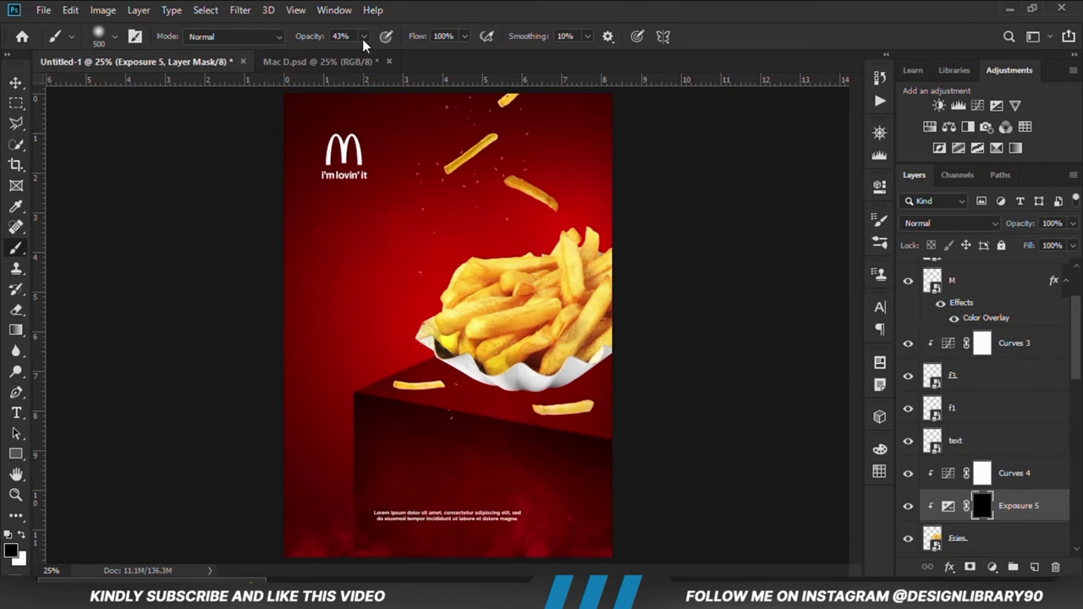
drag(340, 56, 343, 55)
click(403, 7)
click(22, 536)
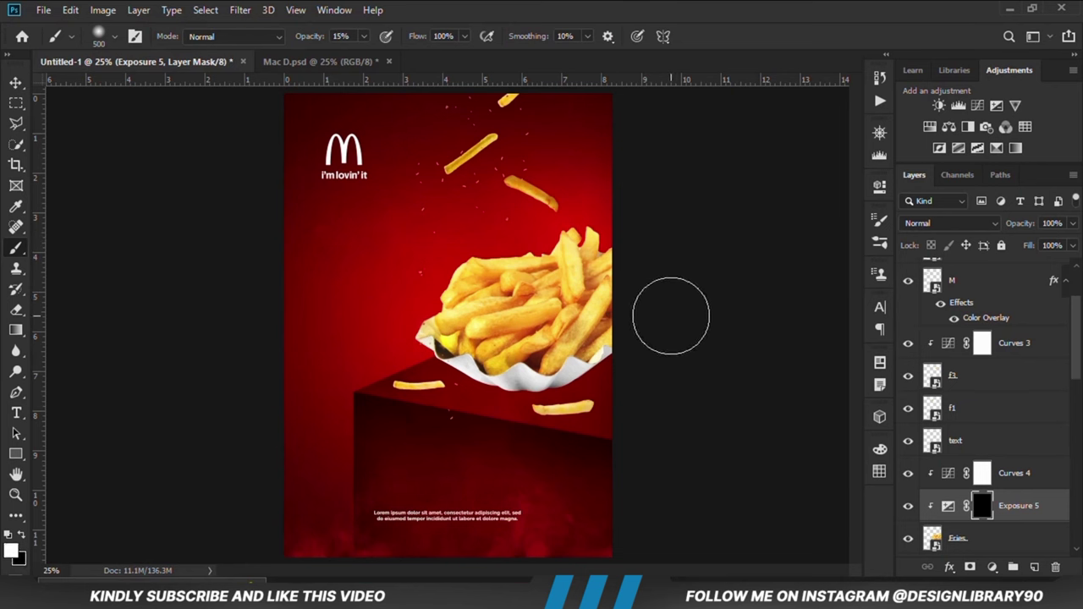
key(bracketright)
key(bracketright)
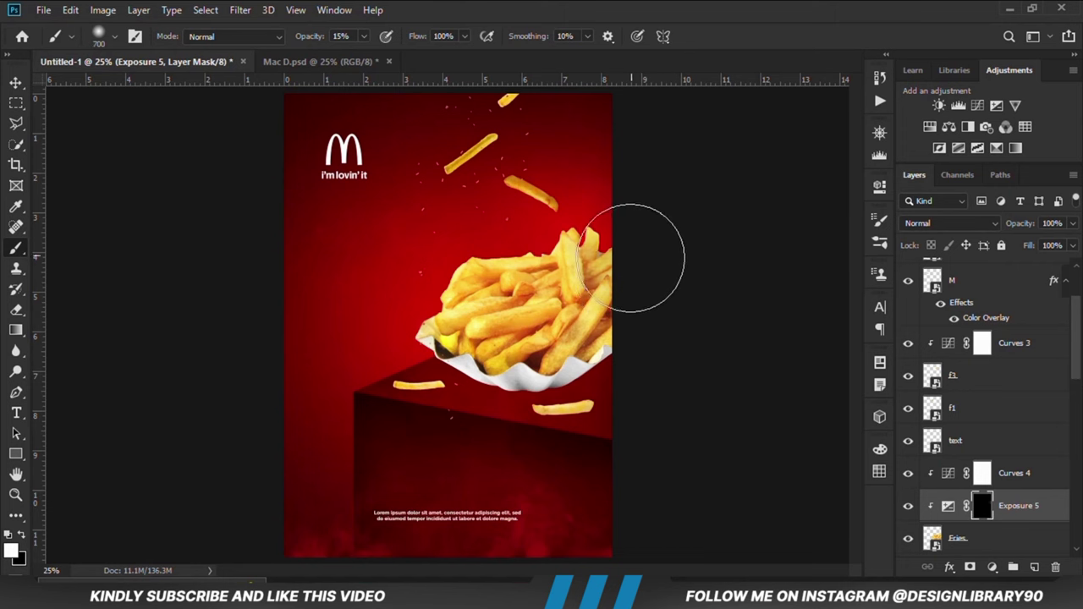
click(364, 37)
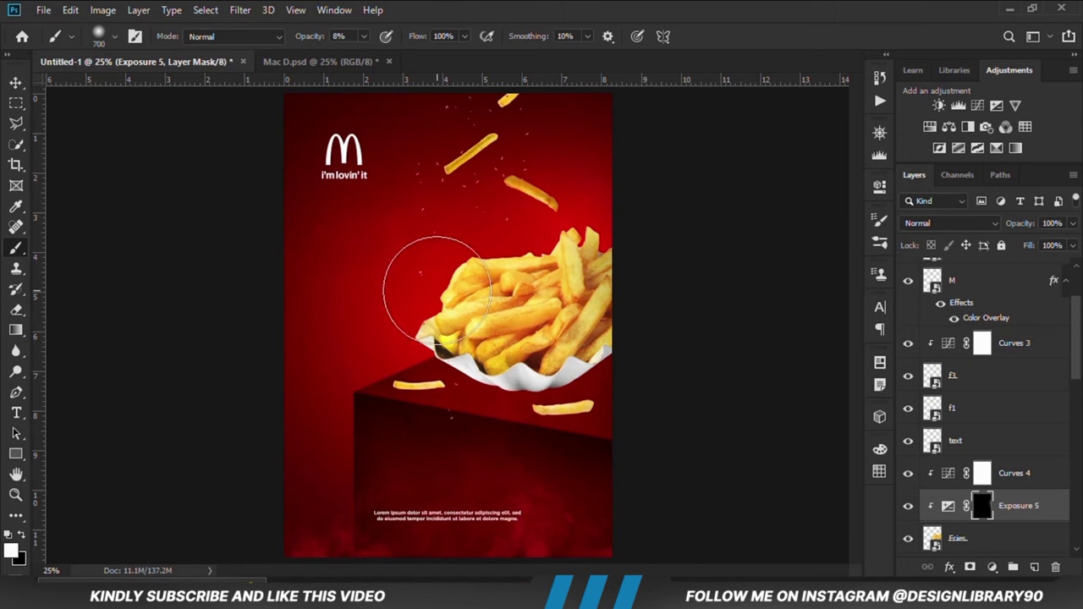
mouse_move(386, 339)
mouse_down()
mouse_move(495, 411)
mouse_move(460, 423)
mouse_up()
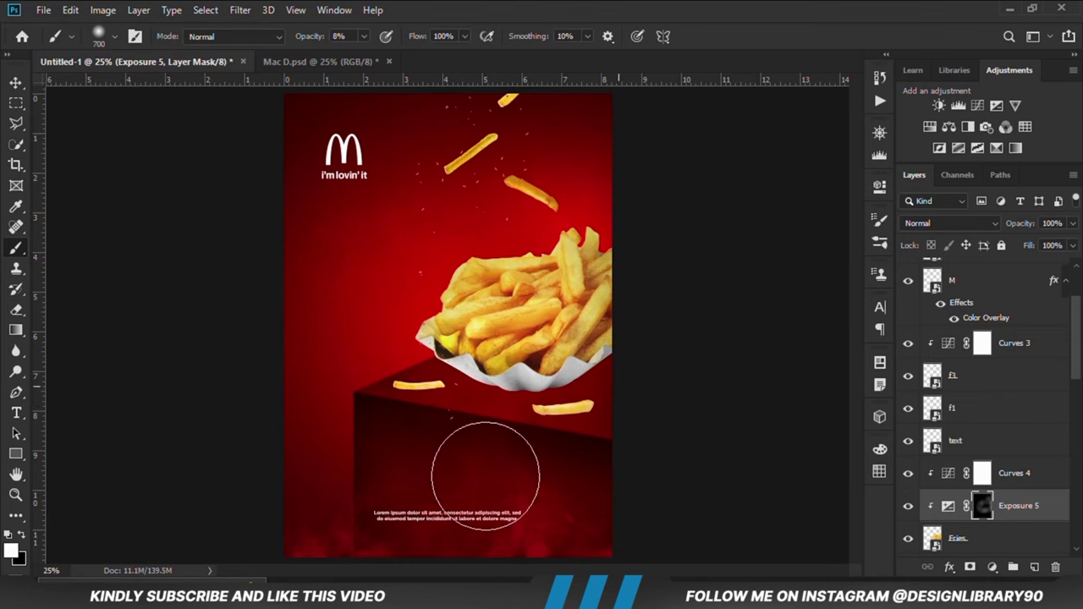
mouse_move(484, 476)
mouse_down()
mouse_move(472, 439)
mouse_move(351, 420)
mouse_move(406, 406)
mouse_move(403, 360)
mouse_up()
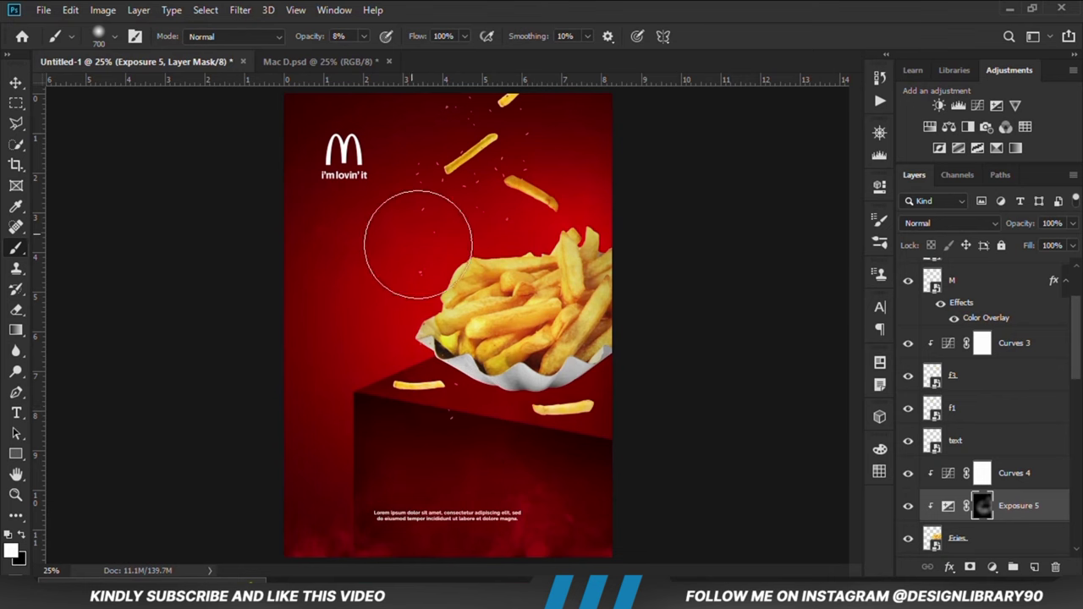
click(908, 508)
click(909, 508)
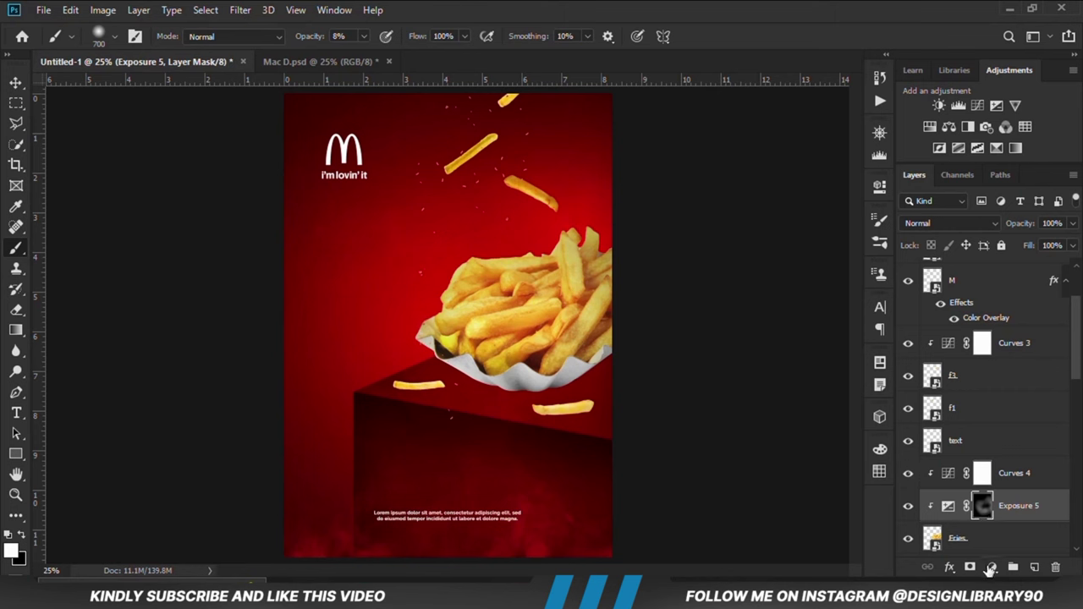
- Add a second clipped Exposure adjustment above the first, lower its exposure until the fries turn nearly black, and invert its mask
click(992, 567)
click(982, 375)
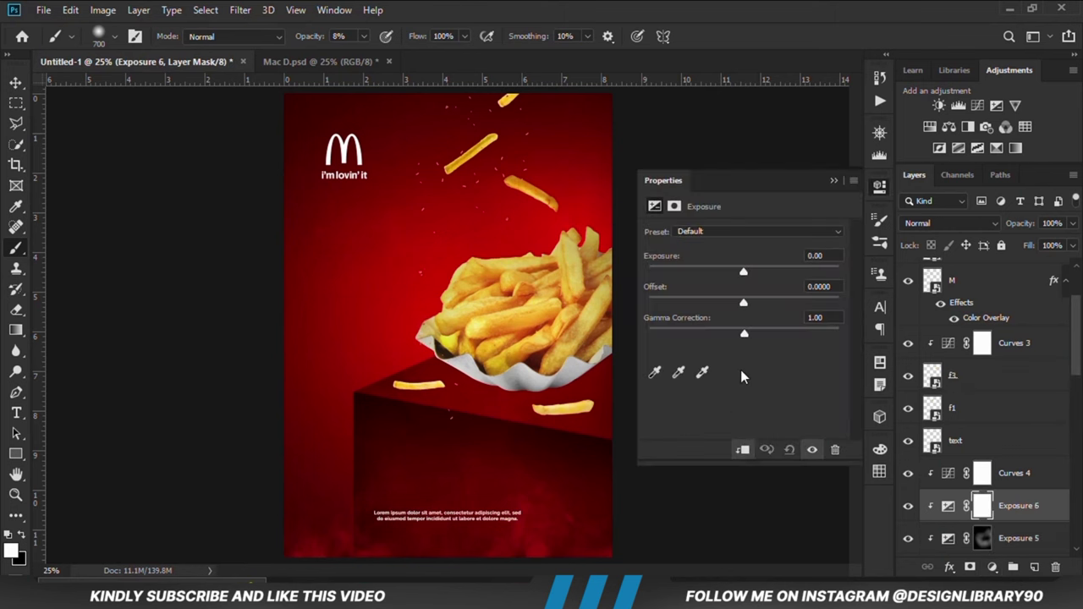
drag(689, 267, 680, 270)
click(830, 178)
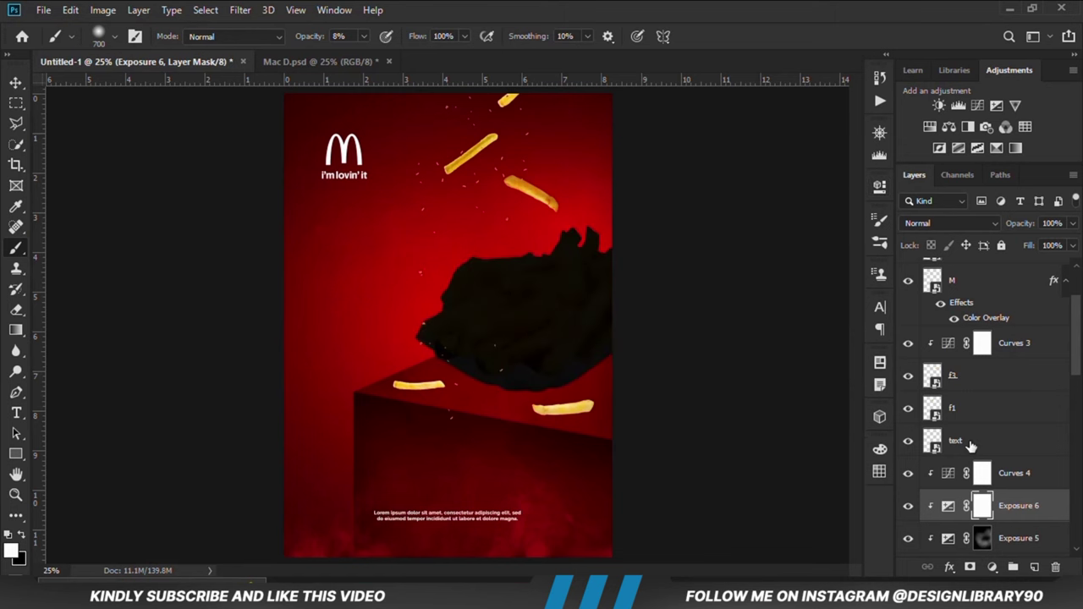
key(ctrl+i)
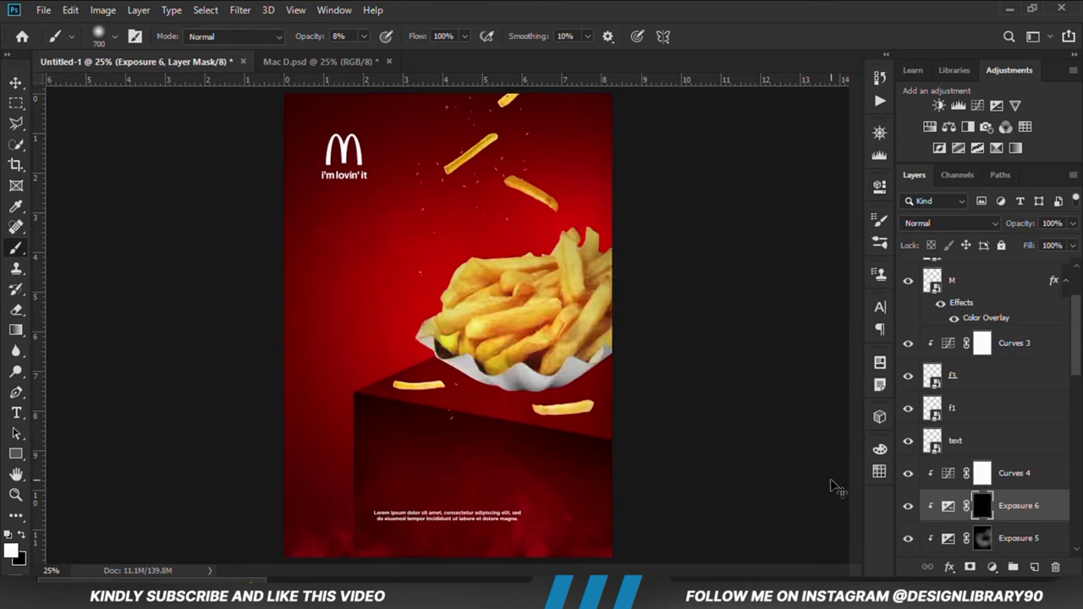
- Set the brush opacity to 15% and paint deeper shading along the tray's lower edge on the second Exposure mask
click(363, 36)
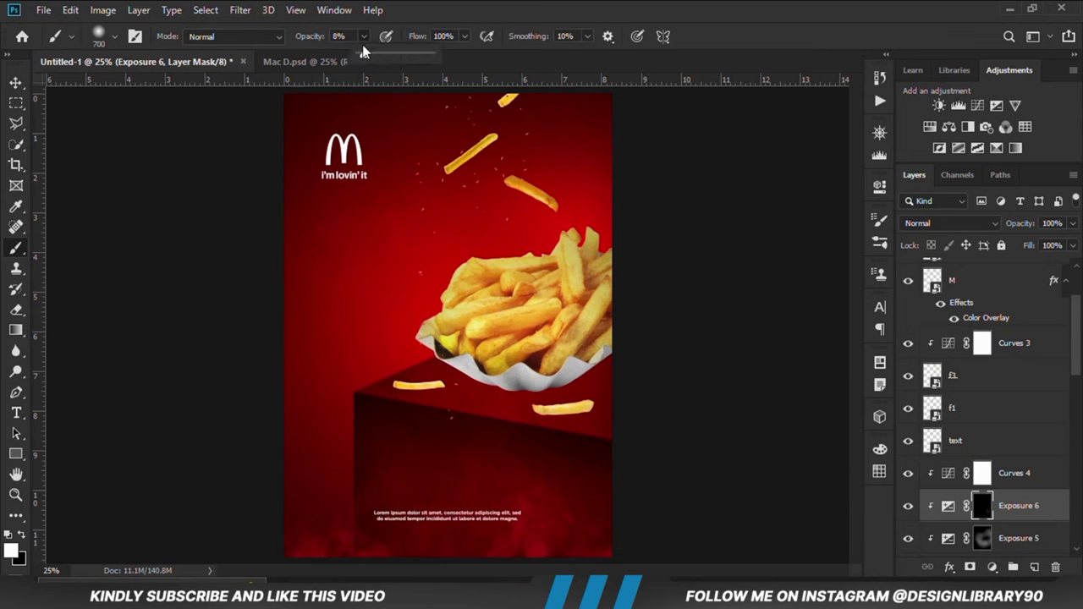
drag(367, 53, 370, 53)
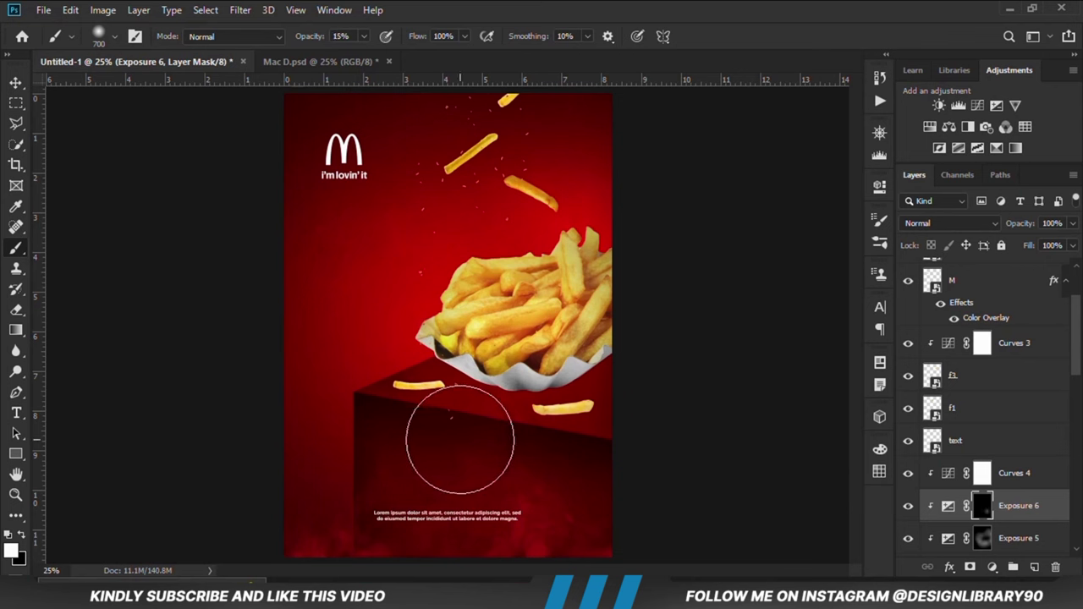
mouse_move(455, 443)
mouse_down()
mouse_move(465, 429)
mouse_move(424, 416)
mouse_move(433, 420)
mouse_up()
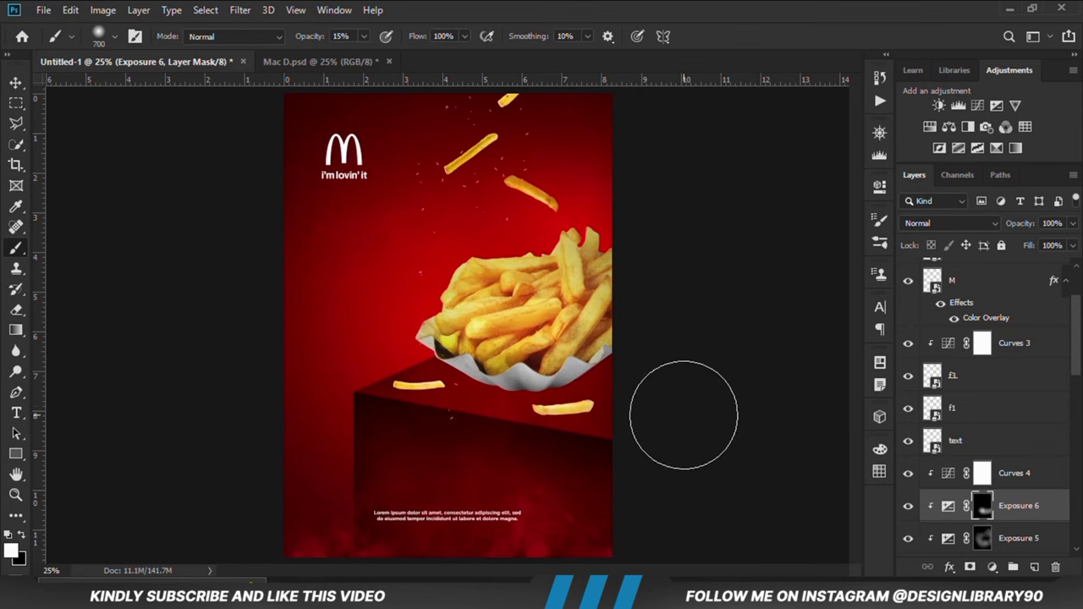
- Compare the upper Exposure shading on the tray on and off, and set that layer's opacity to 77%
click(908, 505)
click(909, 505)
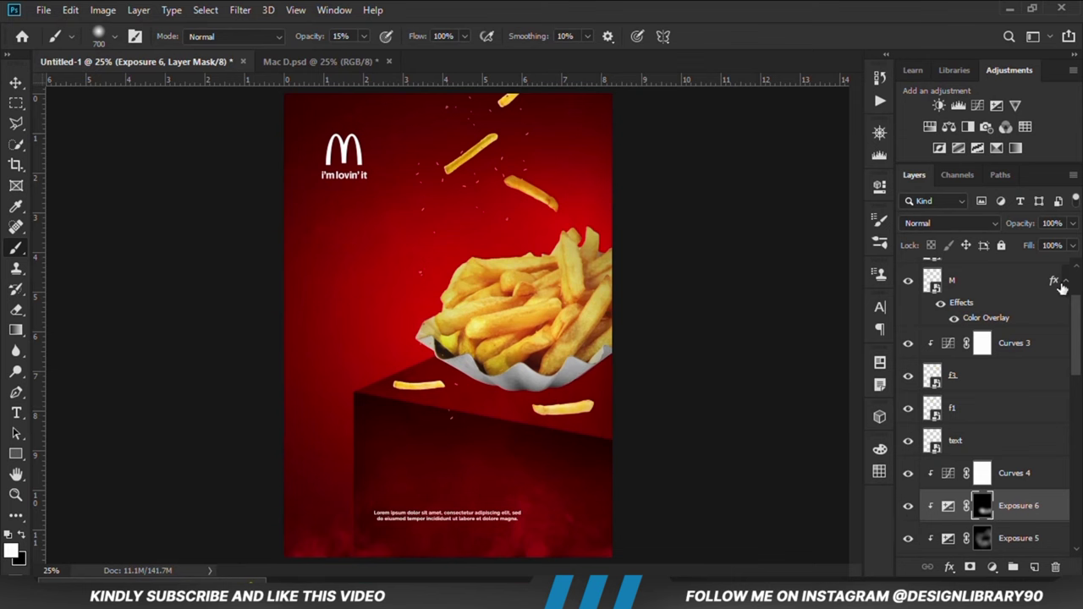
click(1072, 223)
drag(1074, 237, 1058, 246)
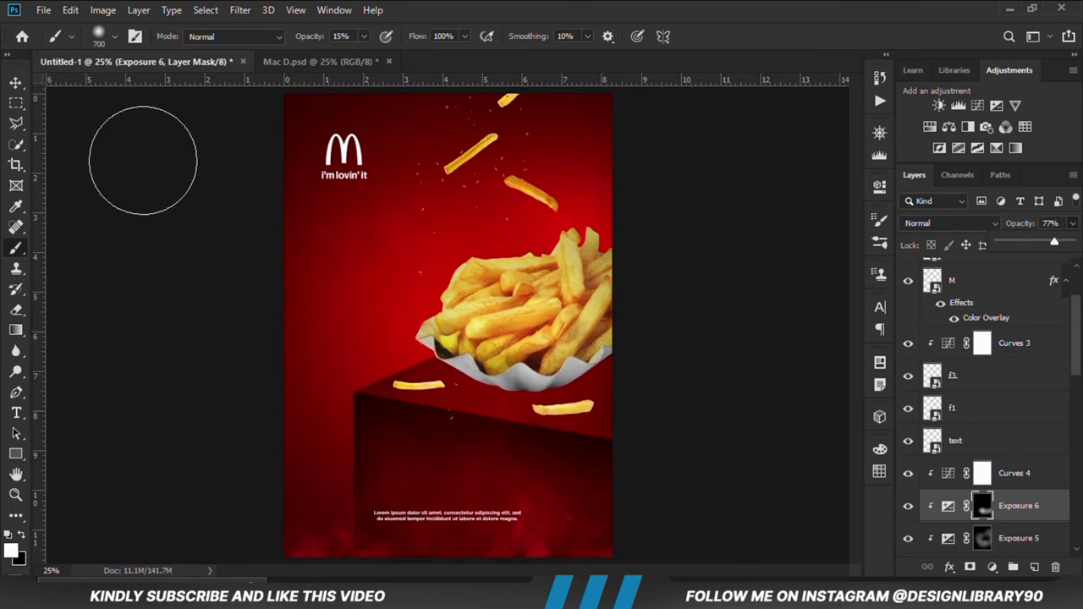
- Scale the white McDonald's logo down to 17.76% and shift it slightly toward the poster's upper-left corner
key(v)
click(145, 250)
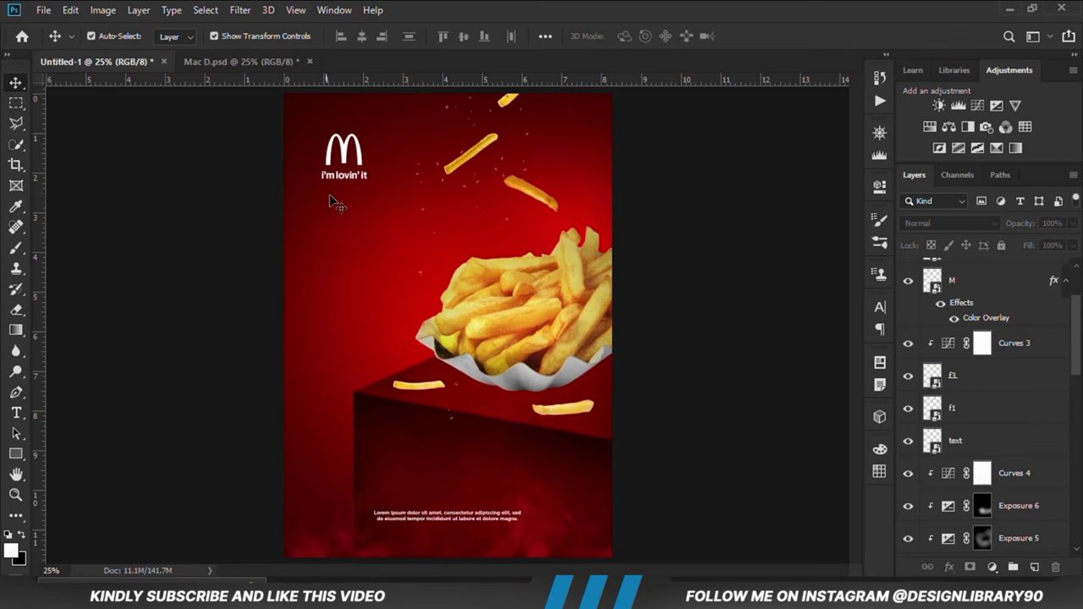
drag(342, 156, 336, 143)
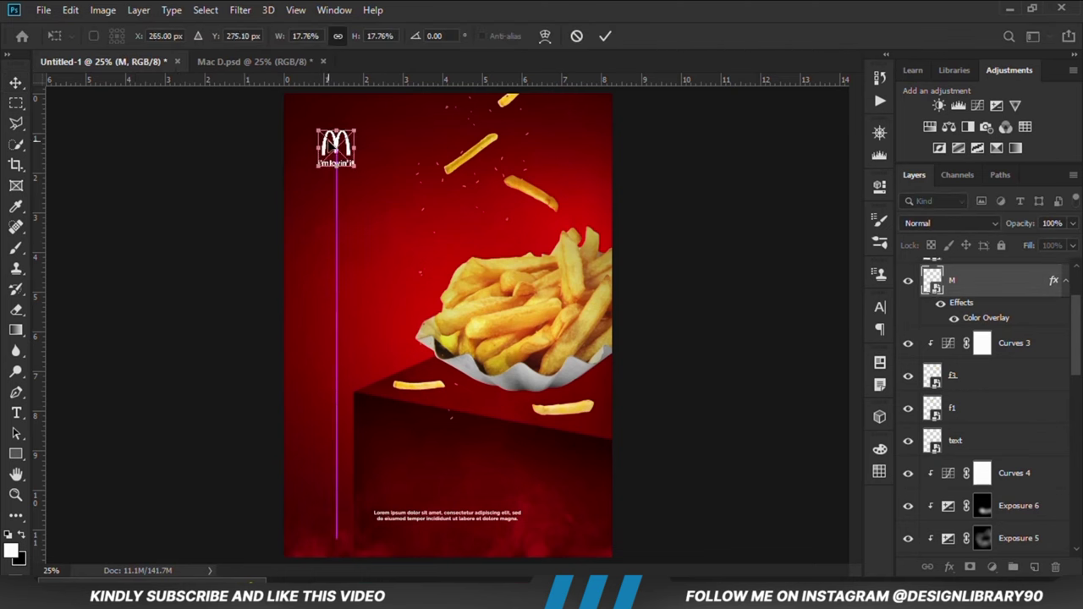
key(Return)
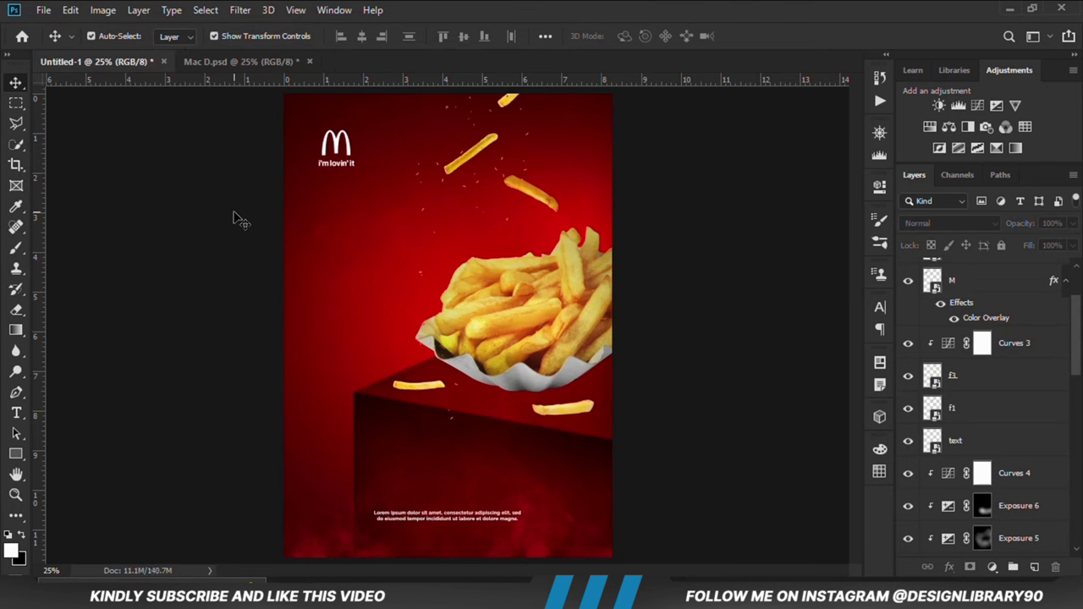
- Create a new layer above the chunks layer and squash the soft round brush tip into a flat horizontal ellipse
click(558, 410)
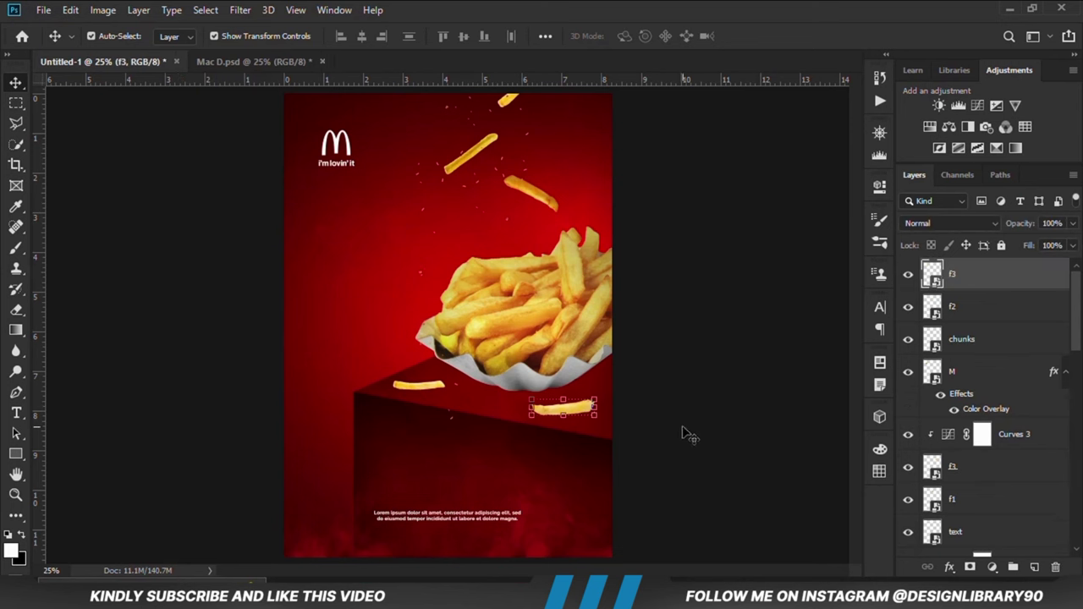
click(958, 312)
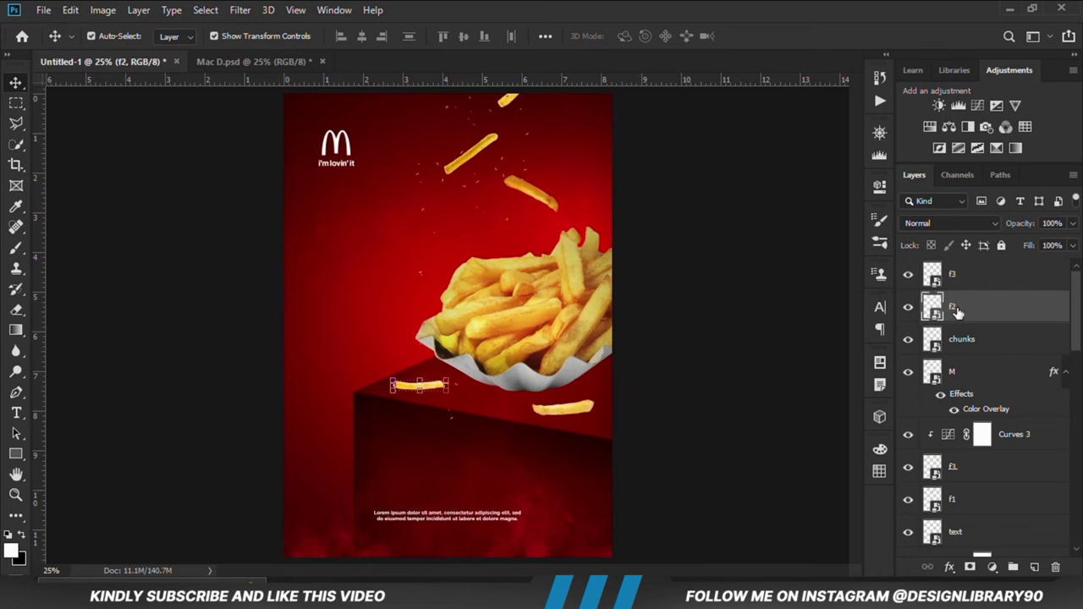
click(995, 342)
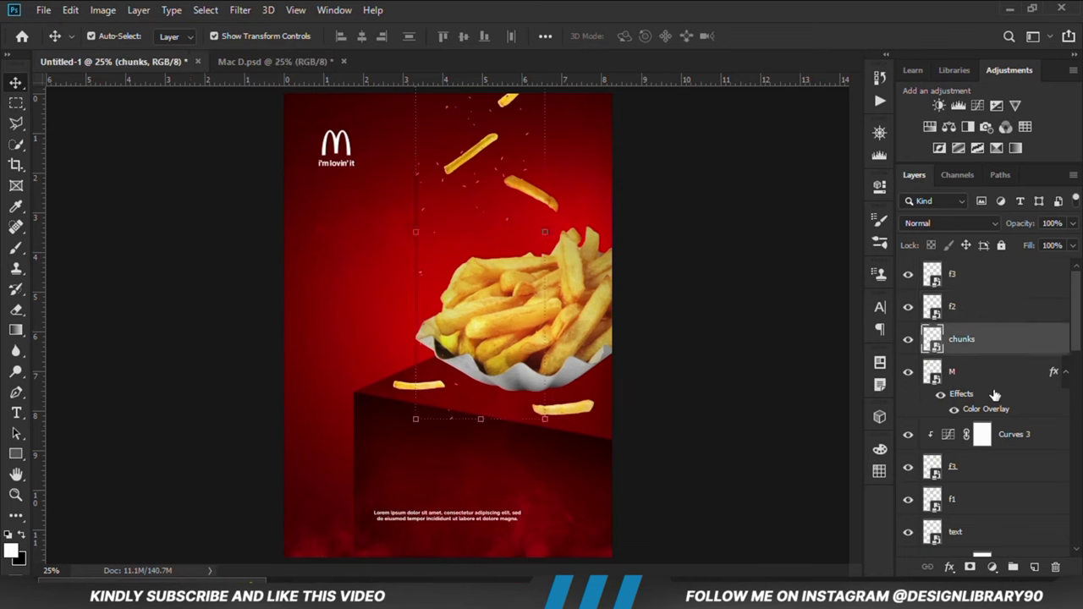
click(1035, 567)
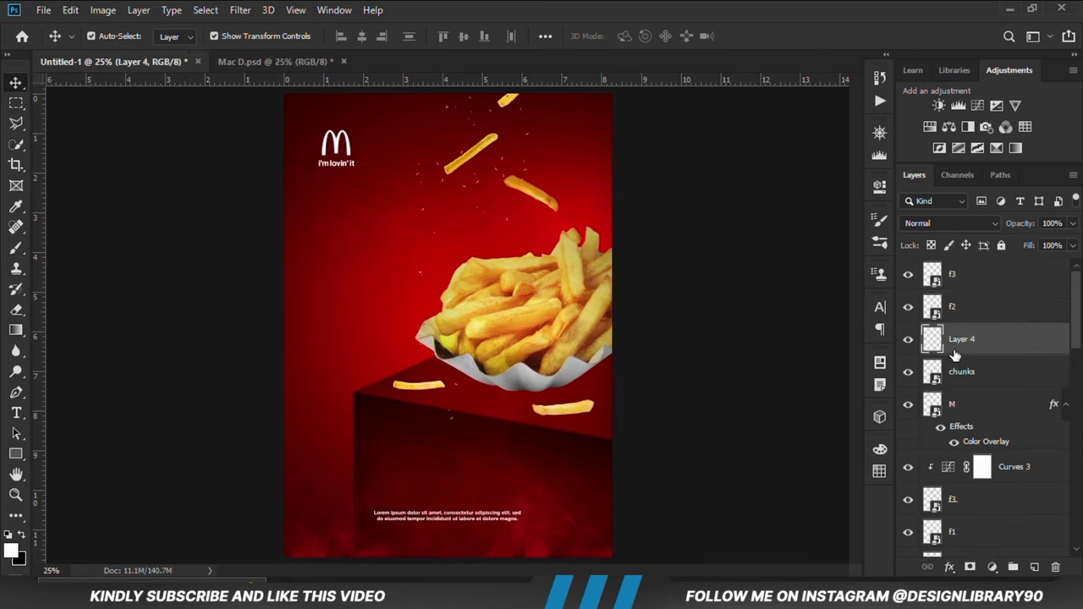
right_click(24, 249)
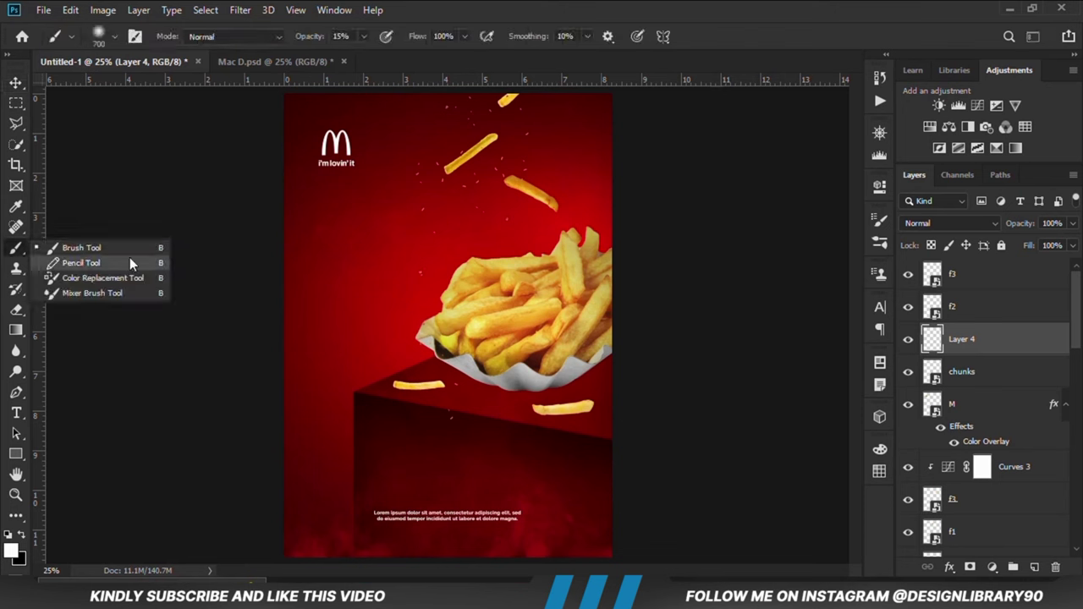
click(135, 247)
right_click(470, 381)
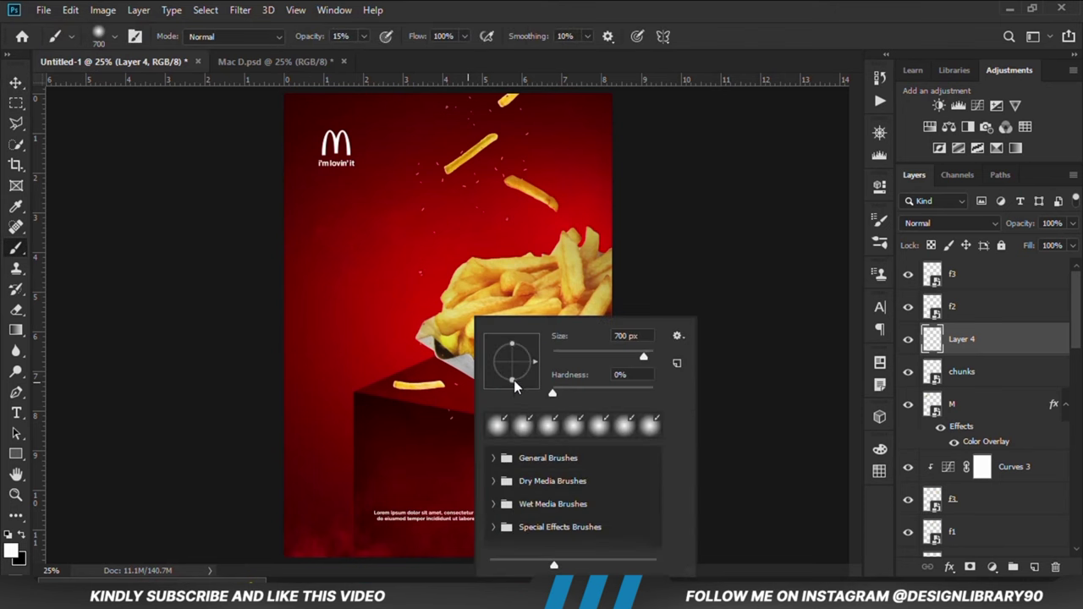
drag(512, 380, 512, 367)
click(572, 7)
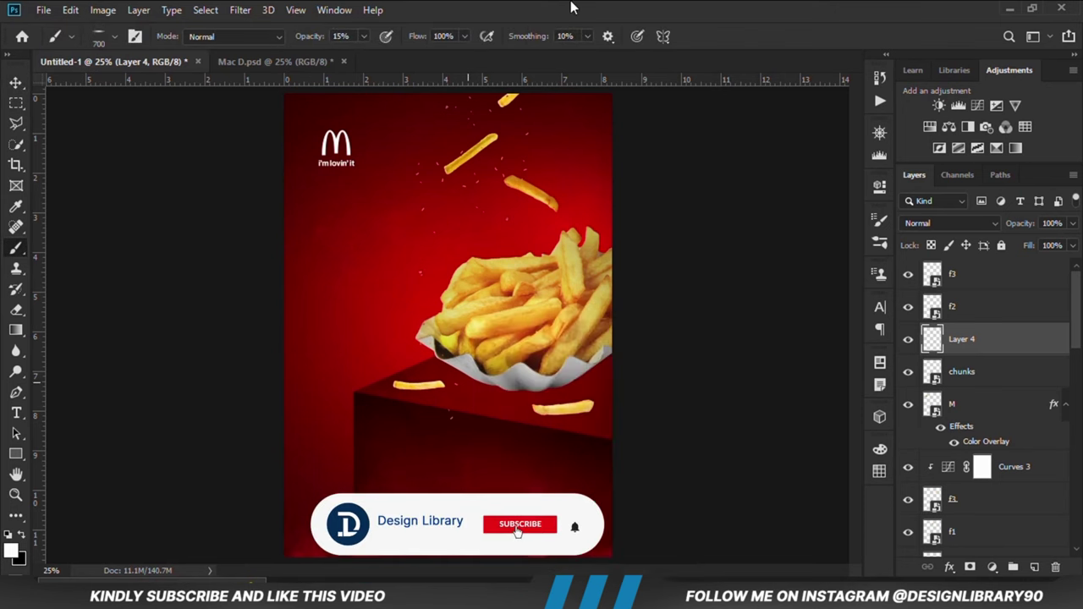
- Paint a thin shadow beneath the right fry on the box with a black 250 px brush at 100% opacity
click(363, 36)
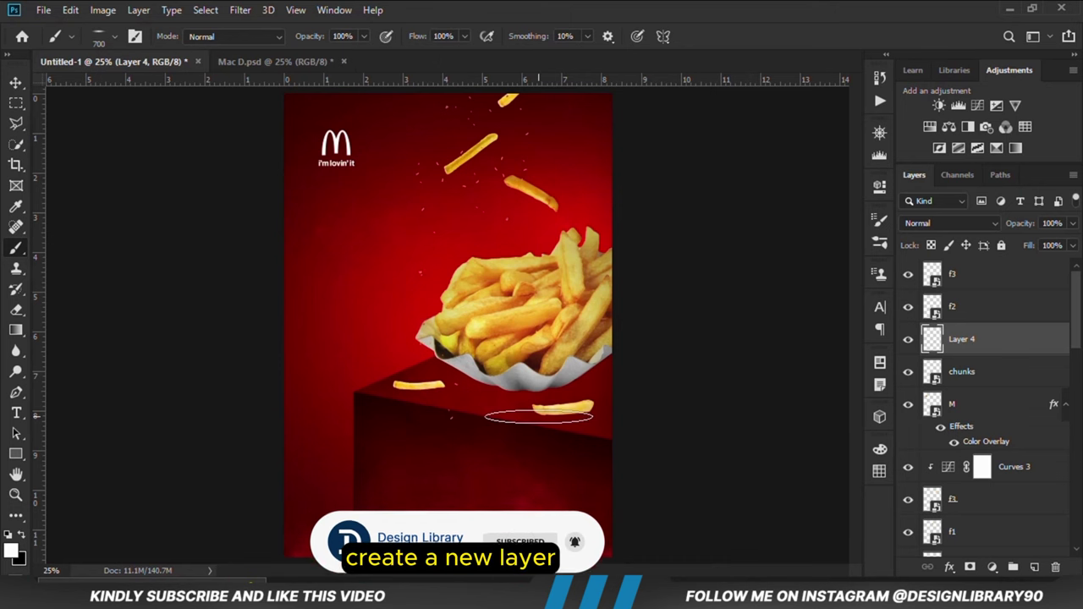
key(bracketleft)
key(bracketleft)
key(bracketleft)
key(bracketleft)
key(bracketleft)
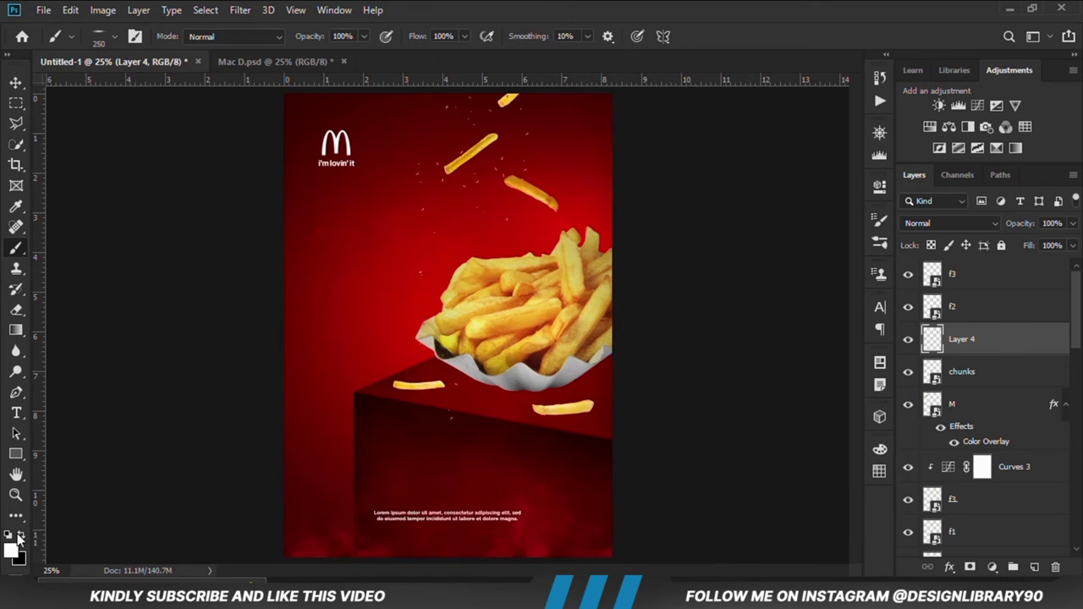
click(21, 534)
key(ctrl+plus)
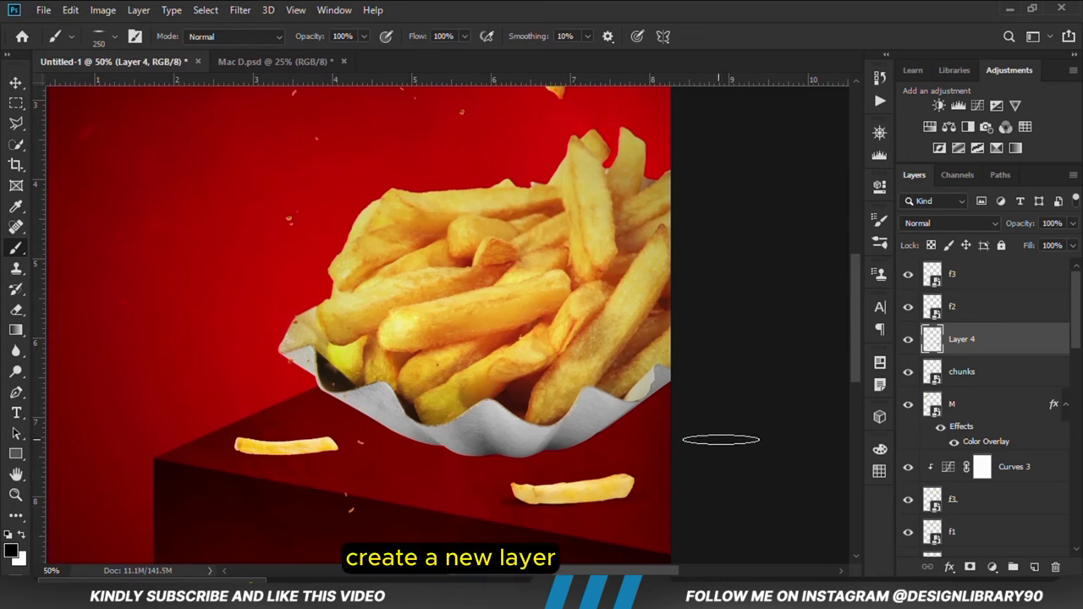
- Add another layer, paint a thin black shadow beneath the left fry on the box, and set its opacity to 75%
click(1035, 567)
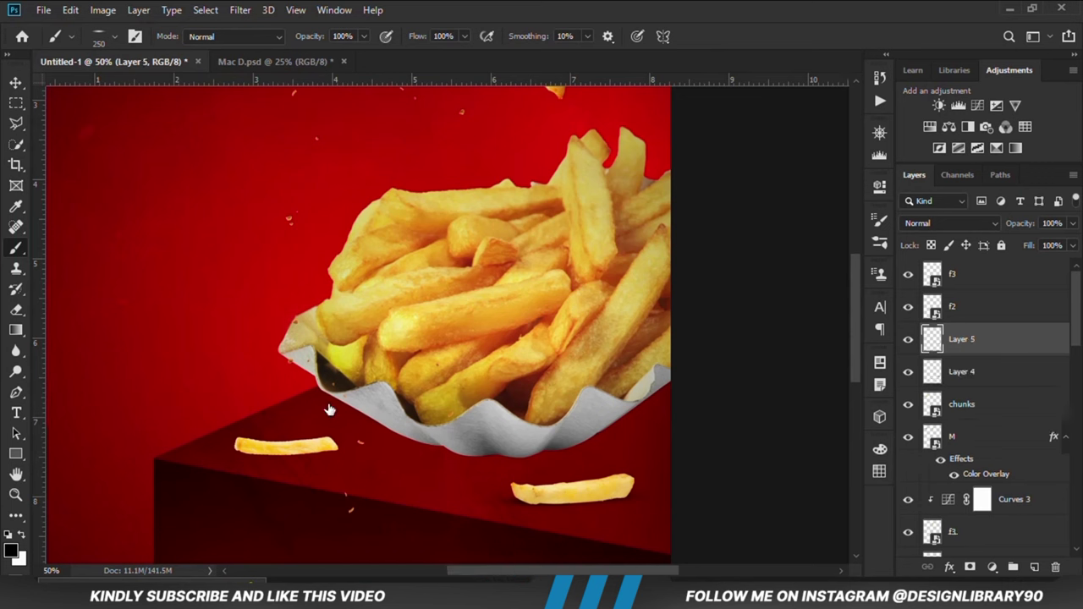
key(bracketleft)
mouse_move(262, 452)
mouse_down()
mouse_move(303, 467)
mouse_move(301, 453)
mouse_up()
key(bracketright)
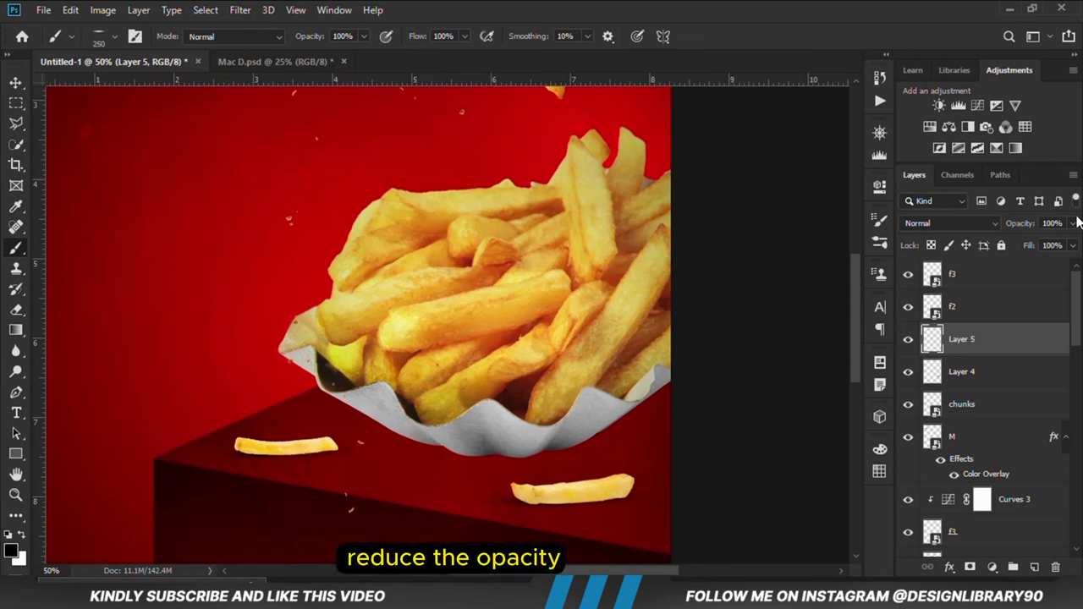
click(1073, 223)
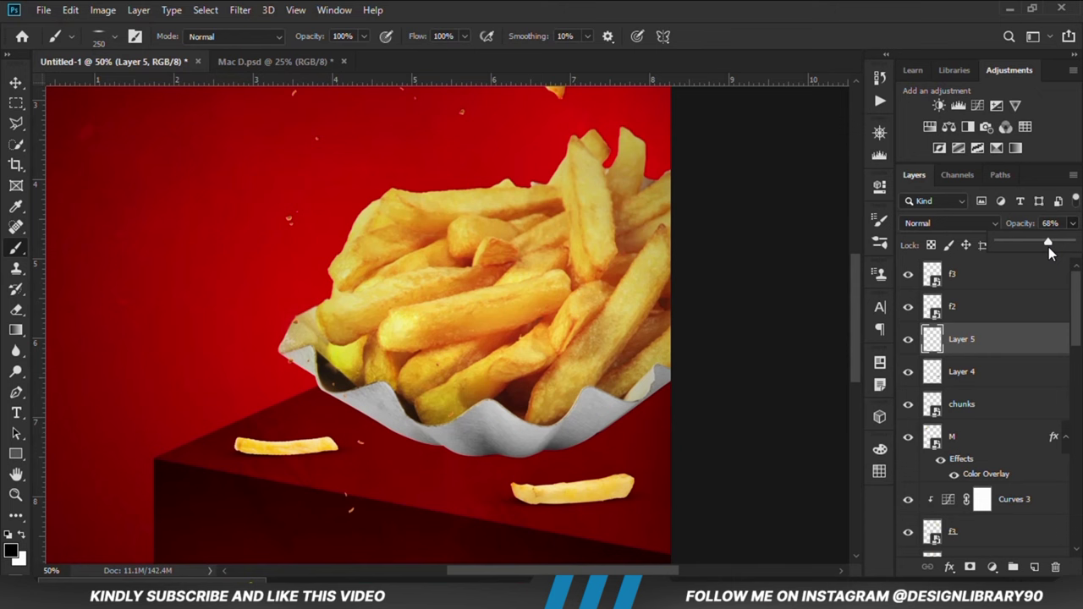
click(16, 83)
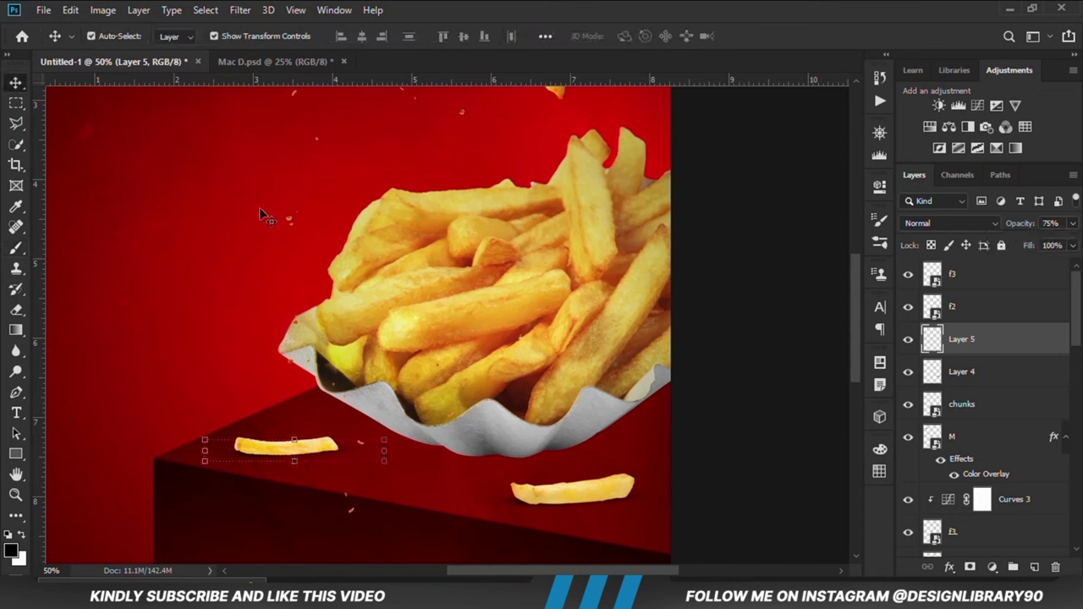
click(725, 455)
- Add a Curves adjustment clipped to the f3 fry layer and pull its shadows down slightly
click(592, 501)
click(992, 568)
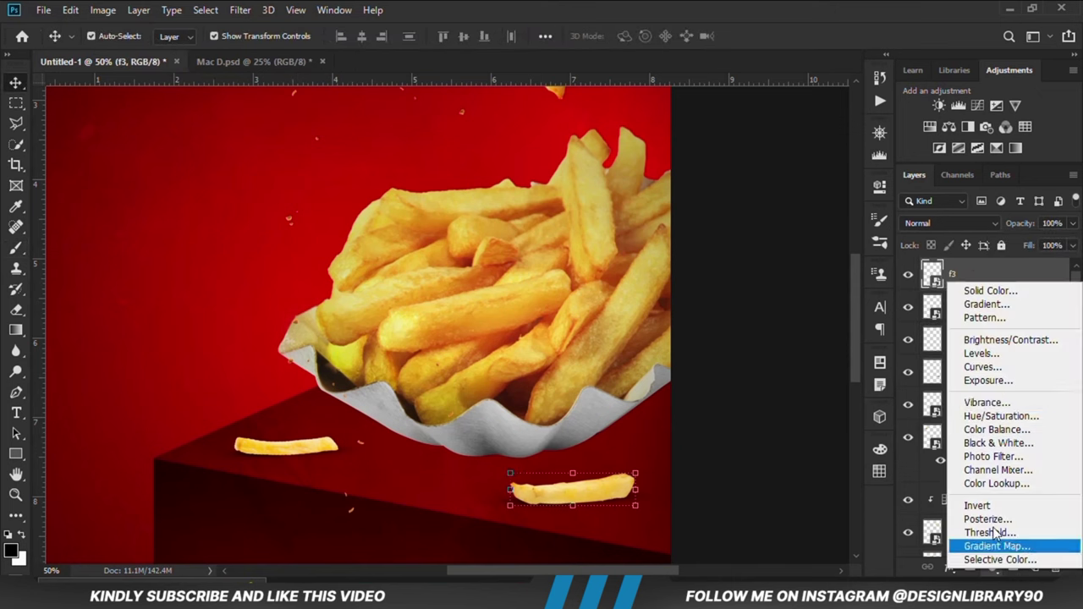
click(973, 370)
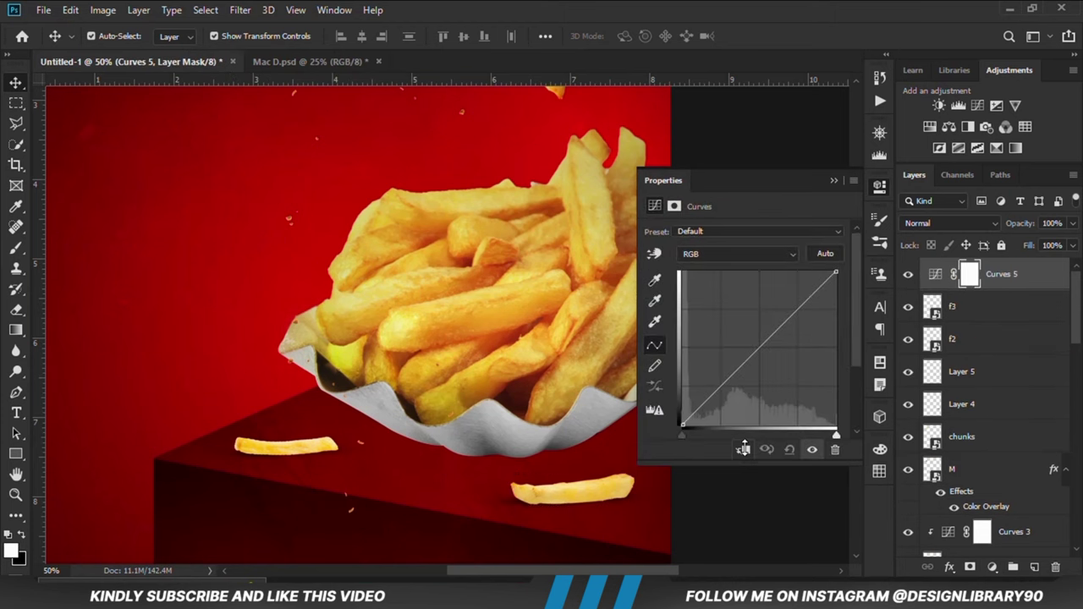
click(743, 449)
drag(716, 391, 730, 394)
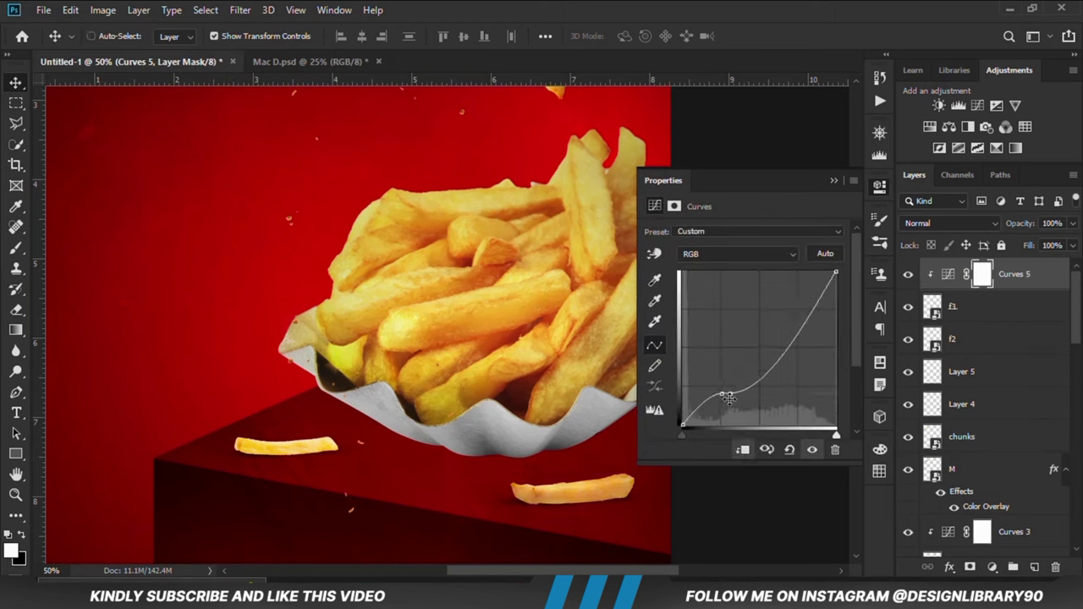
key(ctrl+z)
drag(724, 396, 729, 396)
click(785, 336)
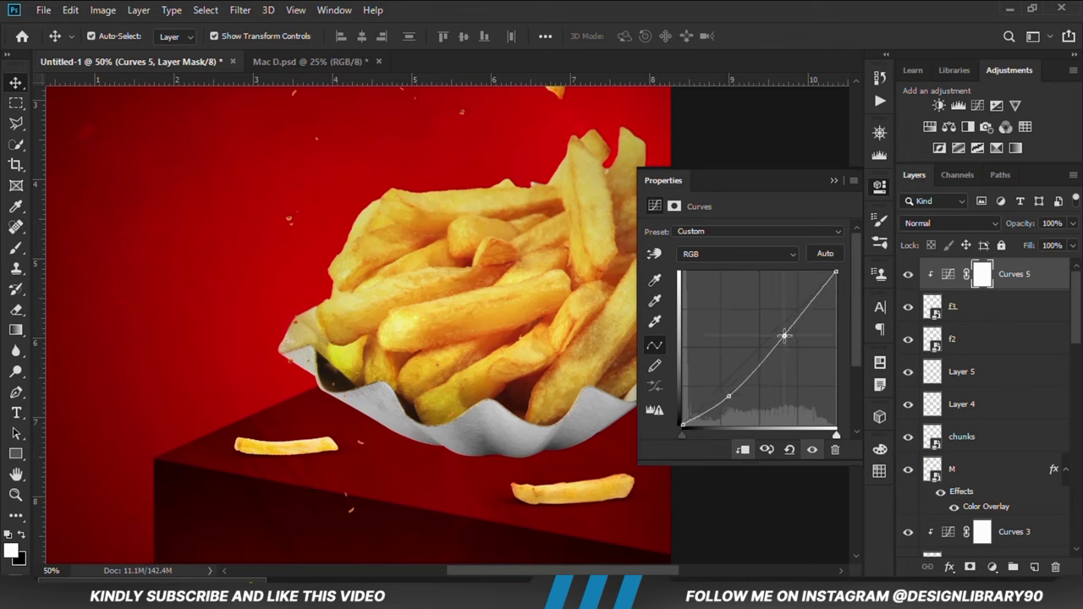
click(833, 180)
click(909, 274)
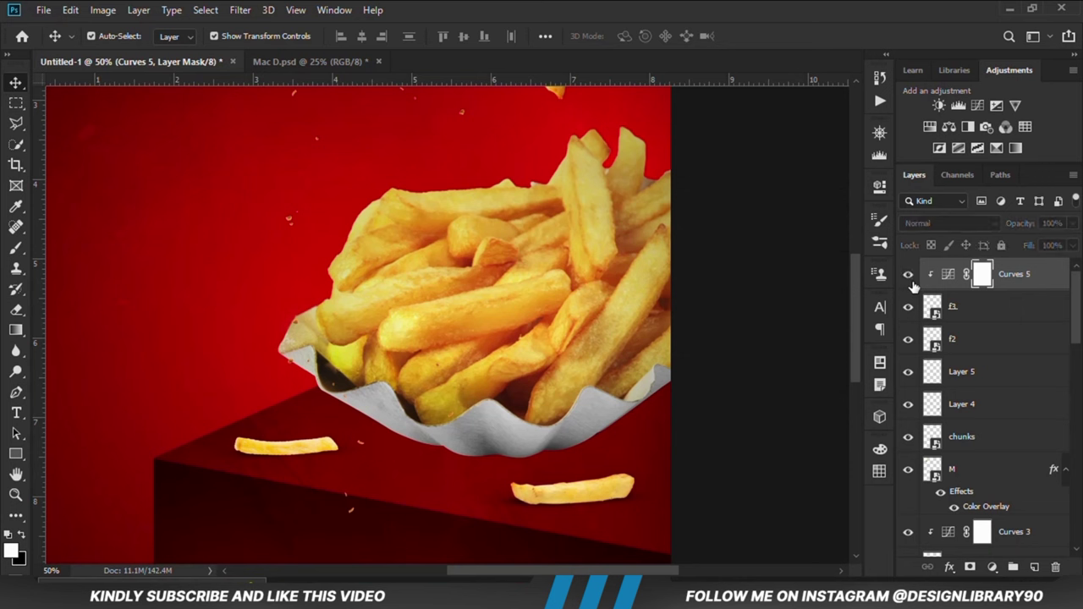
- Add an Exposure adjustment clipped to the f3 fry, lower its exposure until the fry turns nearly black, and invert its mask
click(993, 566)
click(991, 381)
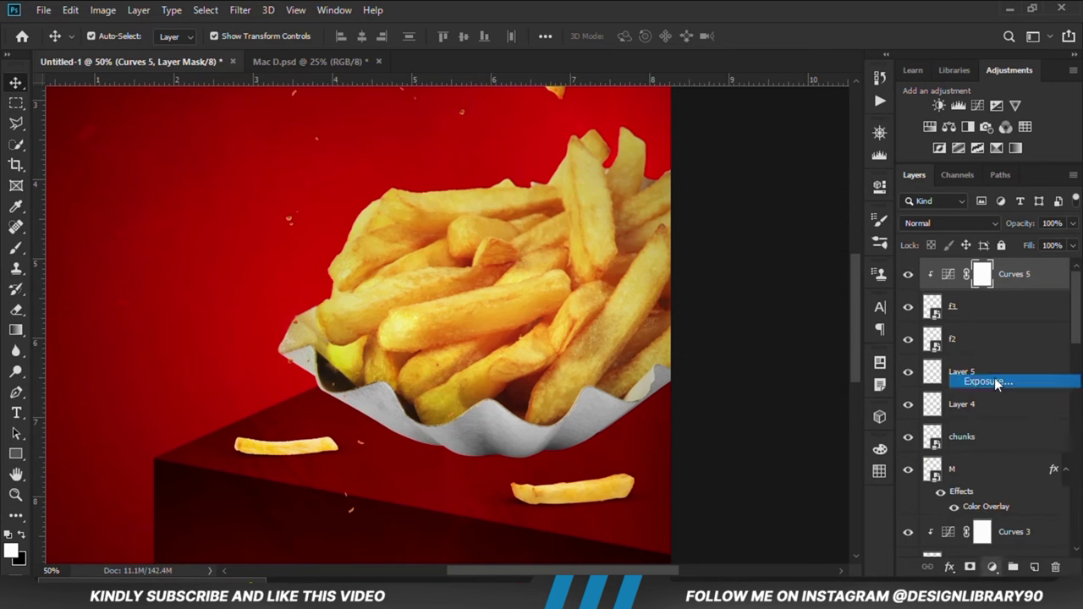
click(742, 450)
drag(744, 271, 681, 271)
click(834, 182)
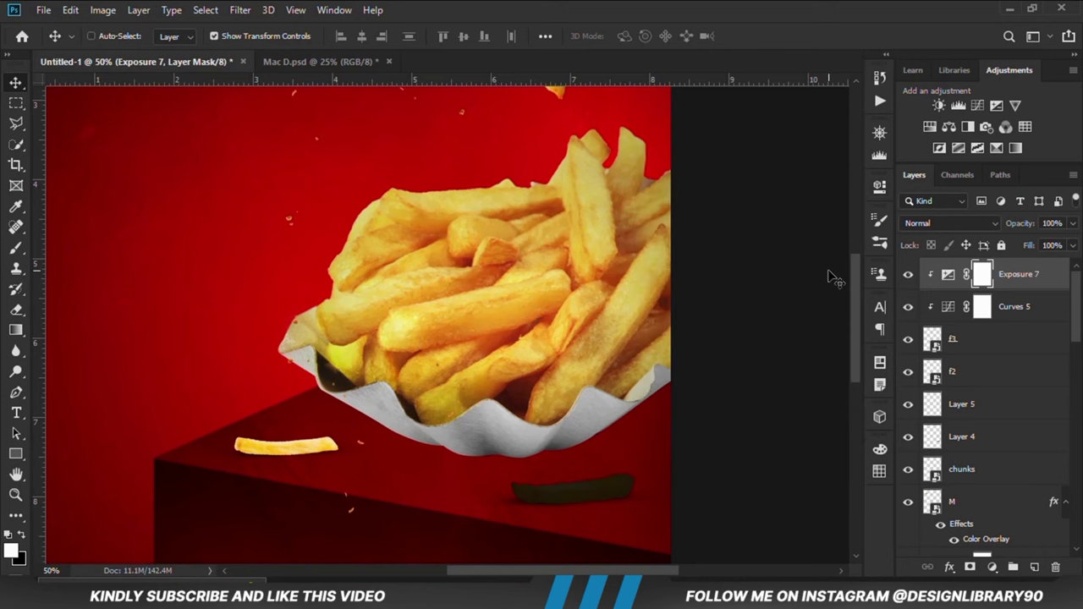
key(ctrl+i)
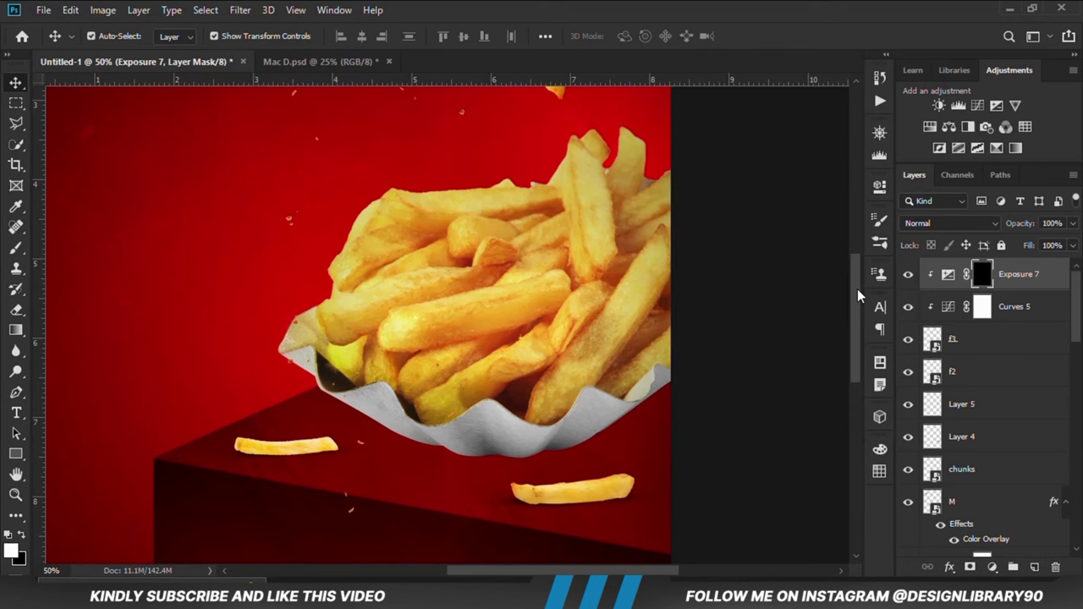
- Restore a round 250 px brush tip, set opacity to 14%, and paint shading along the right fry's lower edge on the Exposure mask
drag(858, 289, 859, 323)
key(b)
right_click(619, 391)
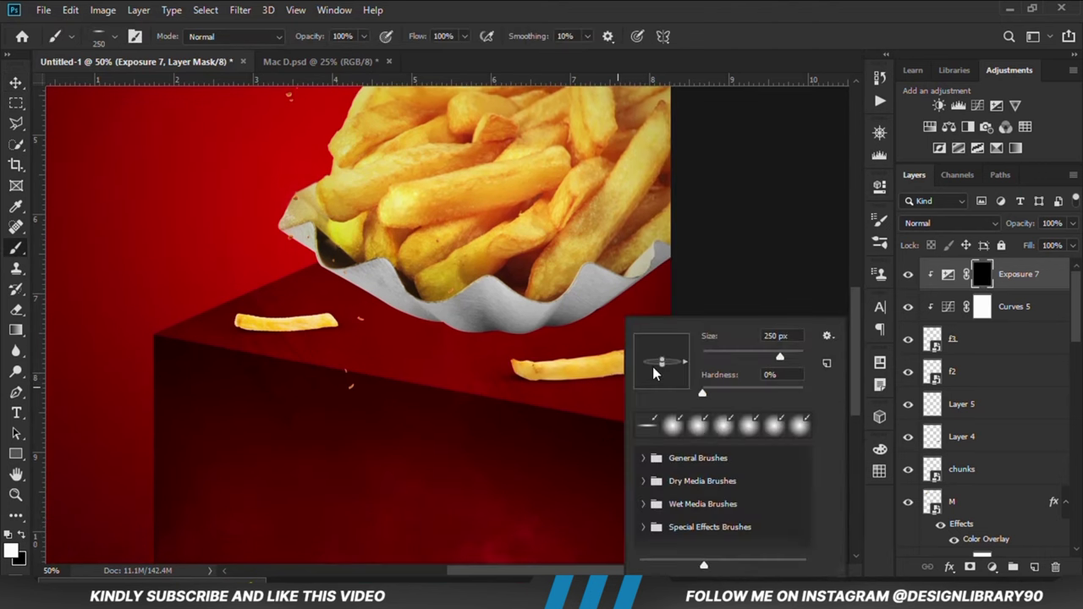
drag(653, 368, 664, 383)
click(694, 11)
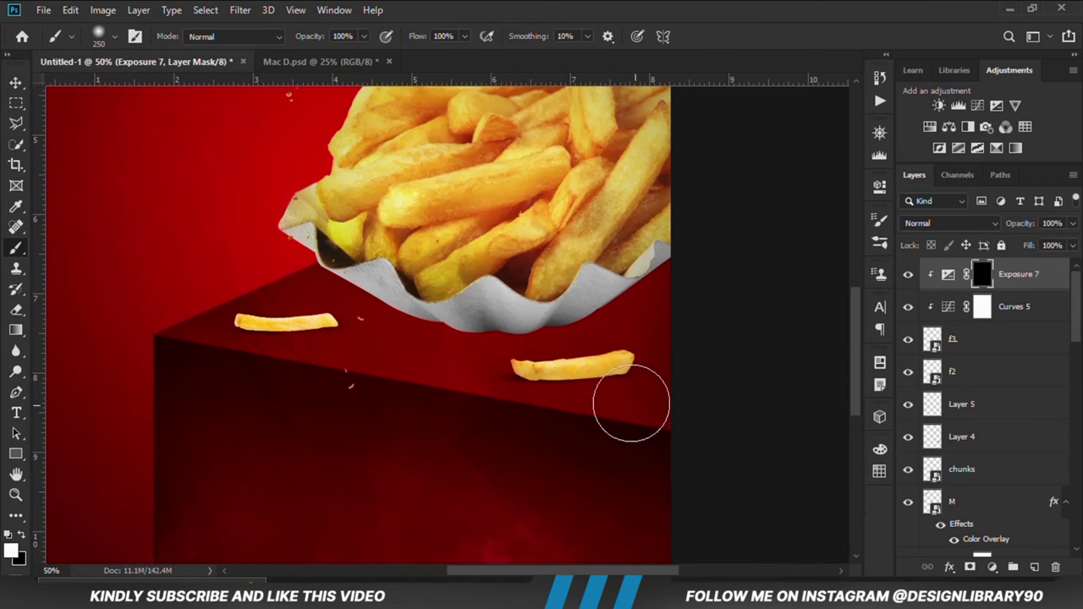
click(606, 416)
key(ctrl+z)
key(ctrl+z)
click(364, 36)
drag(304, 54, 302, 54)
mouse_move(539, 401)
mouse_down()
mouse_move(609, 418)
mouse_move(525, 416)
mouse_move(627, 407)
mouse_move(527, 431)
mouse_move(677, 433)
mouse_up()
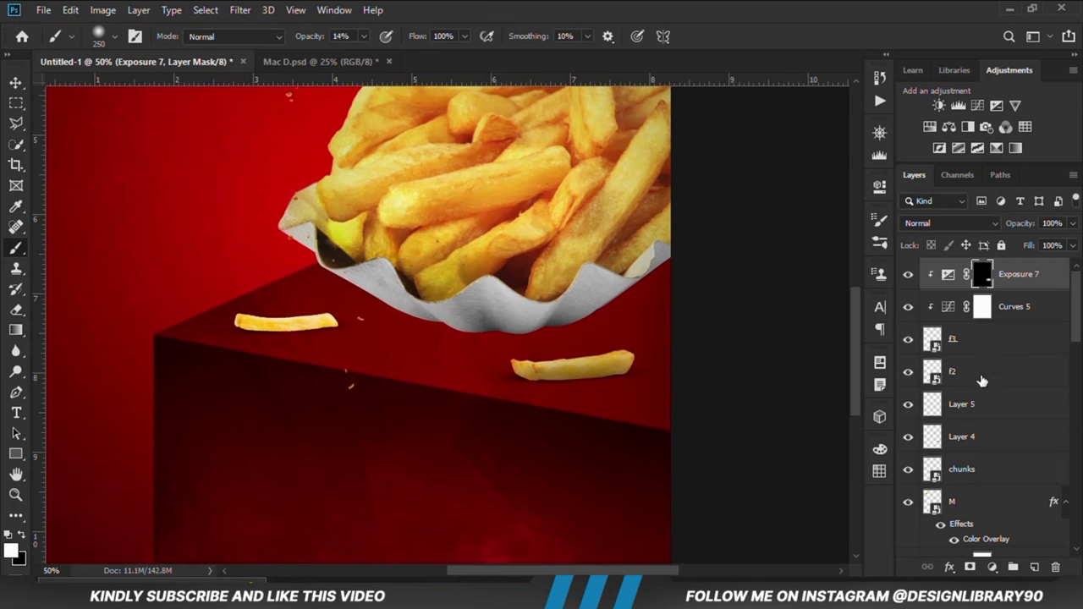
- Add a Curves adjustment clipped to the f2 fry layer, lowering the shadows and lifting the upper curve point slightly
click(982, 381)
click(993, 568)
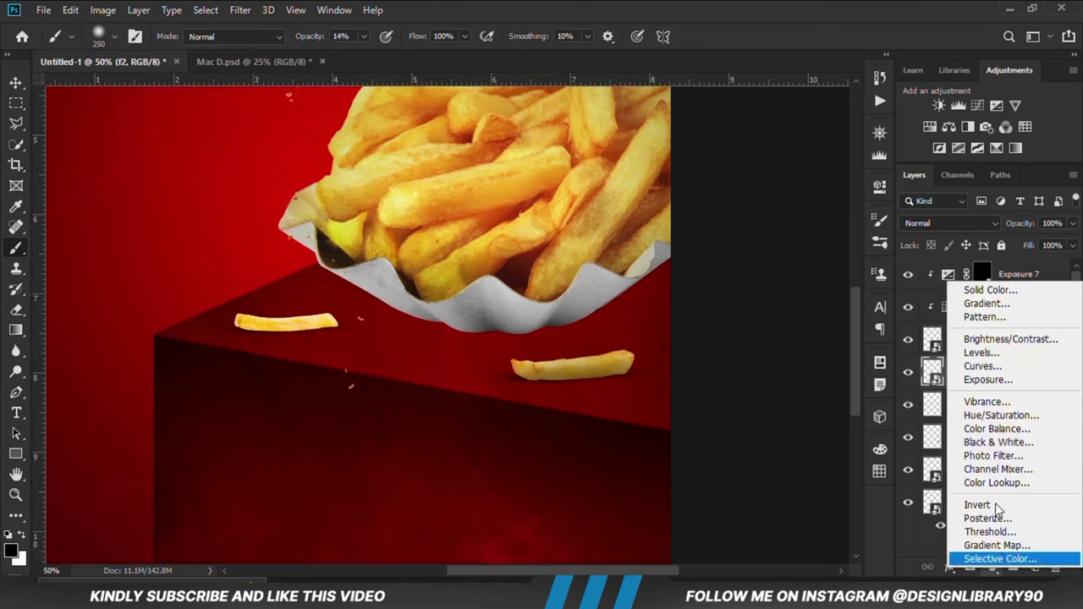
click(983, 368)
click(741, 449)
drag(728, 388, 727, 396)
mouse_move(789, 339)
mouse_down()
mouse_move(790, 319)
mouse_move(794, 329)
mouse_up()
click(834, 181)
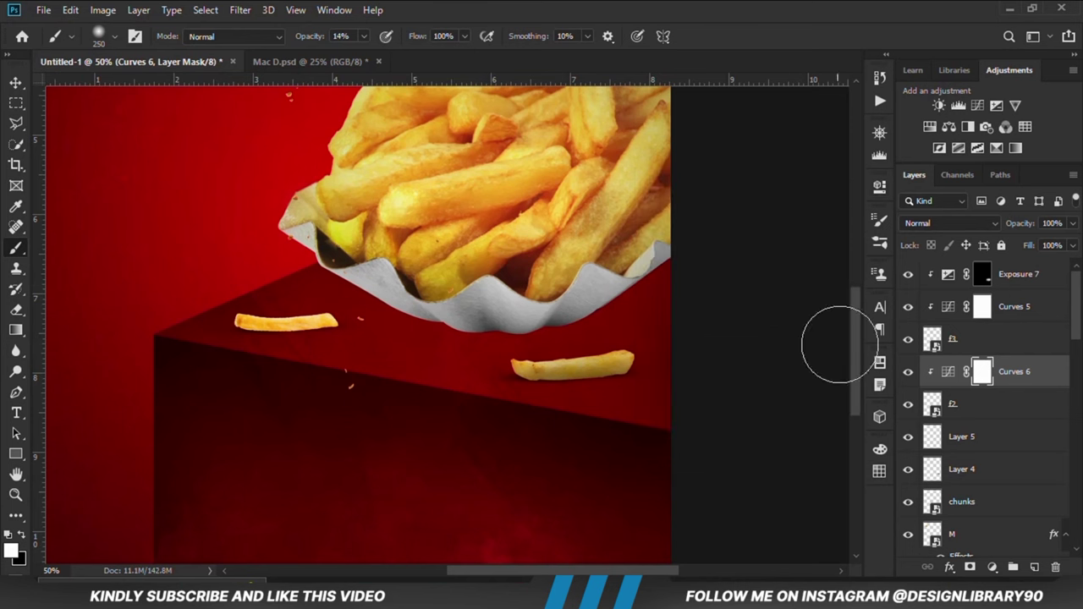
- Add an Exposure adjustment clipped to the f2 fry, set its exposure to -3.00, and invert its mask
click(992, 567)
click(988, 378)
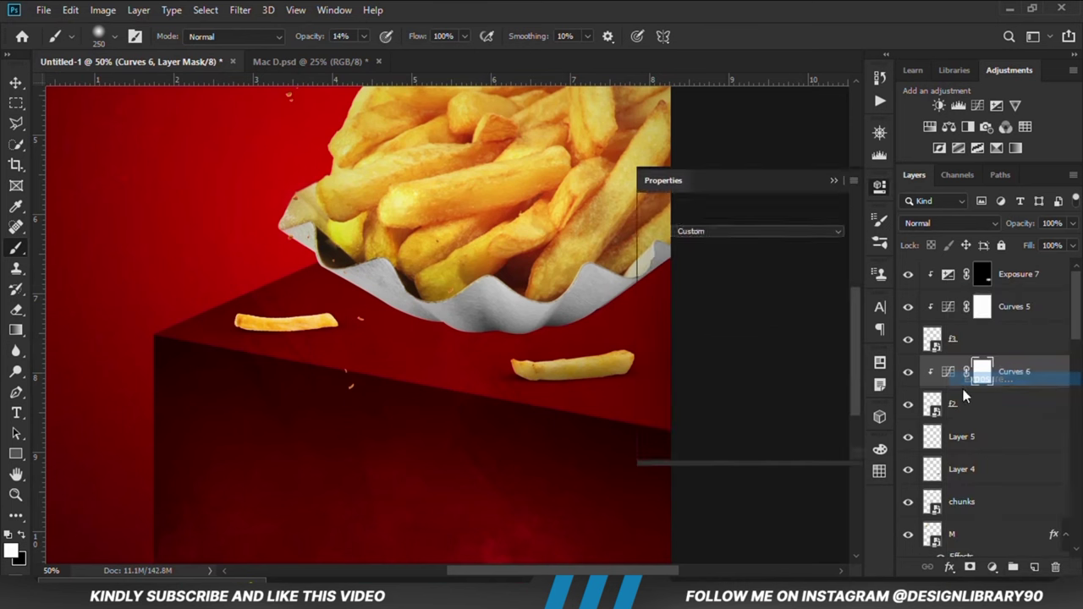
drag(710, 272, 702, 274)
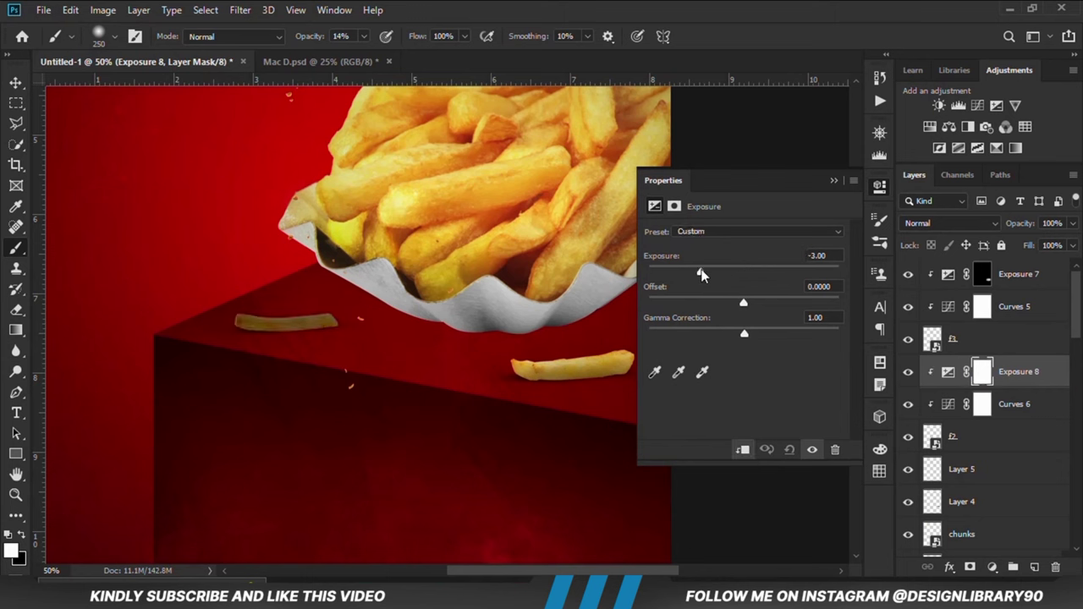
click(834, 182)
key(ctrl+i)
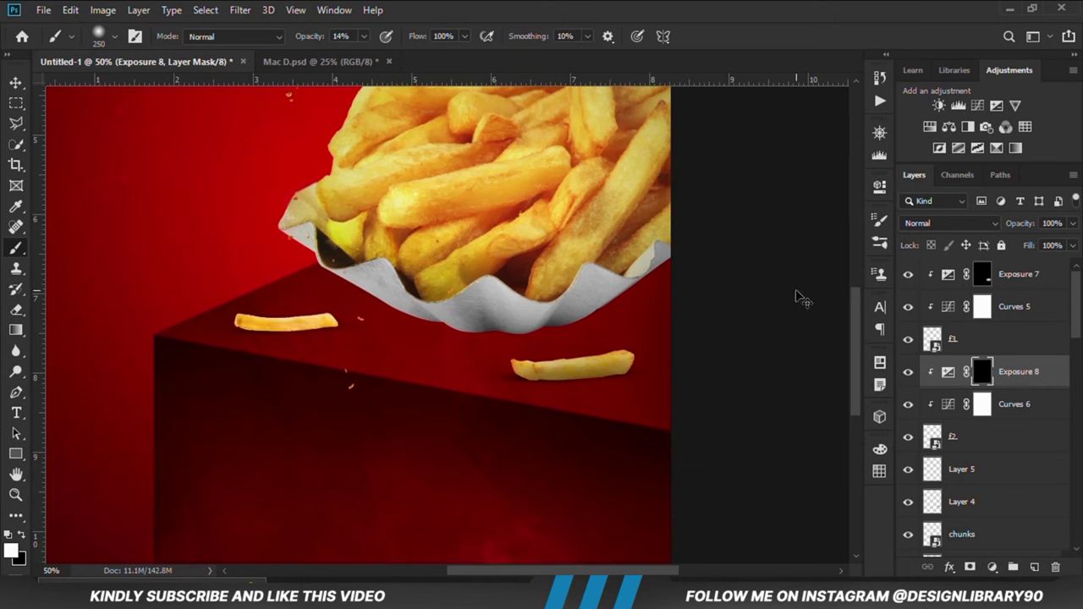
- Paint shading along the left fry's lower edge on its Exposure mask, reducing the brush to 175 px, and deselect the layer
mouse_move(403, 355)
mouse_down()
mouse_move(325, 366)
mouse_move(352, 350)
mouse_move(262, 368)
mouse_move(289, 359)
mouse_move(256, 375)
mouse_move(264, 362)
mouse_move(223, 359)
mouse_move(319, 361)
mouse_up()
key(bracketleft)
key(bracketleft)
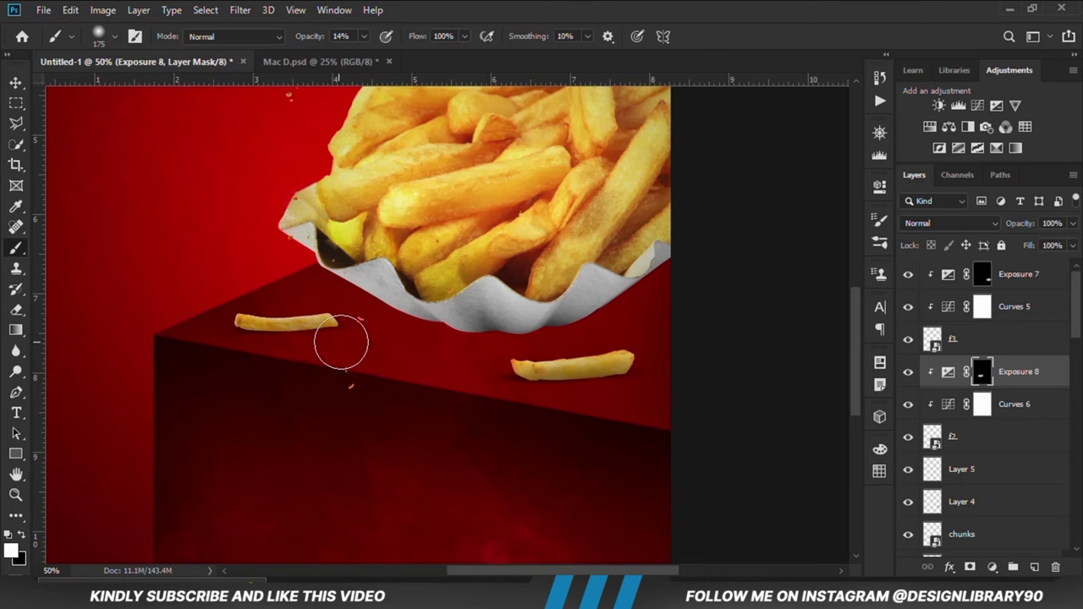
key(ctrl+0)
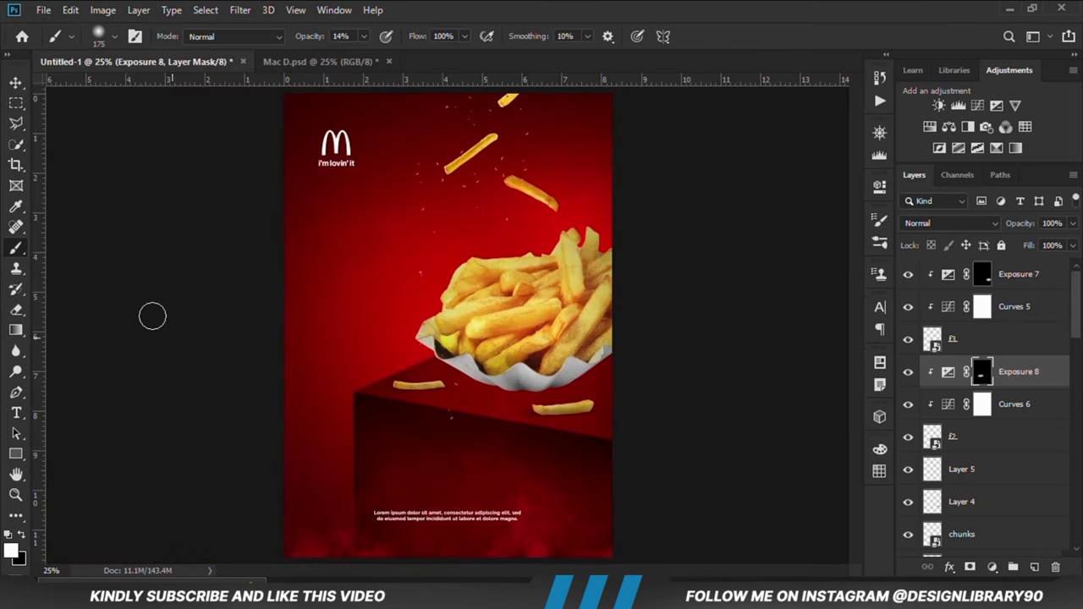
click(15, 82)
click(135, 213)
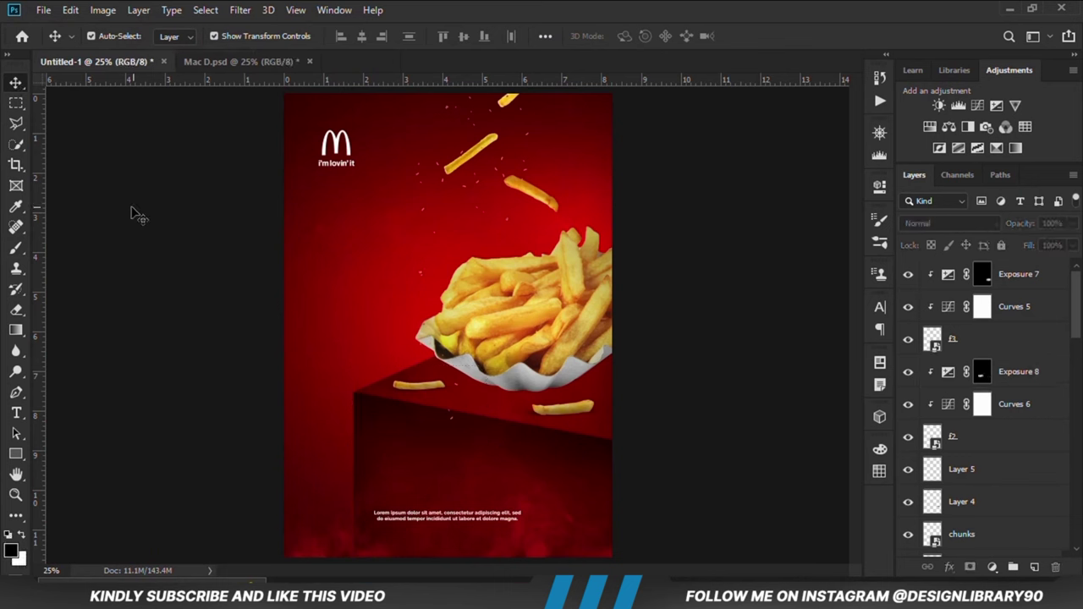
- Add a Solid Color fill layer clipped directly above the Fries layer
click(592, 370)
scroll(1071, 415, down, 4)
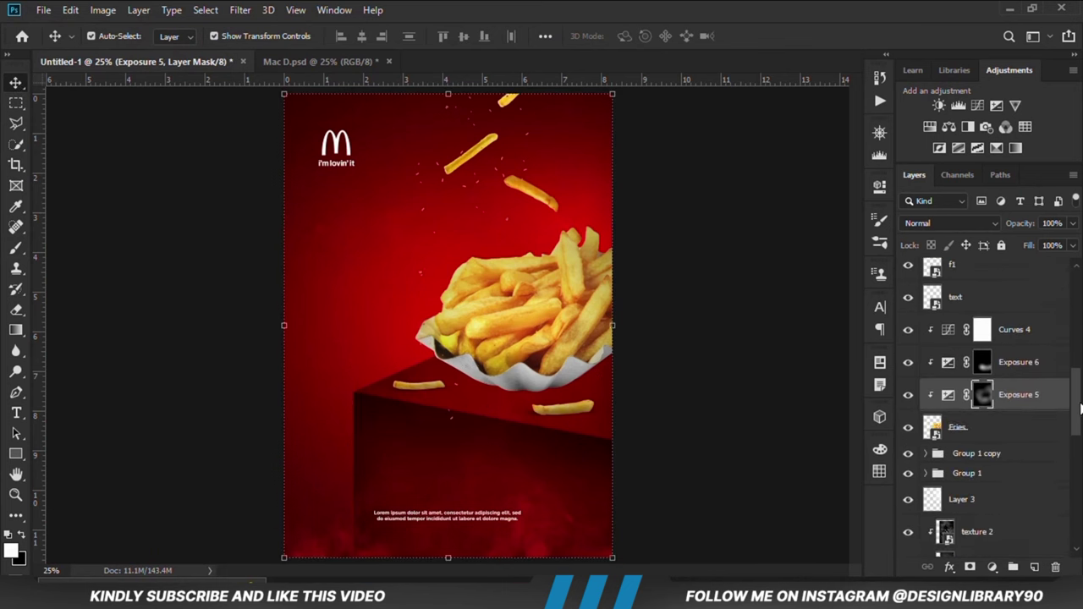
click(960, 427)
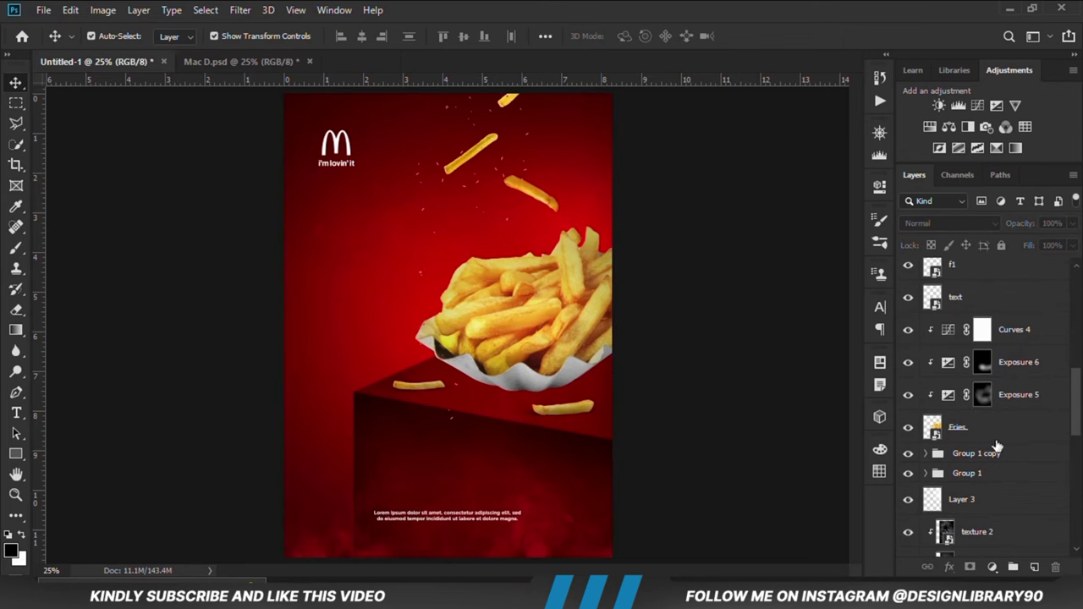
click(992, 567)
click(965, 292)
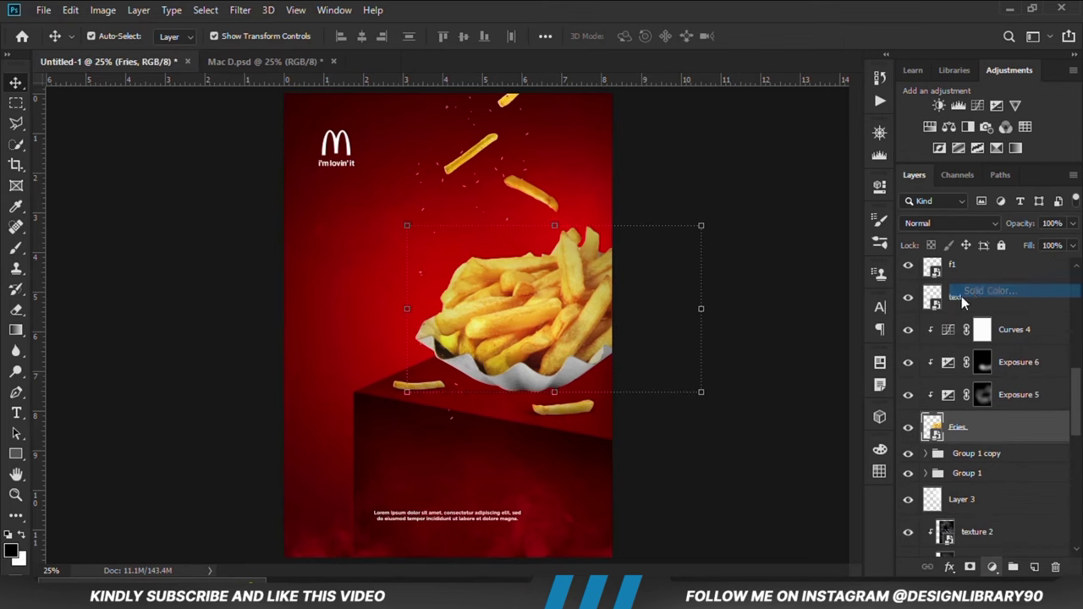
key(alt+Tab)
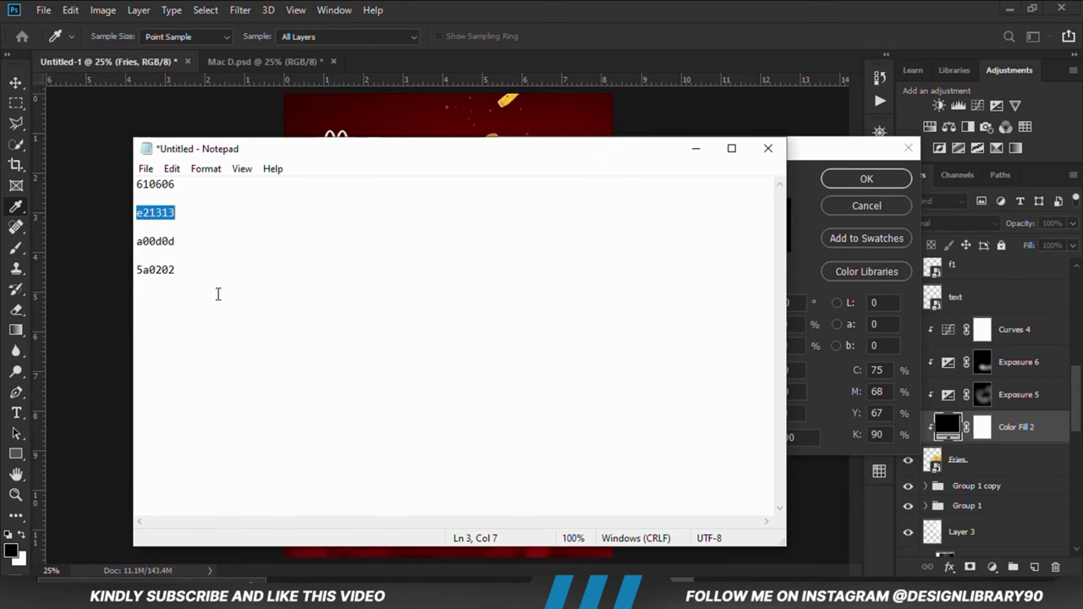
double_click(161, 242)
right_click(158, 238)
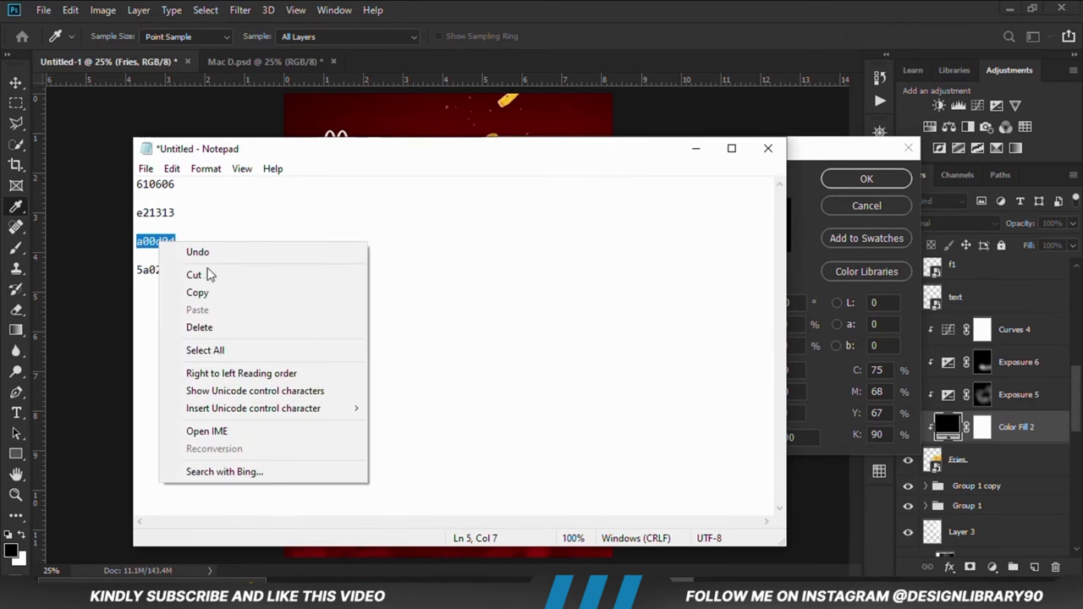
click(203, 292)
click(489, 6)
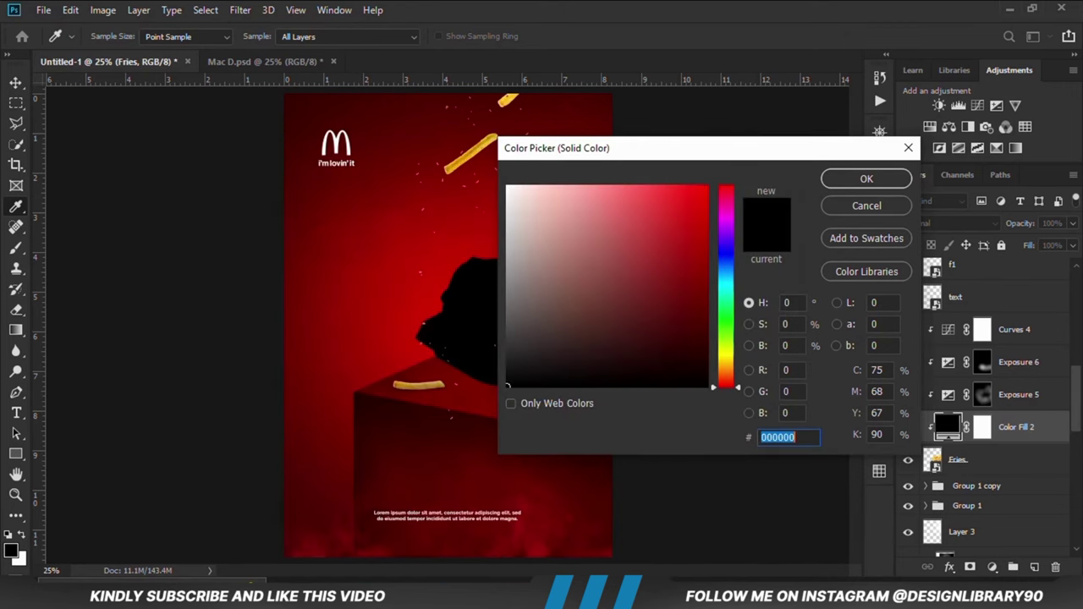
- Copy the hex code 610606 from the Notepad colour list and set it as the fill colour in Photoshop
key(alt+Tab)
click(181, 184)
double_click(180, 185)
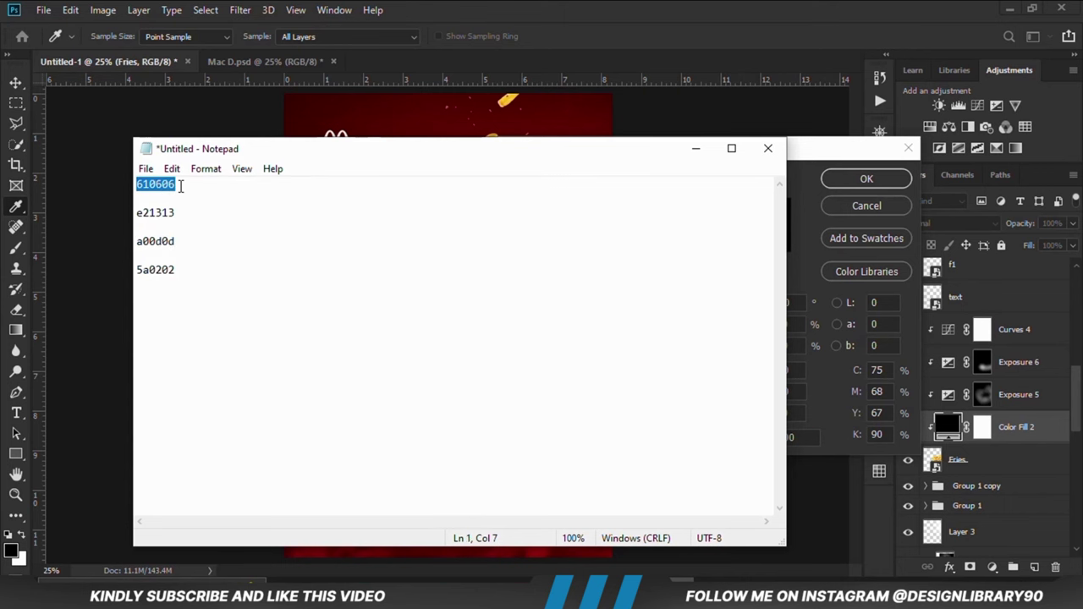
right_click(156, 187)
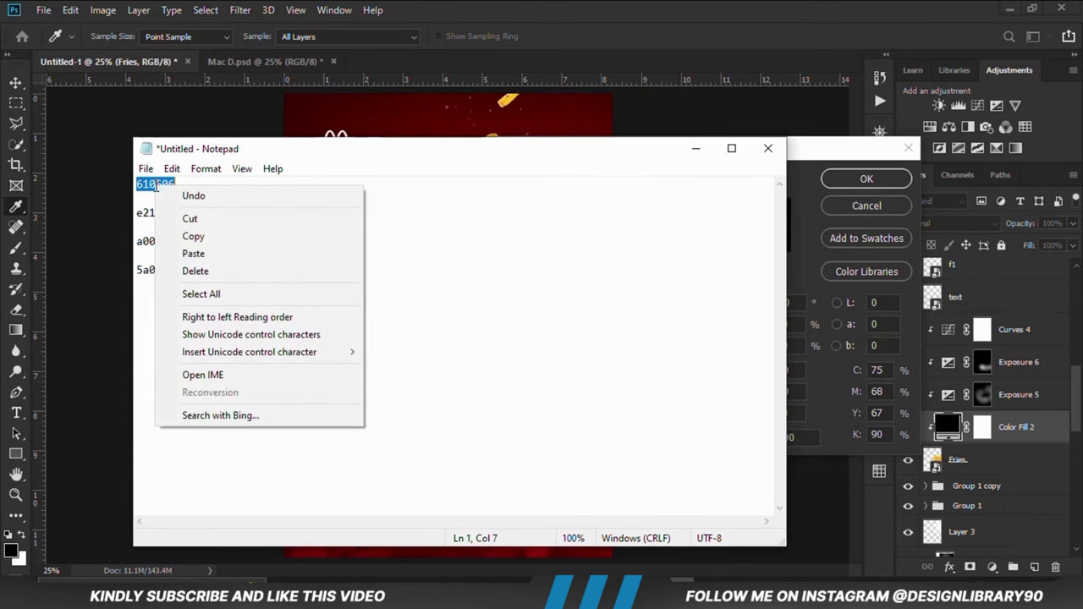
click(197, 237)
key(alt+Tab)
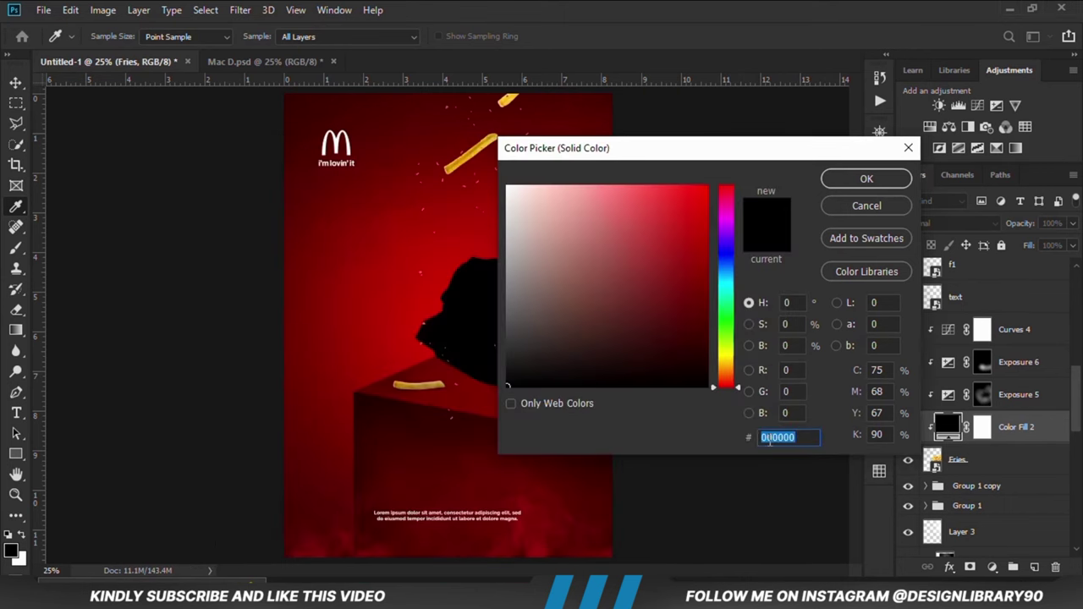
right_click(770, 440)
click(798, 286)
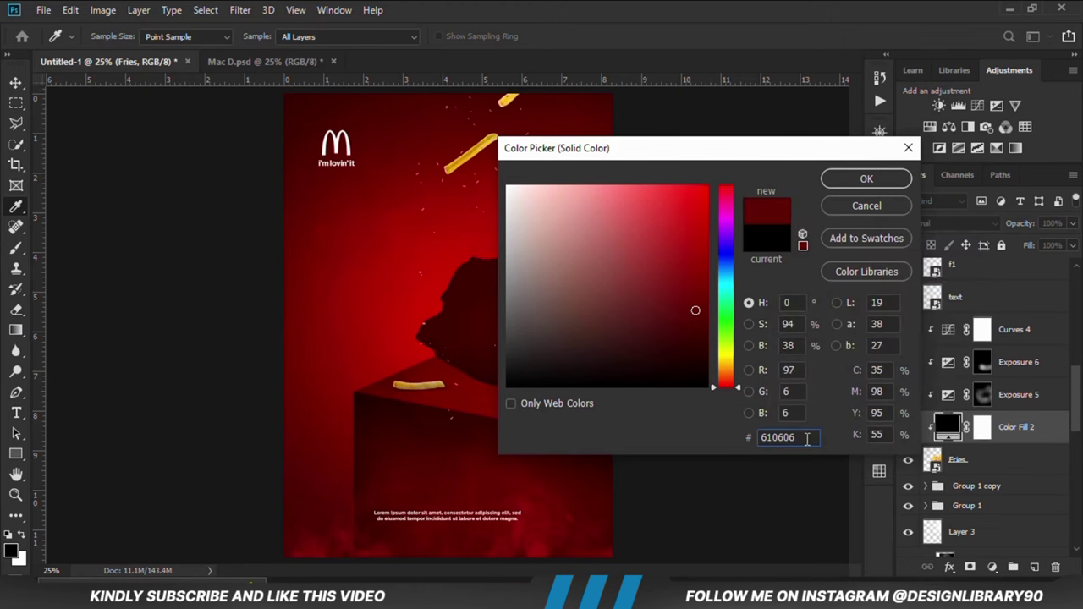
click(834, 186)
- Set the clipped colour fill to Overlay blending and invert its mask to hide the tint
key(v)
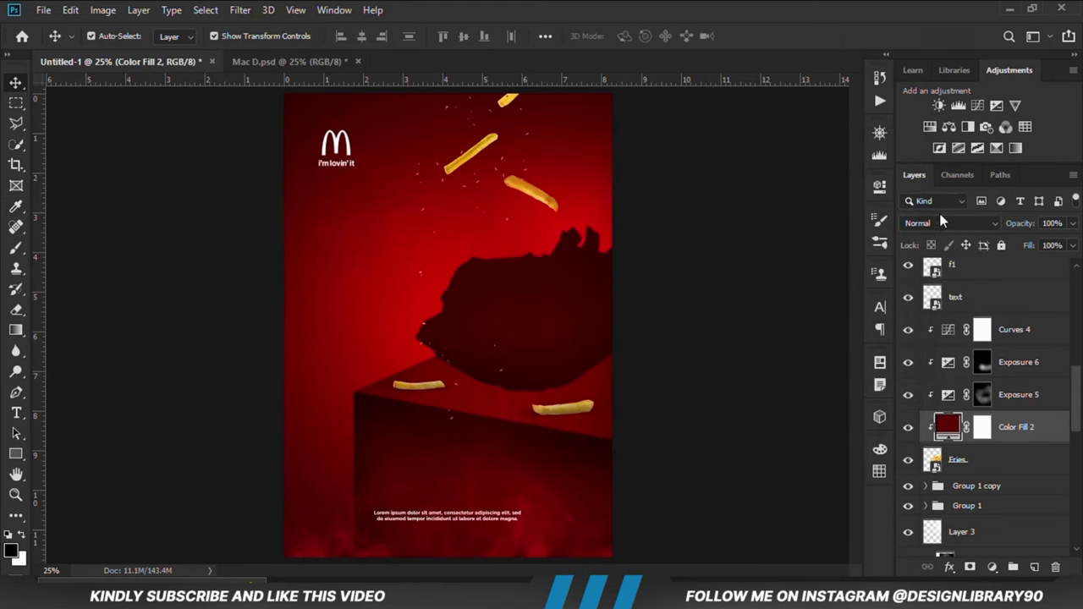
click(944, 222)
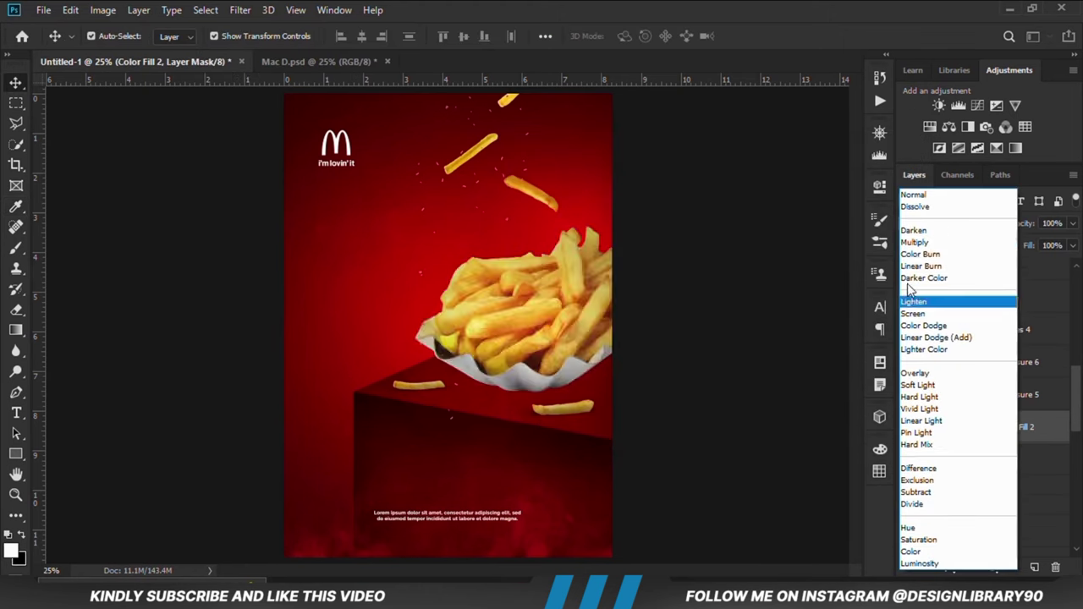
click(916, 375)
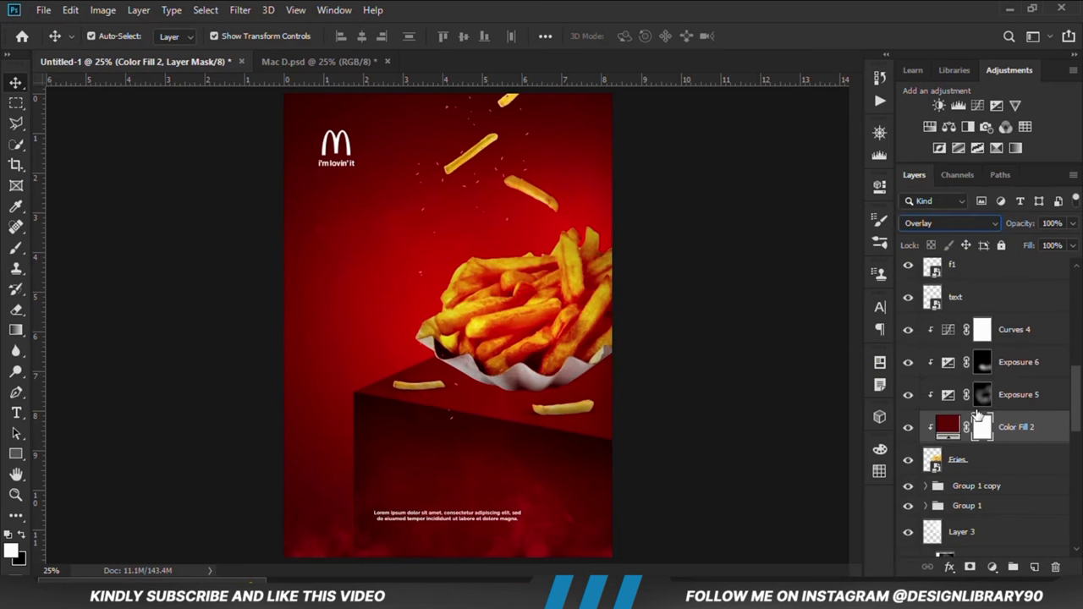
key(ctrl+i)
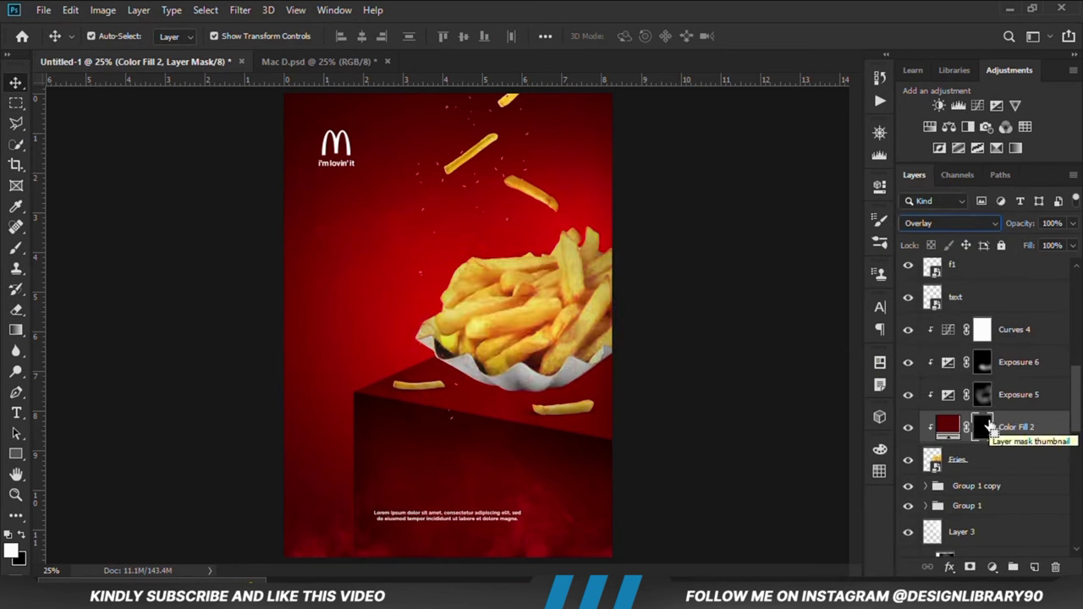
- Paint the red tint onto the tray's lower edge on the fill mask with a 300 px brush at 48% opacity
click(15, 247)
click(68, 249)
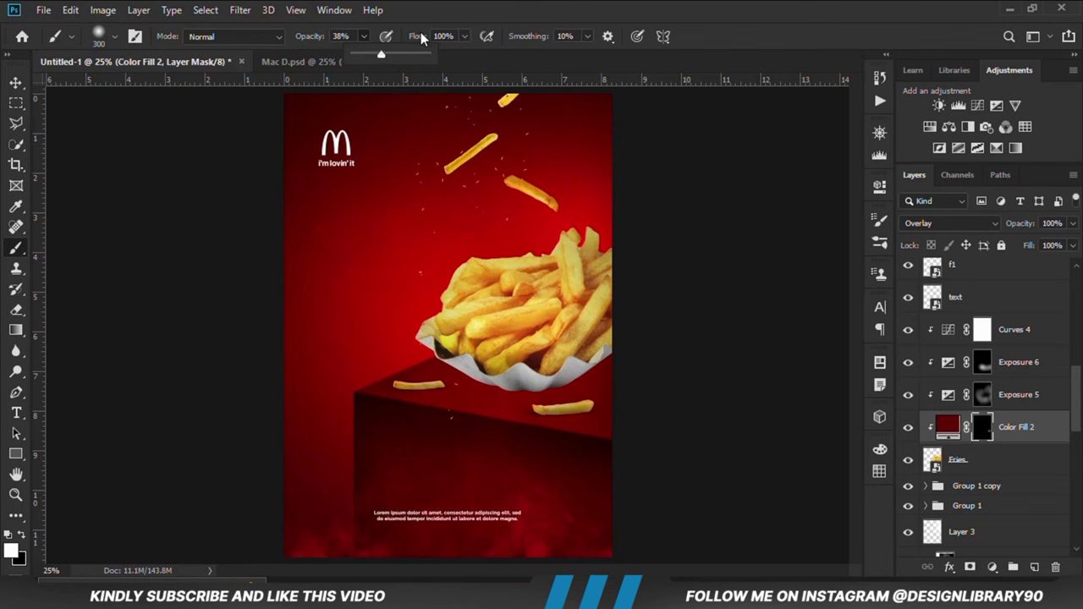
mouse_move(546, 394)
mouse_down()
mouse_move(433, 396)
mouse_move(471, 397)
mouse_move(457, 387)
mouse_move(544, 408)
mouse_move(582, 392)
mouse_move(604, 409)
mouse_move(432, 389)
mouse_move(467, 409)
mouse_move(555, 405)
mouse_up()
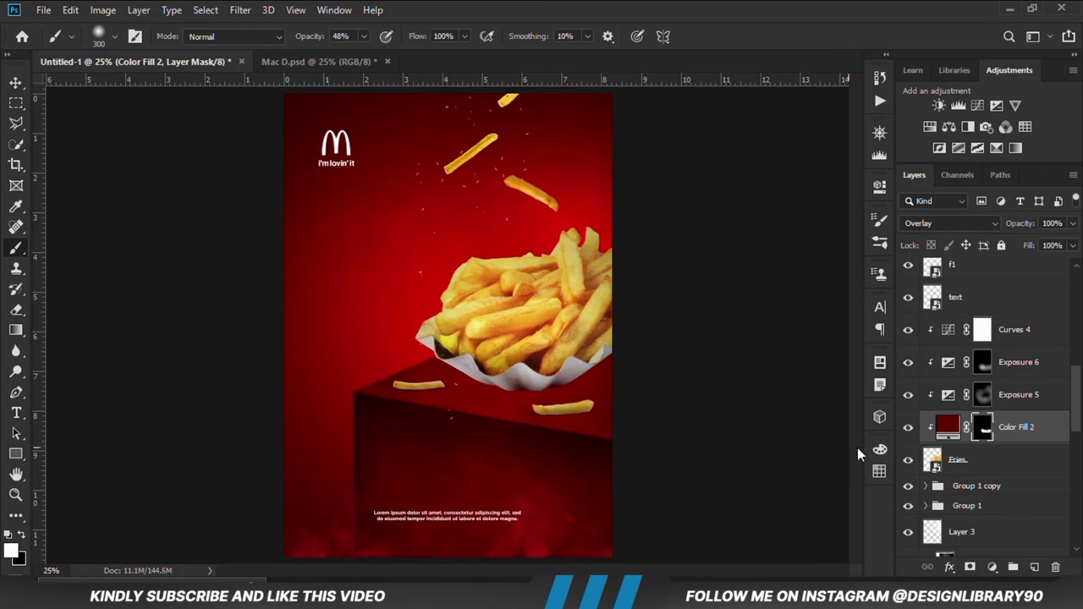
click(15, 82)
click(177, 289)
- Create an empty layer between Group 1 copy and the Fries layer and set the brush opacity to 100%
click(1016, 489)
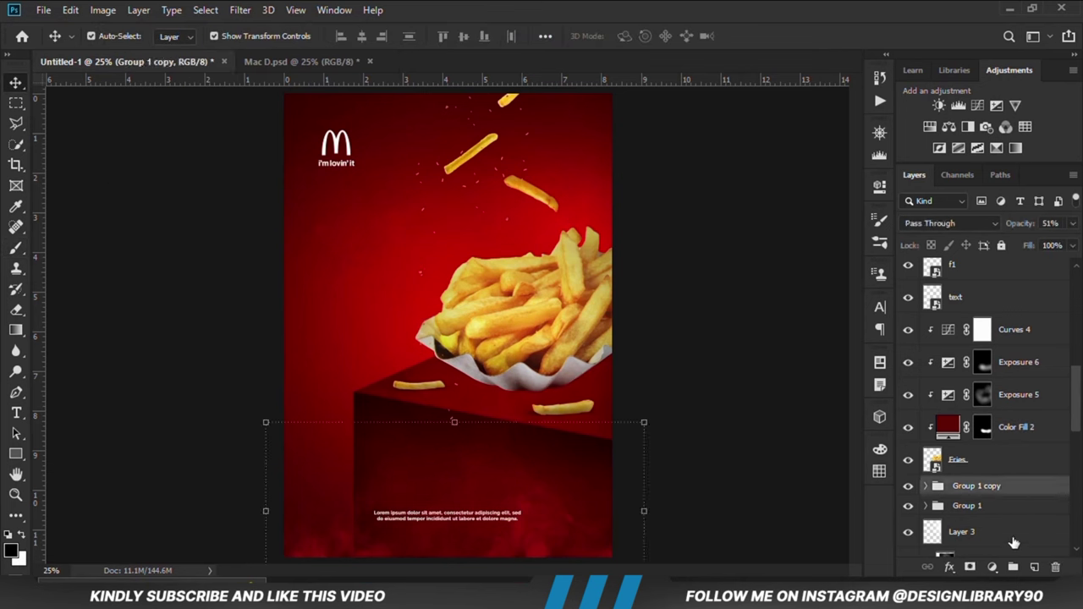
click(1035, 567)
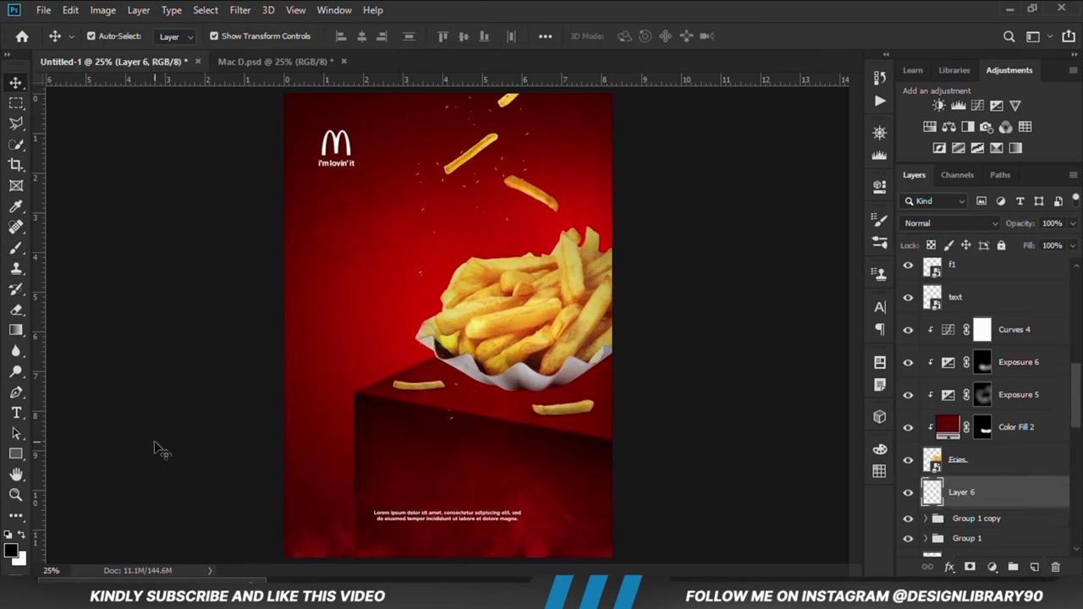
click(15, 247)
click(70, 250)
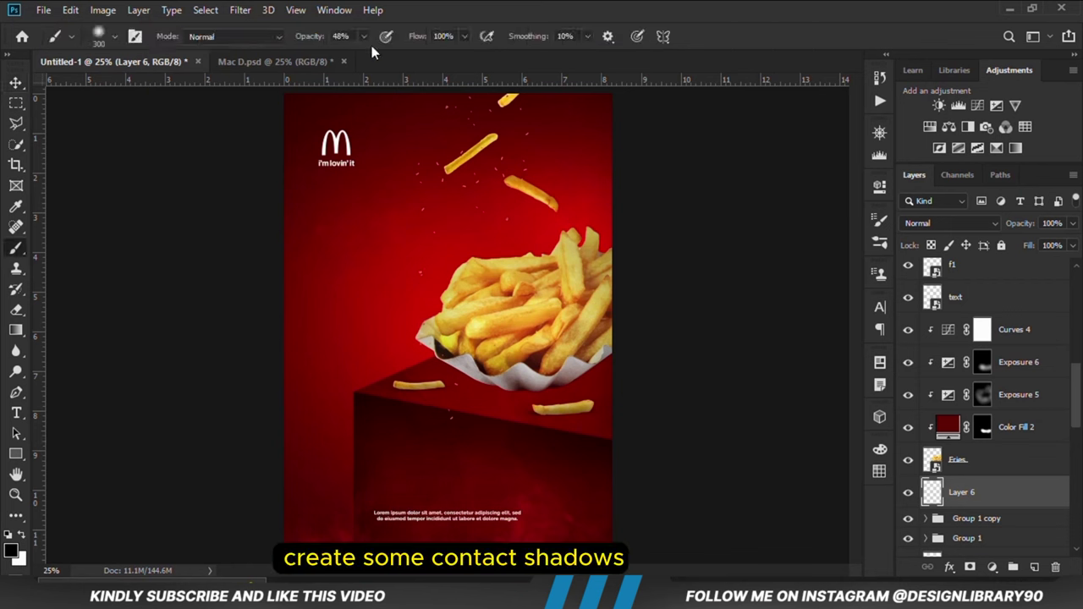
click(416, 54)
- Flatten the brush tip to a wide 900 px ellipse and stamp a black contact shadow under the tray
key(])
key(])
key(])
key(])
key(])
key(])
key(])
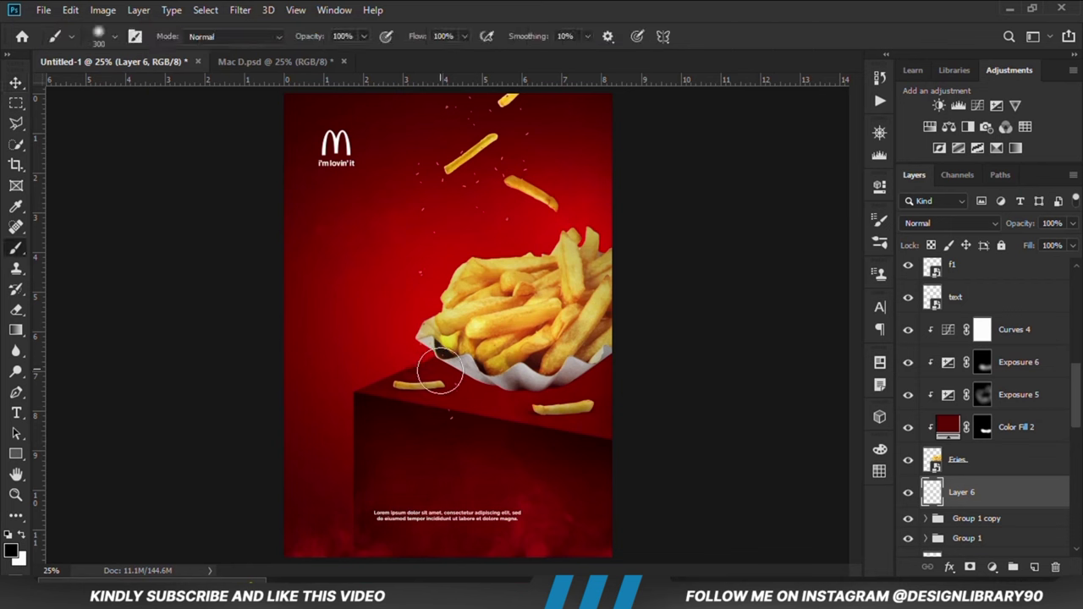
key(bracketleft)
right_click(505, 390)
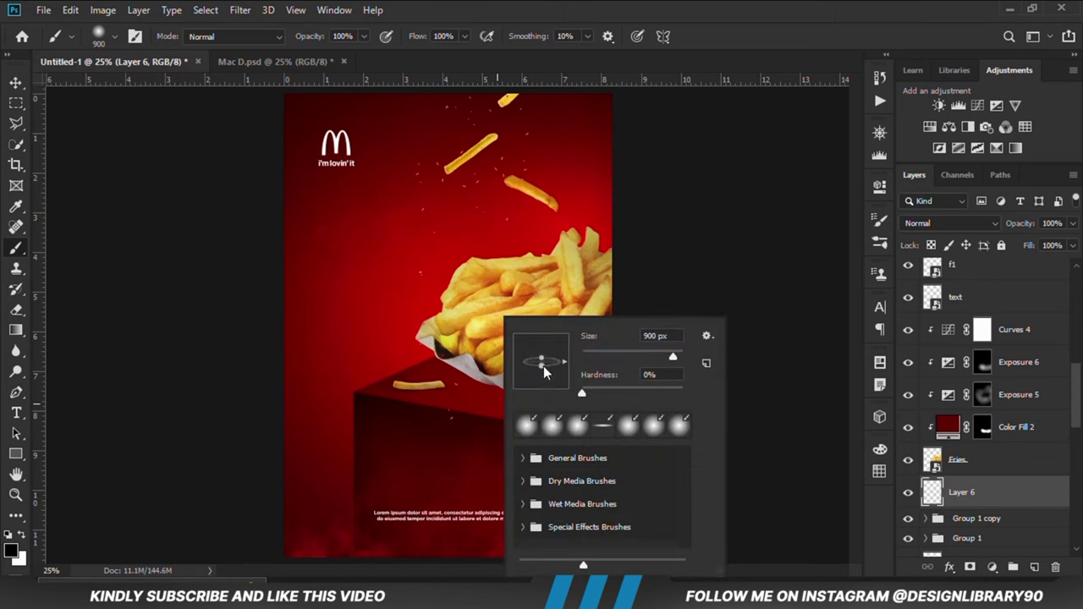
click(571, 7)
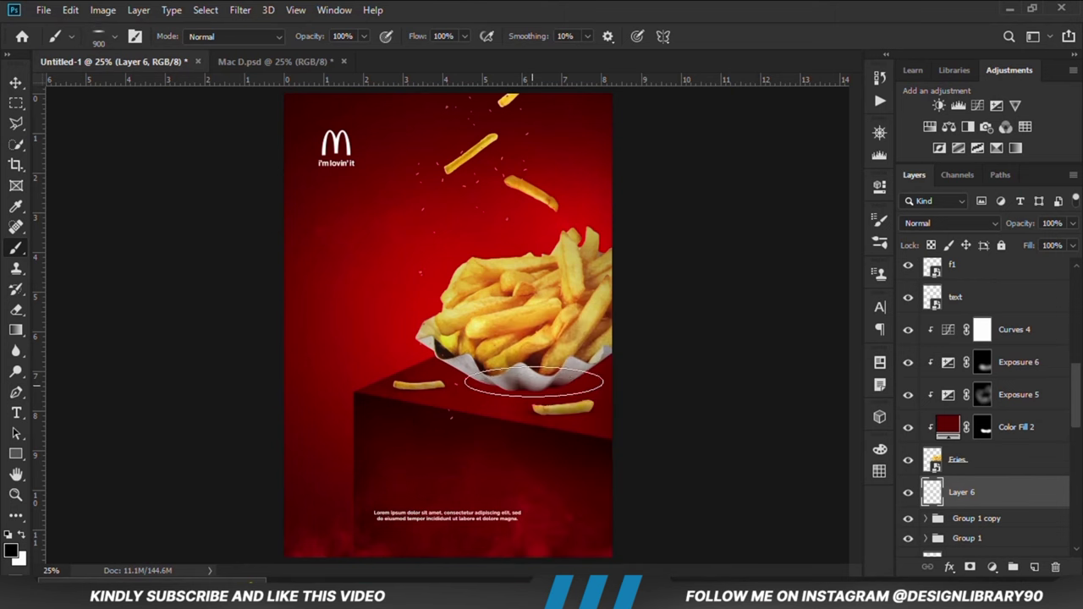
click(533, 384)
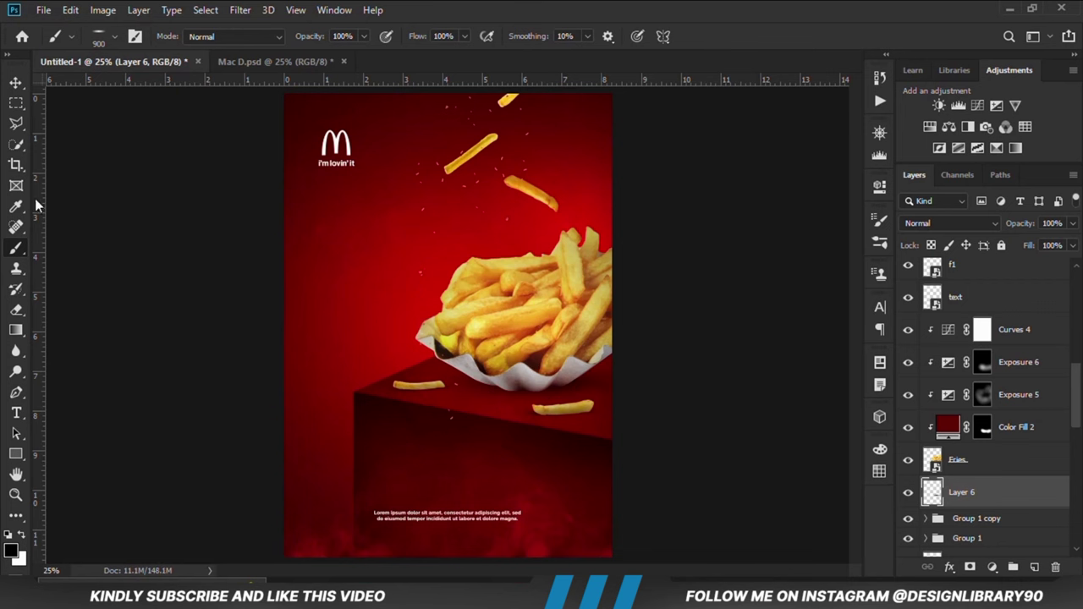
- Transform the contact shadow, scaling it to about 104% and rotating it about -1.55° under the tray
click(16, 83)
drag(611, 386, 658, 389)
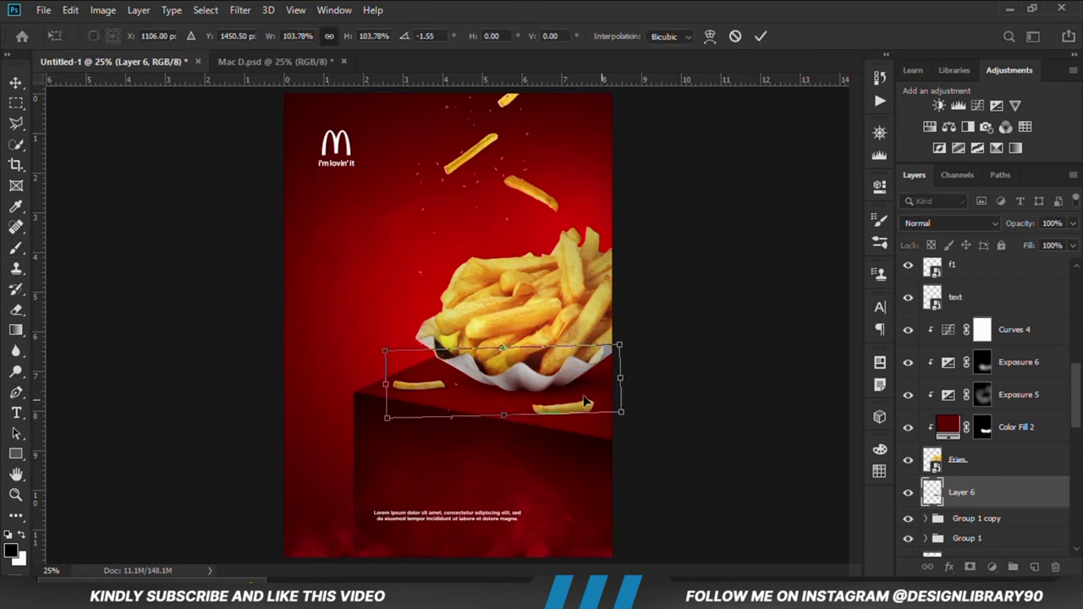
key(Return)
- Duplicate the contact shadow layer, shift the copy leftward under the tray, and lower its opacity to 64%
key(ctrl+j)
key(ctrl+t)
drag(424, 394, 398, 394)
key(Return)
click(1073, 224)
drag(1072, 245, 1046, 246)
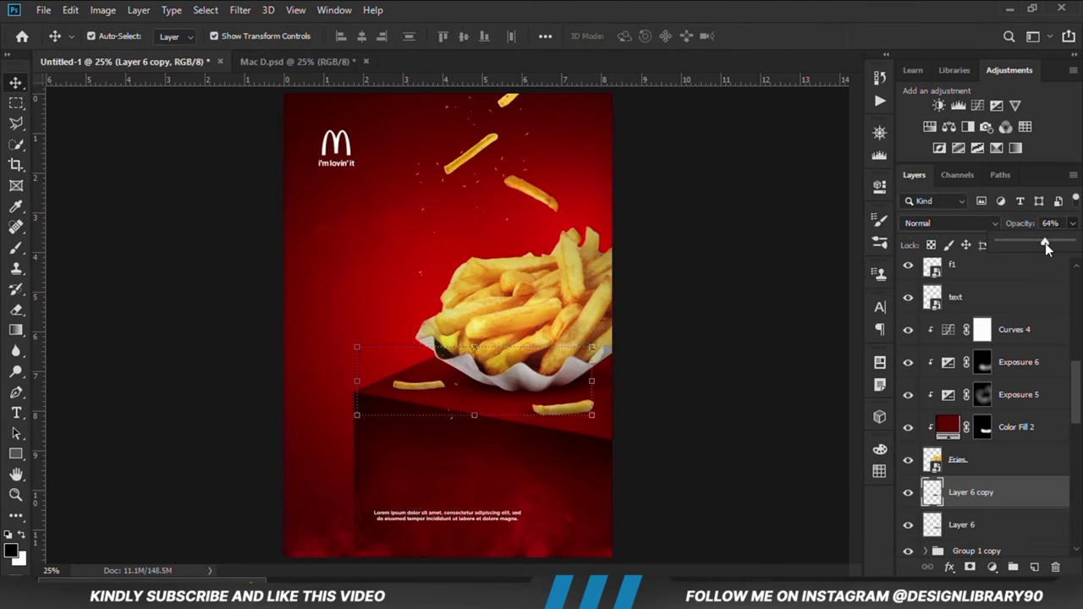
click(734, 387)
- Add a darkening Exposure adjustment above Exposure 5, clipped to the Fries layer, and invert its mask
click(584, 342)
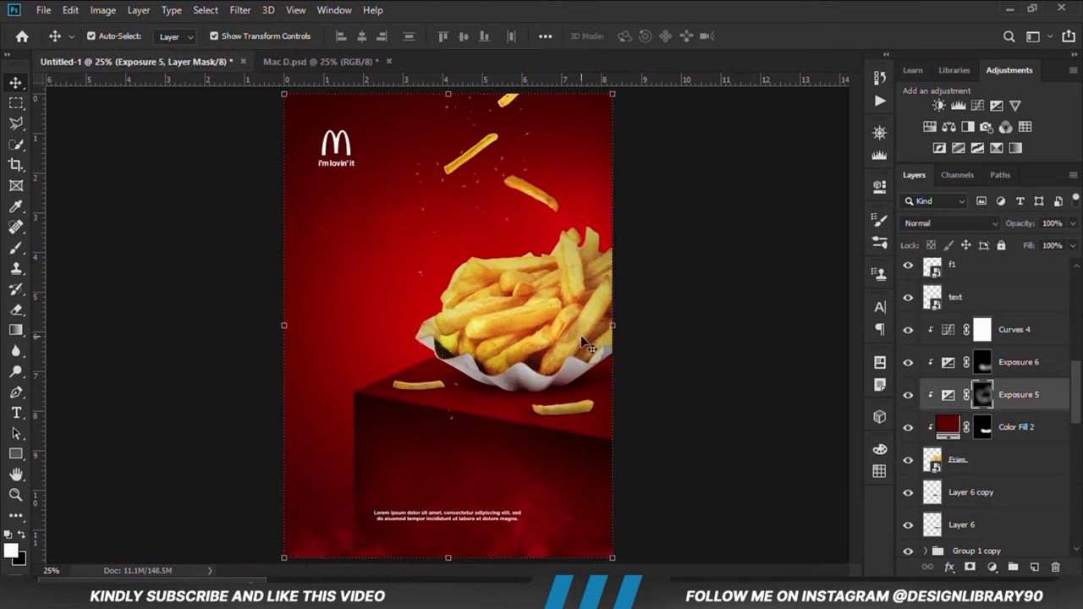
click(992, 567)
click(979, 375)
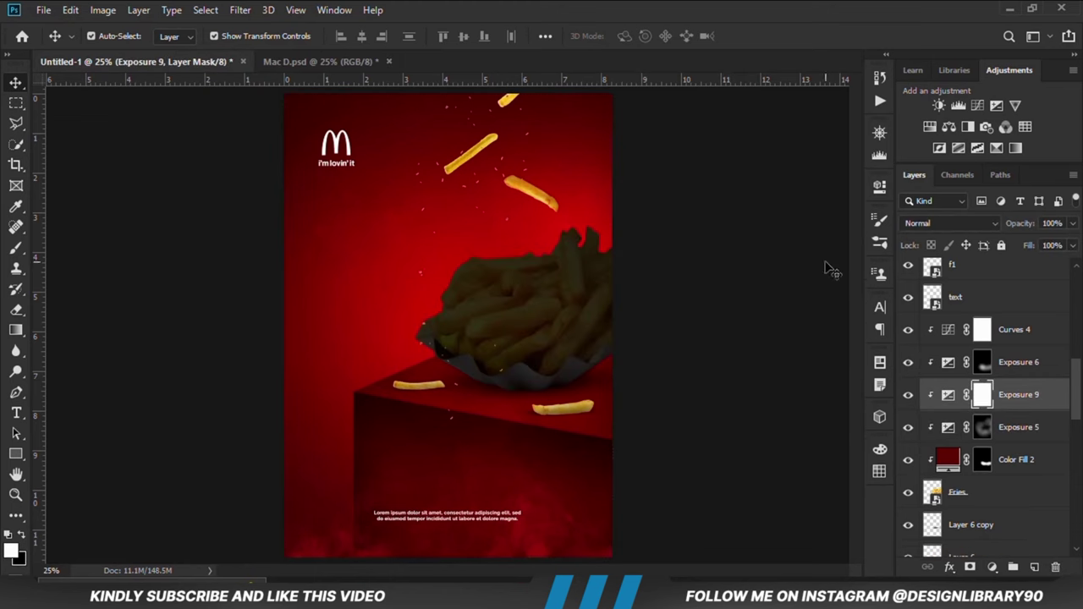
key(ctrl+i)
- Restore a round 900 px brush tip, set opacity to 18%, and paint shading over the fries' left side on the mask
click(16, 248)
right_click(304, 255)
drag(343, 306, 343, 321)
drag(363, 36, 302, 56)
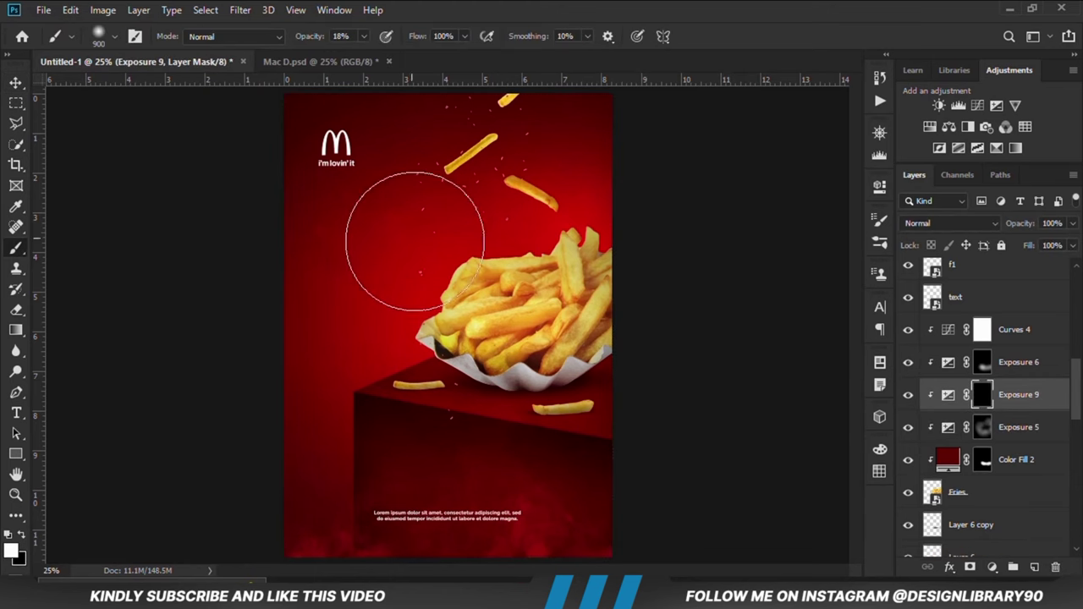
click(415, 241)
click(364, 374)
click(322, 249)
- Refine the Exposure 9 mask with black and white at 10% brush opacity, and lower the layer's opacity to 54%
mouse_move(364, 37)
mouse_down()
mouse_move(388, 56)
mouse_move(361, 54)
mouse_up()
key(x)
click(450, 277)
key(x)
click(471, 359)
click(909, 395)
drag(1072, 223, 1038, 245)
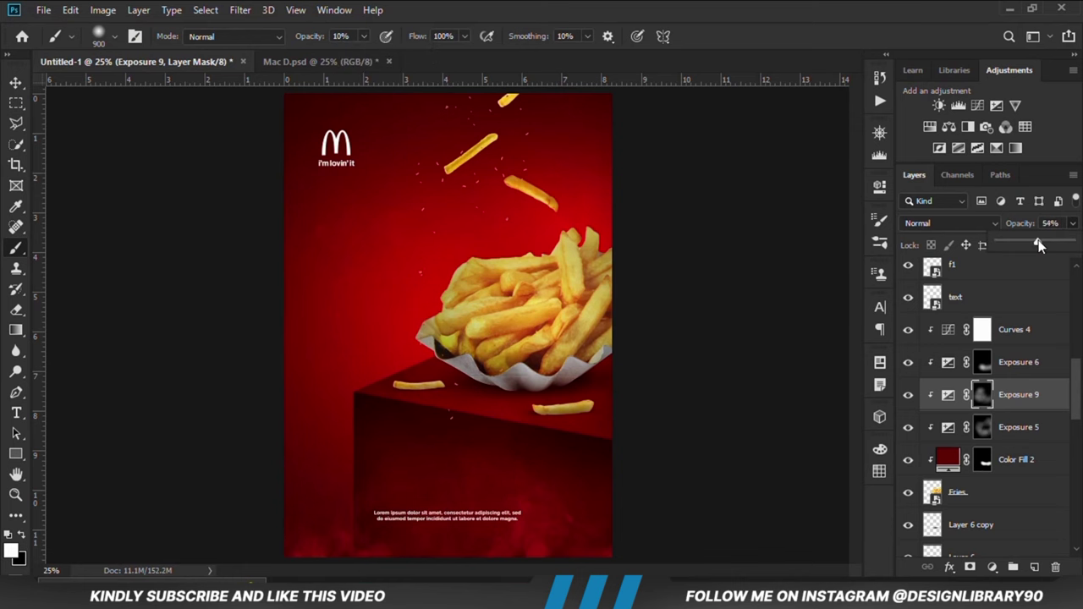
- Bring the M logo layer from Mac D.psd into the poster
click(15, 82)
ctrl+click(114, 191)
key(ctrl+Tab)
ctrl+click(406, 415)
drag(406, 416, 343, 356)
- Outline the golden arches with the Polygonal Lasso and mask out the slogan below them on the M layer
key(l)
click(337, 262)
click(310, 395)
click(356, 410)
click(523, 408)
click(510, 206)
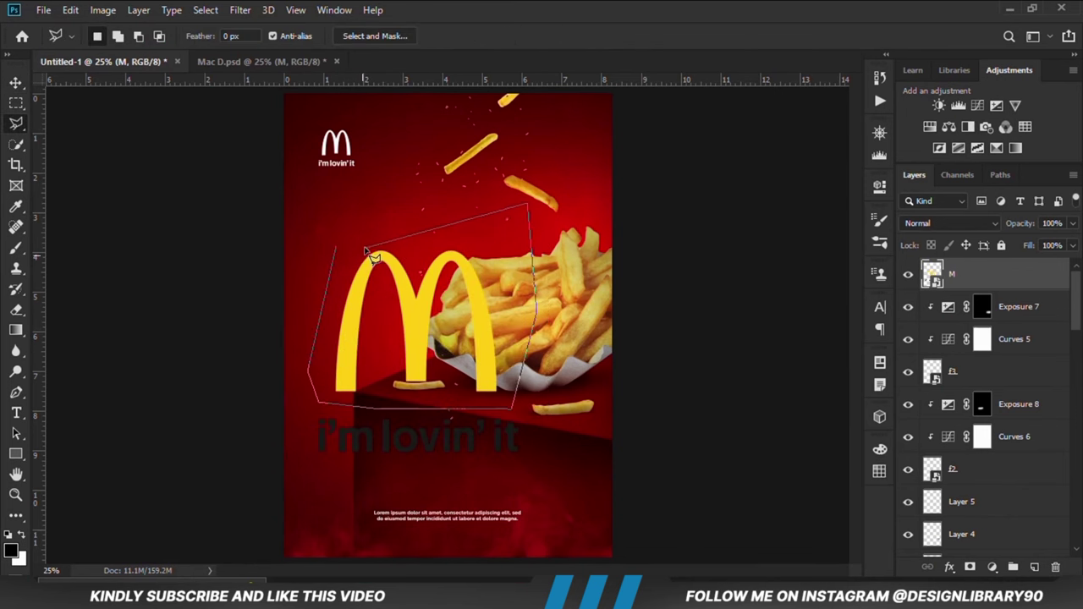
click(337, 263)
click(970, 567)
- Move the arches slightly left and down, and convert the M layer to a Smart Object
click(16, 82)
drag(422, 328, 409, 338)
right_click(1013, 269)
click(815, 167)
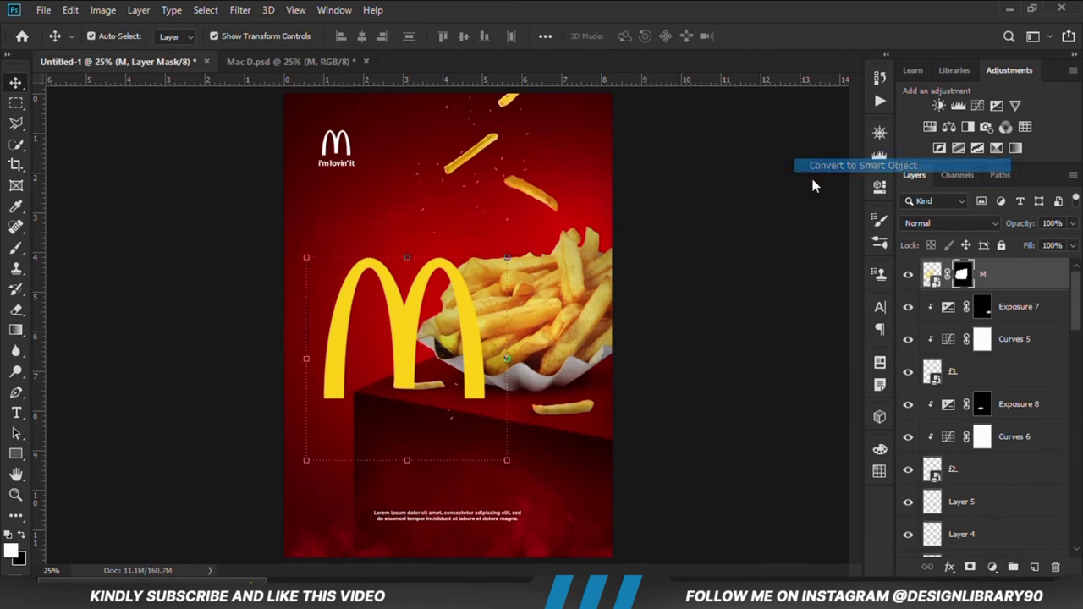
- Add a white Color Overlay at 100% opacity to the M layer's arches
click(950, 567)
click(967, 408)
click(412, 408)
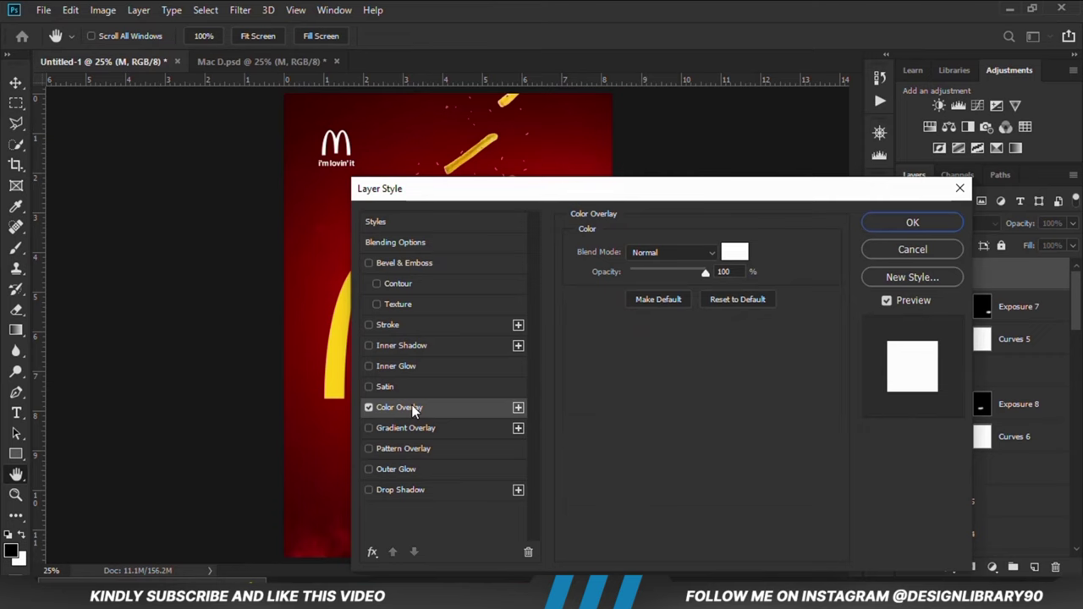
click(911, 217)
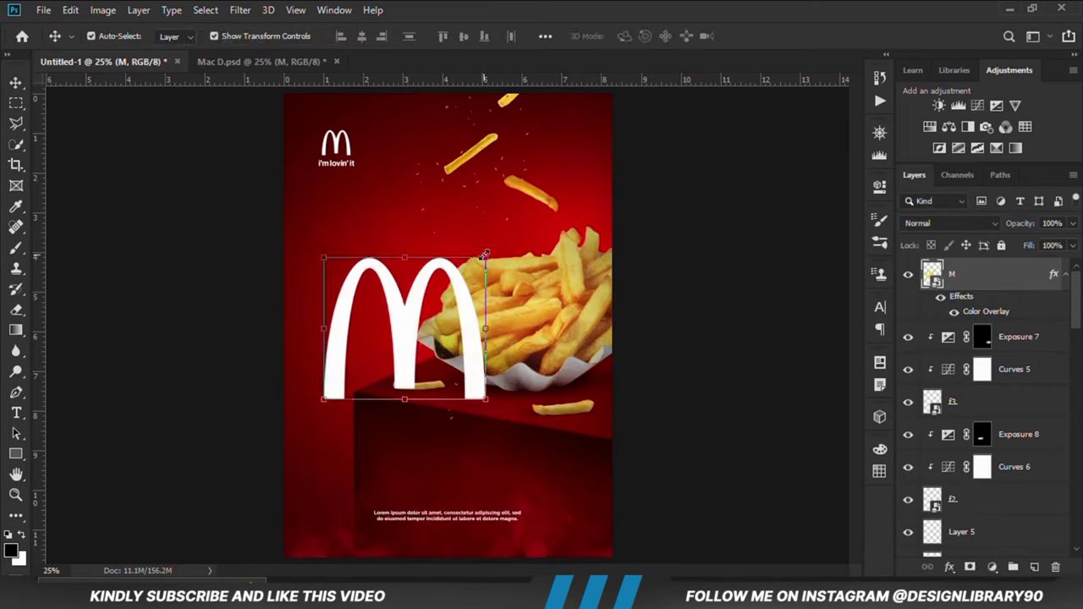
- Shrink the white arches, place them on the box's front face above the body text, and nudge the text slightly down
drag(398, 336, 428, 455)
drag(511, 517, 445, 460)
drag(401, 415, 415, 455)
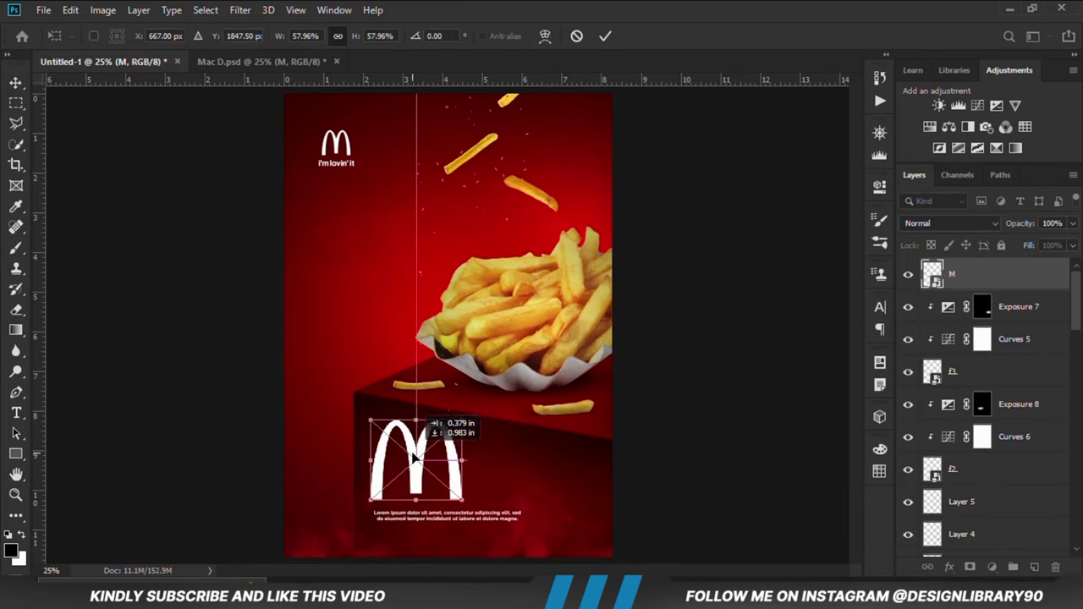
drag(460, 499, 481, 515)
click(482, 513)
click(405, 462)
click(430, 523)
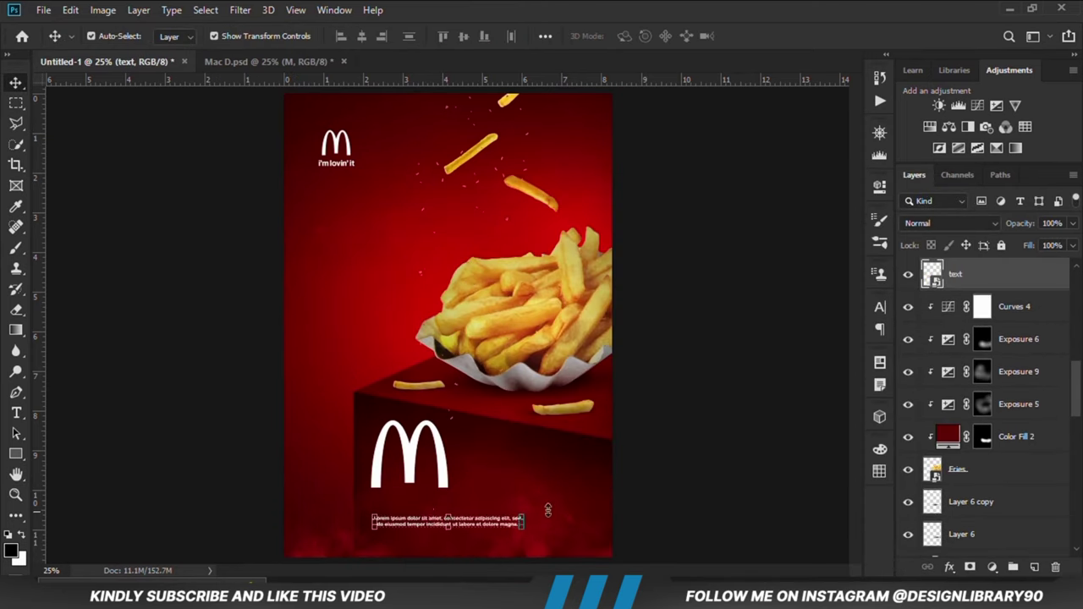
click(547, 511)
- Narrow the arches and skew them to follow the perspective of the box's front face
click(440, 466)
drag(448, 421, 433, 471)
right_click(408, 447)
click(439, 341)
key(Return)
- Skew the left side of the arches slightly upward to match the slant of the box's front edge
click(412, 510)
click(404, 474)
key(ctrl+t)
right_click(388, 449)
click(416, 315)
drag(370, 455, 370, 450)
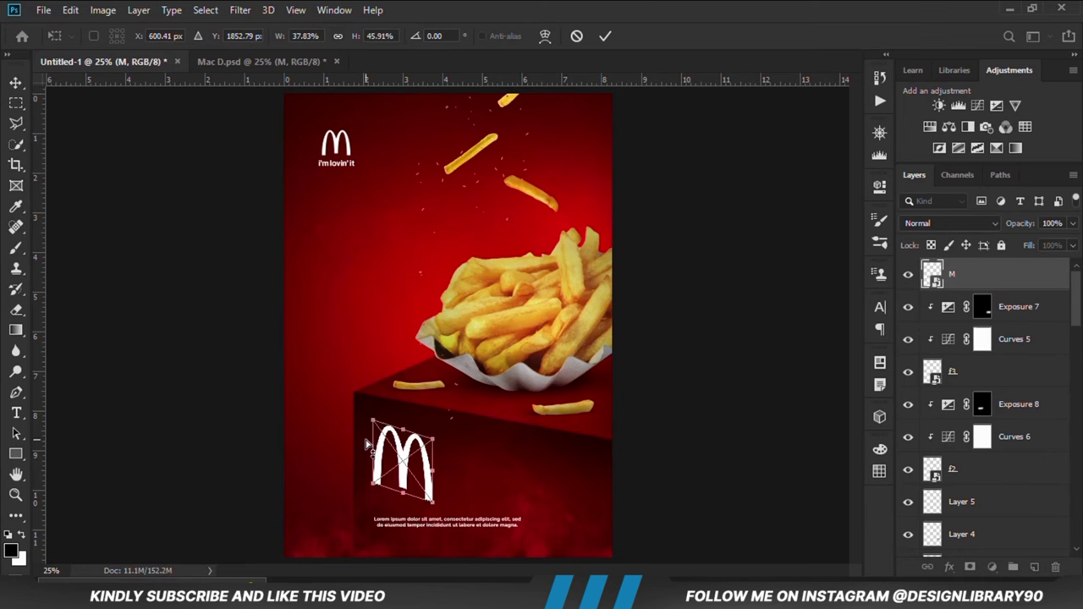
key(Return)
click(422, 488)
click(428, 479)
key(ctrl+t)
right_click(431, 473)
click(457, 365)
drag(432, 470, 426, 462)
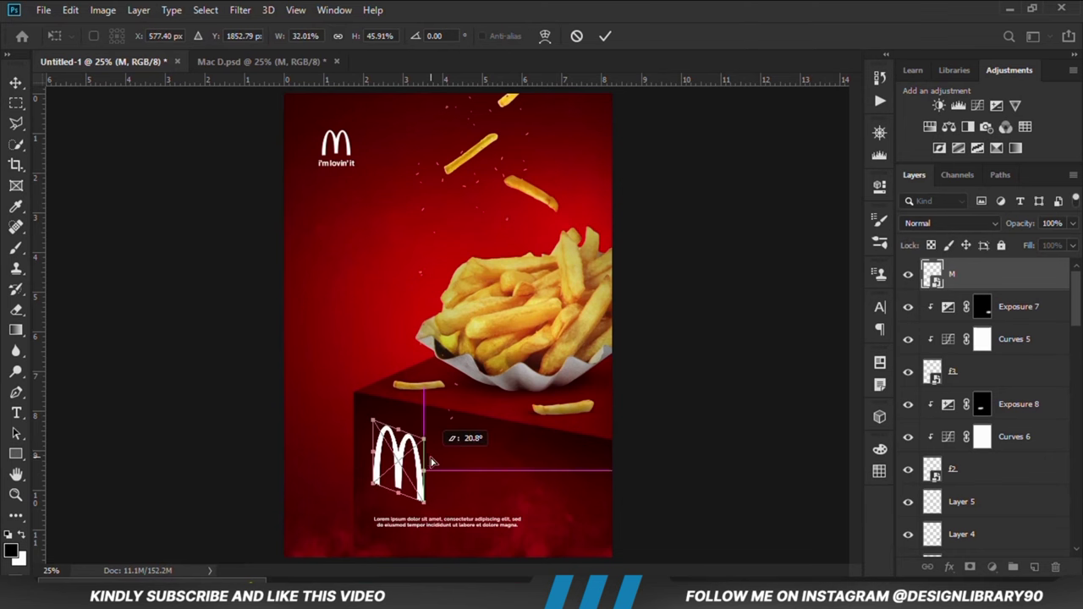
key(Escape)
click(695, 421)
- Set the blend mode of the arches on the box front to Overlay
click(381, 481)
click(937, 225)
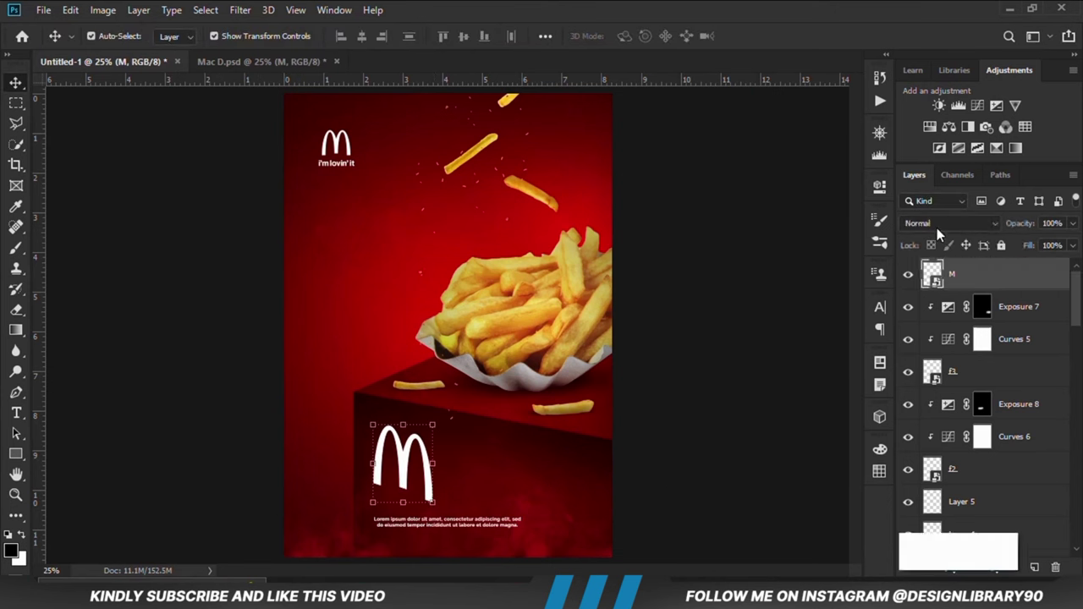
click(923, 370)
click(733, 426)
- Fine-tune the skew of the arches by pulling in their left corners, and apply the transform
click(402, 457)
click(403, 470)
key(ctrl+t)
right_click(391, 442)
click(431, 421)
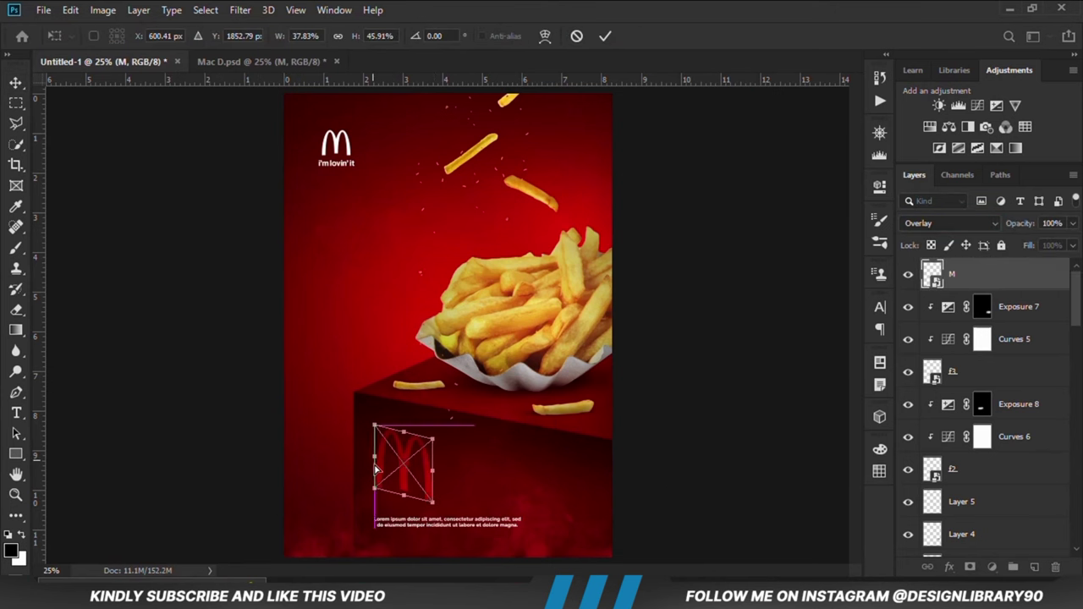
drag(374, 503, 378, 493)
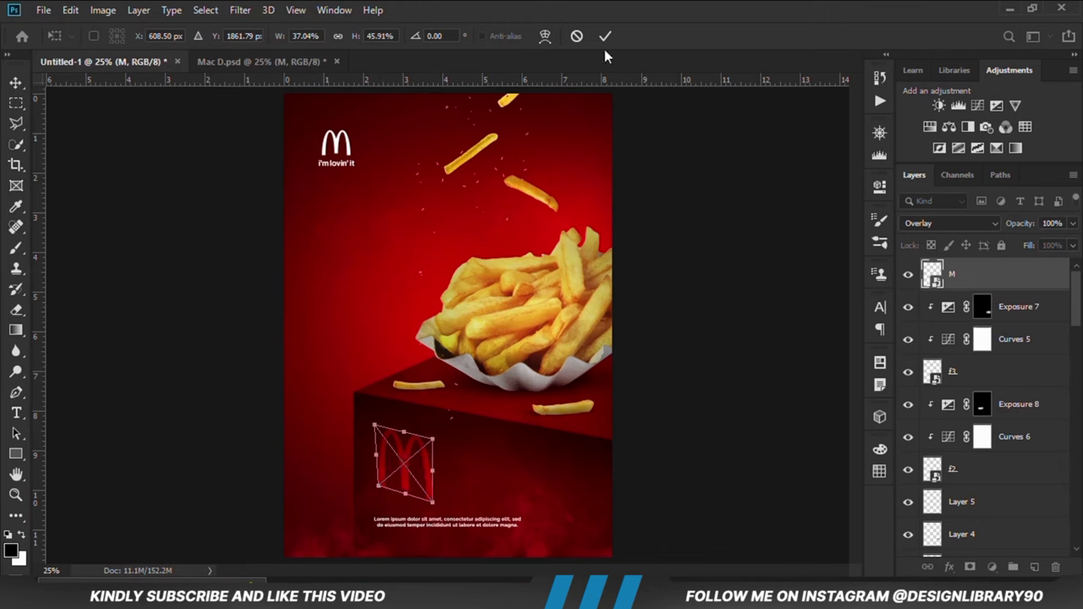
key(Return)
- Fade the M layer into the box by splitting the underlying layer's black Blend If slider to about 13 / 26
right_click(976, 274)
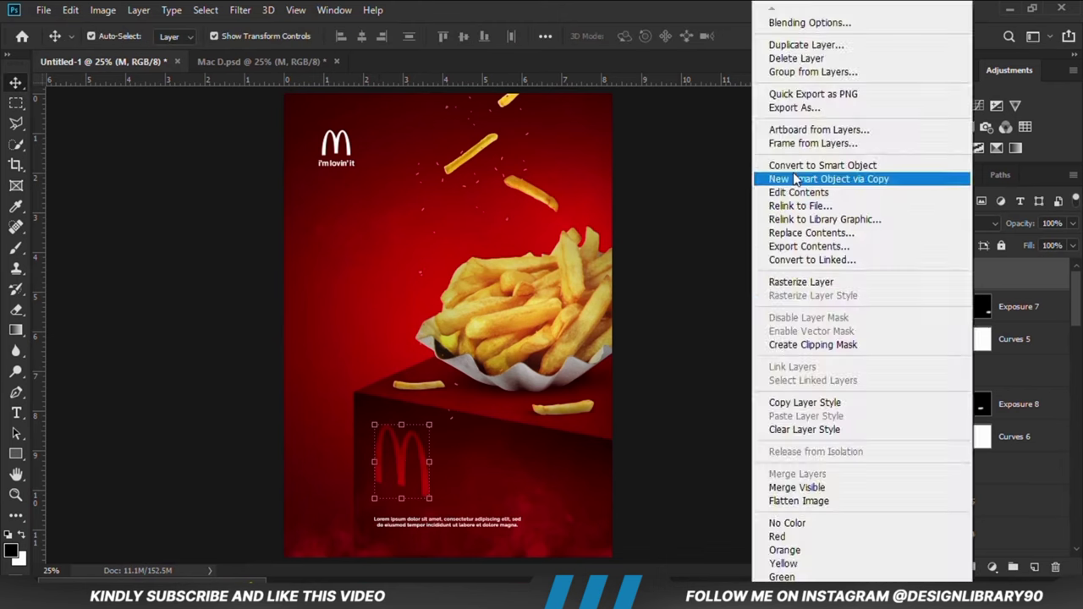
click(796, 24)
drag(651, 501, 677, 501)
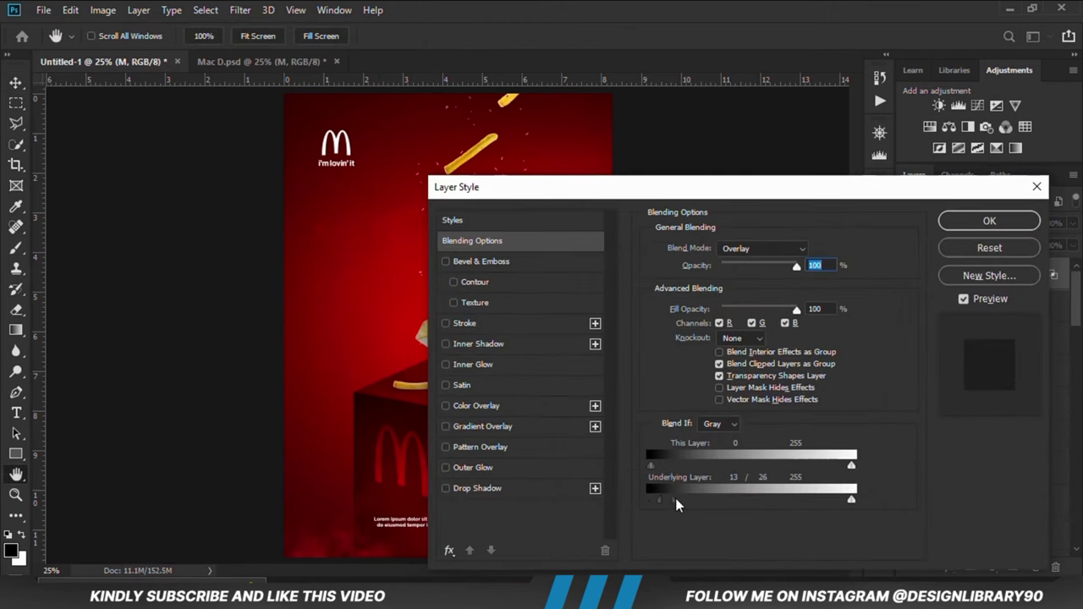
key(Return)
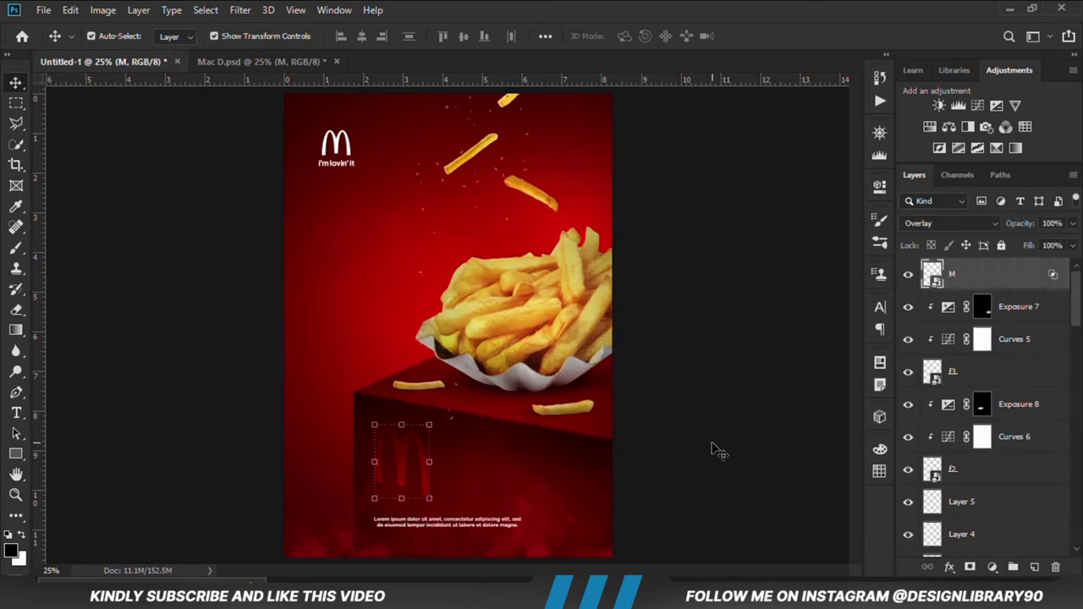
- Add a Curves adjustment layer above the M layer with its default curve
click(973, 568)
click(982, 368)
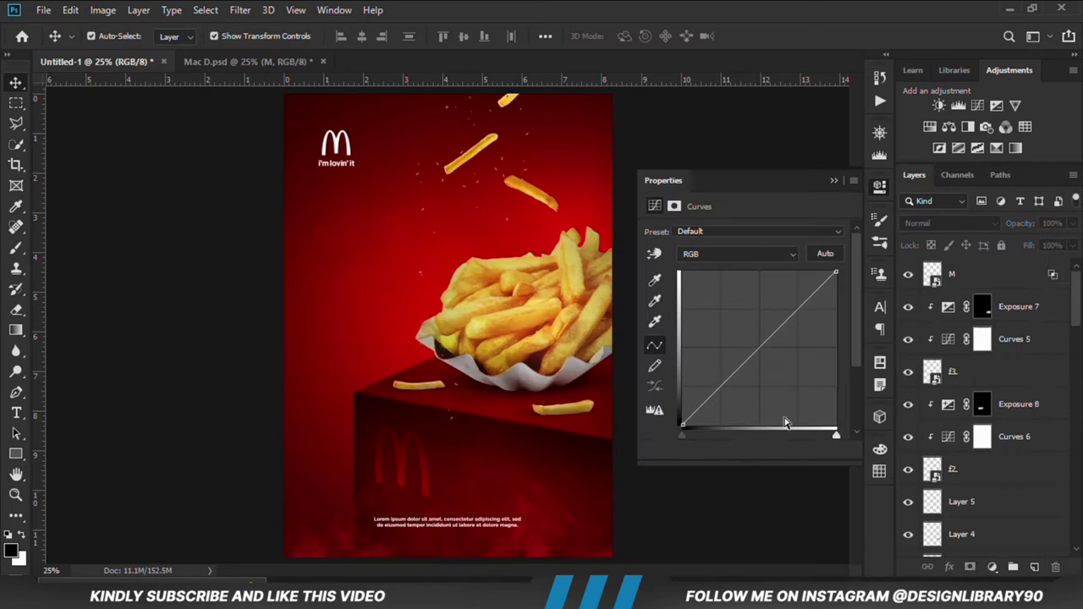
click(833, 180)
- Add a Solid Color fill layer at the top using hex 5a0202 copied from the Notepad color list
click(992, 568)
click(990, 286)
key(alt+Tab)
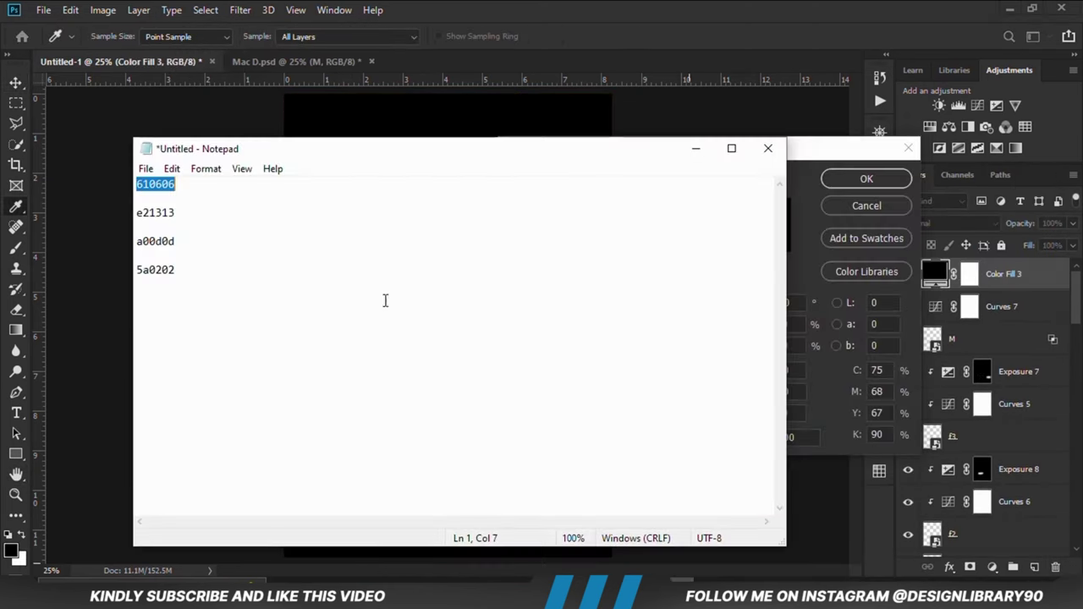
drag(136, 269, 189, 269)
key(ctrl+c)
right_click(153, 265)
click(182, 319)
click(672, 96)
right_click(777, 442)
click(808, 286)
click(851, 179)
- Invert the Color Fill 3 mask and paint white along the poster's bottom edge at 29% brush opacity
click(969, 275)
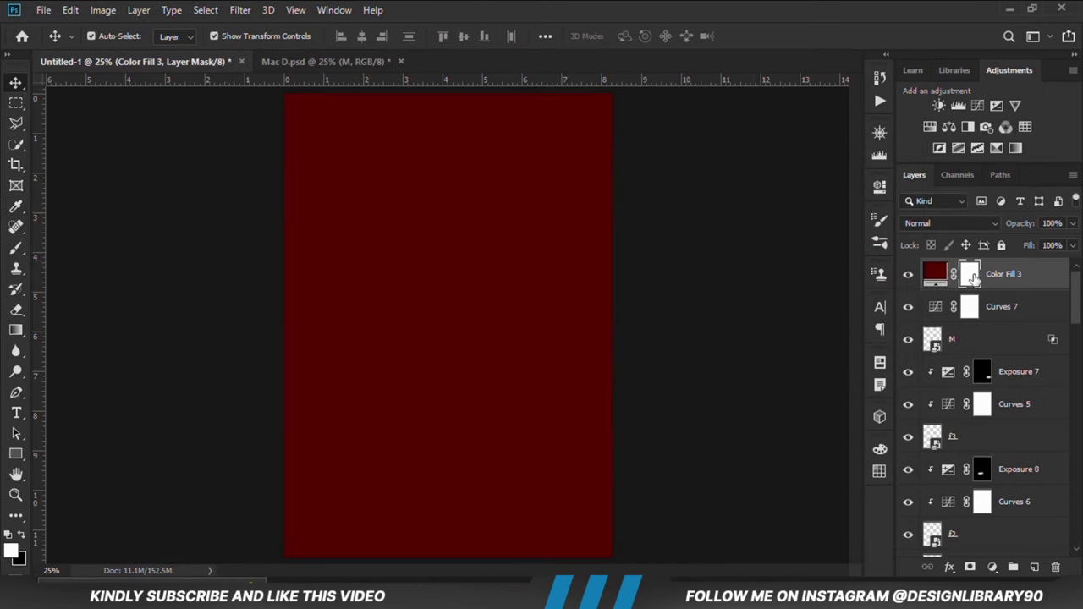
key(ctrl+i)
click(15, 248)
click(20, 557)
click(518, 176)
click(850, 179)
click(364, 37)
drag(356, 53, 372, 54)
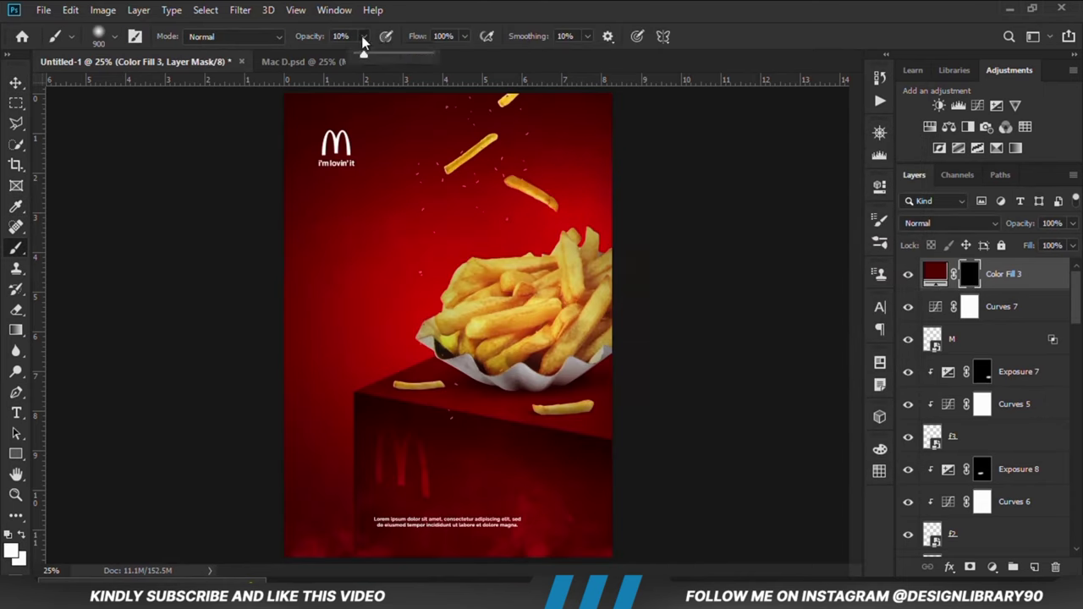
key(ctrl+minus)
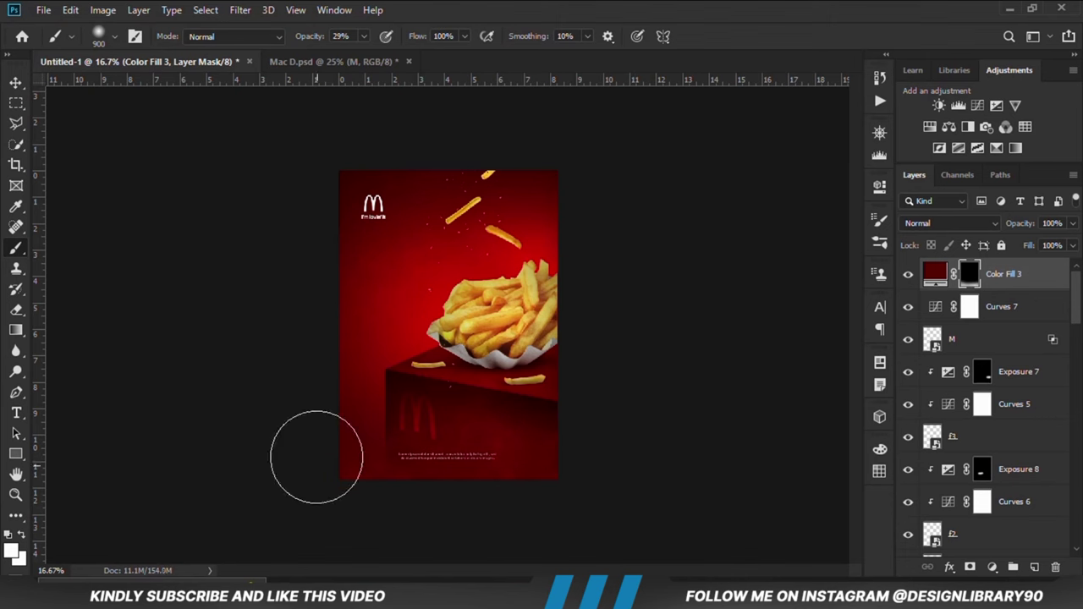
key(ctrl+0)
- Change the Color Fill 3 layer's blend mode to Soft Light and deselect it
click(948, 223)
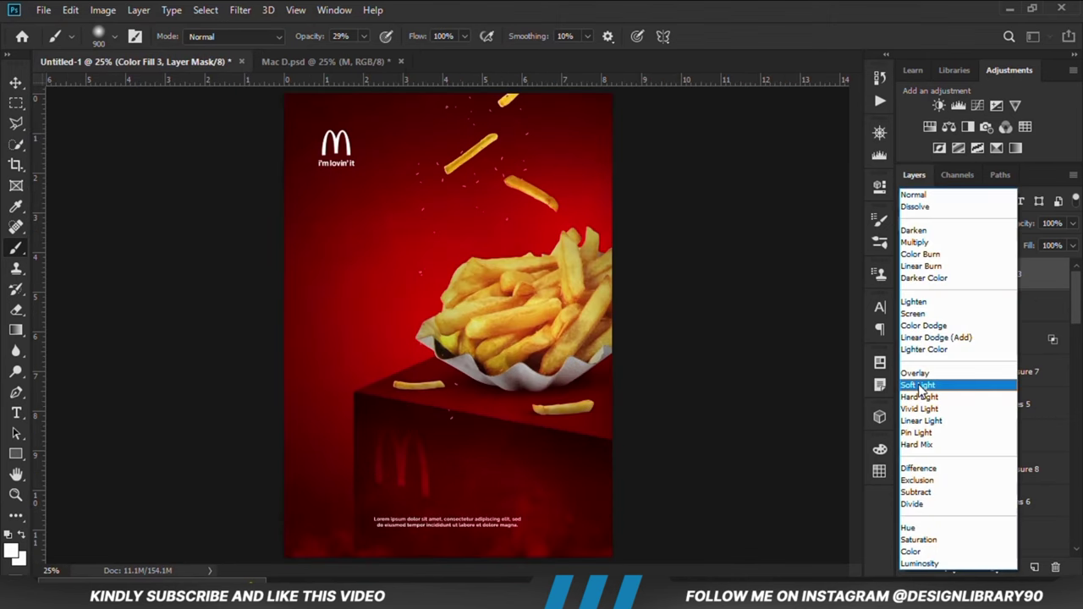
click(927, 380)
key(v)
click(119, 195)
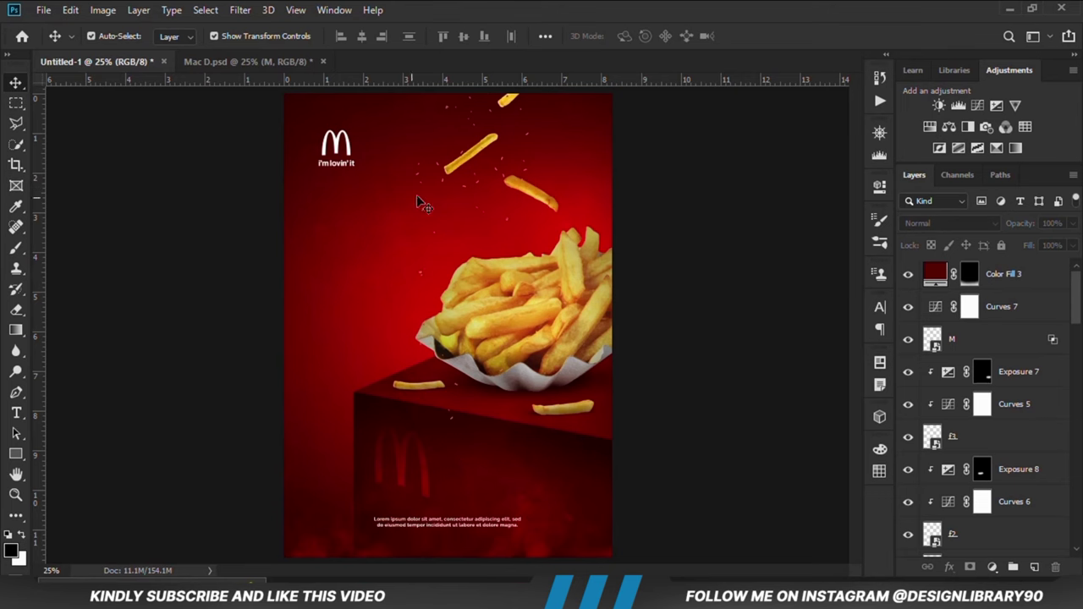
- Clip an Exposure adjustment with reduced exposure to the upper falling fry's layer and invert its mask
click(459, 166)
click(992, 567)
click(982, 380)
click(742, 450)
drag(744, 271, 695, 271)
click(824, 180)
key(ctrl+i)
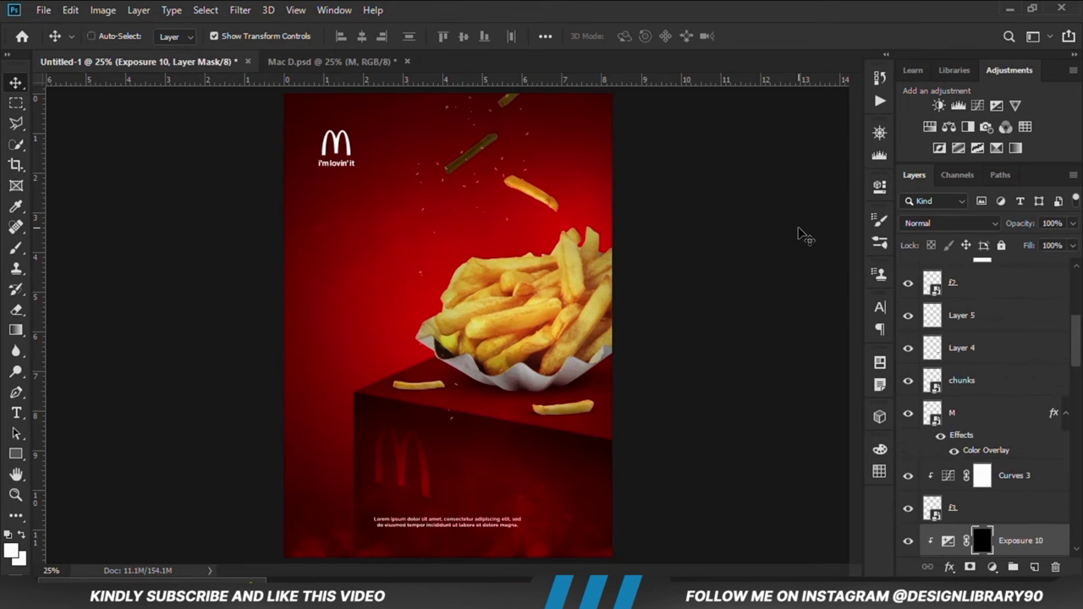
- Shade the upper falling fries by painting white on the Exposure 10 mask at 13% brush opacity with a progressively smaller brush
key(b)
right_click(352, 209)
key(Escape)
key(v)
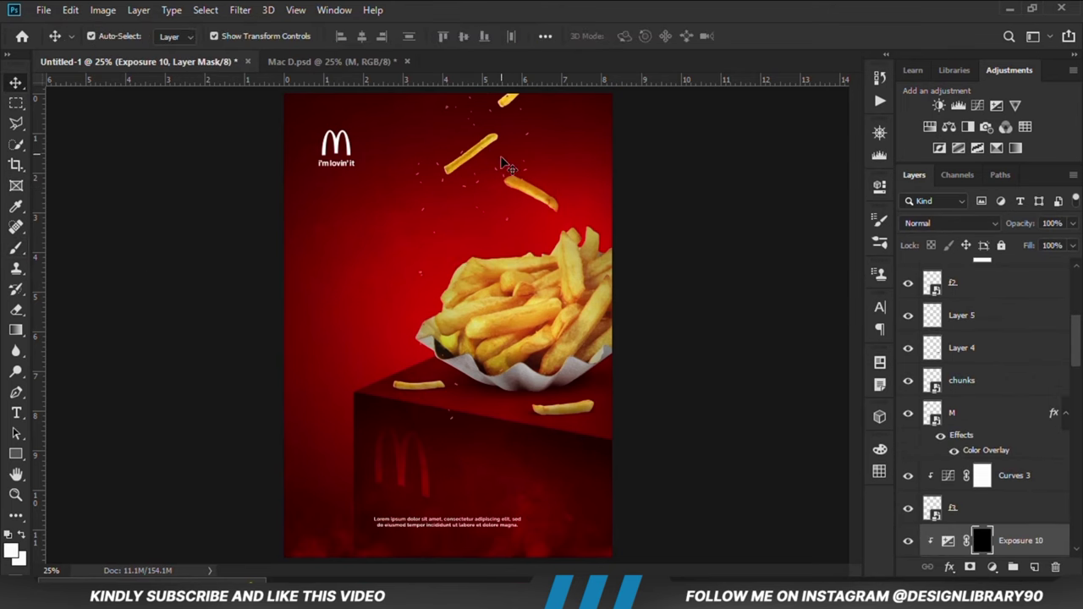
key(b)
click(363, 35)
click(350, 54)
click(476, 149)
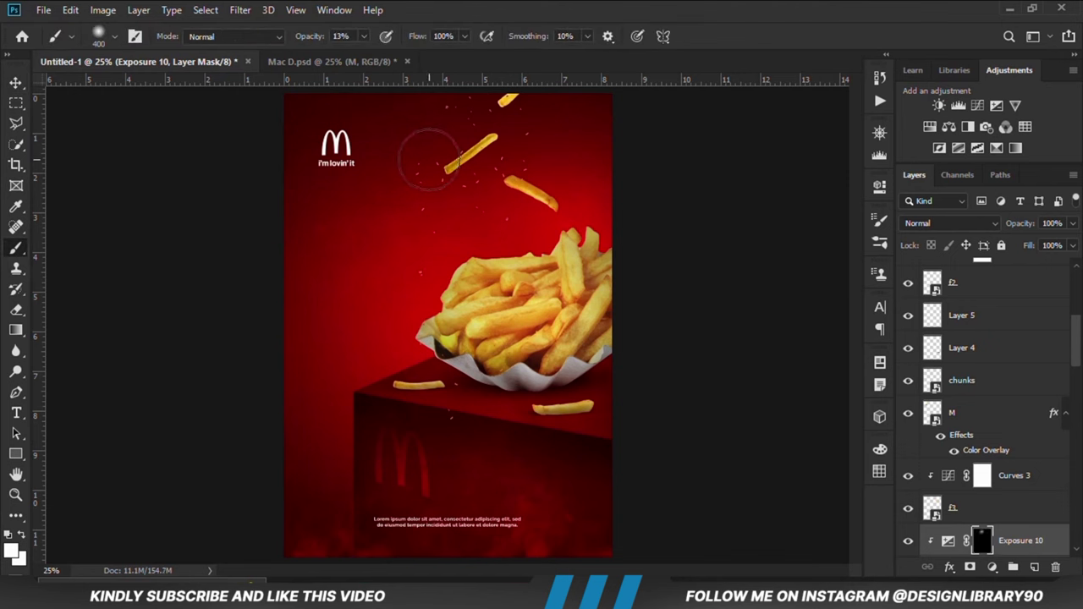
key(bracketleft)
key(bracketleft)
key(bracketleft)
click(508, 108)
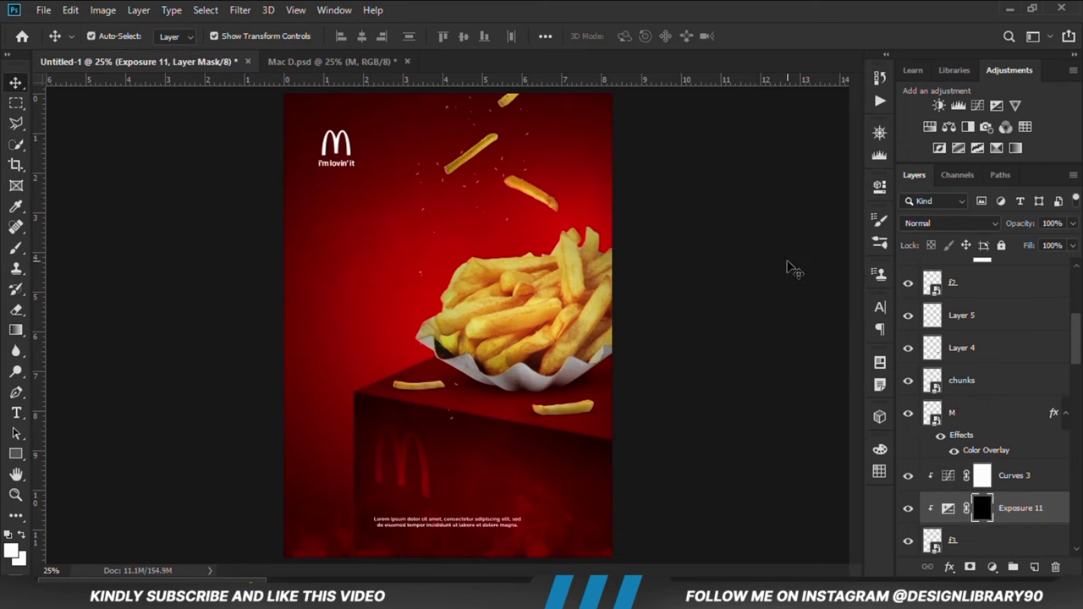
- Shade the lowest falling fry through the Exposure 11 and Exposure 12 masks, inverting the latter and painting at 13% brush opacity
key(b)
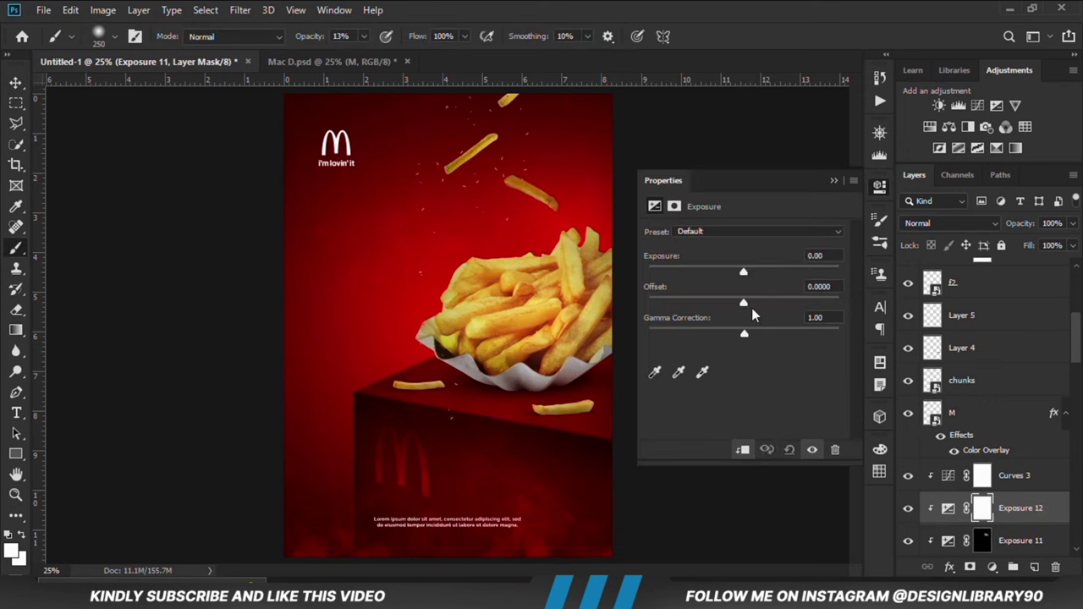
click(834, 180)
key(ctrl+i)
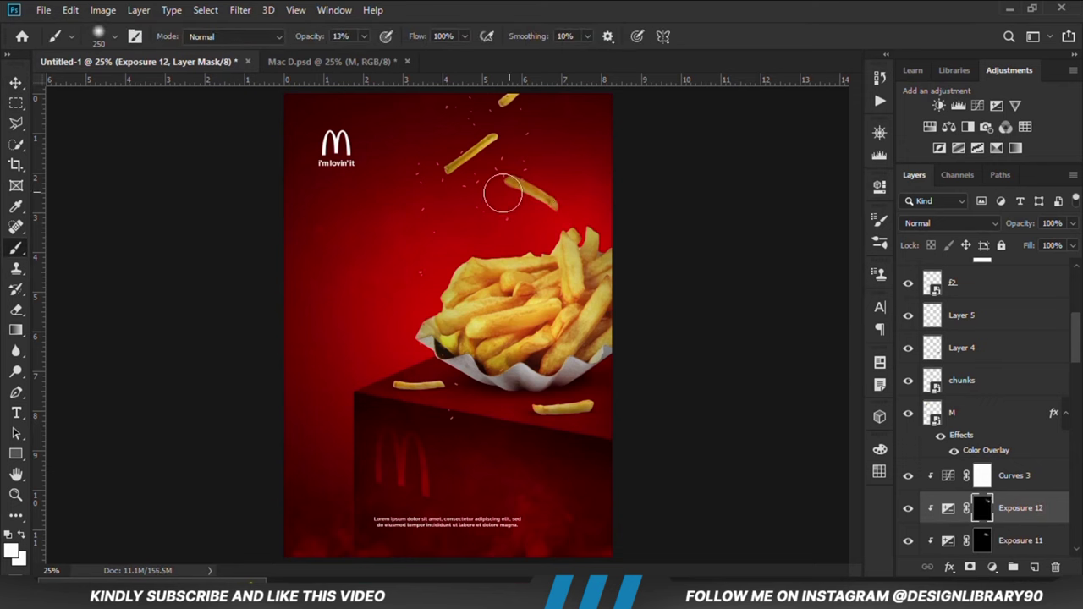
key(x)
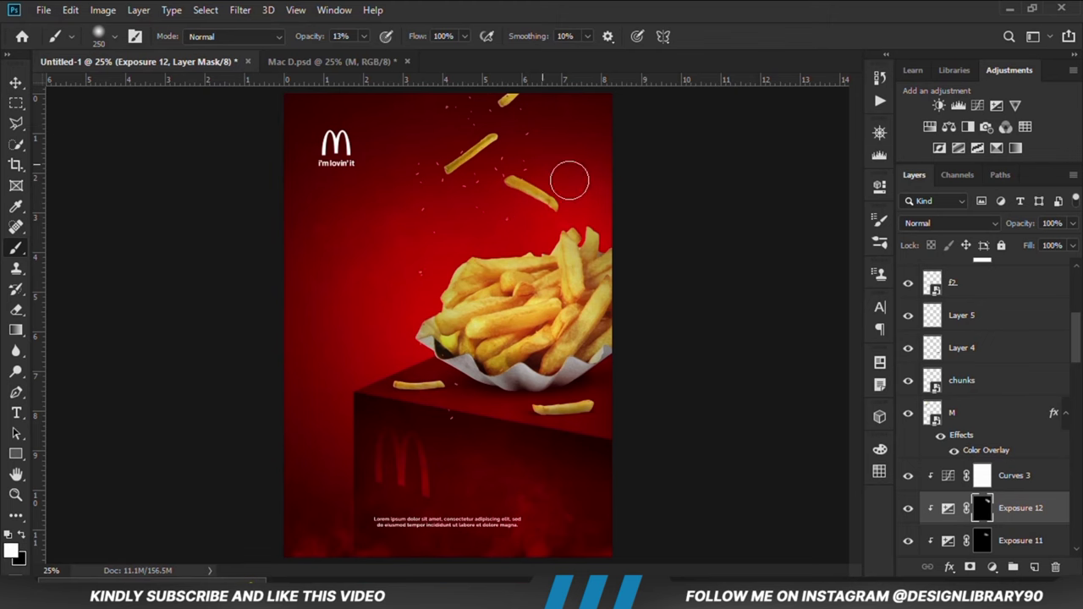
key(v)
click(132, 188)
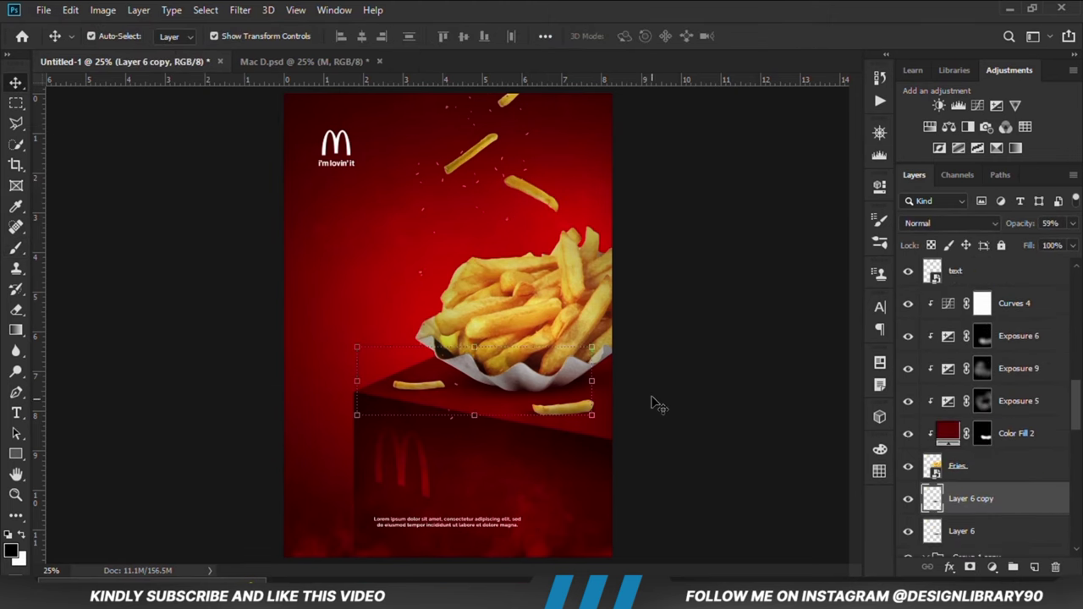
- Adjust the tray's contact shadows on Layer 6 copy and Layer 6, toggling each layer's visibility to compare
drag(652, 388, 651, 356)
key(Return)
click(908, 499)
click(908, 499)
click(910, 531)
click(909, 531)
click(962, 530)
key(Return)
click(701, 364)
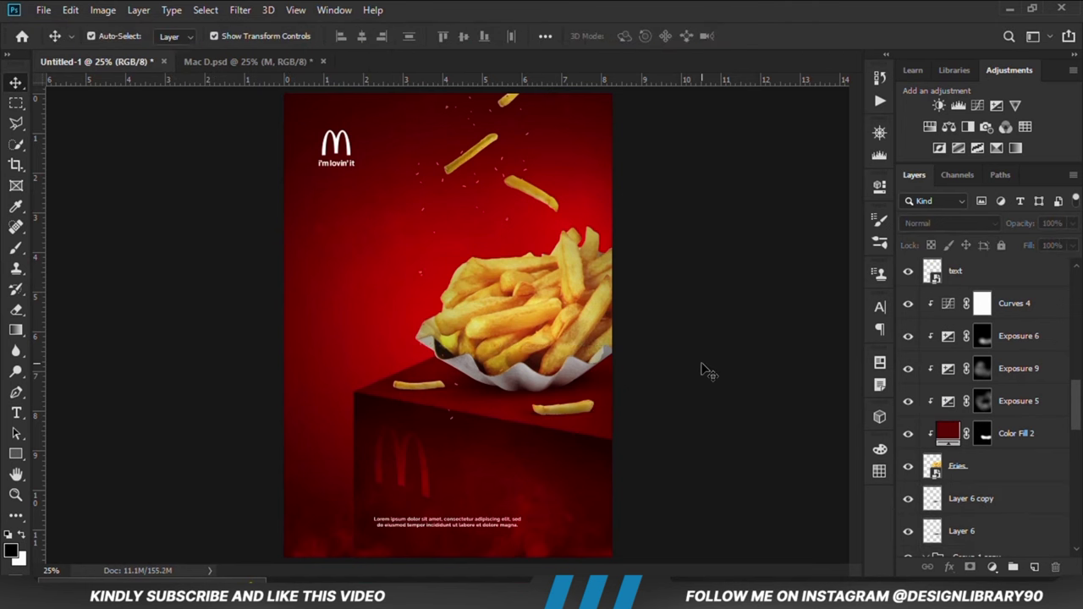
- Stamp all visible layers into a new top Smart Object layer and open the Camera Raw Filter for it
key(ctrl+alt+shift+e)
click(240, 10)
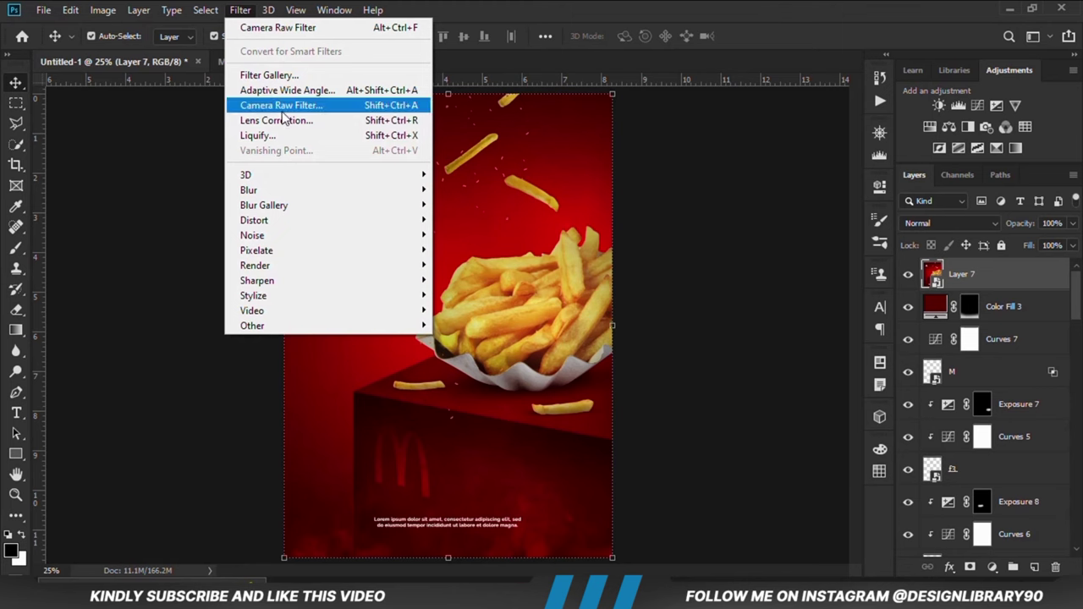
click(281, 110)
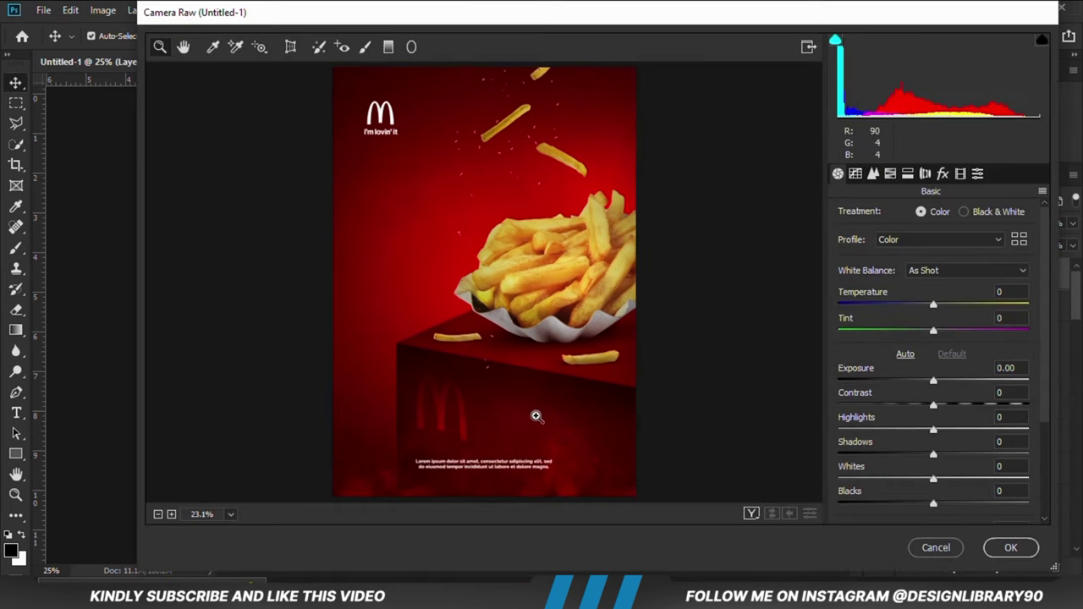
- Apply Camera Raw with Exposure +0.15, Contrast +15, Highlights +10, Shadows -27, Whites +8, Blacks -16, Texture +15 and Clarity +3, and compare the layer's visibility
drag(936, 379, 939, 378)
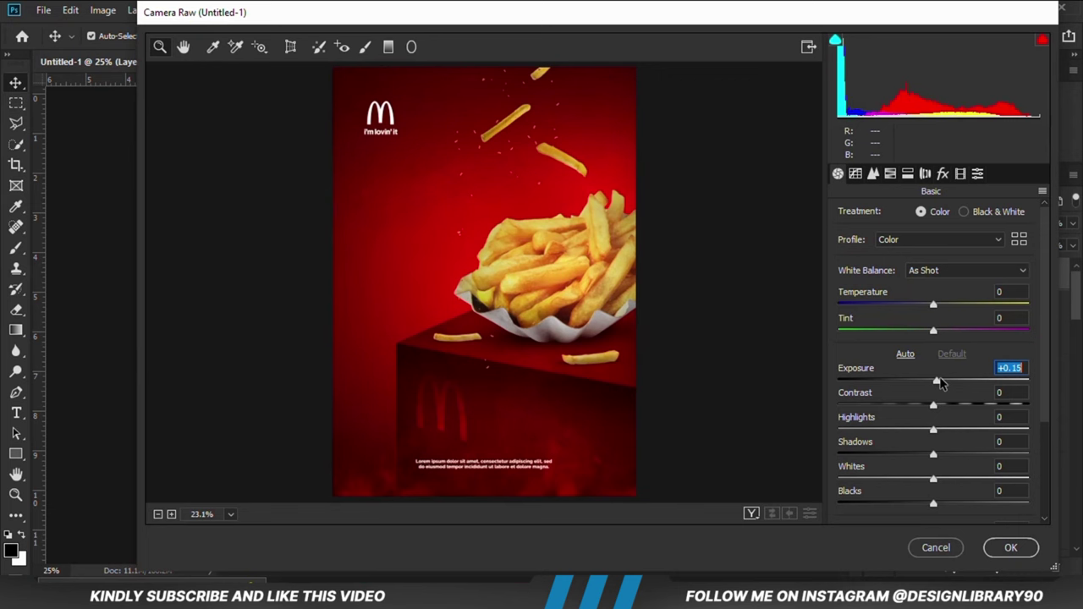
drag(934, 405, 945, 407)
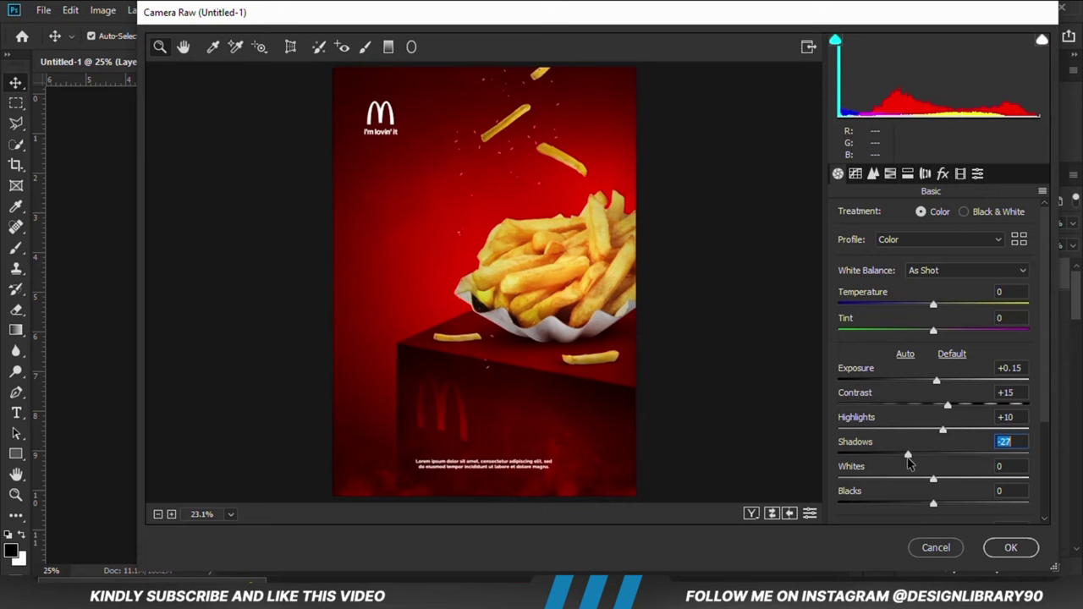
scroll(1046, 409, down, 1)
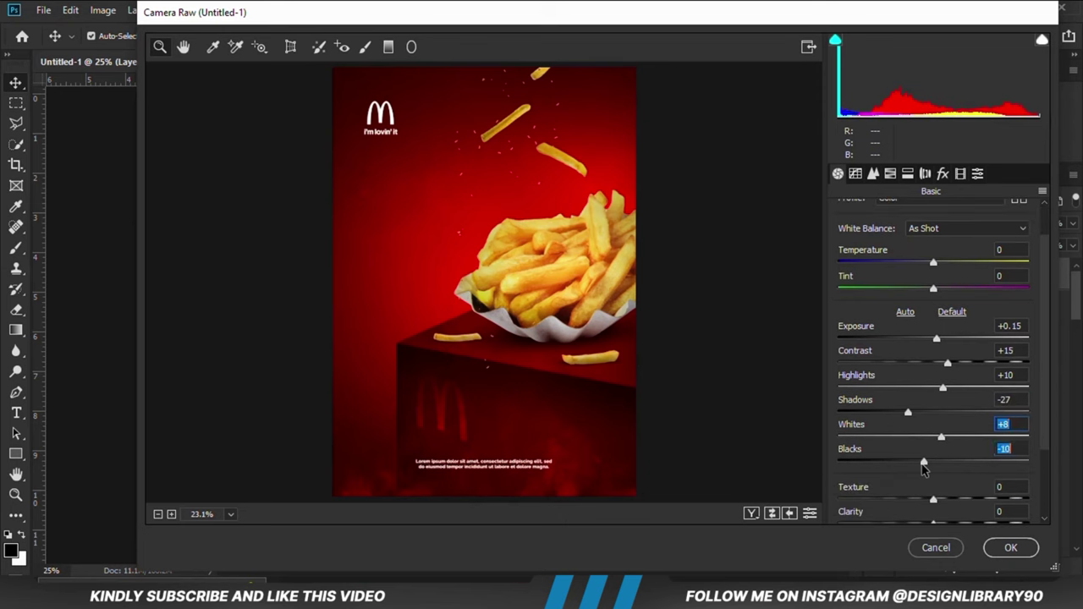
drag(923, 470, 913, 470)
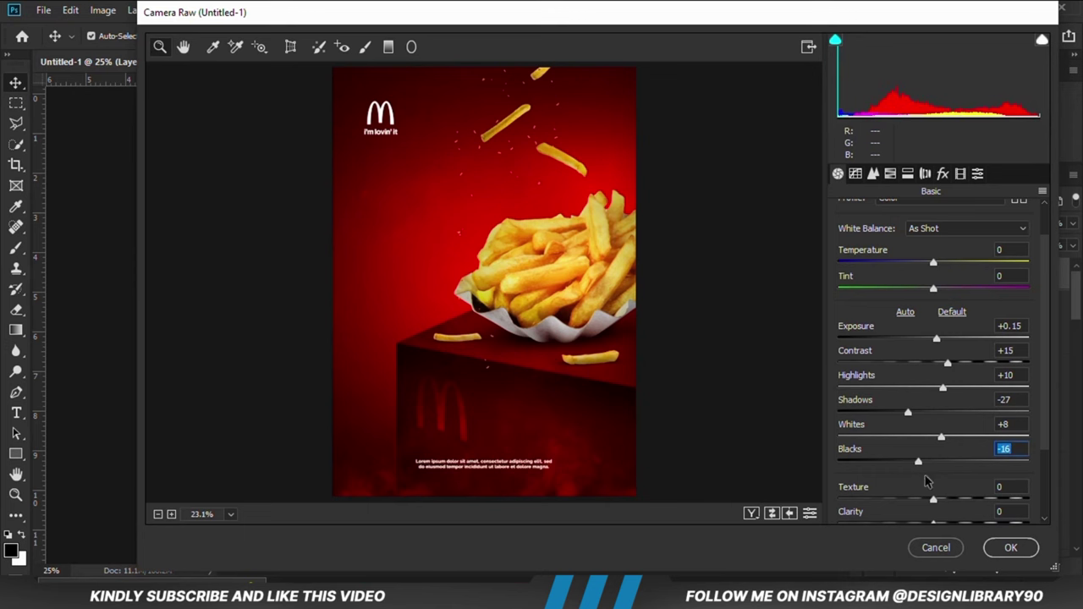
scroll(946, 484, down, 1)
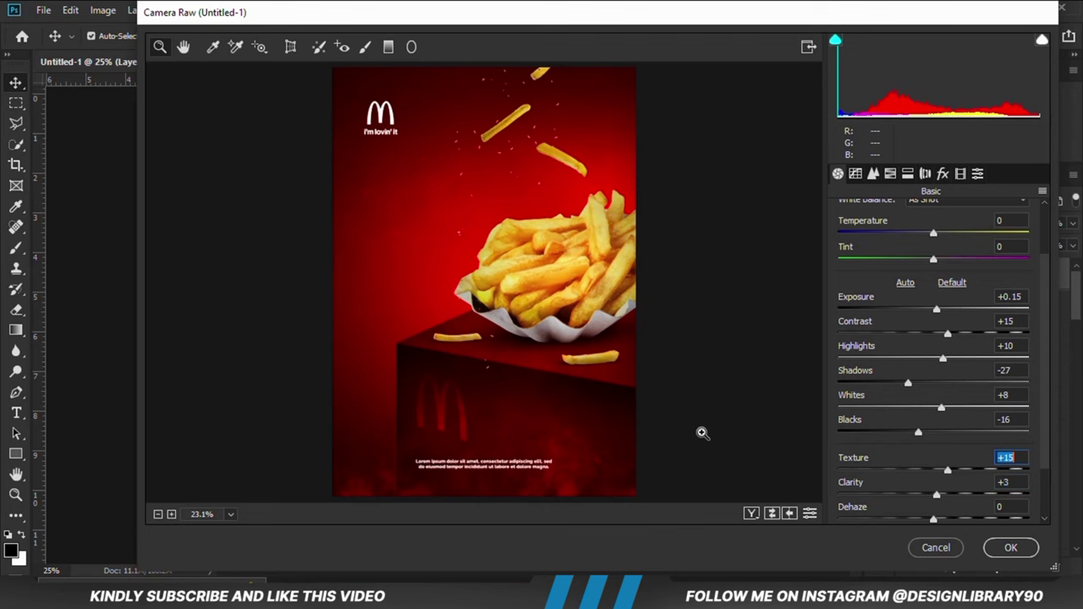
click(992, 546)
click(909, 274)
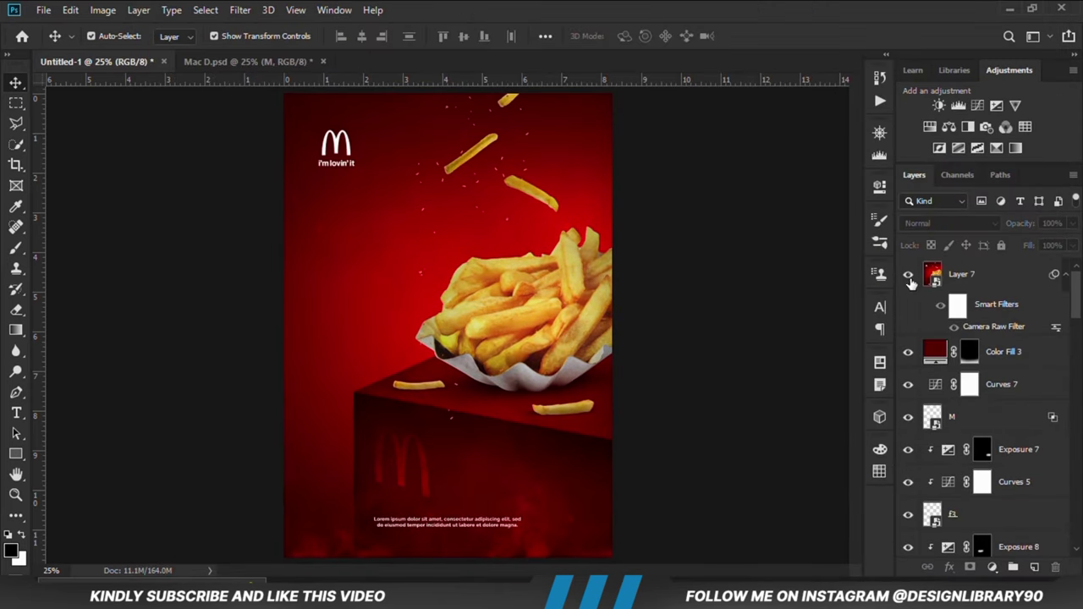